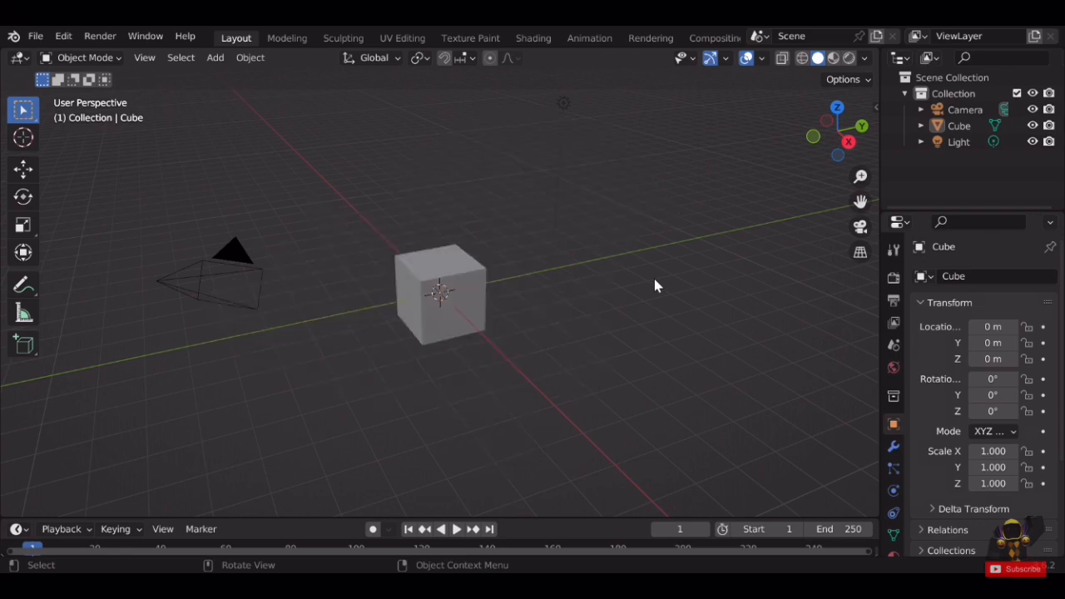
scroll(672, 285, up, 3)
middle_drag(508, 321, 588, 295)
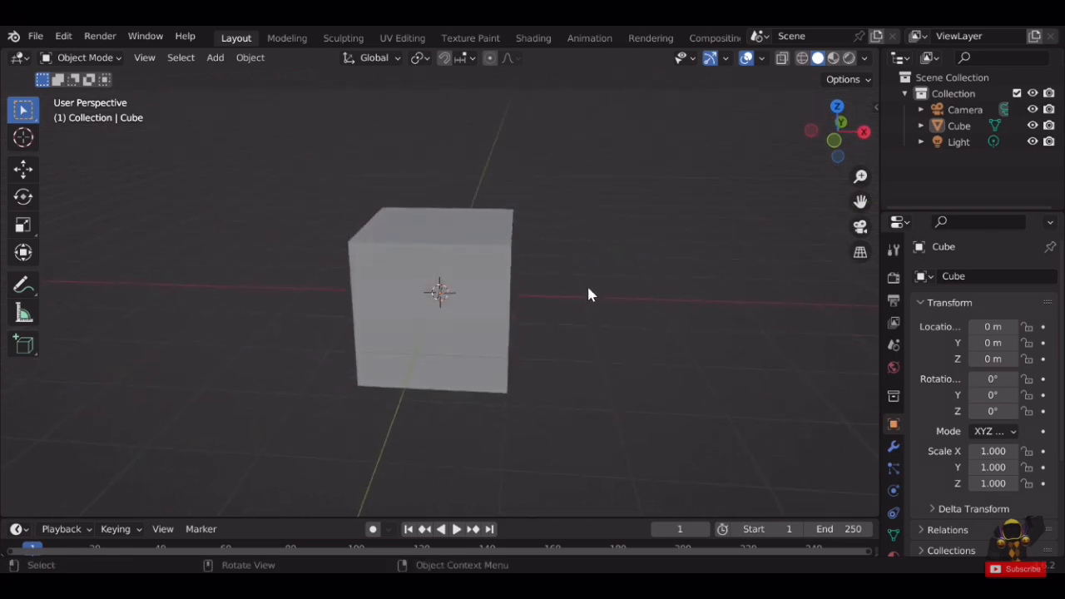
click(432, 299)
key(Delete)
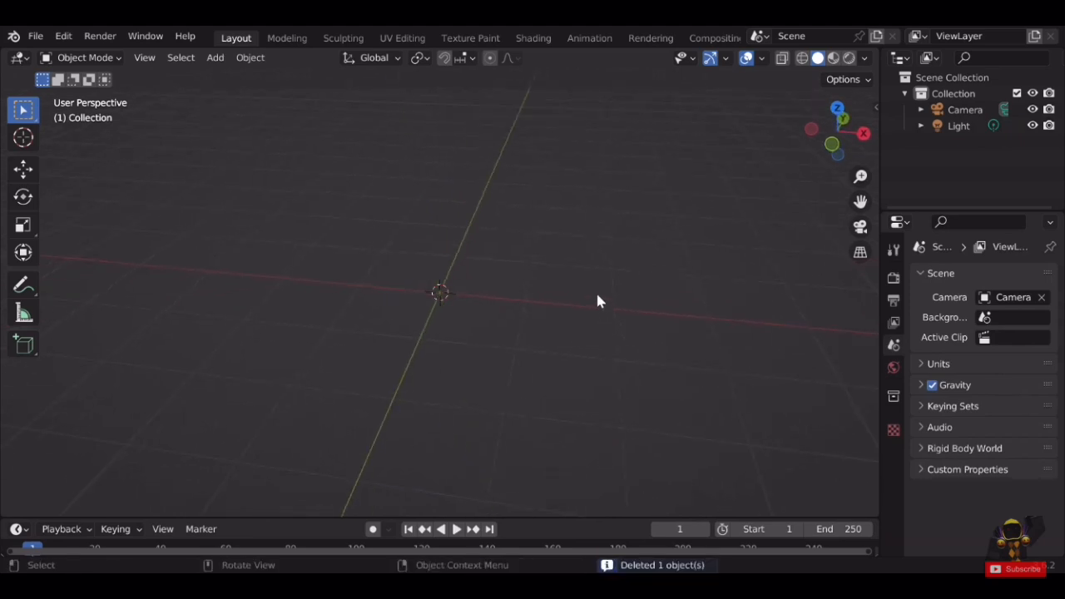
key(ctrl+z)
Add a level 2 Subdivision Surface modifier to the default cube.
middle_drag(621, 276, 583, 292)
click(469, 293)
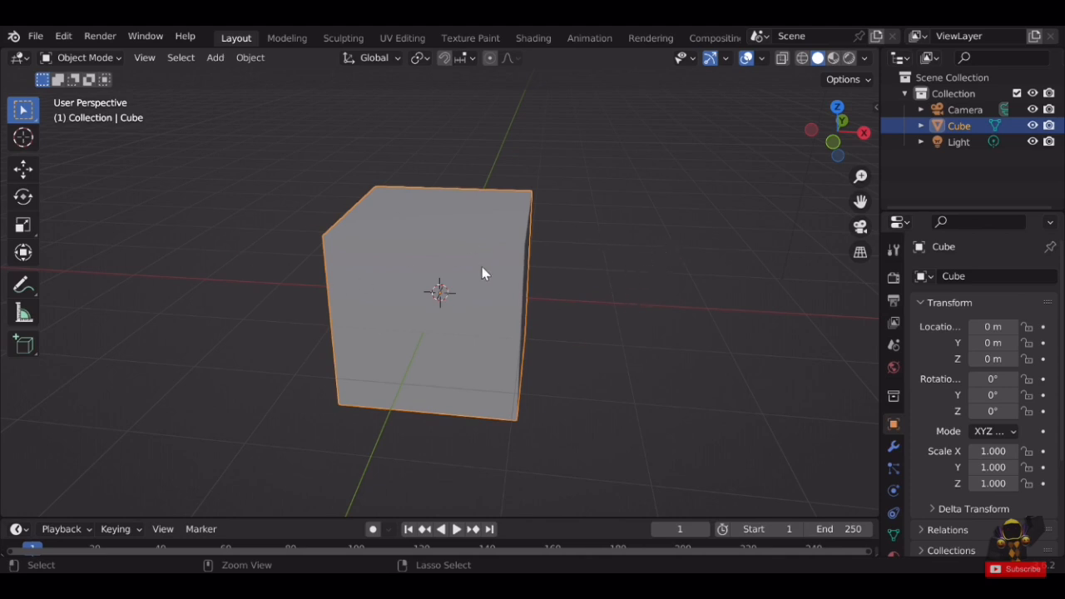
key(ctrl+2)
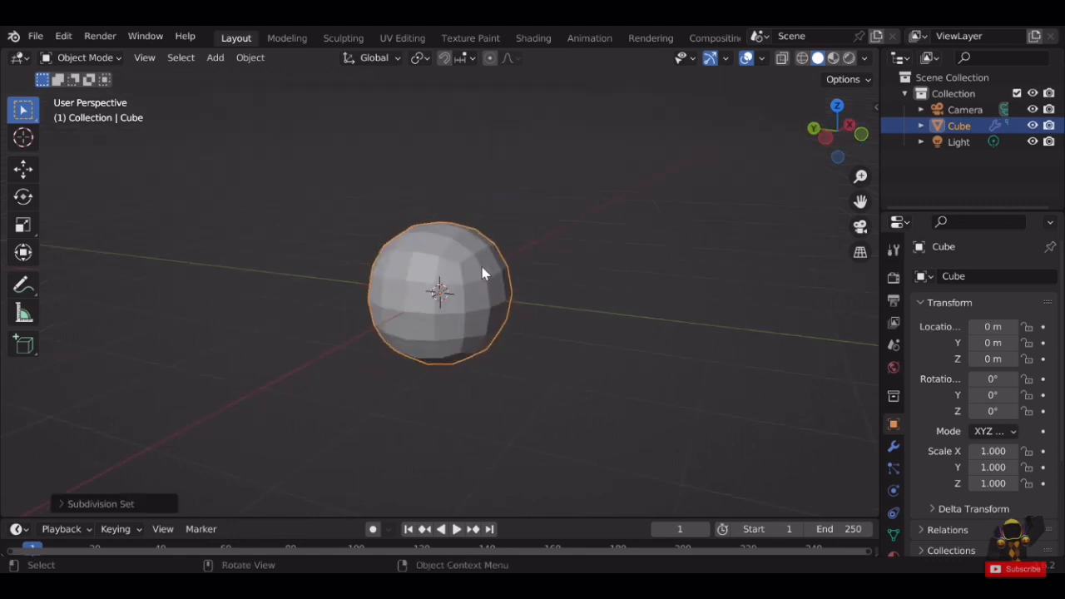
scroll(593, 266, up, 3)
middle_drag(592, 266, 522, 261)
Apply the Subdivision modifier to the cube in Object Mode.
key(Tab)
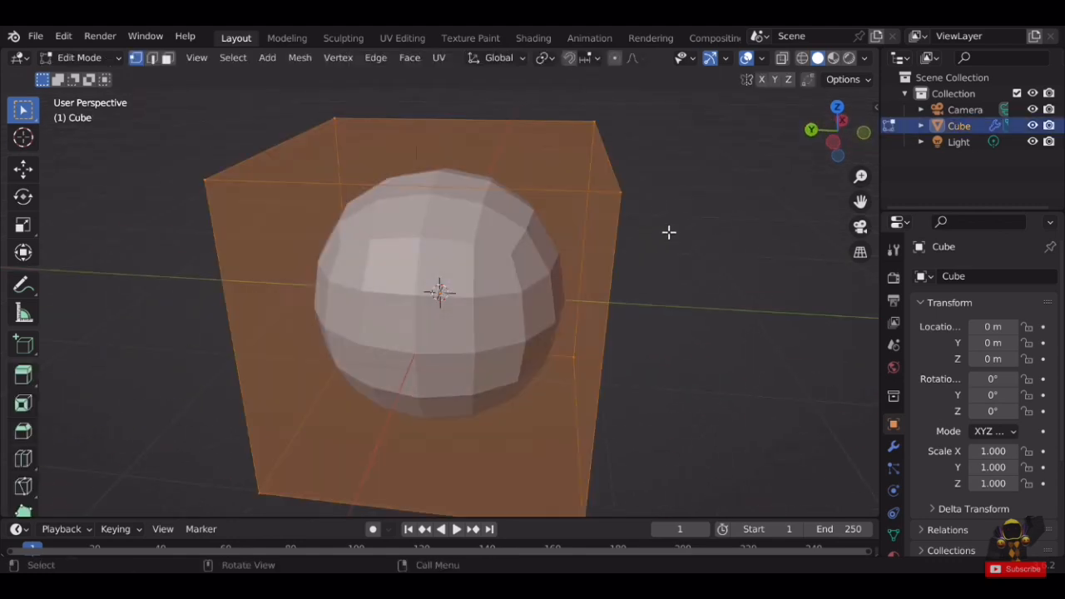
click(739, 198)
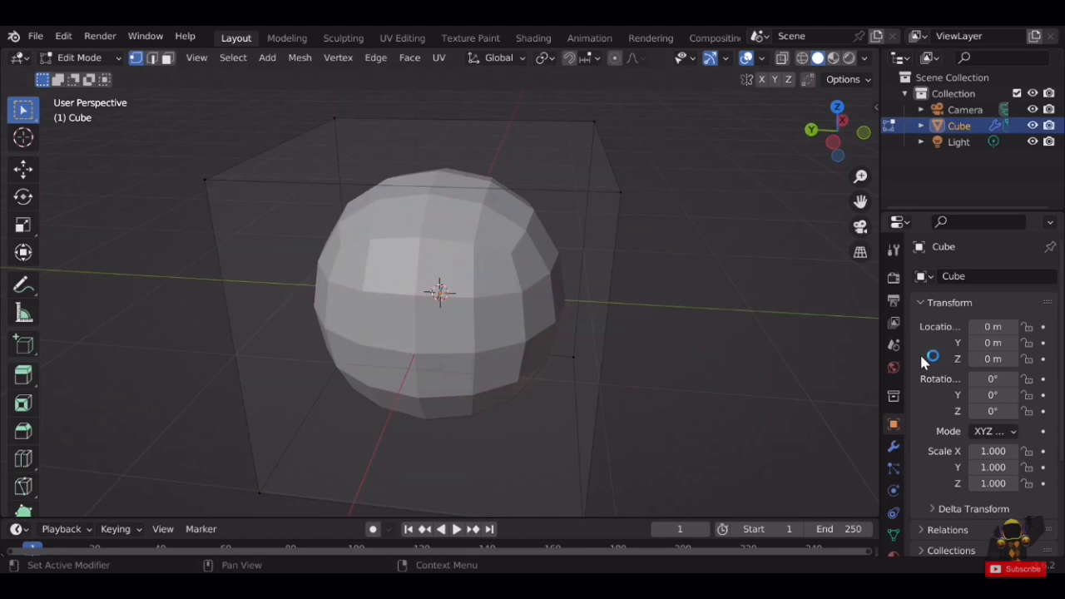
click(894, 447)
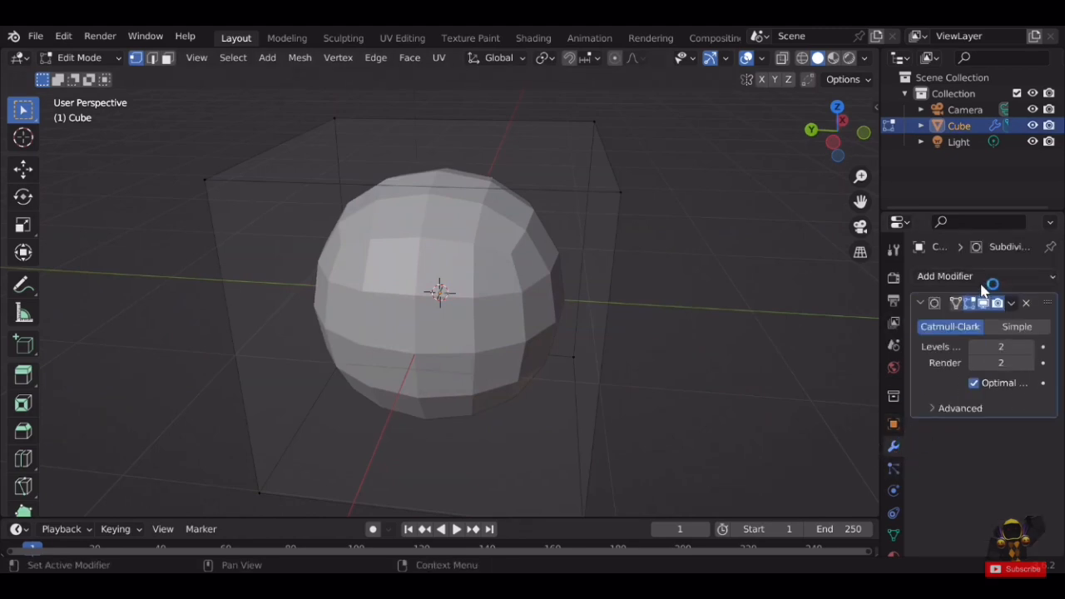
key(Tab)
click(1011, 303)
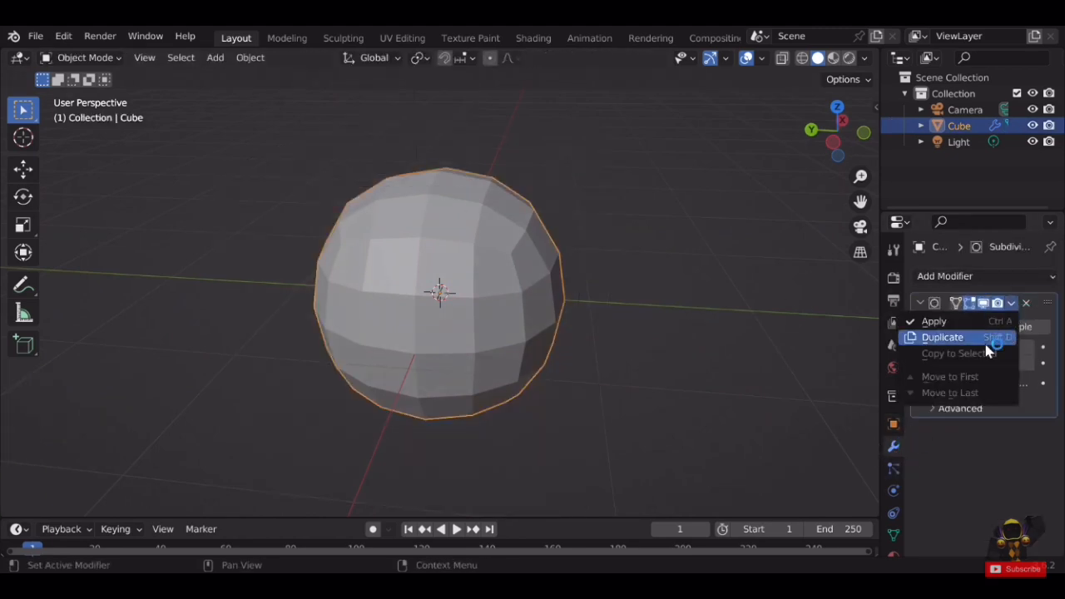
click(935, 319)
click(610, 350)
Delete all faces on the positive Y half of the sphere in Edit Mode, leaving an open half shell.
click(418, 293)
key(Tab)
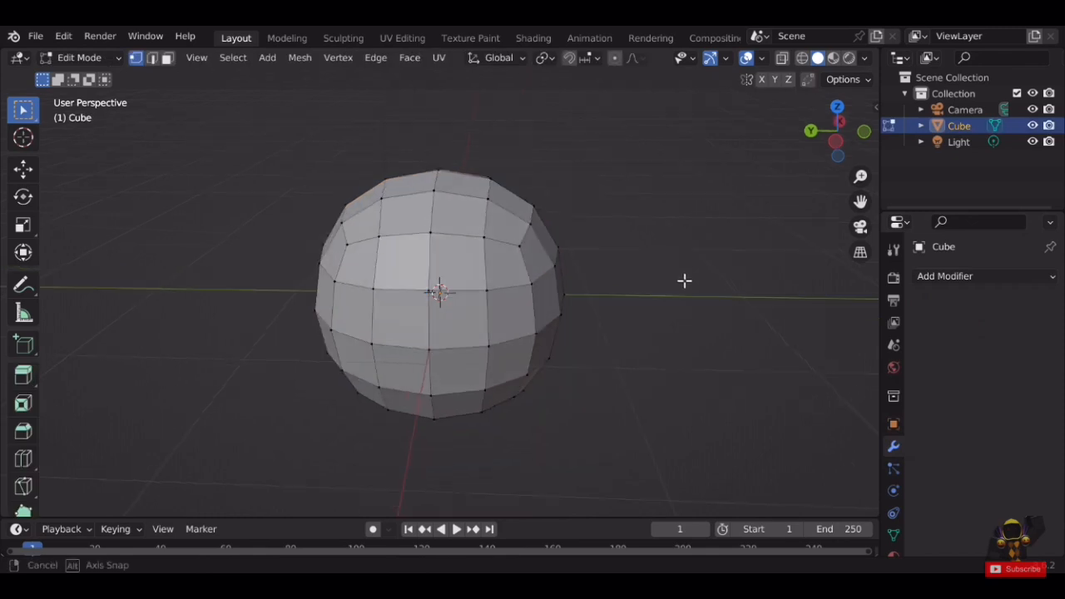
click(167, 57)
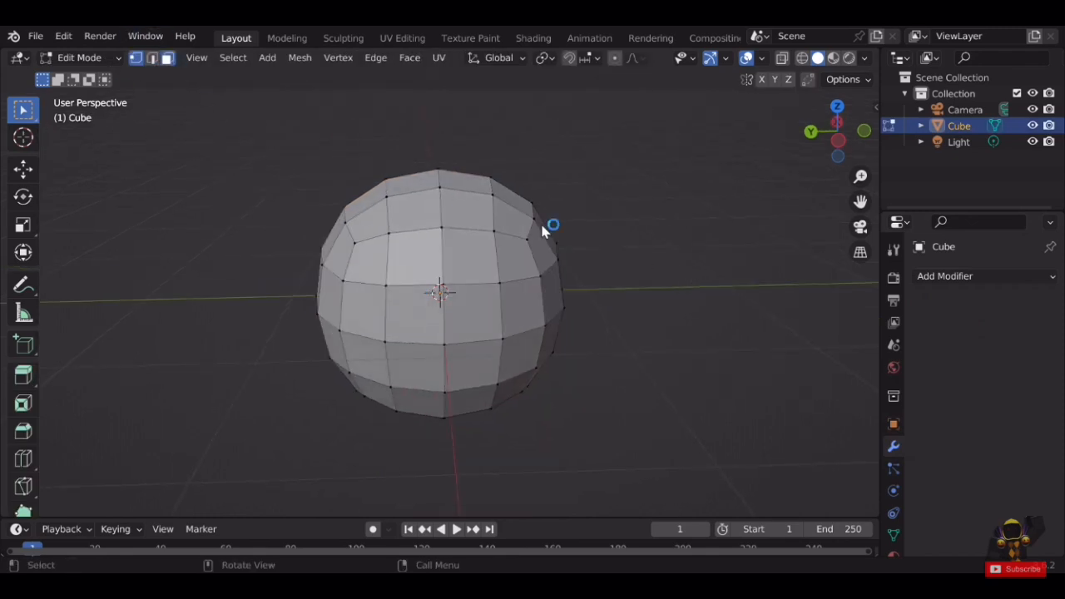
middle_drag(551, 226, 233, 167)
drag(233, 166, 463, 494)
key(x)
click(366, 402)
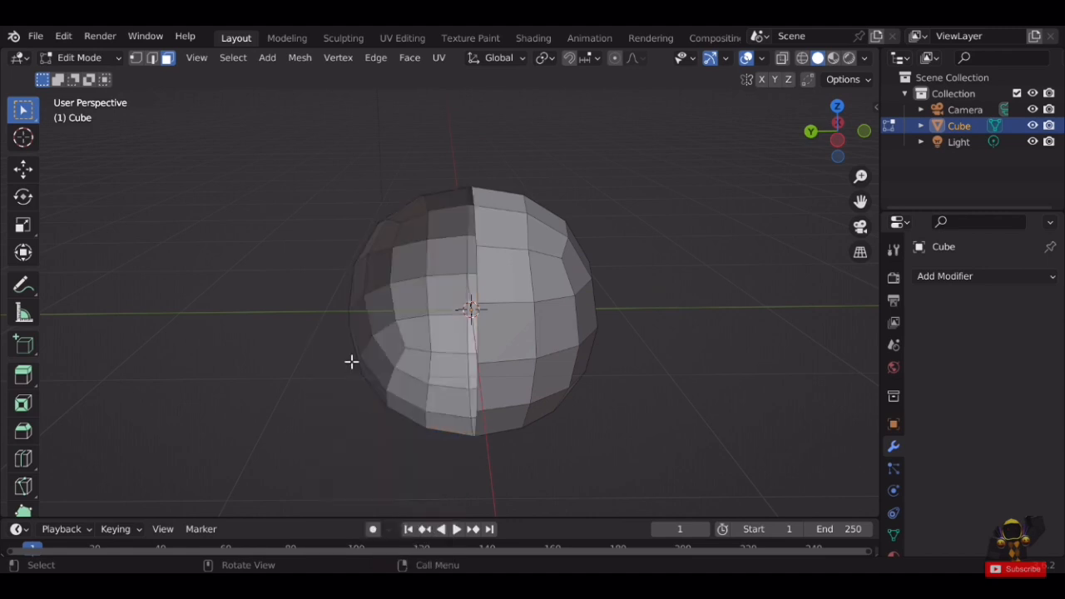
drag(291, 95, 448, 449)
key(x)
click(388, 416)
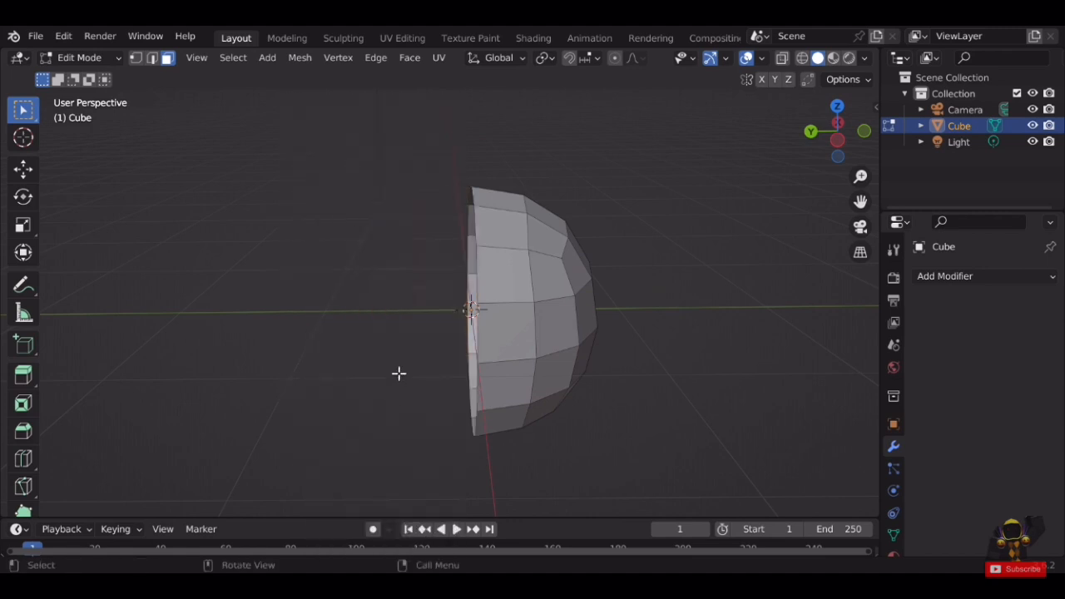
Add a Mirror modifier to the half sphere in Object Mode, mirroring across the Y axis only.
middle_drag(396, 373, 563, 242)
key(Tab)
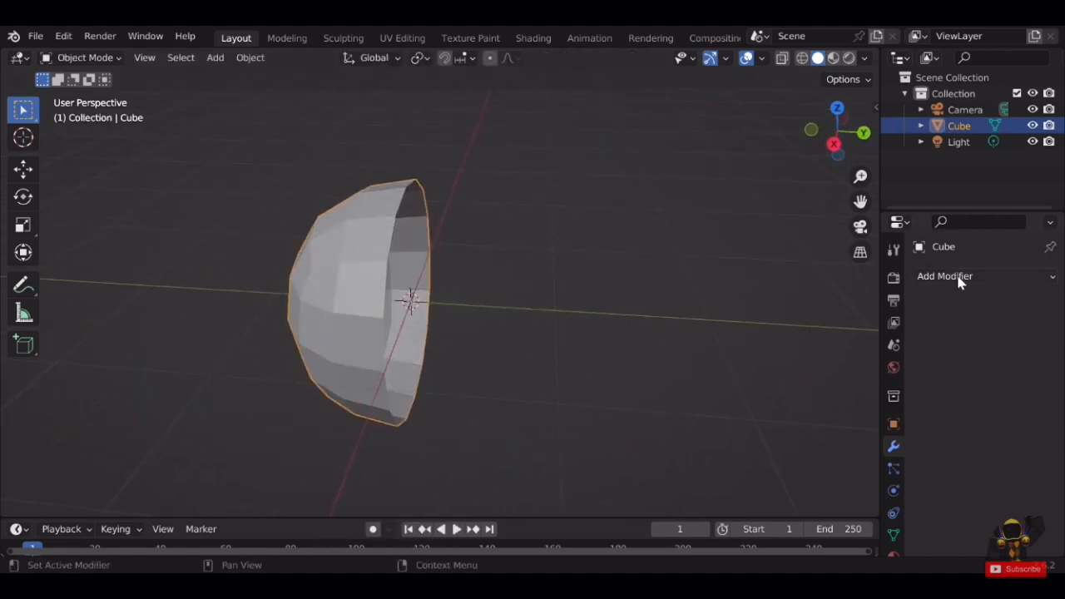
click(931, 282)
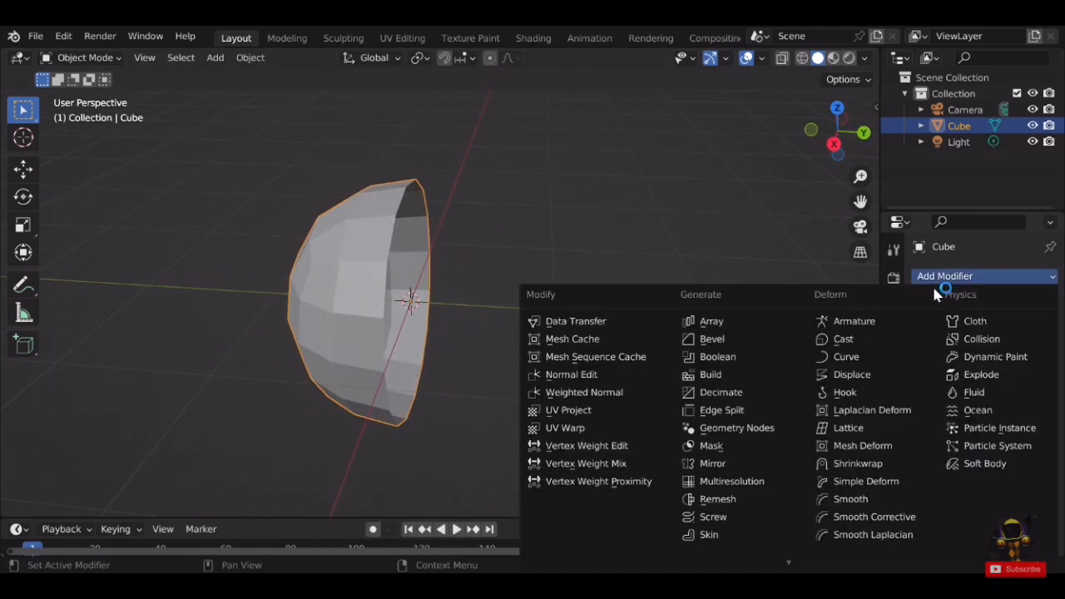
click(717, 468)
click(998, 332)
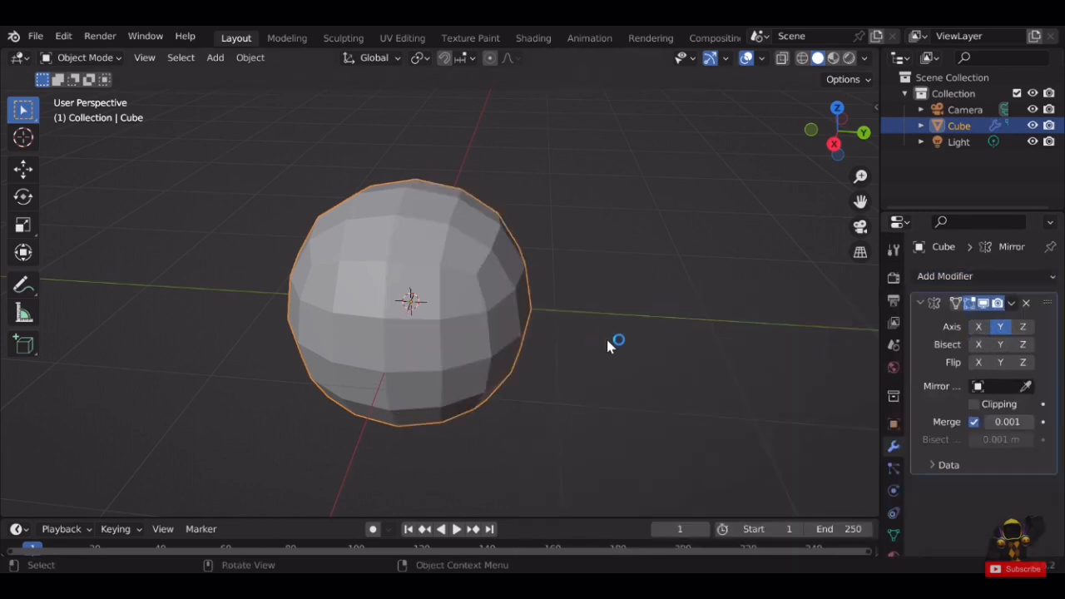
middle_drag(605, 336, 558, 307)
click(704, 311)
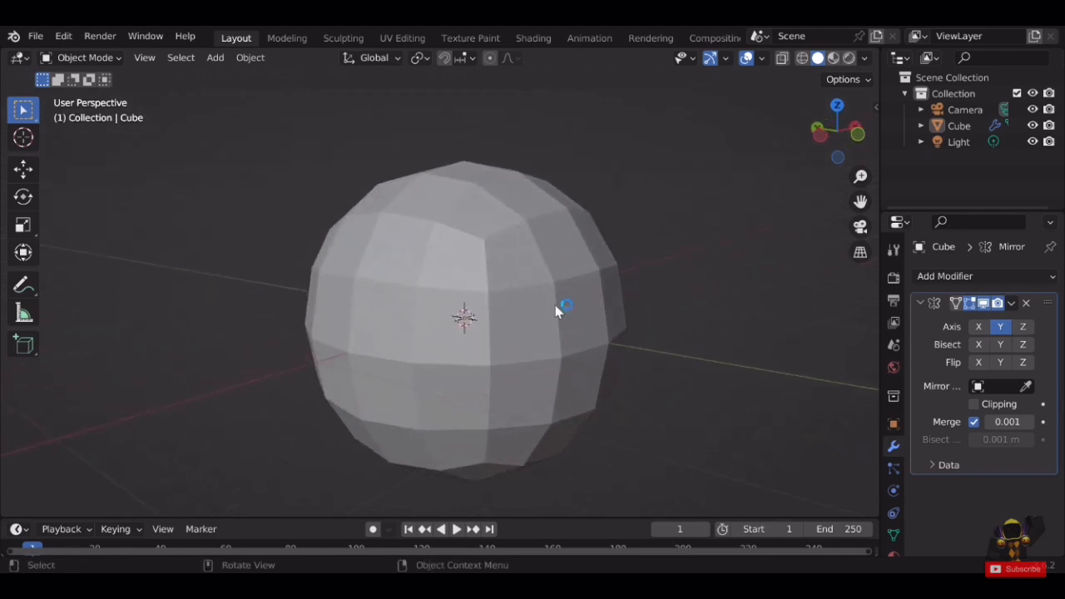
Try to move a two-by-two block of faces on the sphere's editable half in Edit Mode.
key(Tab)
middle_drag(604, 269, 573, 265)
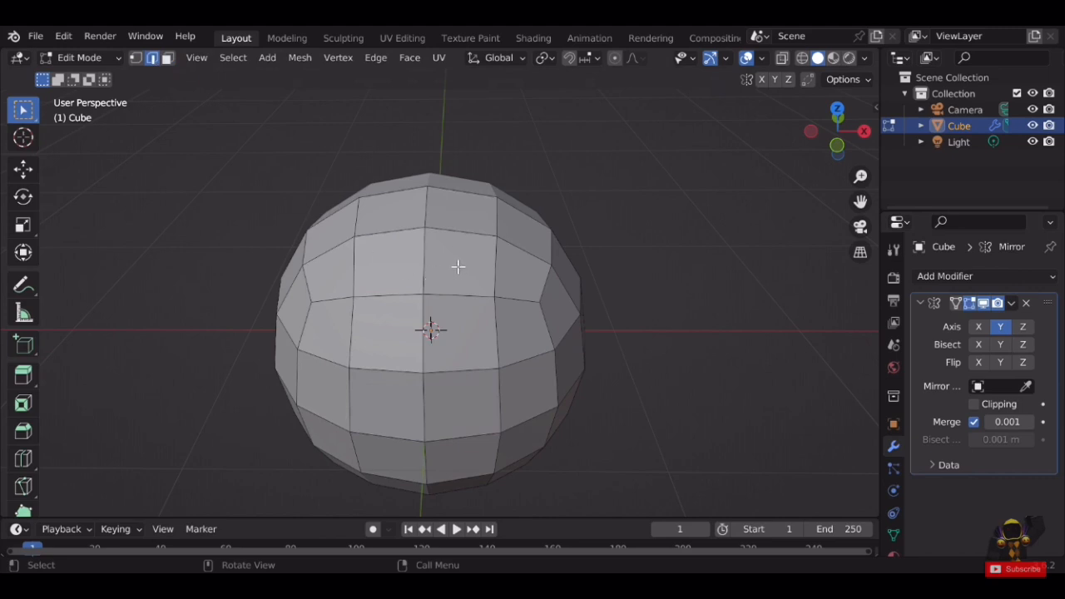
middle_drag(458, 267, 463, 219)
shift+middle_drag(524, 282, 536, 248)
scroll(288, 149, up, 1)
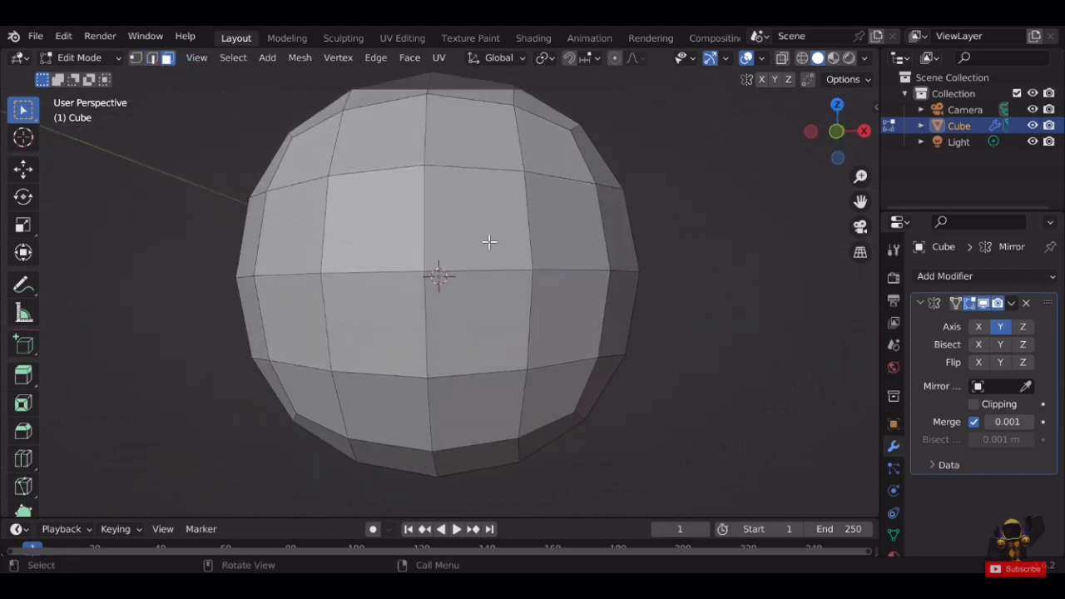
drag(489, 242, 401, 306)
middle_drag(530, 252, 592, 283)
scroll(592, 283, down, 1)
click(23, 172)
middle_drag(655, 345, 540, 342)
drag(525, 321, 503, 314)
key(ctrl+z)
middle_drag(658, 289, 715, 273)
key(Tab)
key(Tab)
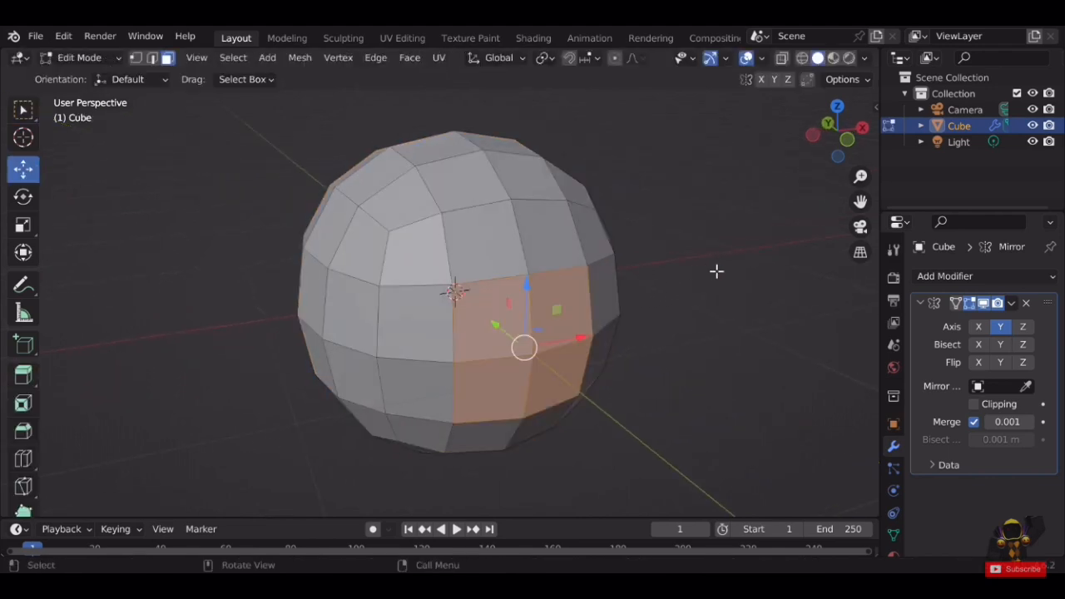
Clear the face selection and add horizontal single loop cuts through the face bands of the editable half.
key(alt+a)
click(25, 459)
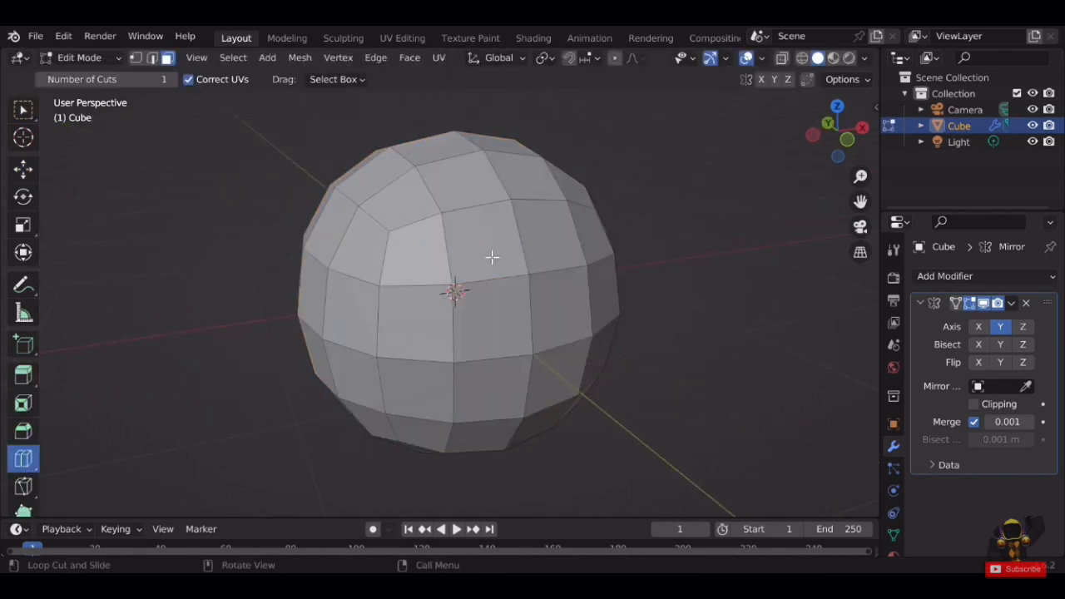
click(454, 290)
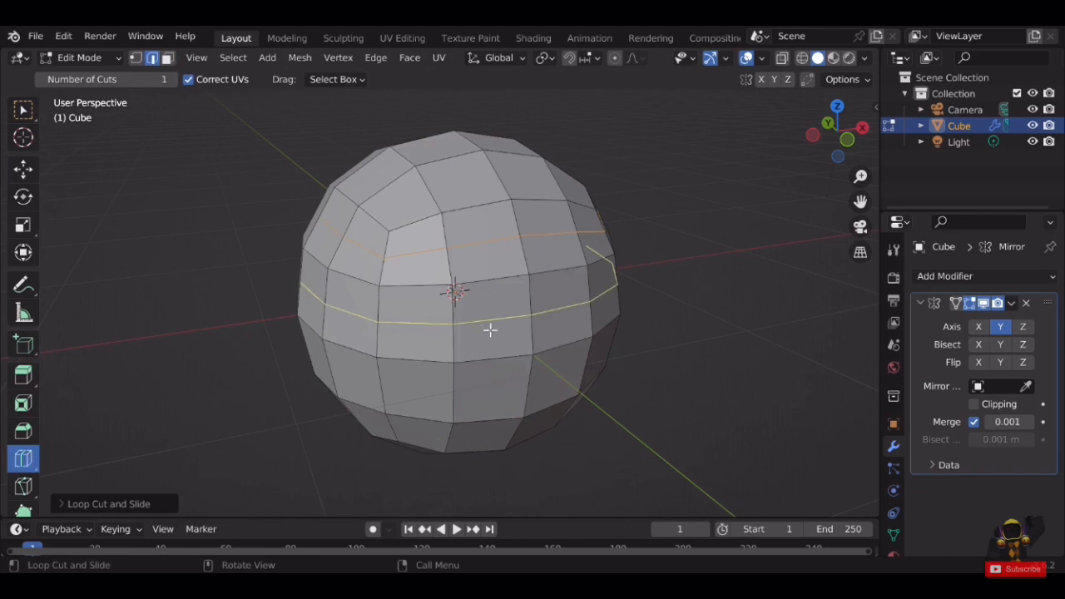
middle_drag(487, 327, 431, 274)
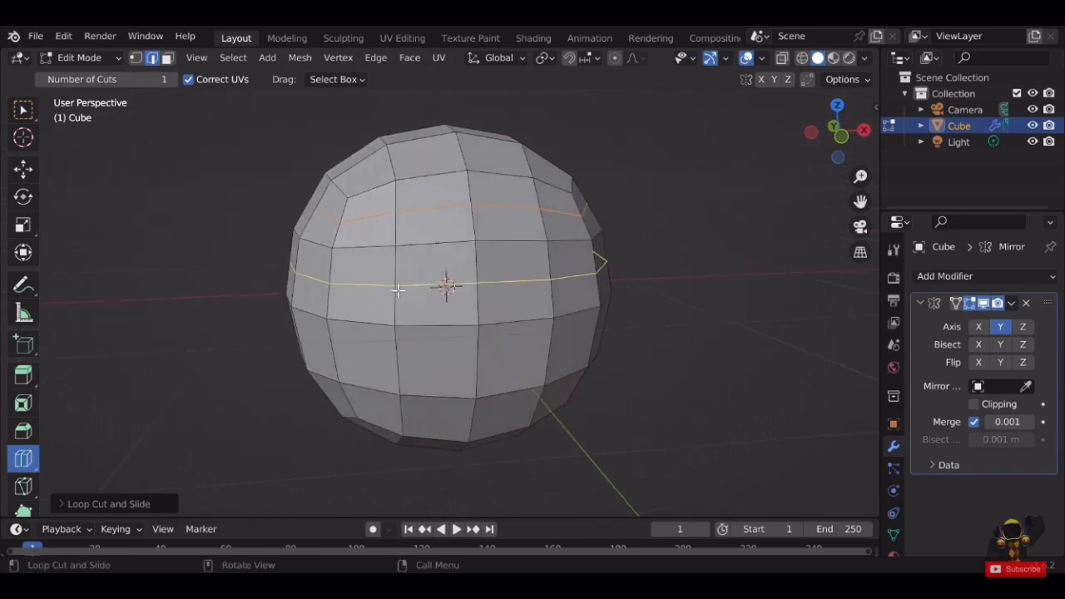
click(417, 359)
middle_drag(408, 352, 465, 316)
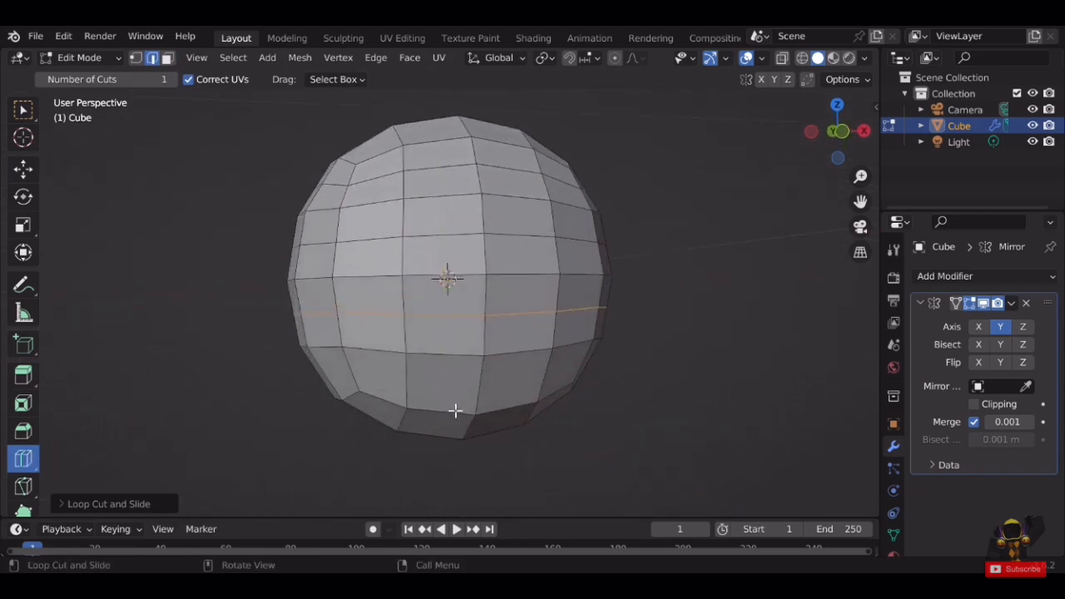
click(492, 381)
Add vertical single loop cuts through the face columns of the editable half, including those beside the mirror seam.
middle_drag(440, 265, 451, 326)
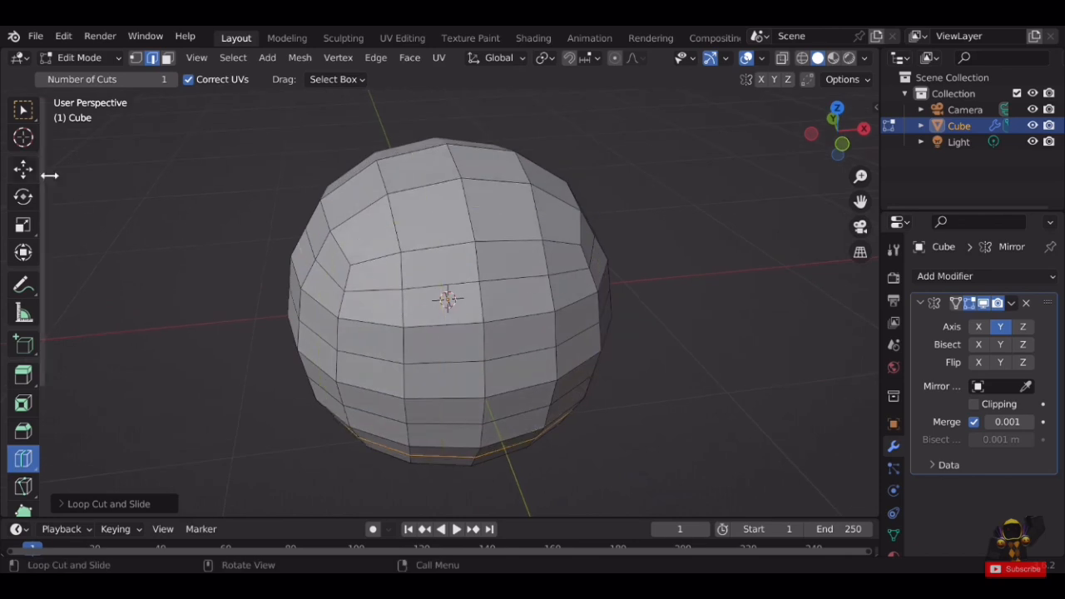
click(398, 299)
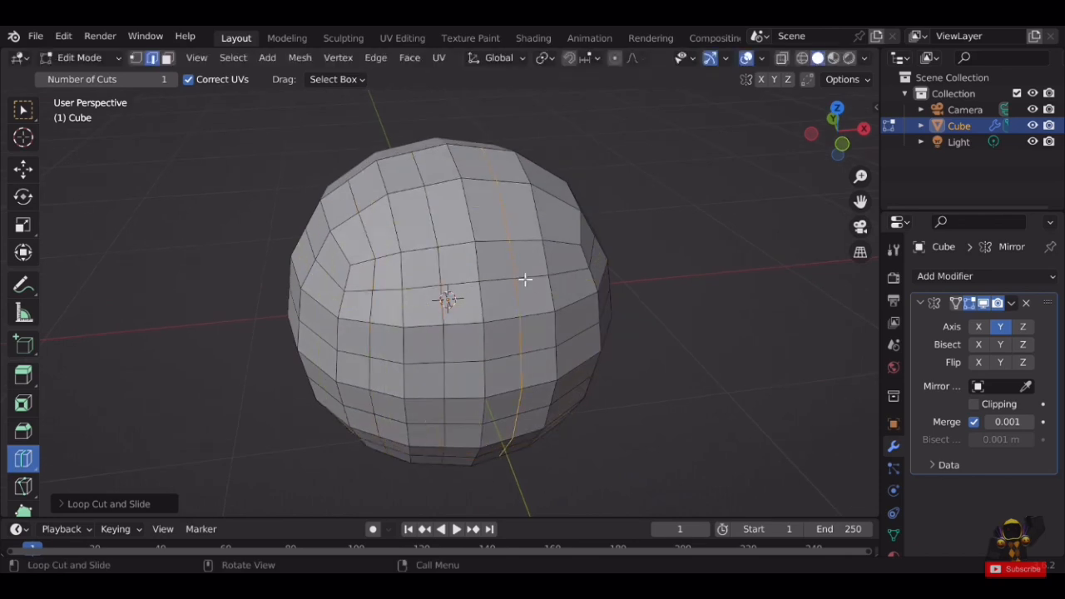
click(167, 57)
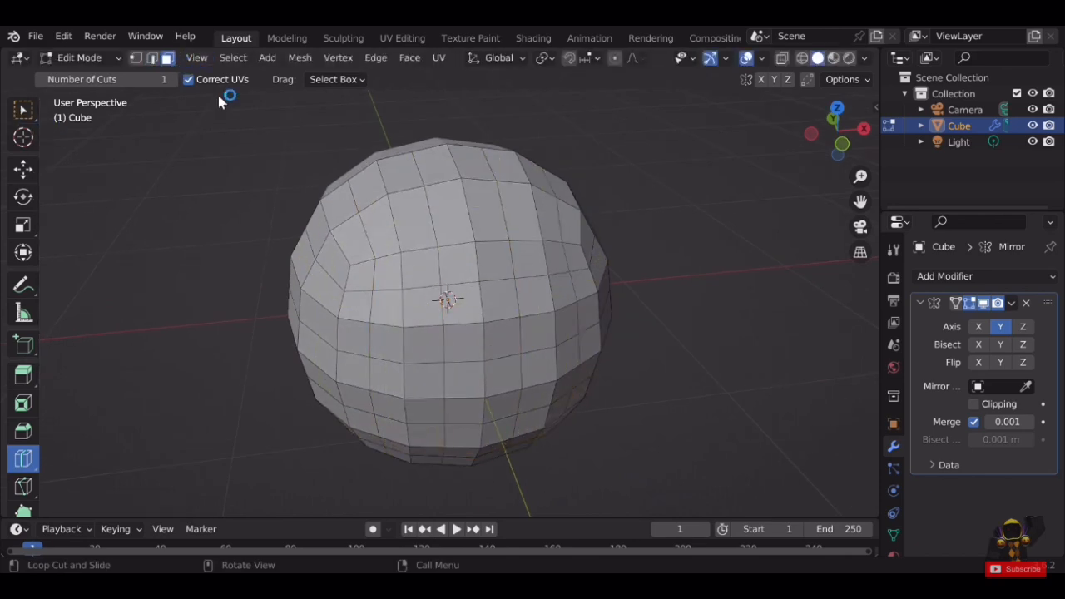
middle_drag(647, 250, 596, 197)
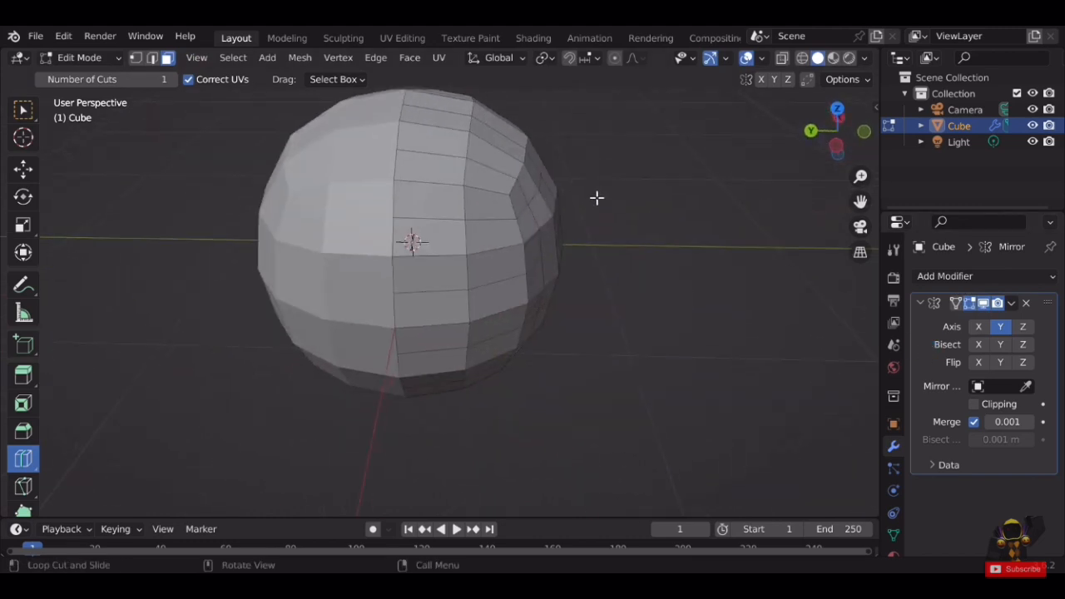
click(491, 258)
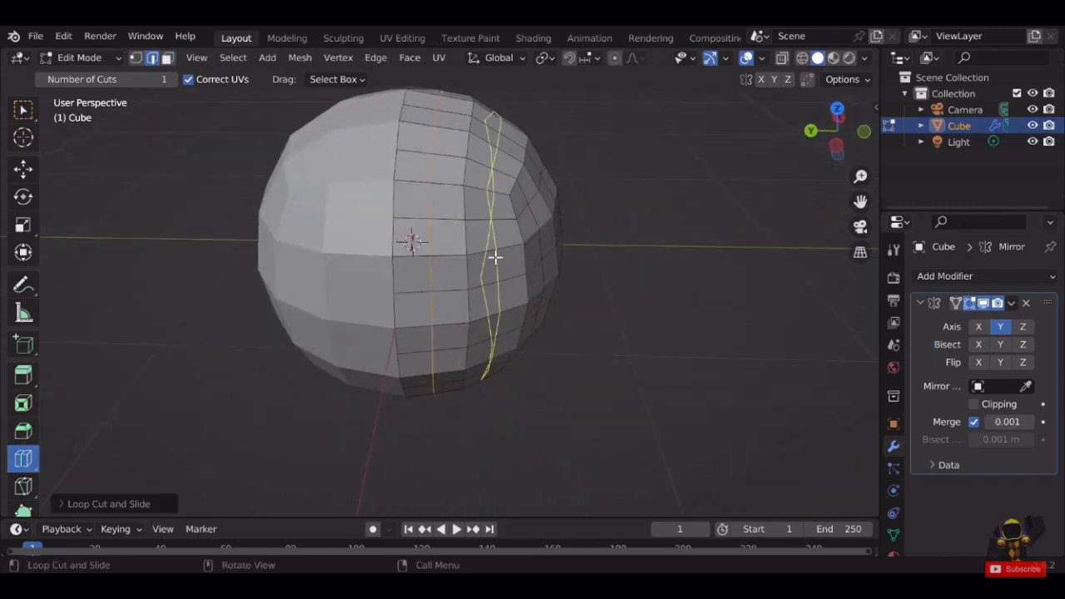
key(3)
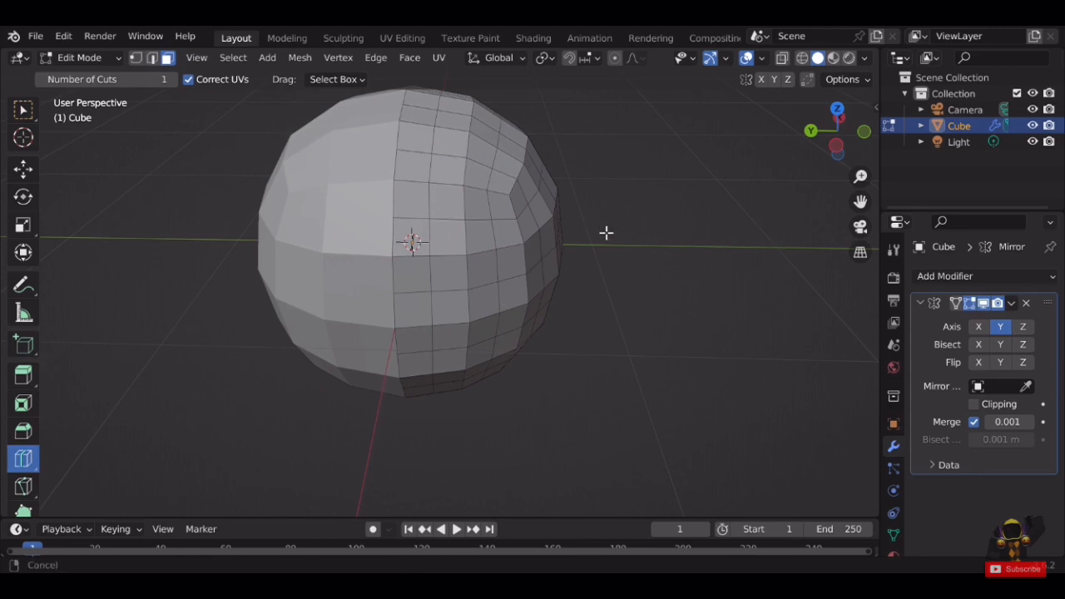
Delete a block of faces two wide and four high beside the mirror seam to open the sphere's front.
middle_drag(607, 230, 627, 203)
scroll(628, 201, up, 2)
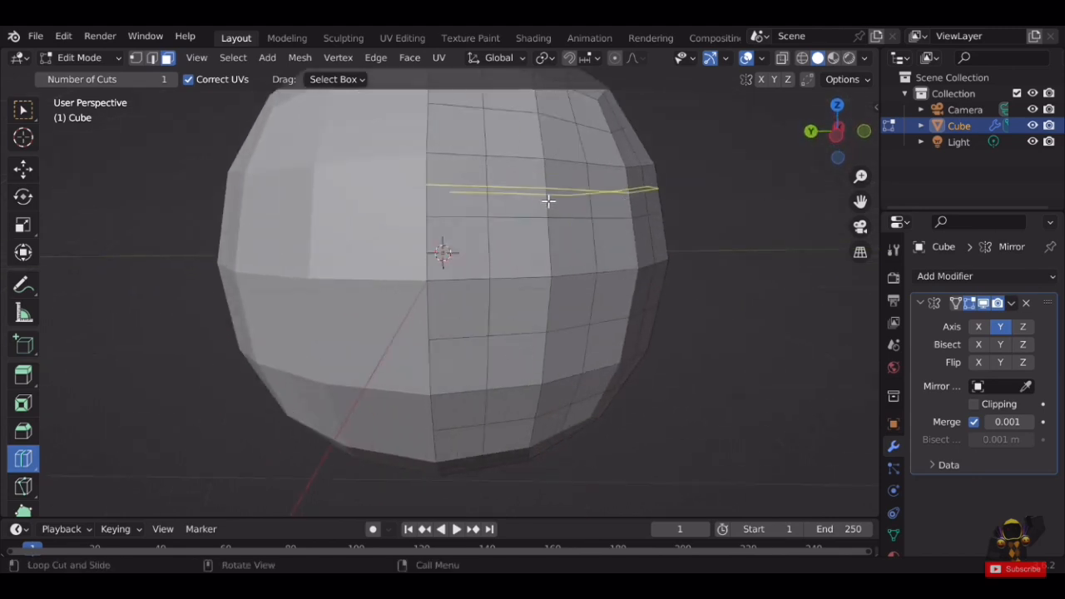
scroll(548, 202, down, 1)
click(168, 63)
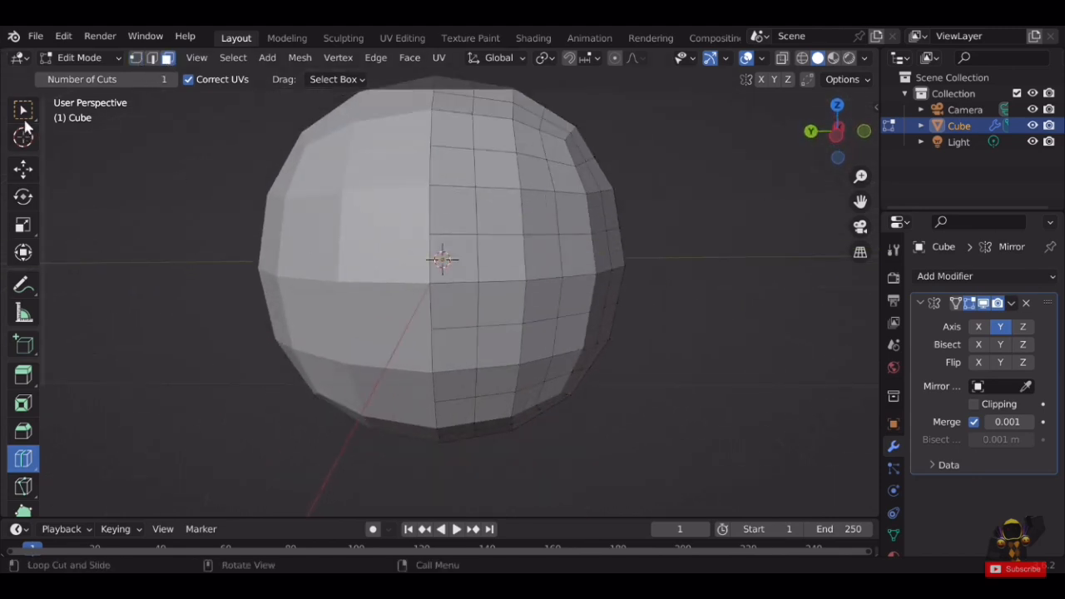
click(25, 119)
middle_drag(558, 218, 554, 224)
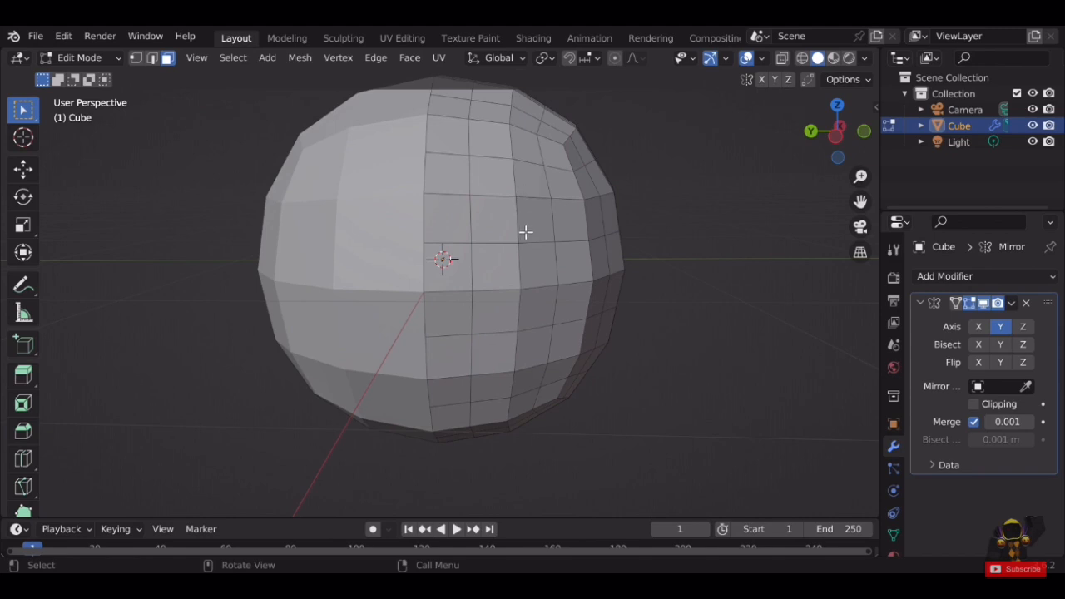
drag(505, 215, 462, 294)
drag(435, 369, 434, 370)
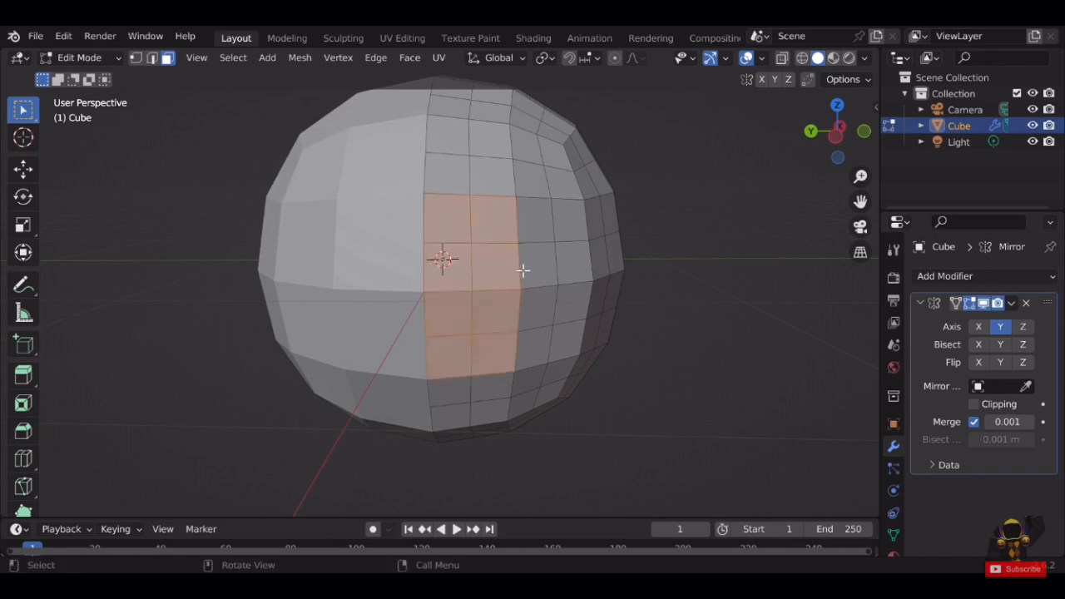
scroll(532, 274, up, 2)
key(x)
click(442, 302)
middle_drag(523, 257, 528, 225)
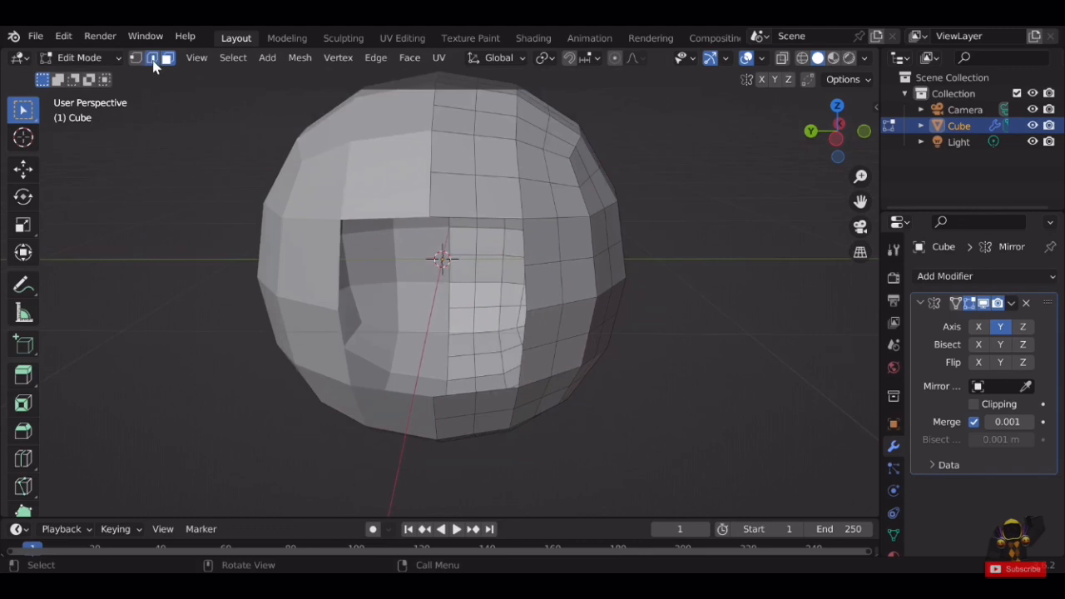
scroll(538, 239, up, 2)
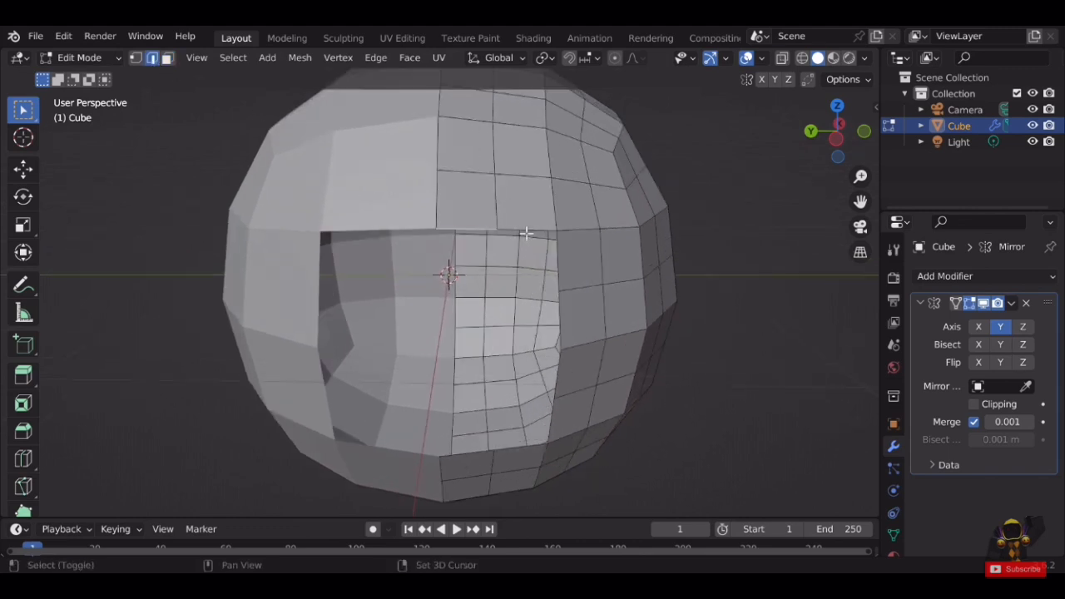
Raise the selected top edges of the front opening along Z with the Move tool.
click(17, 169)
middle_drag(564, 212, 500, 237)
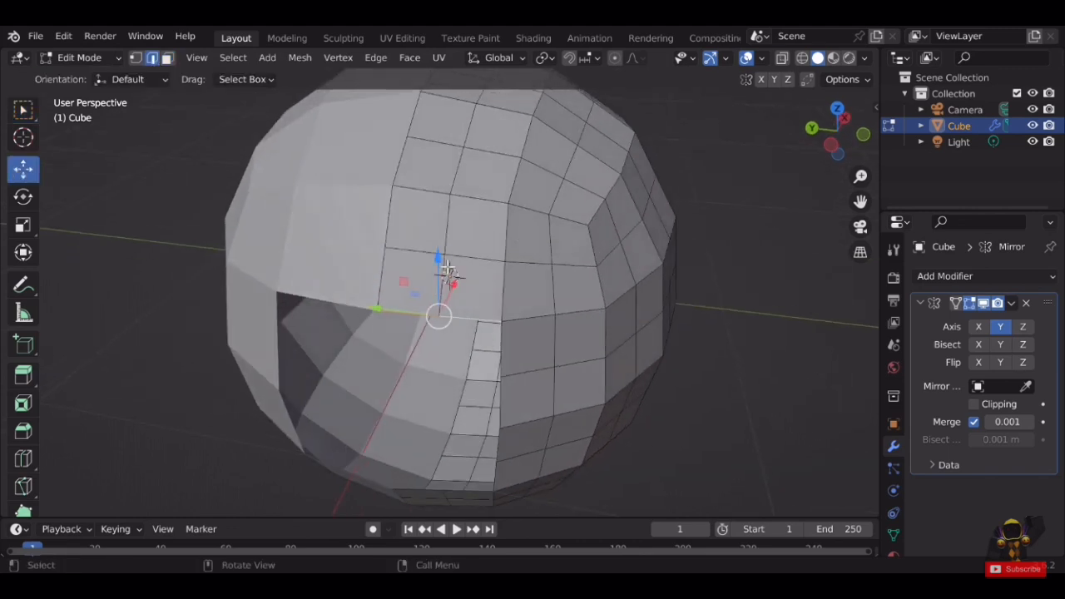
drag(448, 265, 448, 247)
middle_drag(506, 268, 694, 275)
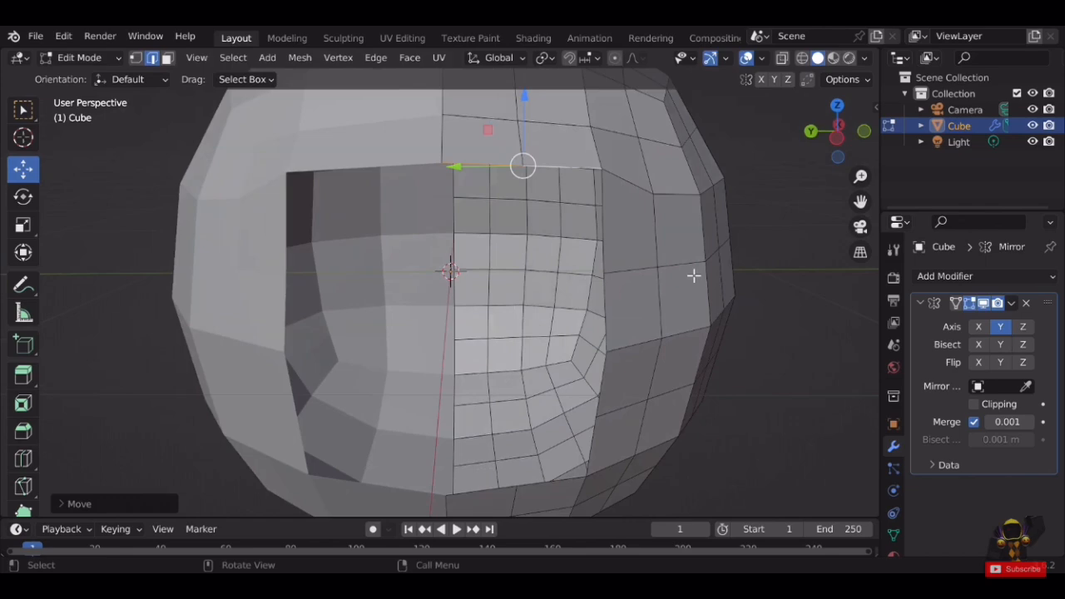
Switch to vertex selection and select the mirror-seam vertex on the opening's top edge.
click(792, 300)
click(136, 58)
click(448, 167)
middle_drag(448, 167, 452, 192)
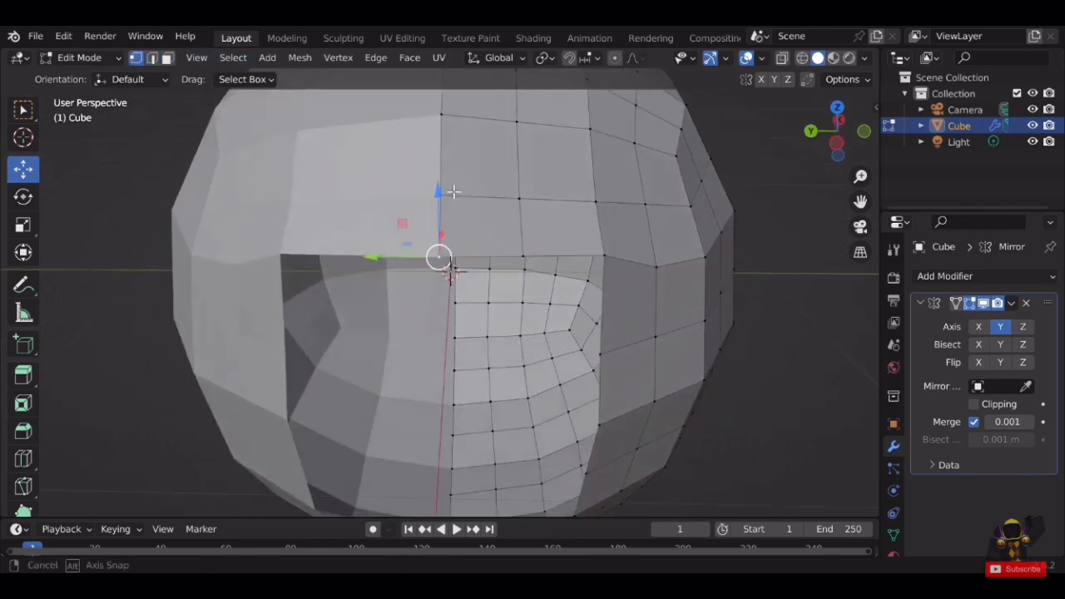
drag(446, 201, 445, 181)
middle_drag(502, 184, 420, 225)
key(ctrl+z)
Pull the mirror-seam vertex on the opening's top edge slightly forward along X.
shift+middle_drag(381, 258, 453, 304)
middle_drag(391, 293, 335, 268)
drag(282, 260, 268, 266)
middle_drag(287, 271, 375, 281)
Select the vertices on the opening's outer side edge and move them outward along Y to widen the opening.
click(591, 325)
middle_drag(593, 328, 612, 311)
shift+click(625, 415)
drag(583, 351, 643, 361)
click(625, 352)
scroll(611, 321, down, 1)
middle_drag(604, 309, 628, 302)
Lower the opening's upper outer corner vertex along Z and pull it forward about 0.02 m along X.
click(623, 205)
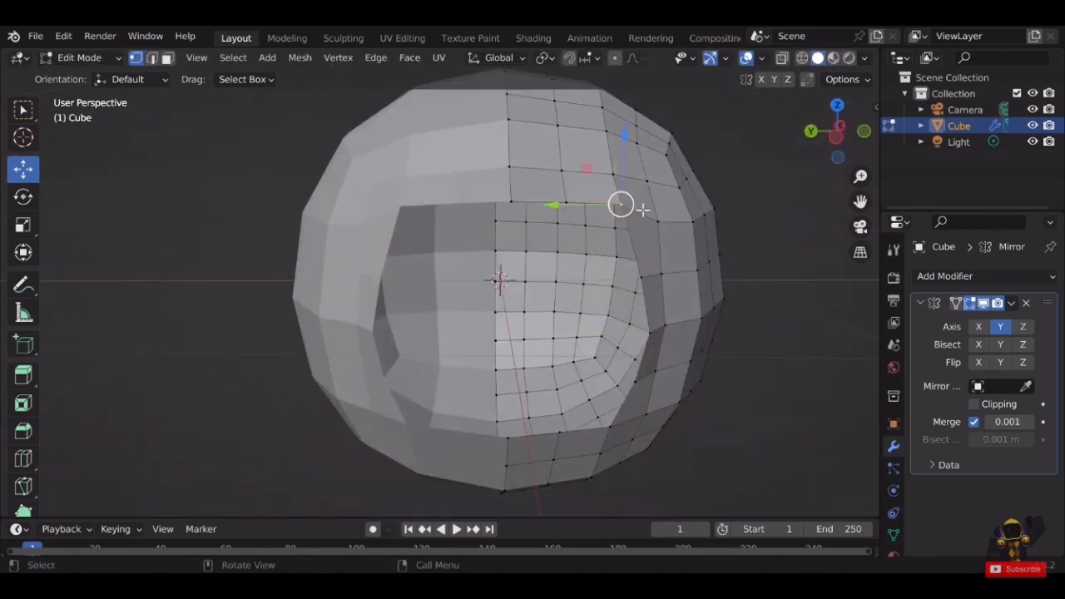
middle_drag(642, 209, 616, 202)
drag(613, 188, 618, 213)
middle_drag(620, 212, 321, 318)
drag(328, 301, 319, 311)
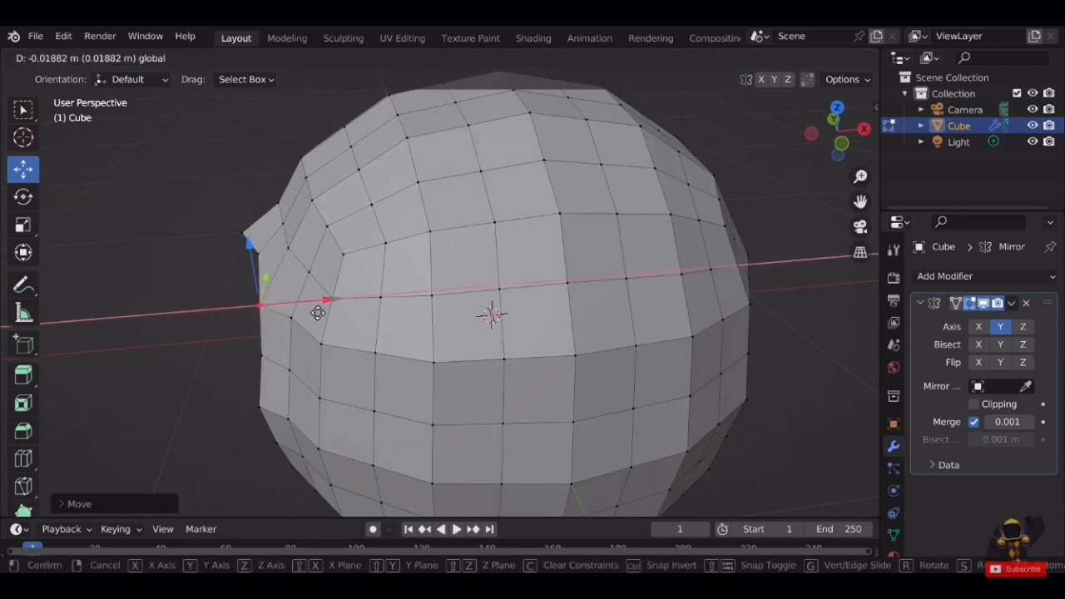
Raise a vertex on the opening's top rim about 0.09 m along Z, and raise a neighbouring vertex as well.
scroll(319, 311, down, 3)
middle_drag(325, 309, 649, 231)
key(Tab)
scroll(588, 263, up, 2)
key(Tab)
scroll(574, 279, up, 1)
middle_drag(491, 300, 489, 252)
mouse_move(490, 252)
mouse_down()
mouse_move(501, 219)
mouse_move(482, 286)
mouse_move(482, 233)
mouse_up()
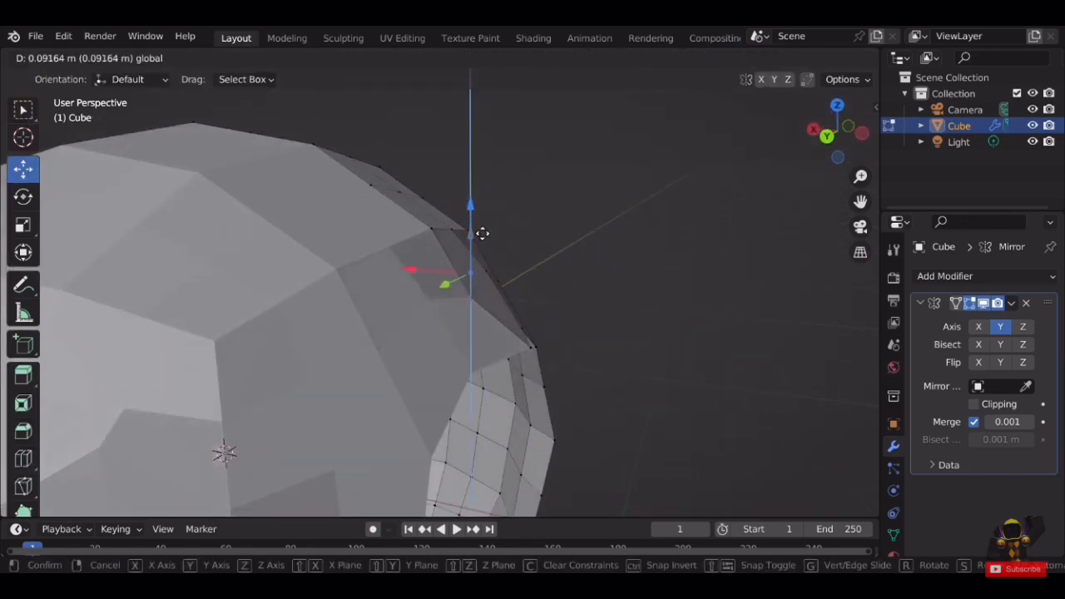
middle_drag(483, 234, 453, 247)
click(422, 296)
drag(427, 254, 434, 227)
Return to Object Mode with the opening facing the view.
scroll(499, 236, down, 2)
scroll(502, 236, down, 3)
middle_drag(502, 236, 465, 286)
shift+middle_drag(466, 287, 734, 237)
scroll(568, 261, down, 2)
key(Tab)
scroll(667, 253, up, 2)
key(s)
key(y)
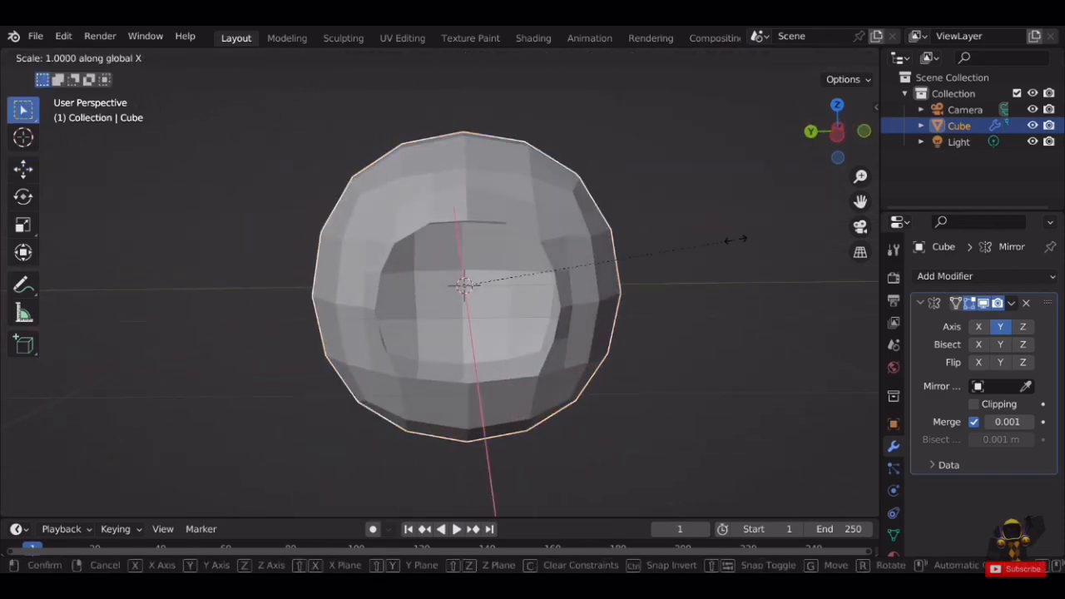
click(632, 243)
key(ctrl+z)
Scale the whole sphere narrower along the global Y axis to give it an egg shape.
key(s)
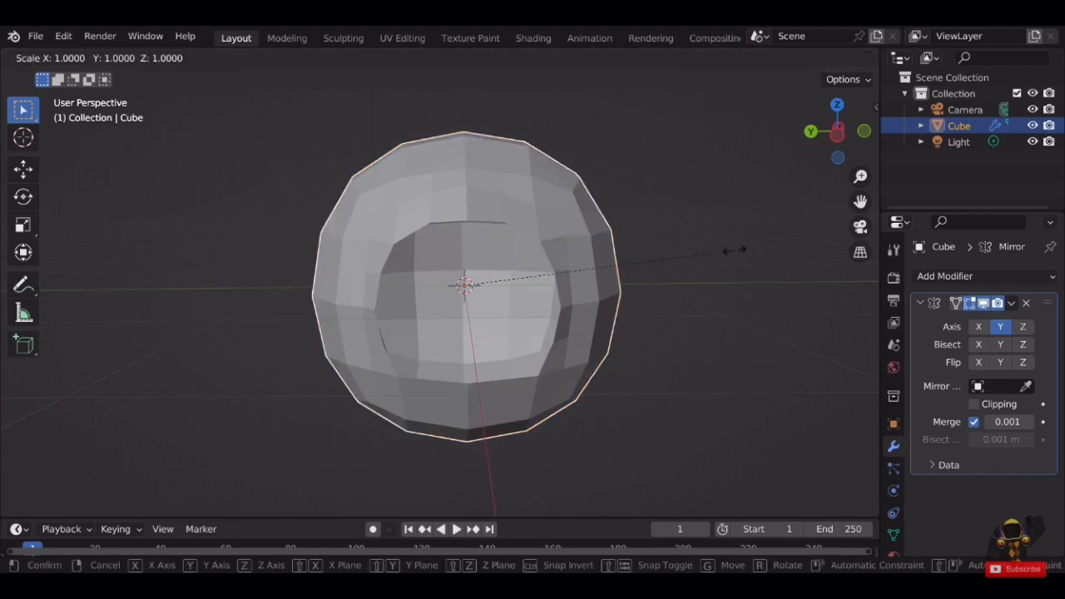
key(y)
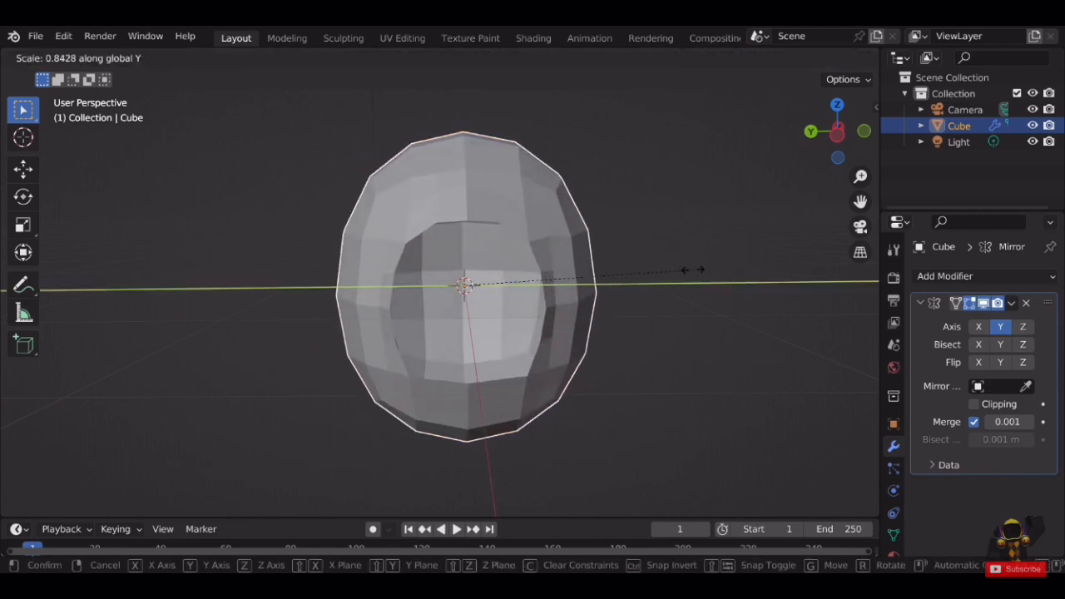
click(666, 271)
In Edit Mode, select the horizontal edge row across the upper side of the editable half and move it along Y.
middle_drag(665, 271, 549, 287)
key(Tab)
scroll(639, 240, up, 2)
middle_drag(606, 228, 553, 247)
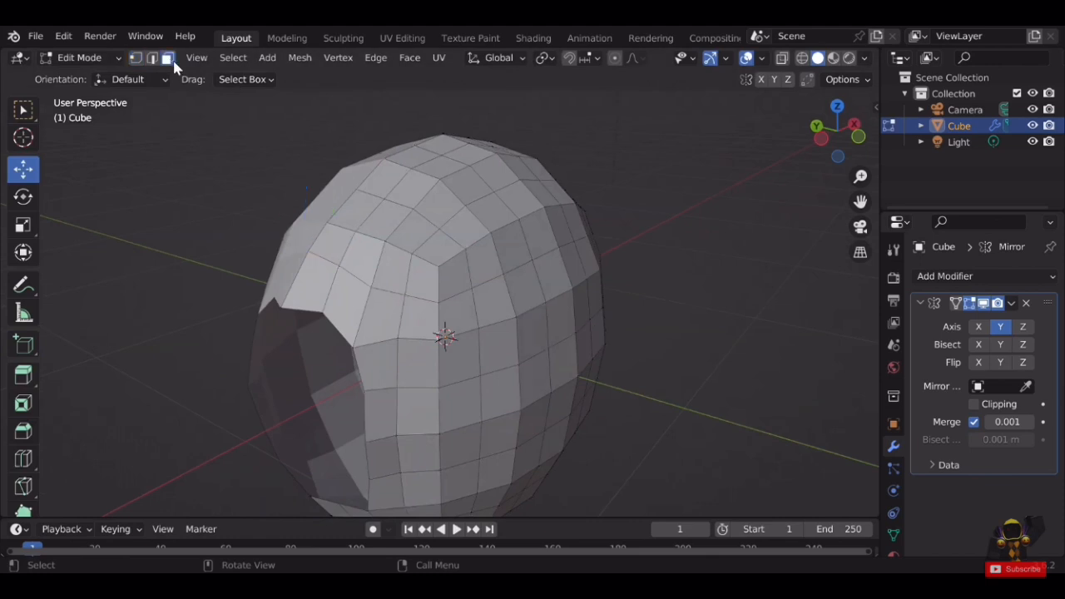
shift+middle_drag(687, 237, 628, 281)
middle_drag(626, 279, 539, 266)
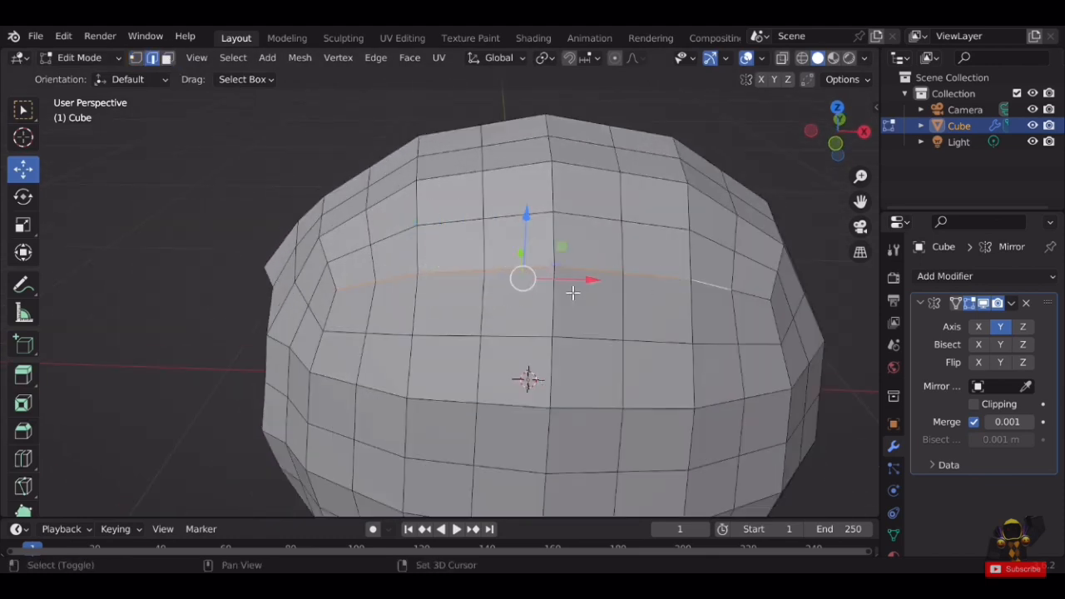
middle_drag(752, 303, 458, 302)
key(g)
key(y)
key(z)
key(y)
click(546, 219)
Fine-tune the position of the selected side edge row with two small moves.
middle_drag(617, 277, 509, 122)
drag(509, 122, 510, 134)
scroll(528, 145, down, 1)
middle_drag(540, 156, 571, 180)
drag(489, 137, 485, 139)
Select the edges beside the opening's outer side and nudge them slightly outward along Y.
scroll(565, 233, down, 3)
middle_drag(578, 244, 449, 375)
click(459, 358)
middle_drag(468, 223, 445, 331)
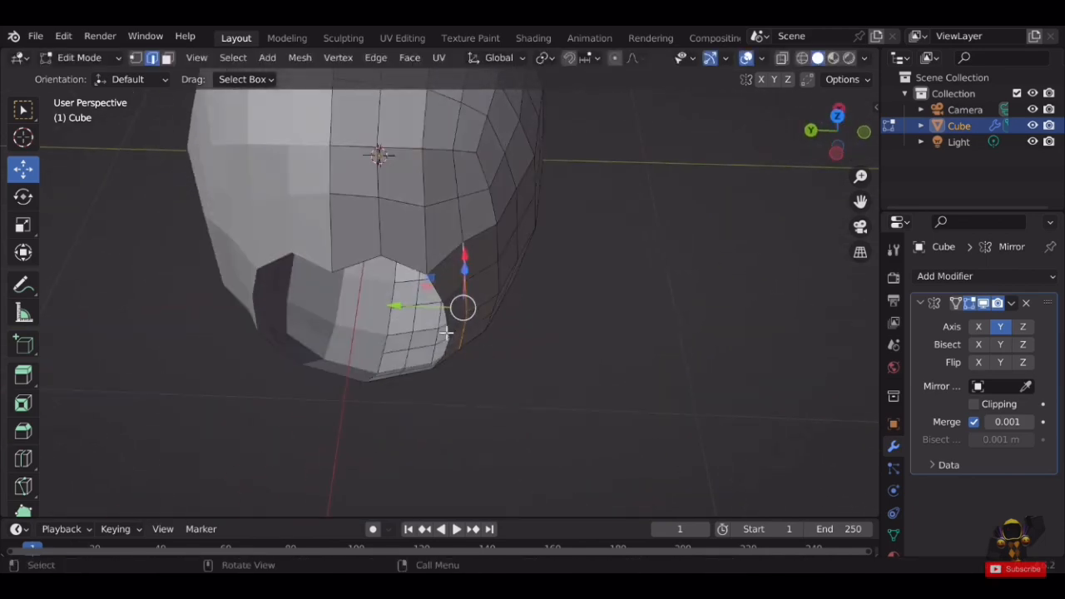
drag(430, 316, 434, 318)
Select two connected edges on the underside running toward the mirror seam and move them slightly downward.
middle_drag(466, 283, 573, 288)
scroll(499, 303, down, 2)
middle_drag(682, 291, 572, 295)
middle_drag(648, 316, 361, 195)
shift+middle_drag(501, 356, 514, 321)
scroll(491, 316, up, 1)
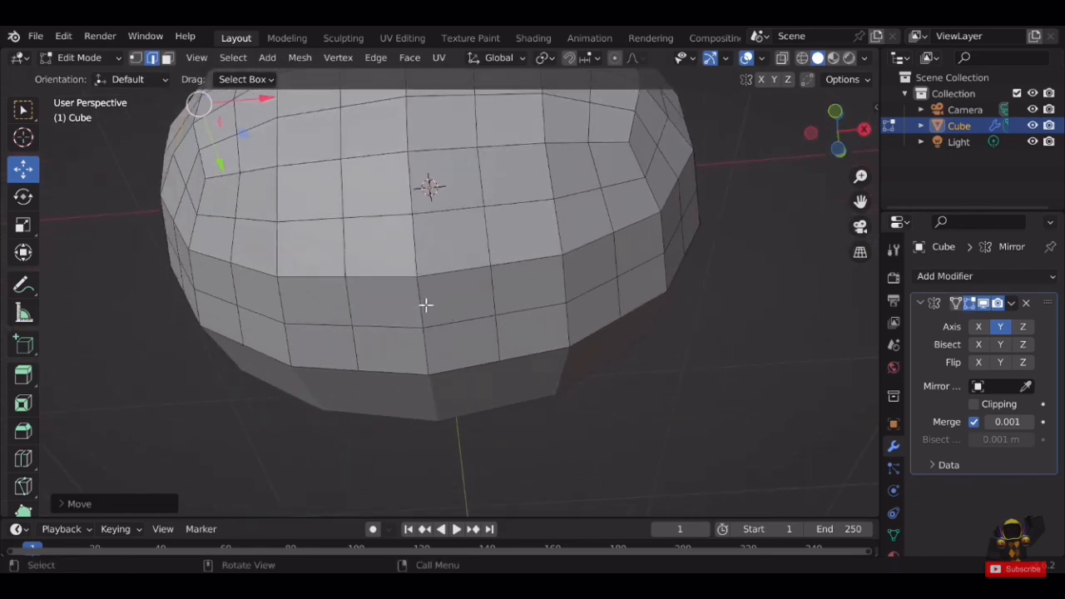
click(425, 303)
shift+click(423, 345)
middle_drag(423, 306, 406, 411)
mouse_move(424, 276)
mouse_down()
mouse_move(421, 254)
mouse_move(434, 270)
mouse_up()
click(431, 261)
key(ctrl+z)
middle_drag(434, 270, 533, 286)
scroll(532, 287, up, 2)
drag(516, 246, 528, 264)
Select a chain of four edges along the underside and lower it along Z in two moves, the first about 0.03 m.
middle_drag(529, 267, 569, 386)
scroll(585, 294, up, 2)
click(569, 292)
shift+click(565, 326)
shift+click(563, 391)
shift+click(550, 428)
middle_drag(553, 424, 568, 310)
scroll(565, 307, up, 1)
drag(550, 279, 552, 295)
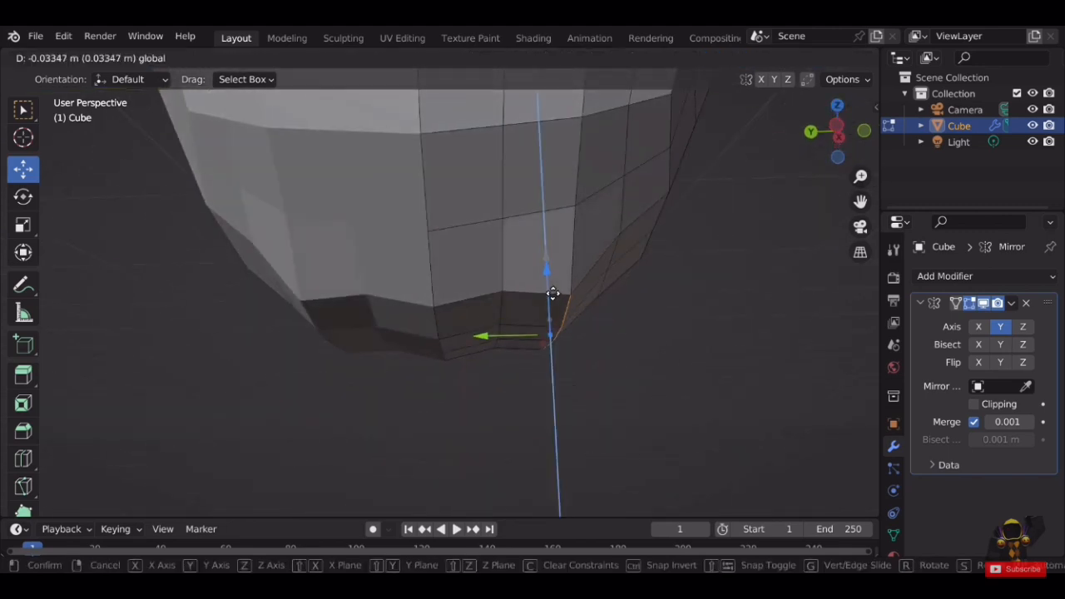
middle_drag(552, 298, 528, 385)
drag(509, 279, 515, 295)
Select three more edges at the outer corner of the underside and shift them slightly downward.
scroll(583, 301, down, 4)
middle_drag(623, 304, 640, 269)
scroll(432, 281, up, 2)
click(334, 268)
shift+click(378, 287)
shift+click(429, 292)
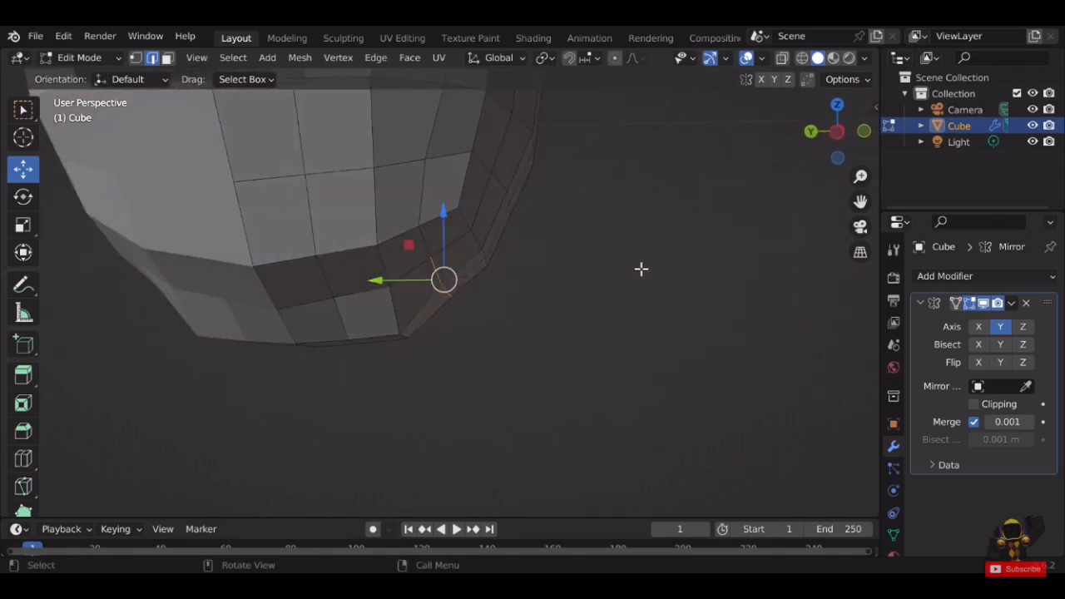
drag(449, 240, 454, 288)
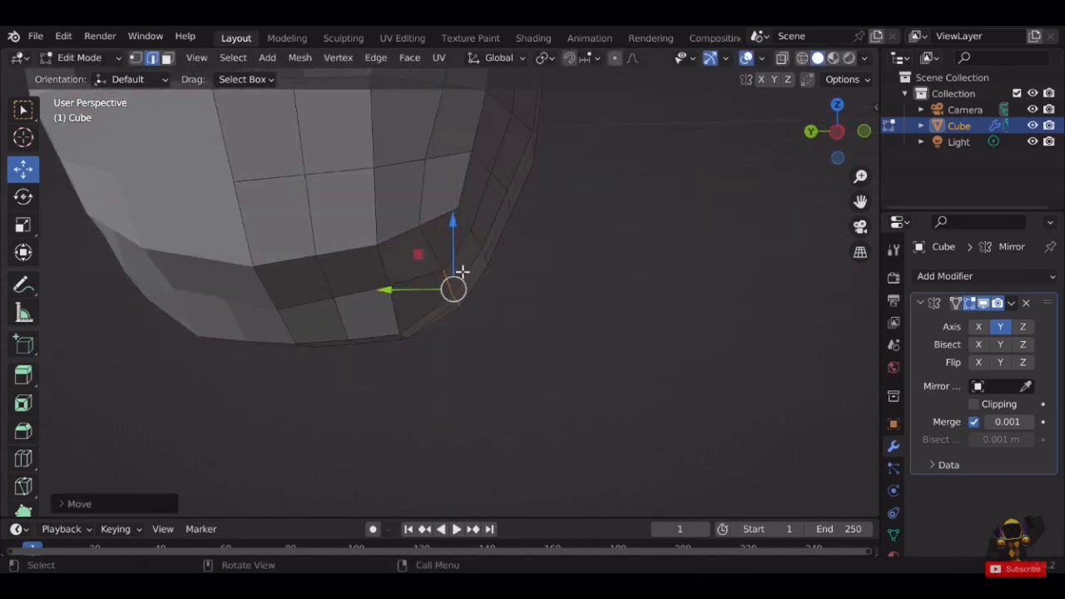
Leave Edit Mode and examine the overall egg shape from the front.
middle_drag(454, 288, 620, 262)
key(Tab)
click(620, 262)
click(509, 264)
scroll(509, 266, down, 4)
middle_drag(509, 266, 587, 297)
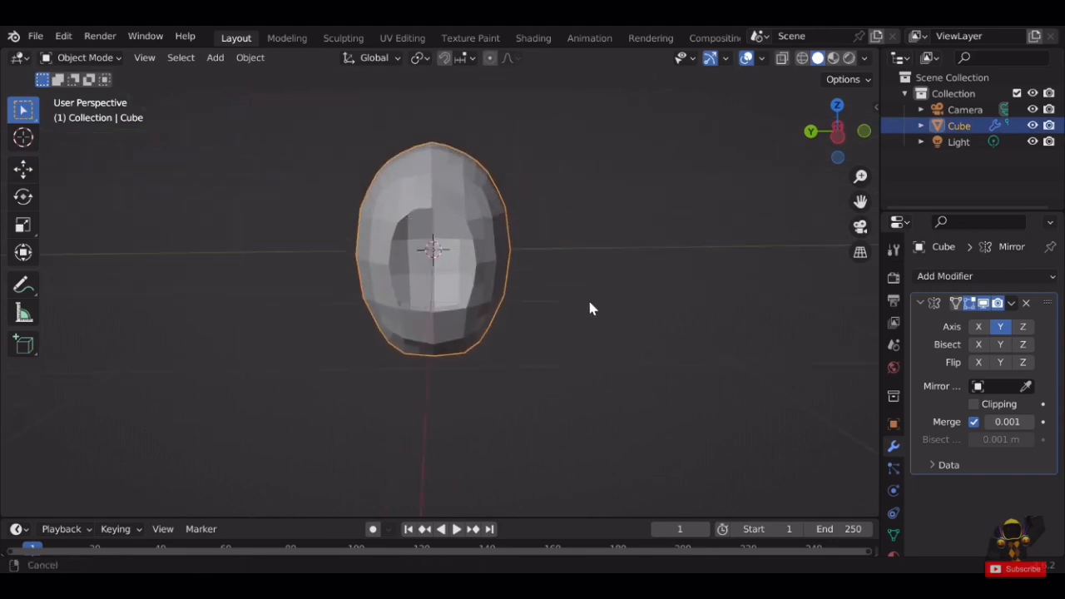
scroll(549, 297, up, 3)
In Edit Mode, select a block of faces on the underside beside the mirror seam and delete the faces.
key(Tab)
scroll(532, 297, up, 2)
middle_drag(637, 330, 582, 199)
click(167, 59)
scroll(573, 241, down, 3)
scroll(549, 213, up, 2)
drag(524, 227, 476, 384)
middle_drag(562, 276, 374, 344)
middle_drag(623, 331, 423, 353)
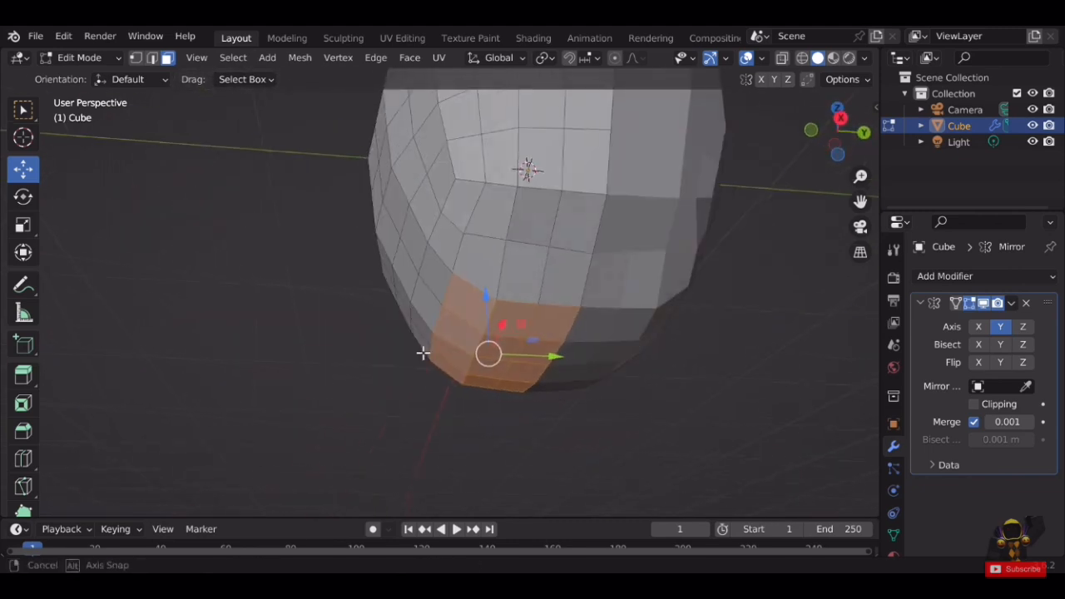
key(x)
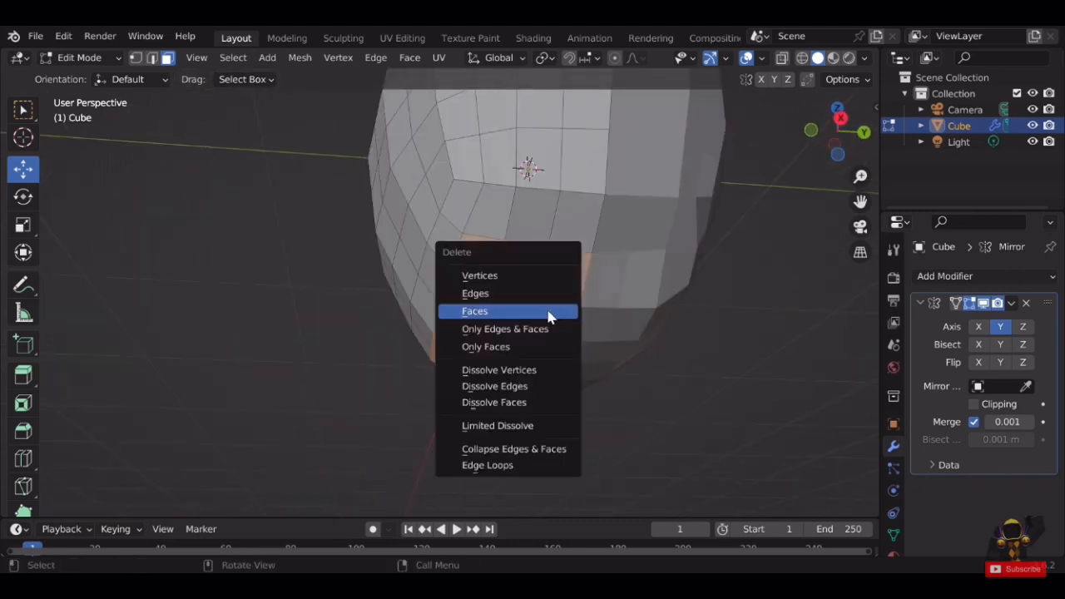
click(547, 311)
Select the bottom edges of the front opening beside the mirror seam and lower them along Z.
middle_drag(542, 316, 539, 373)
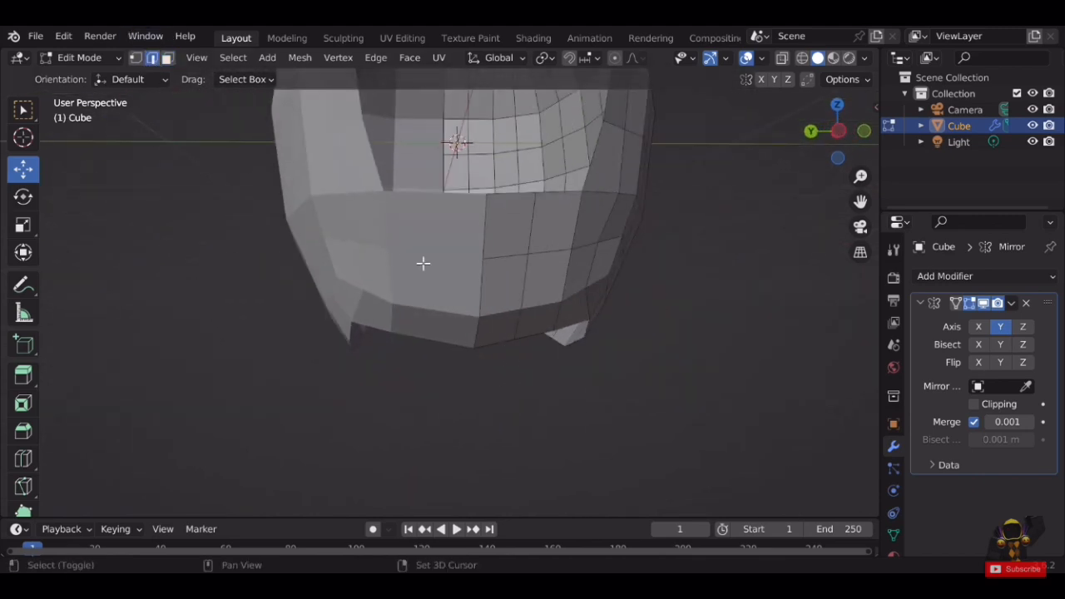
middle_drag(422, 263, 443, 232)
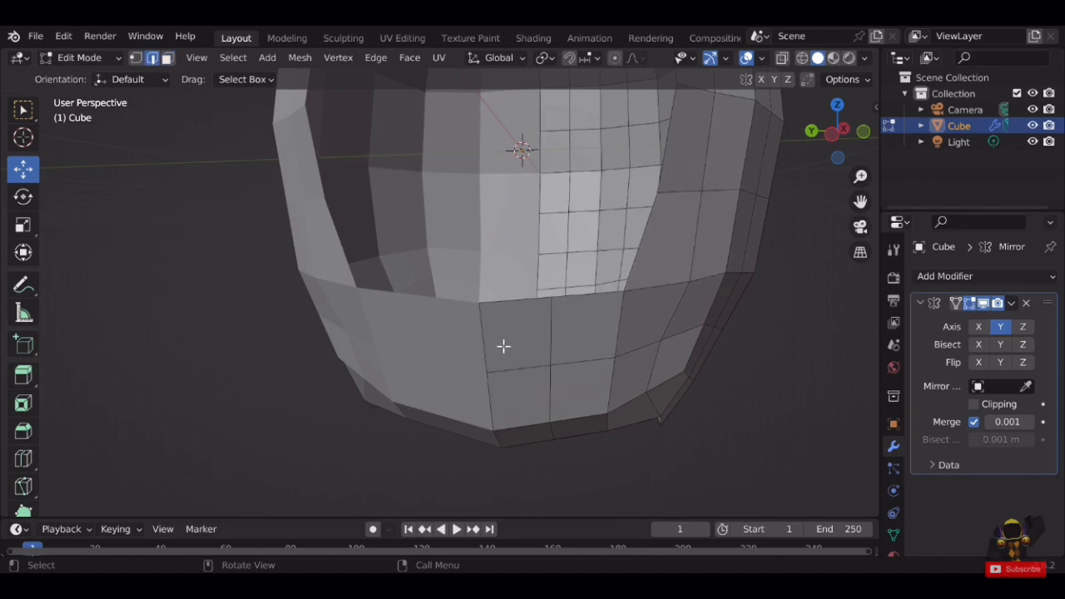
middle_drag(596, 307, 558, 268)
drag(553, 241, 553, 308)
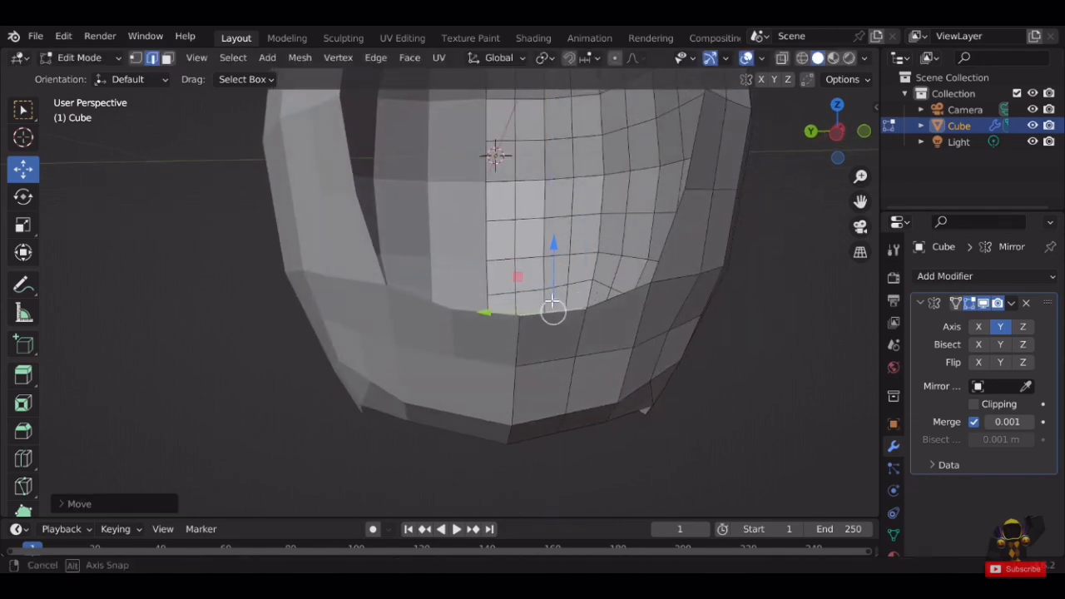
Push a vertex on the opening's side rim back about 0.05 m along X.
middle_drag(553, 308, 529, 359)
middle_drag(584, 232, 309, 340)
drag(309, 341, 371, 338)
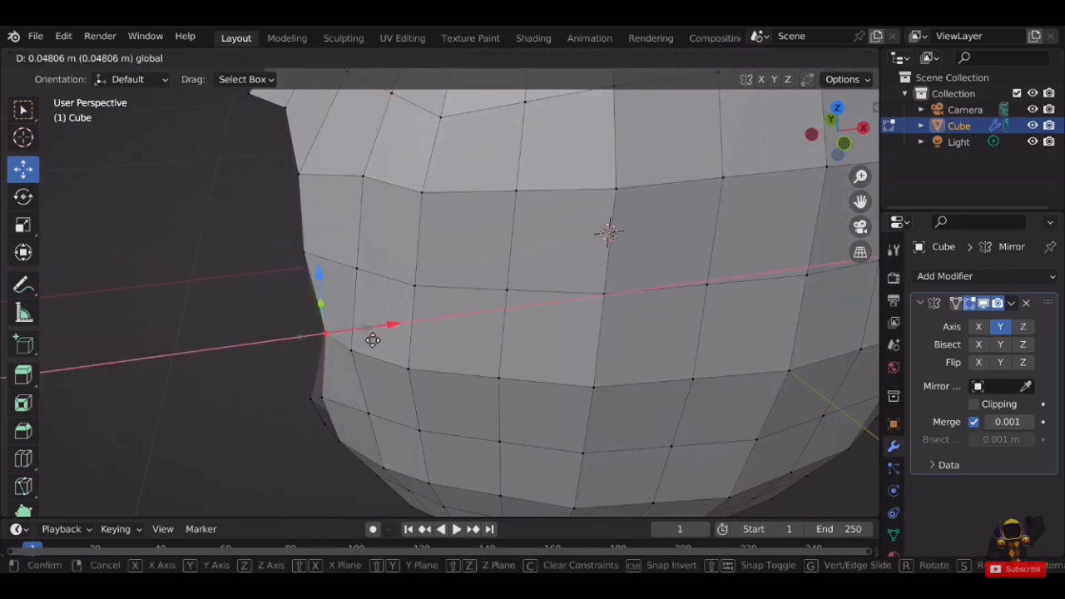
Reposition the other vertices along the opening's side rim one by one to even out its profile.
middle_drag(371, 338, 395, 363)
drag(394, 364, 456, 292)
middle_drag(455, 292, 399, 225)
drag(416, 204, 408, 278)
middle_drag(408, 278, 405, 352)
drag(405, 352, 457, 291)
click(403, 202)
drag(466, 202, 474, 218)
middle_drag(474, 218, 411, 311)
click(410, 311)
drag(411, 311, 491, 311)
middle_drag(491, 311, 654, 291)
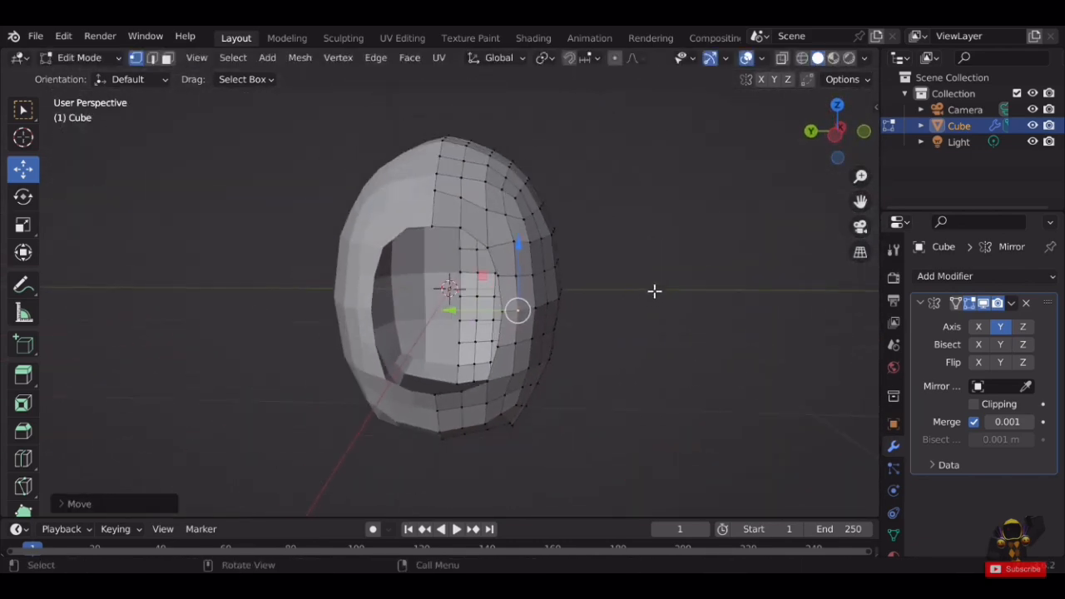
In Object Mode, scale the whole object to about 0.86 along global Z.
key(Tab)
key(g)
key(z)
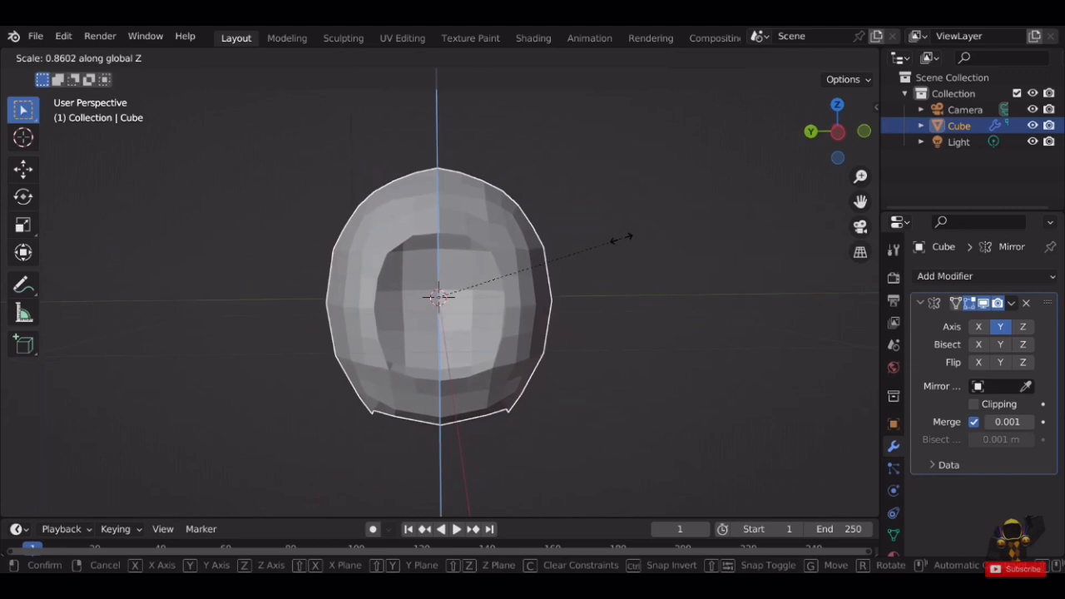
click(629, 307)
In Edit Mode, select the front bottom rim vertices beside the mirror seam and raise them along Z.
key(Tab)
middle_drag(629, 307, 506, 254)
scroll(506, 254, up, 3)
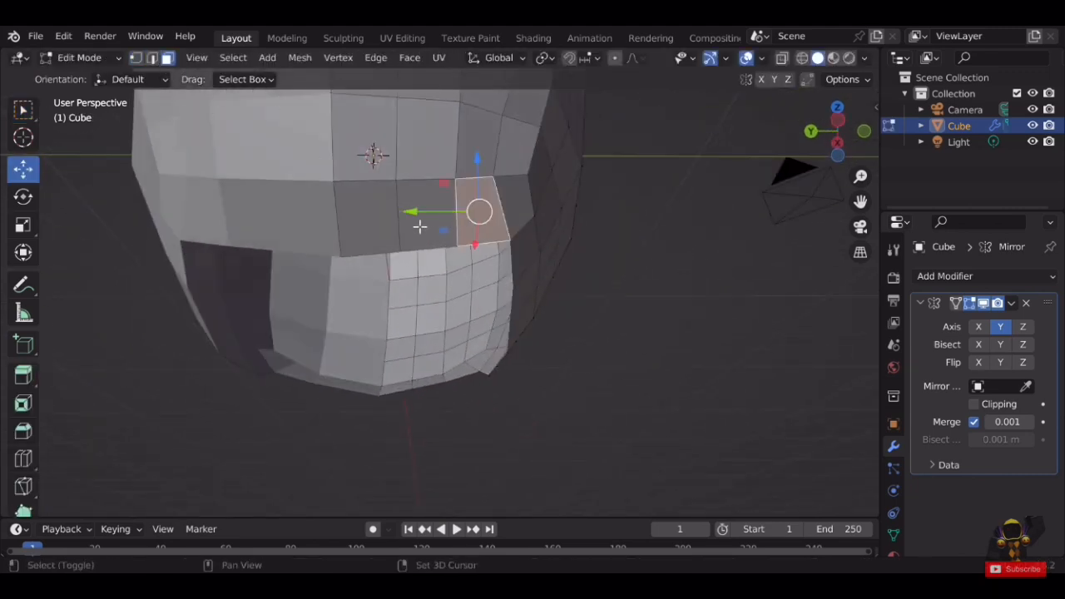
middle_drag(681, 339, 516, 275)
scroll(516, 275, up, 2)
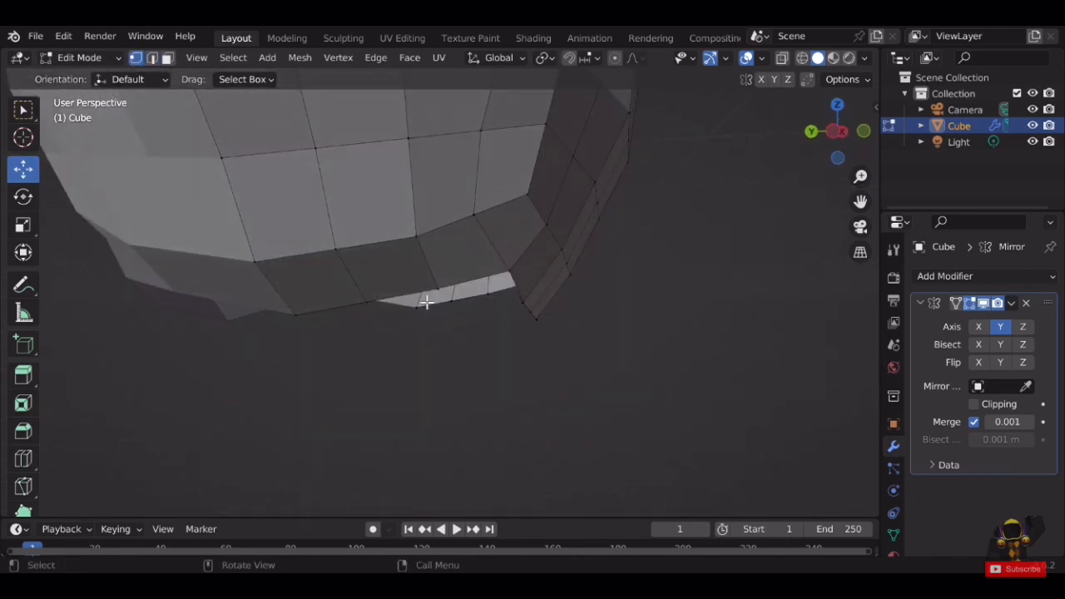
middle_drag(325, 315, 399, 287)
key(g)
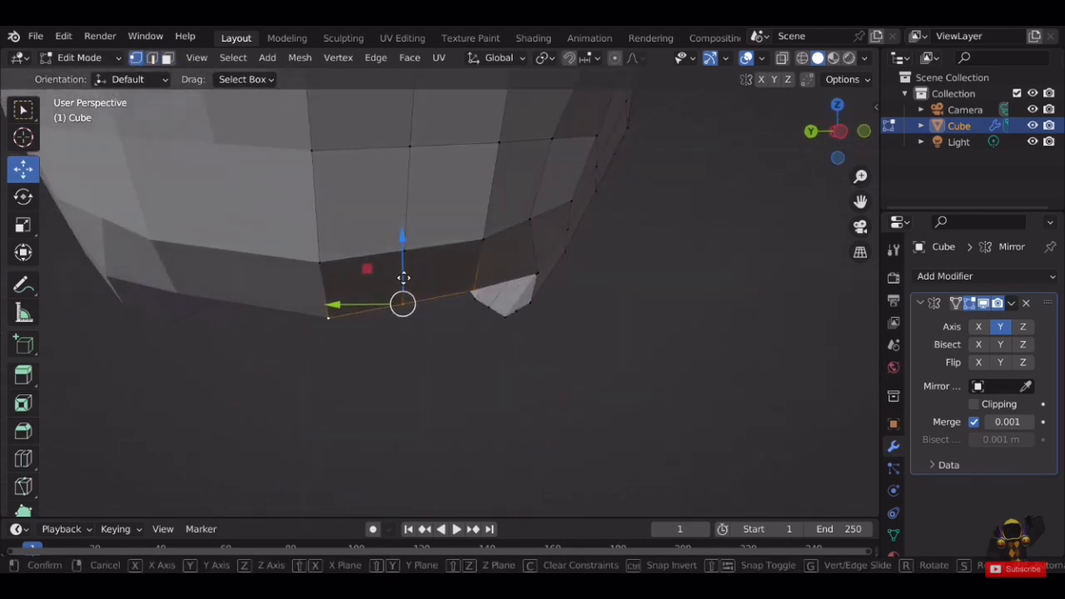
key(z)
click(402, 264)
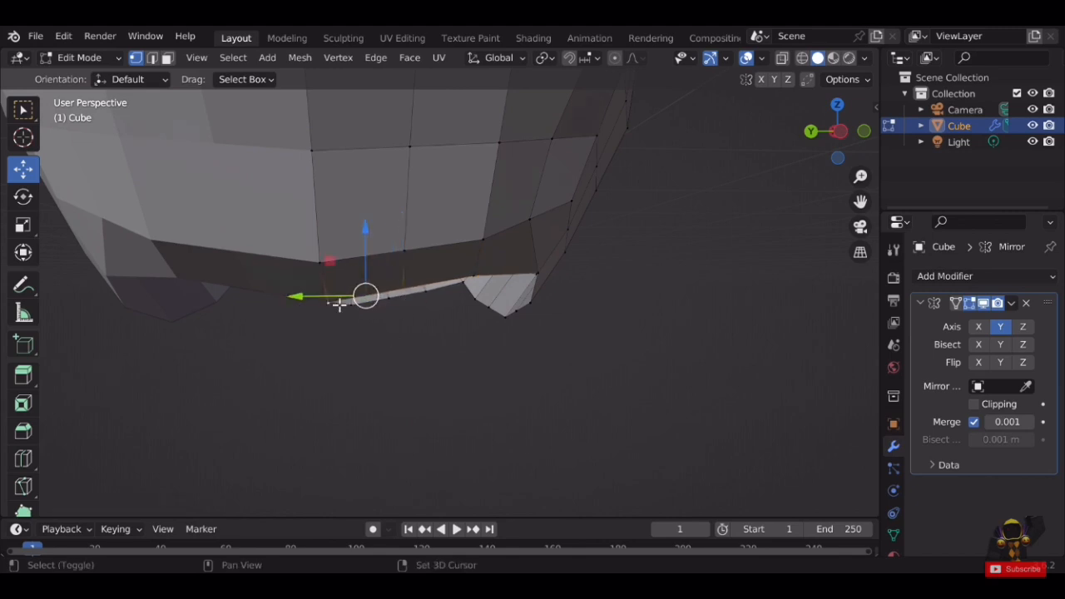
Readjust the height of the selected bottom rim vertices near the mirror seam along Z.
middle_drag(338, 304, 469, 321)
key(g)
key(z)
right_click(365, 272)
key(g)
key(z)
click(335, 269)
Level the bottom rim vertices midway along the shell's side by moving them along Z.
key(g)
key(z)
click(511, 356)
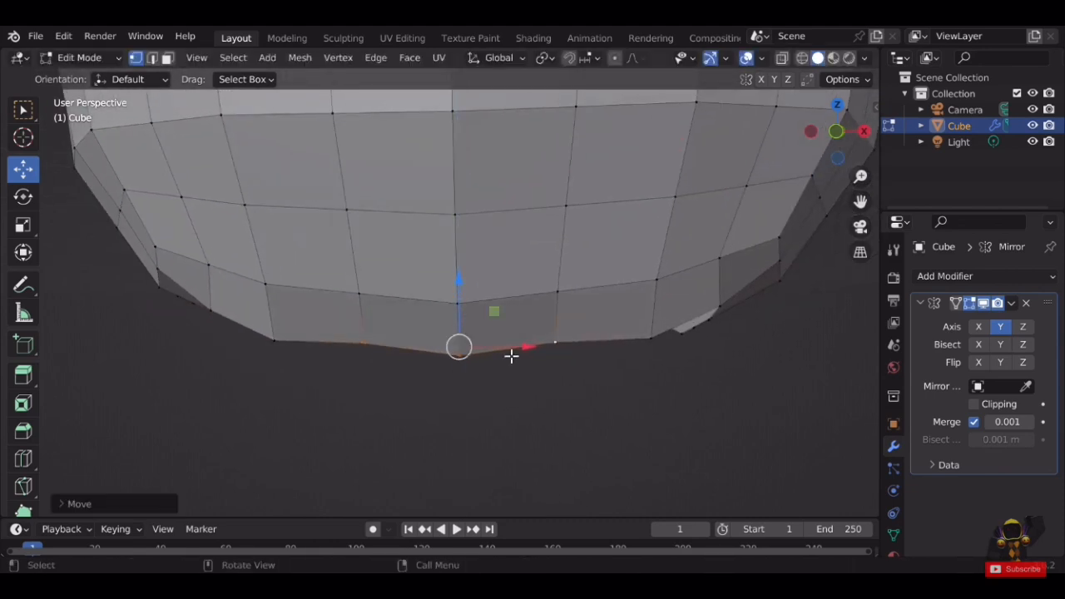
key(g)
key(z)
click(467, 307)
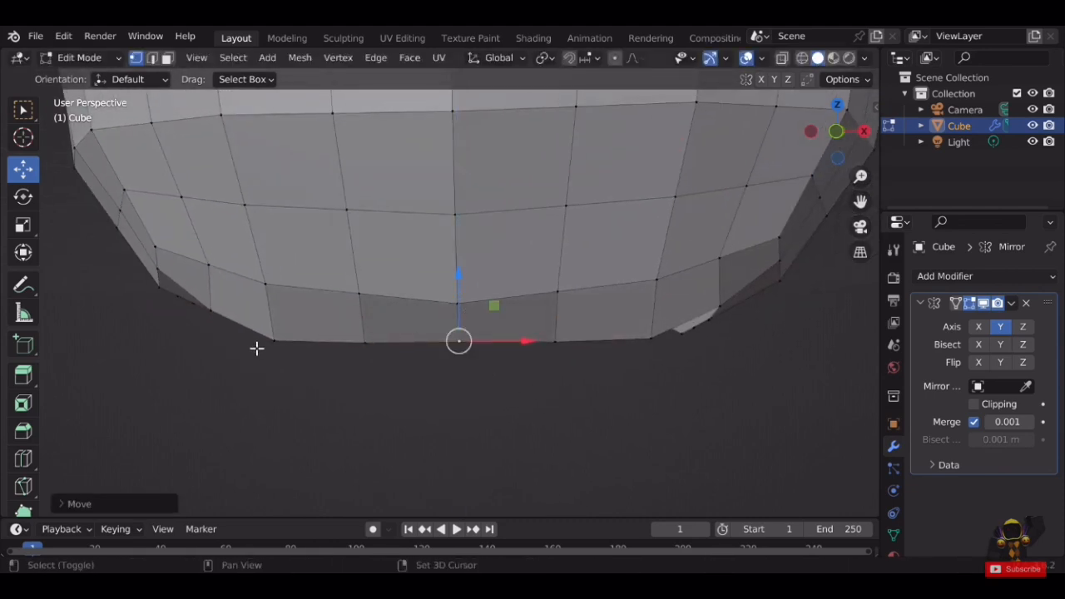
key(g)
key(z)
drag(457, 277, 457, 274)
Fine-tune the bottom rim vertices further out on both ends of the shell's side along Z.
middle_drag(374, 267, 501, 273)
drag(486, 262, 486, 255)
click(219, 310)
shift+click(711, 305)
middle_drag(557, 265, 532, 271)
mouse_move(462, 282)
mouse_down()
mouse_move(463, 269)
mouse_move(457, 286)
mouse_up()
Select the rear bottom rim vertices beside the mirror seam and lower them about 0.01 m along Z.
middle_drag(482, 308, 572, 373)
drag(550, 339, 513, 308)
shift+click(477, 356)
click(556, 334)
key(g)
key(z)
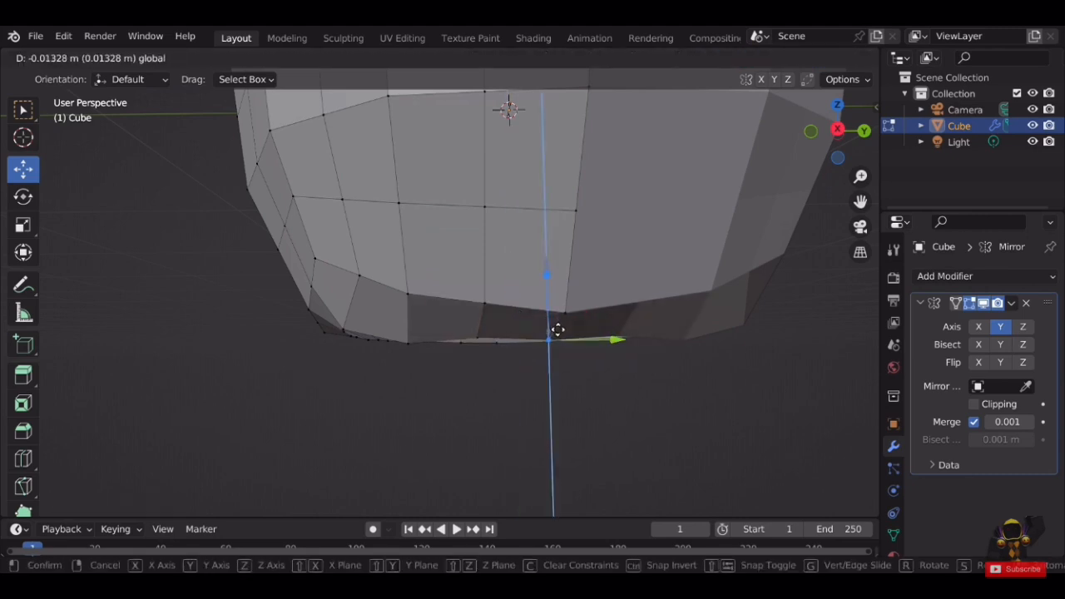
click(556, 332)
Slightly reposition the bottom rim vertices at the shell's rear corner to smooth the lower edge.
shift+middle_drag(444, 337, 486, 363)
drag(446, 347, 443, 343)
middle_drag(469, 347, 499, 359)
click(430, 373)
drag(434, 362, 439, 366)
middle_drag(554, 352, 615, 344)
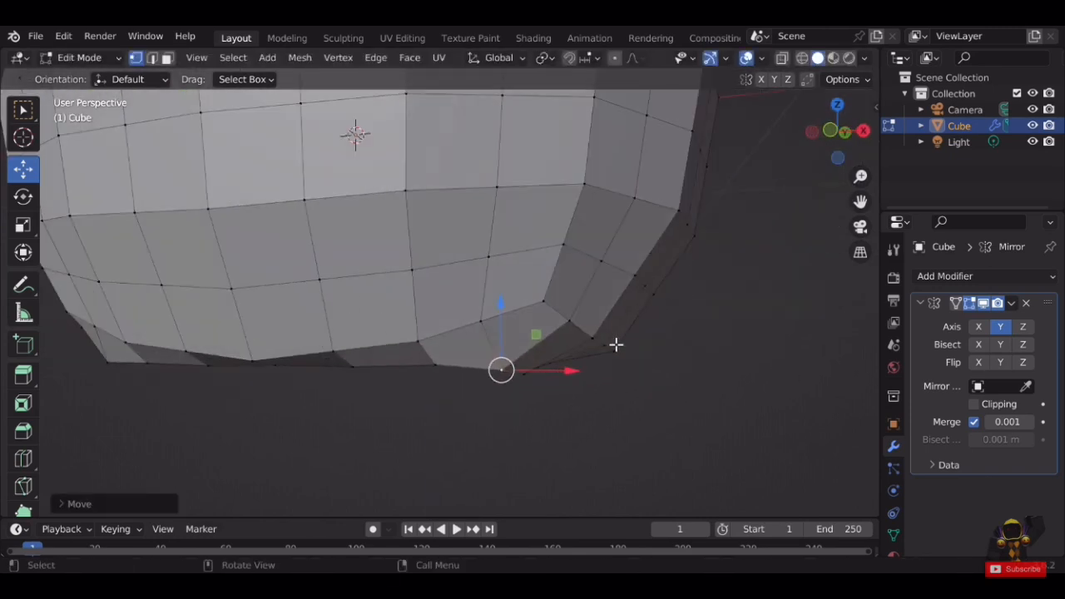
Select the lower rear faces in face mode and push them inward along X to recess them beneath the dome.
click(155, 60)
scroll(332, 249, down, 4)
shift+middle_drag(333, 250, 468, 268)
shift+middle_drag(636, 280, 568, 213)
drag(403, 451, 403, 453)
middle_drag(403, 453, 601, 297)
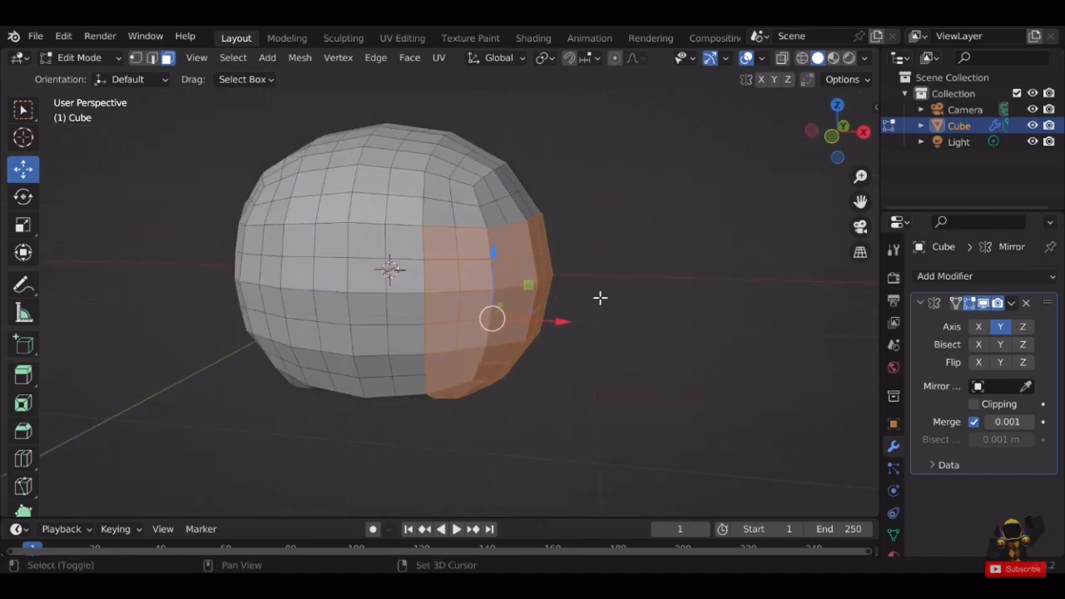
drag(560, 321, 560, 328)
middle_drag(560, 329, 548, 267)
middle_drag(321, 373, 380, 279)
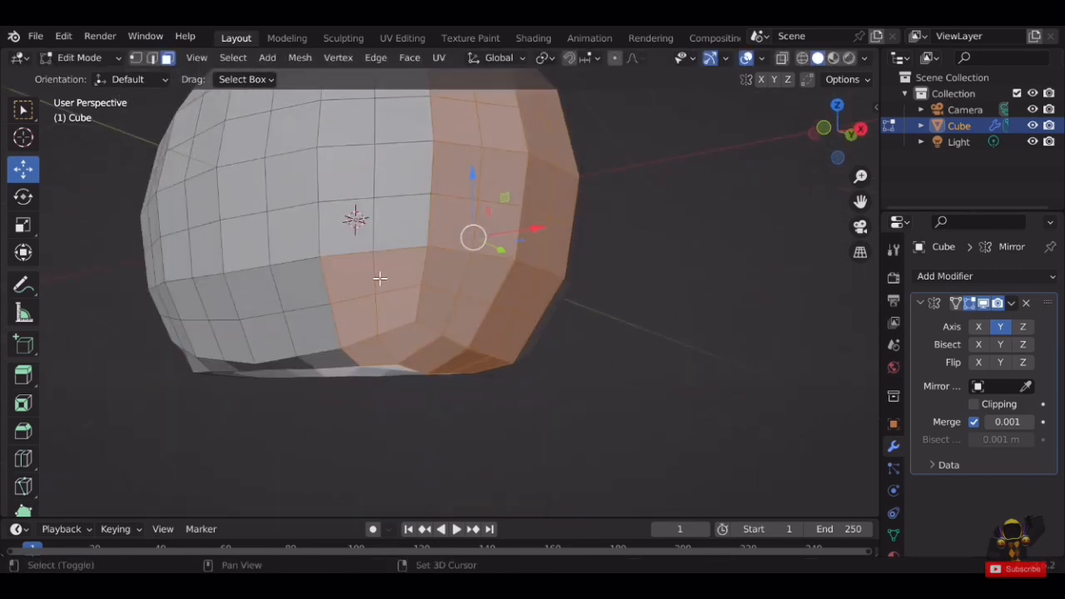
middle_drag(495, 257, 544, 309)
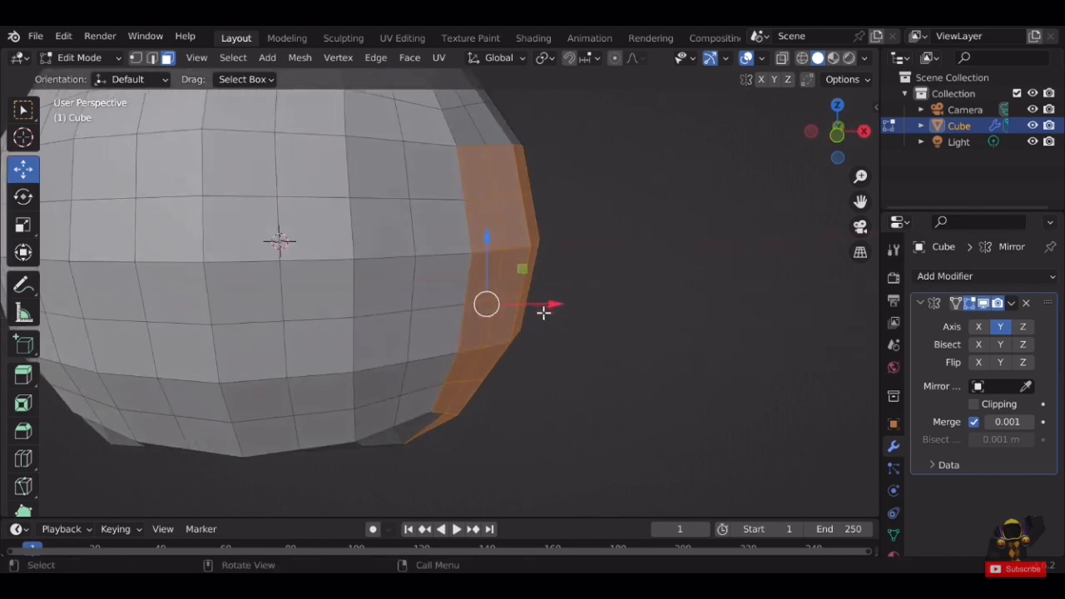
drag(544, 309, 562, 310)
middle_drag(576, 290, 556, 316)
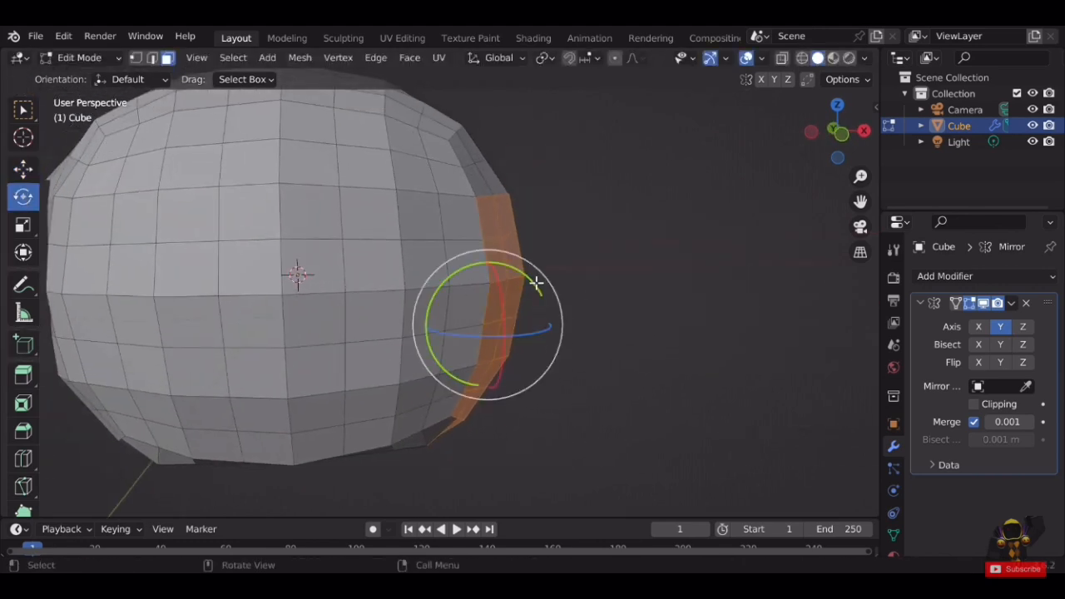
drag(536, 282, 543, 288)
key(ctrl+z)
drag(554, 324, 529, 324)
In edge mode, select the vertical edges bordering the recessed rear area and push them inward along X.
middle_drag(574, 241, 529, 309)
click(153, 58)
click(478, 265)
scroll(537, 242, up, 3)
shift+click(460, 264)
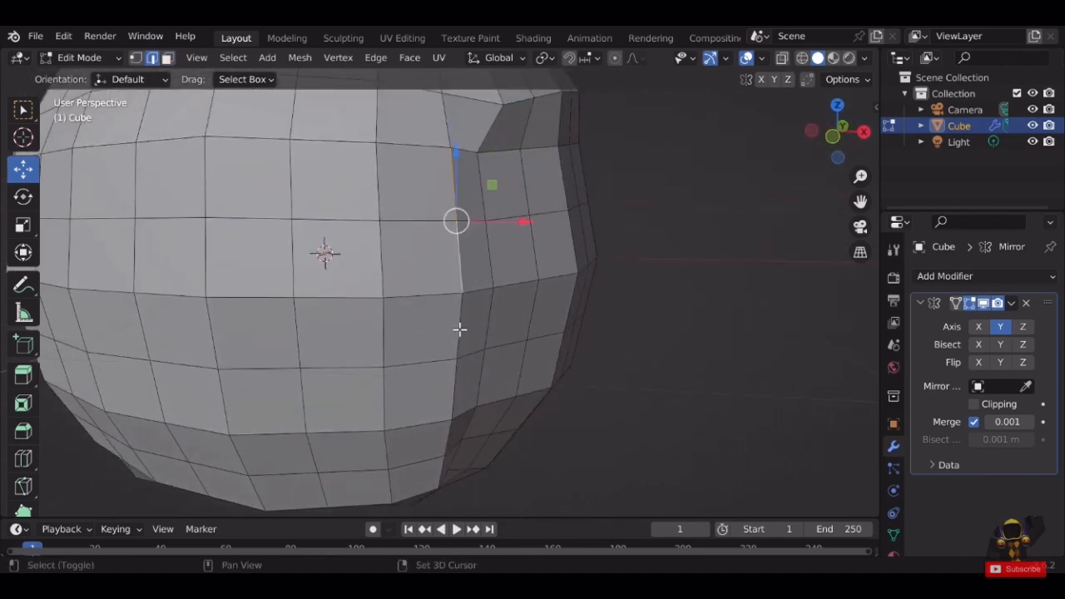
shift+click(445, 467)
middle_drag(478, 378, 495, 403)
drag(524, 385, 503, 387)
Pull the rim vertices of the rear overhang near the mirror seam outward along X.
middle_drag(566, 287, 439, 335)
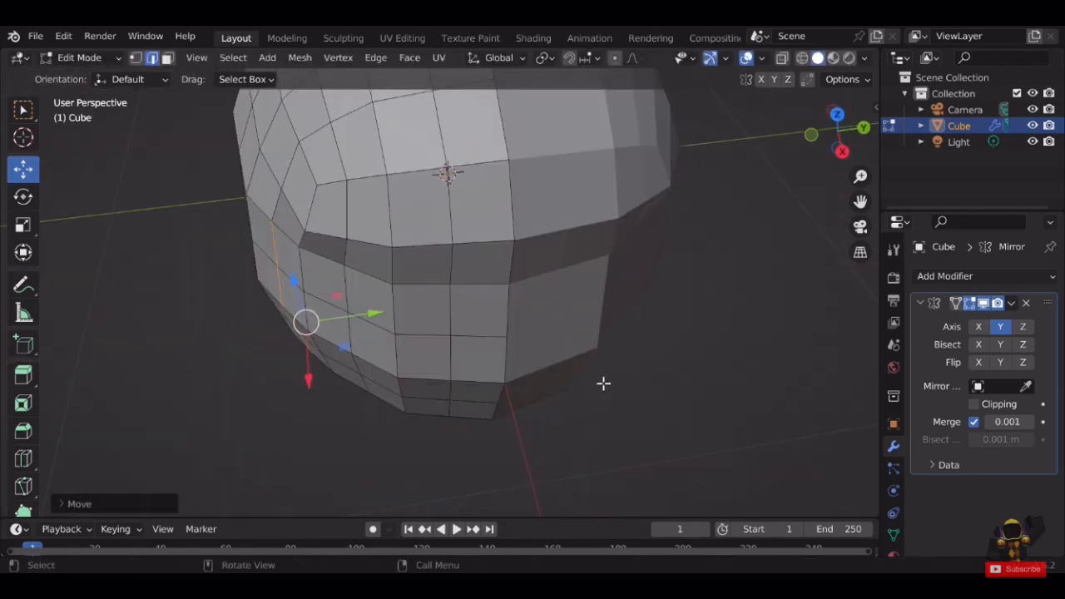
click(514, 276)
middle_drag(514, 277, 551, 251)
click(520, 203)
middle_drag(520, 202, 569, 177)
drag(571, 181, 582, 182)
middle_drag(580, 179, 589, 154)
middle_drag(529, 123, 613, 200)
drag(563, 209, 570, 202)
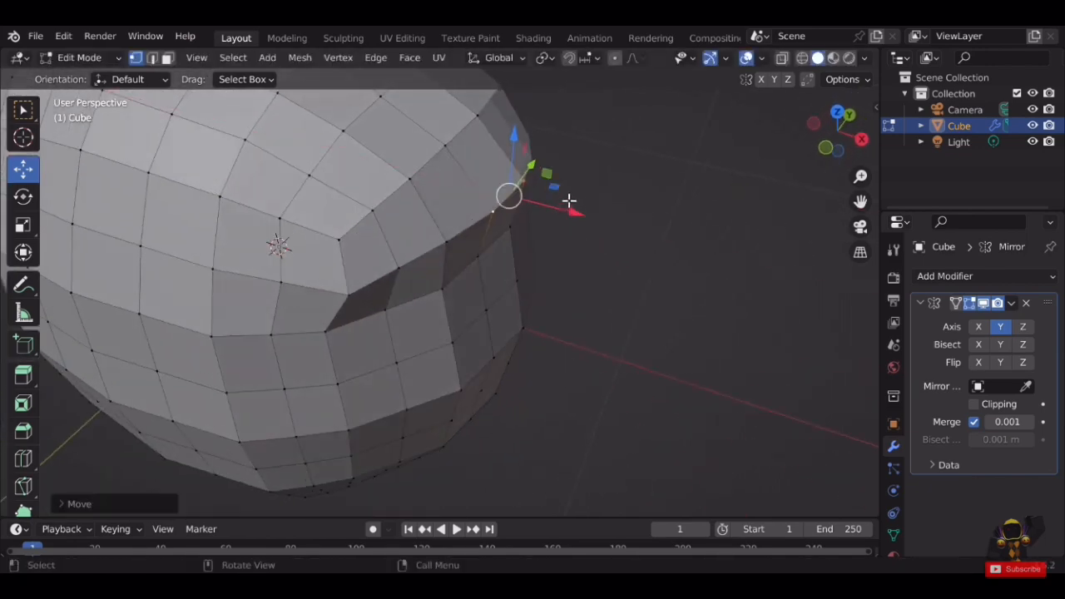
Reposition further vertices along the rear overhang outward along X to even out its edge.
middle_drag(571, 202, 517, 158)
drag(515, 156, 561, 180)
click(541, 177)
click(592, 230)
middle_drag(592, 229, 632, 181)
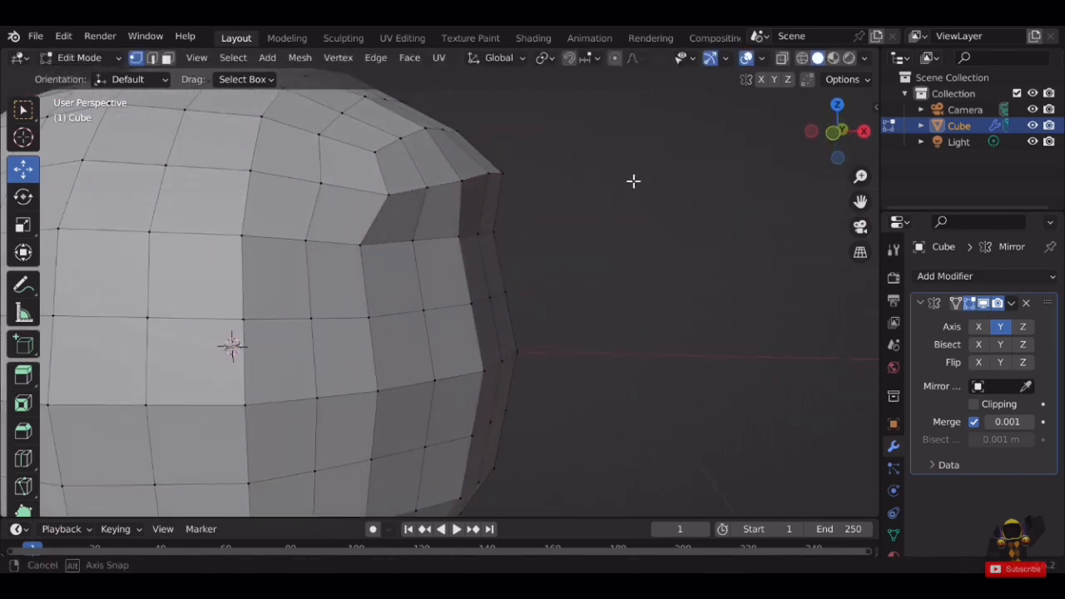
mouse_move(572, 269)
middle_down()
mouse_move(512, 294)
mouse_move(577, 261)
middle_up()
drag(577, 261, 592, 268)
middle_drag(592, 268, 476, 297)
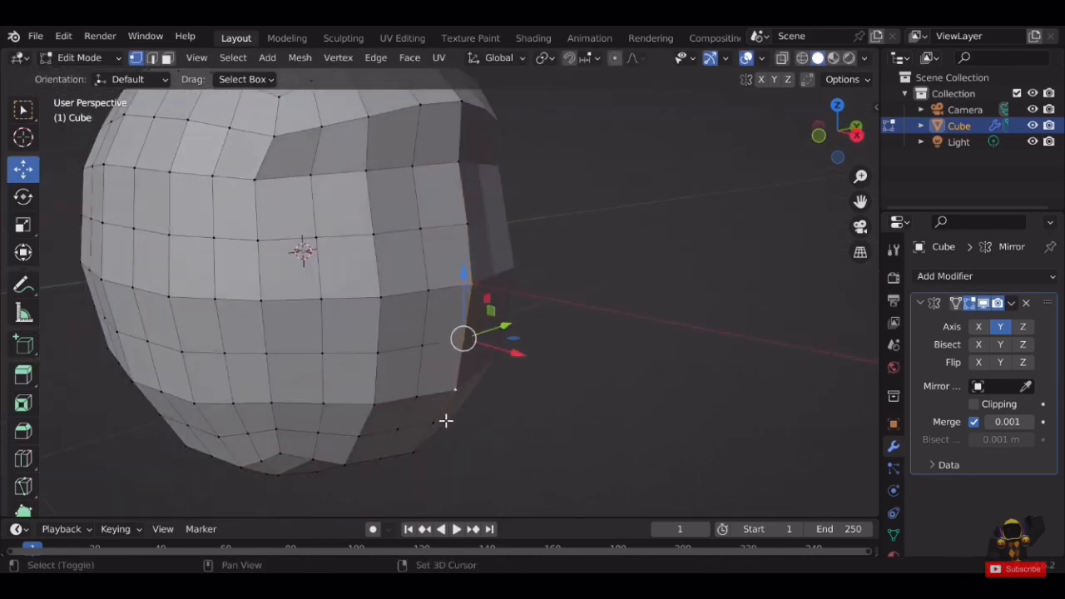
Select several vertices around the rear corner of the overhang and push them inward along X.
middle_drag(425, 454, 507, 396)
drag(484, 397, 487, 392)
middle_drag(487, 392, 635, 352)
shift+click(543, 298)
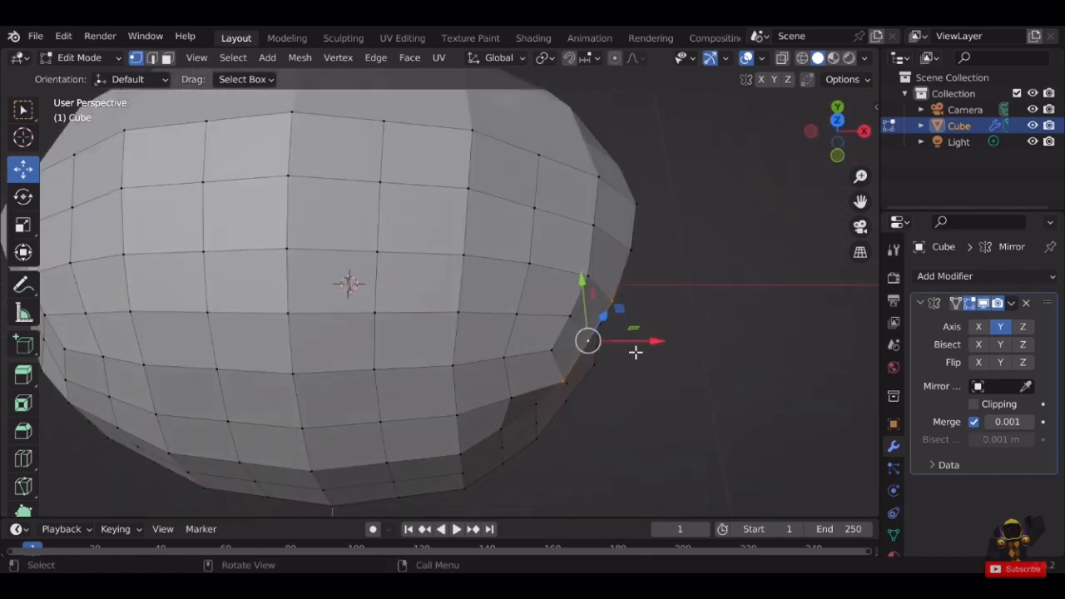
drag(645, 342, 629, 341)
Move the vertices where the overhang meets the shell's side inward along X, one after another.
middle_drag(628, 342, 600, 274)
click(512, 309)
shift+click(444, 312)
drag(525, 317, 516, 319)
click(570, 306)
drag(601, 308, 592, 308)
click(574, 248)
drag(637, 247, 622, 248)
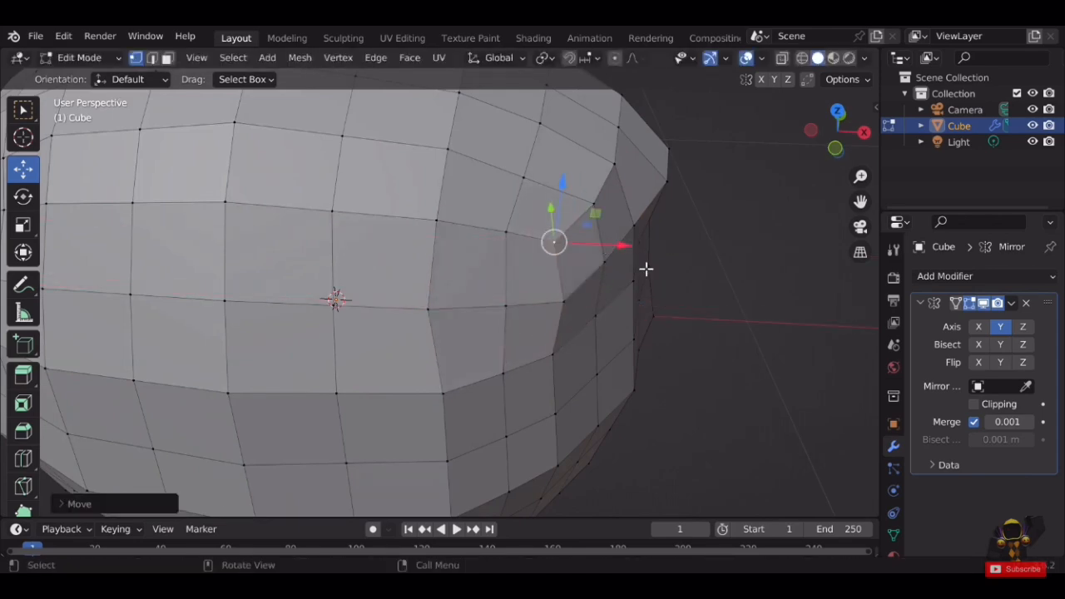
Lower the uneven bottom rim vertices near the rear corner along Z to straighten the lower edge.
key(Tab)
scroll(713, 277, down, 6)
middle_drag(644, 268, 467, 240)
key(Tab)
scroll(400, 260, up, 3)
click(434, 260)
scroll(468, 241, up, 3)
drag(461, 239, 447, 285)
click(435, 287)
middle_drag(448, 284, 366, 291)
click(485, 283)
drag(487, 251, 490, 266)
scroll(587, 253, down, 3)
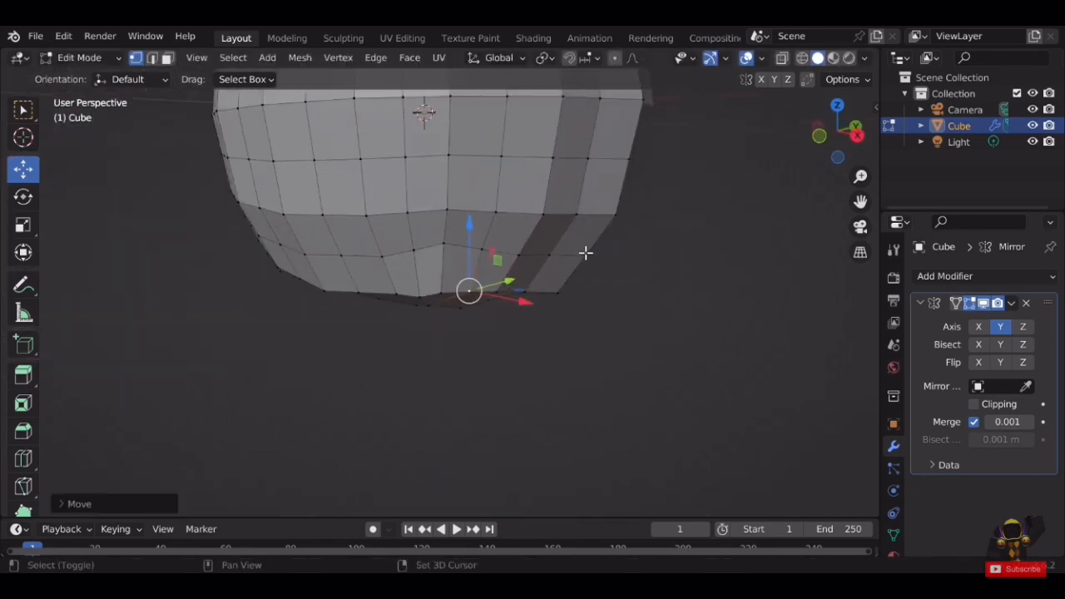
Select the border edges of the underside opening, fill them with a face and return to Object Mode.
middle_drag(587, 252, 500, 312)
scroll(523, 266, up, 3)
scroll(501, 311, down, 1)
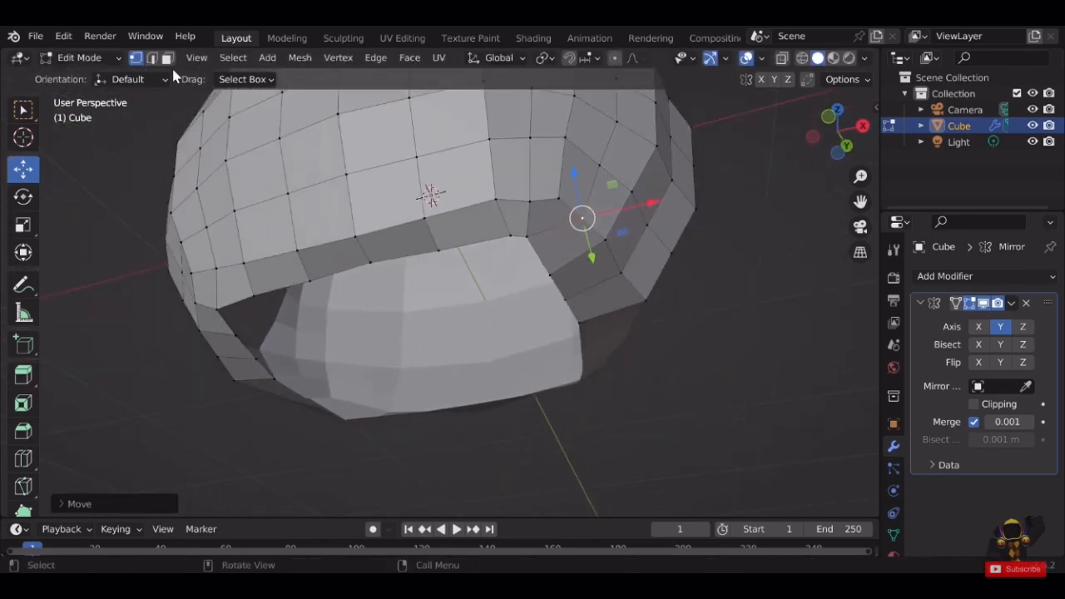
click(168, 59)
middle_drag(574, 359, 555, 274)
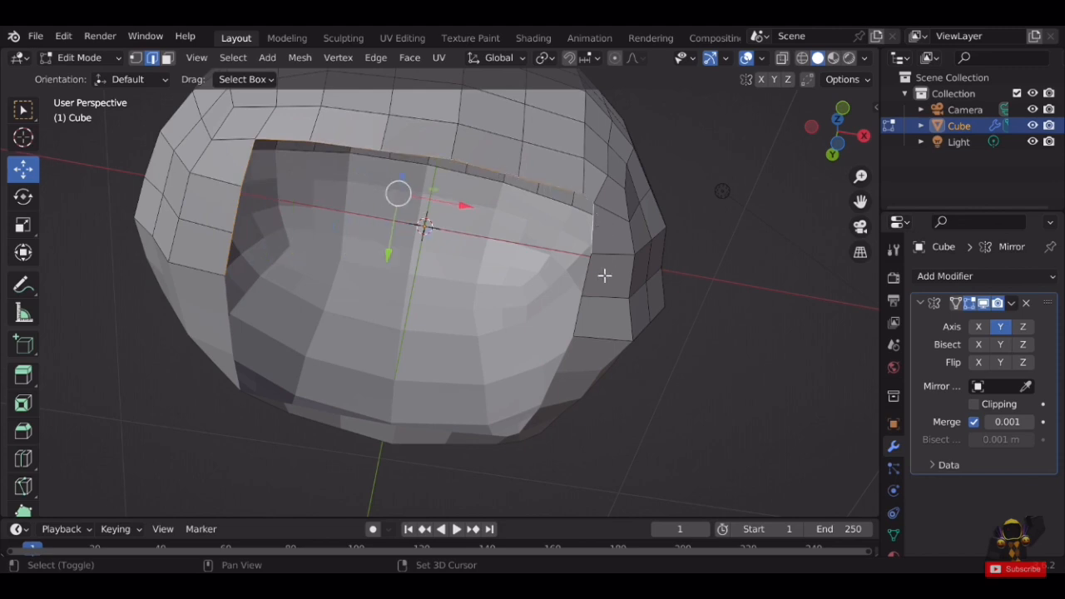
key(f)
key(Tab)
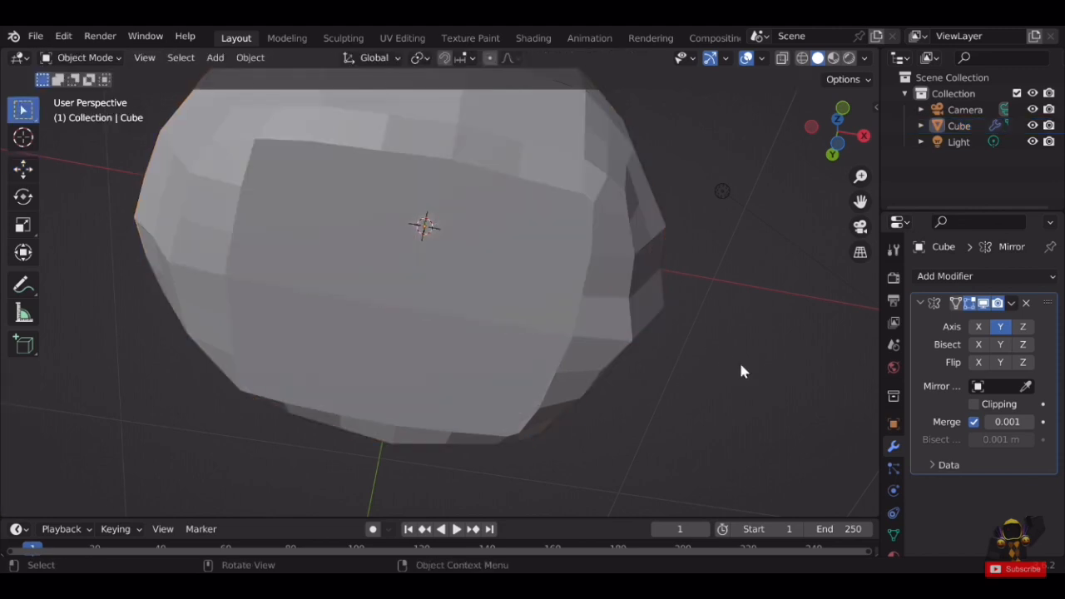
Examine the capped shell's overall shape from several sides in Object Mode.
middle_drag(739, 360, 430, 309)
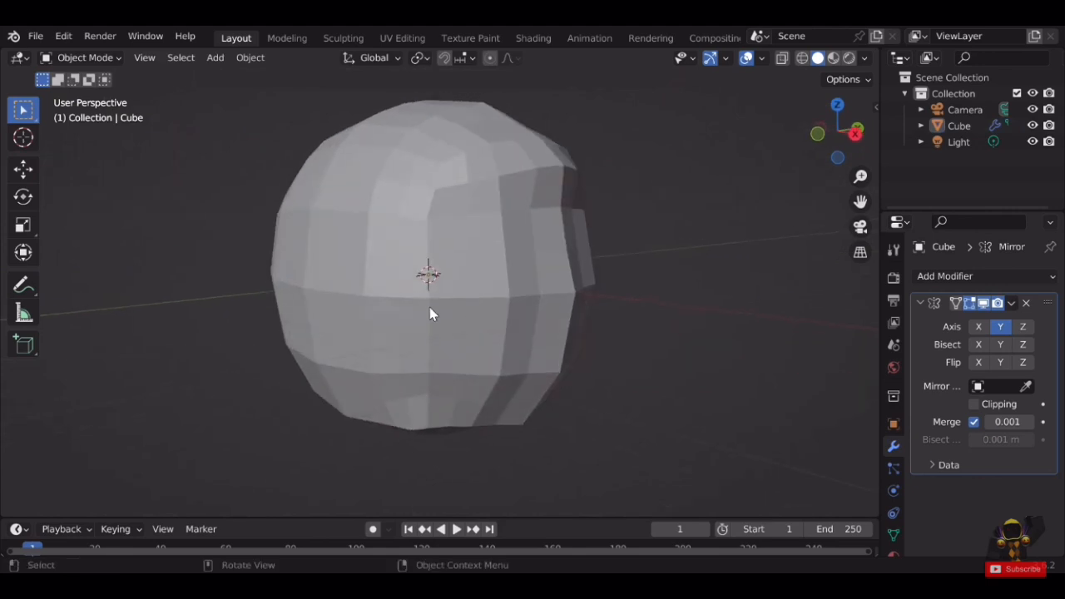
click(430, 309)
right_click(383, 268)
click(346, 268)
middle_drag(356, 278, 413, 266)
click(726, 277)
middle_drag(726, 277, 508, 276)
scroll(508, 276, up, 2)
click(509, 275)
In Edit Mode, select the central block of faces on the shell's side and adjust its position along Y.
key(Tab)
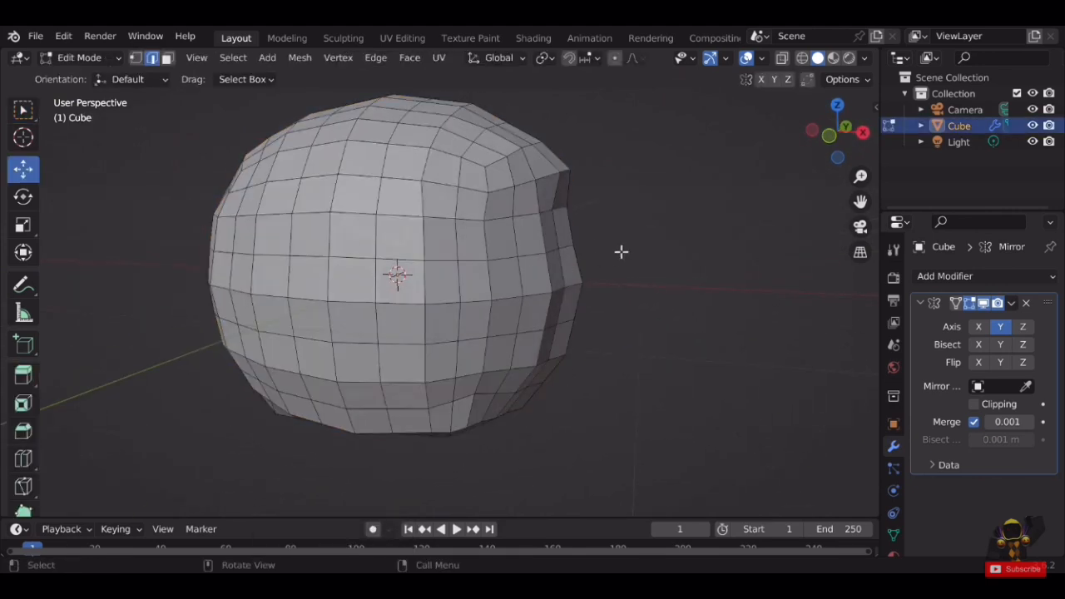
scroll(621, 252, up, 2)
middle_drag(621, 252, 565, 250)
scroll(427, 232, up, 3)
scroll(637, 307, down, 2)
shift+middle_drag(628, 316, 524, 347)
scroll(568, 263, up, 3)
scroll(107, 218, down, 2)
scroll(483, 351, up, 2)
middle_drag(547, 294, 527, 277)
scroll(527, 278, down, 1)
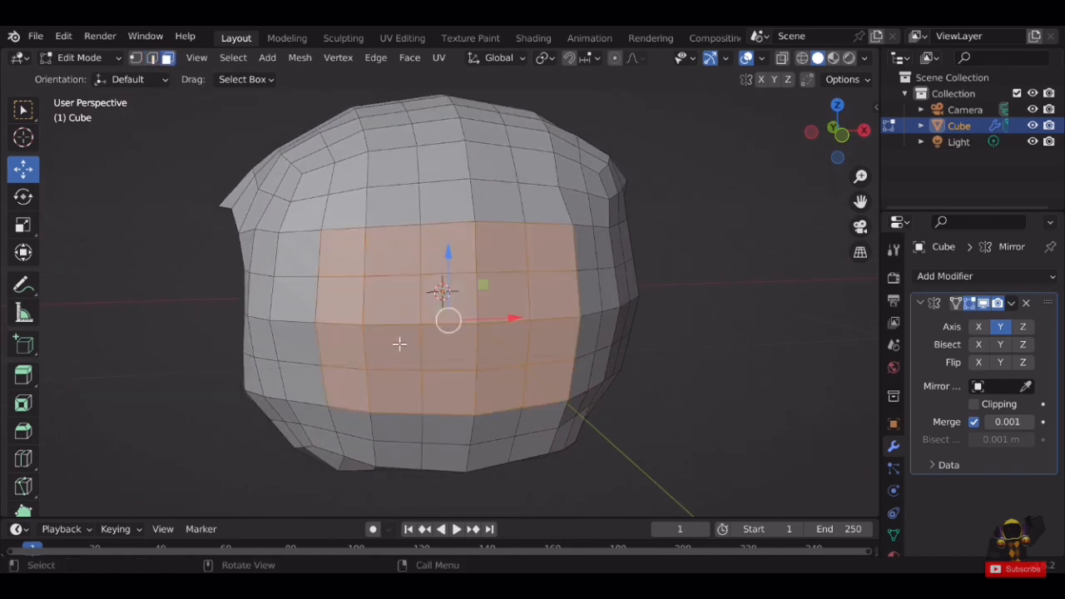
middle_drag(399, 343, 485, 308)
key(g)
key(y)
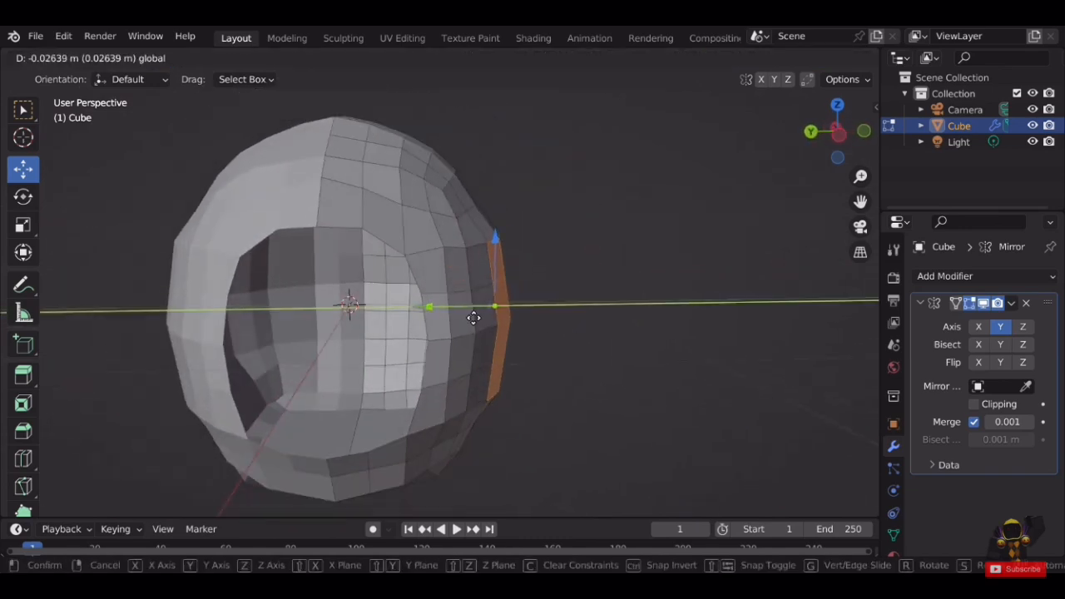
click(469, 315)
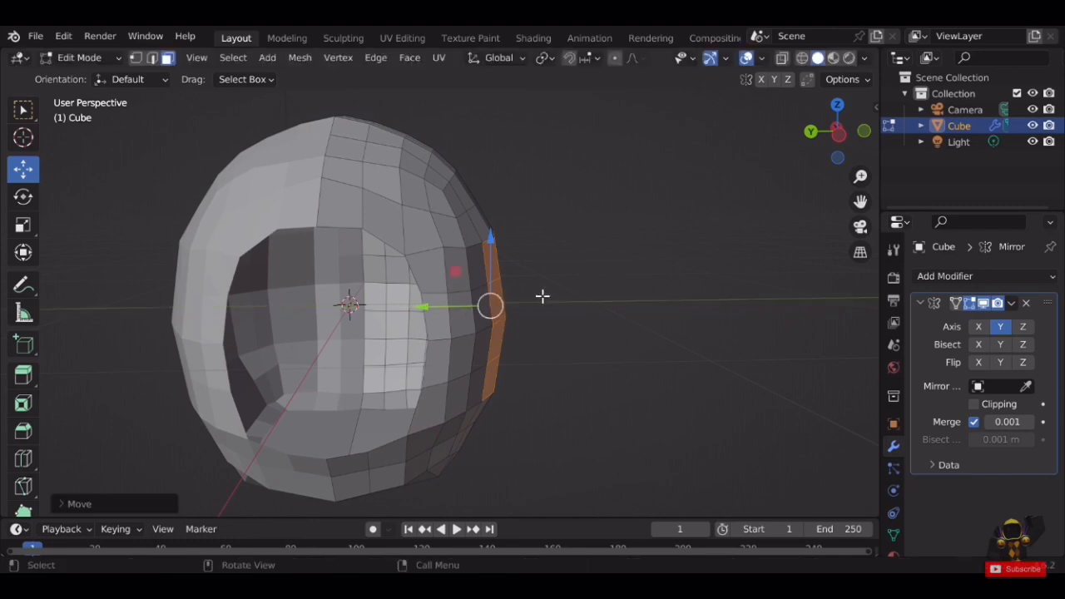
Select the column of faces along the front opening's side rim and delete them to widen the opening.
middle_drag(580, 328, 527, 283)
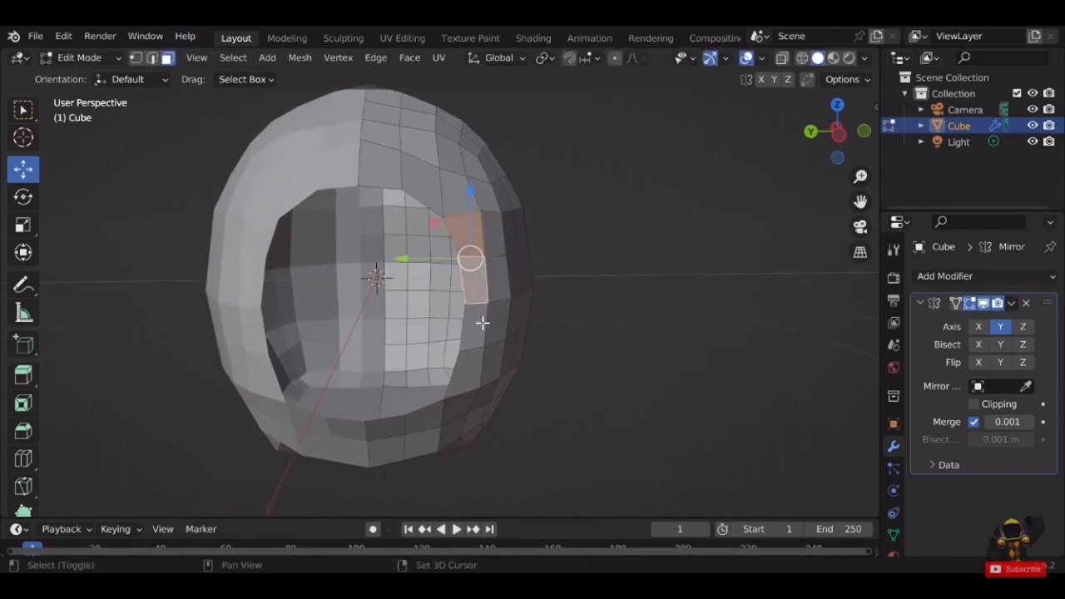
key(x)
click(471, 359)
scroll(485, 274, up, 3)
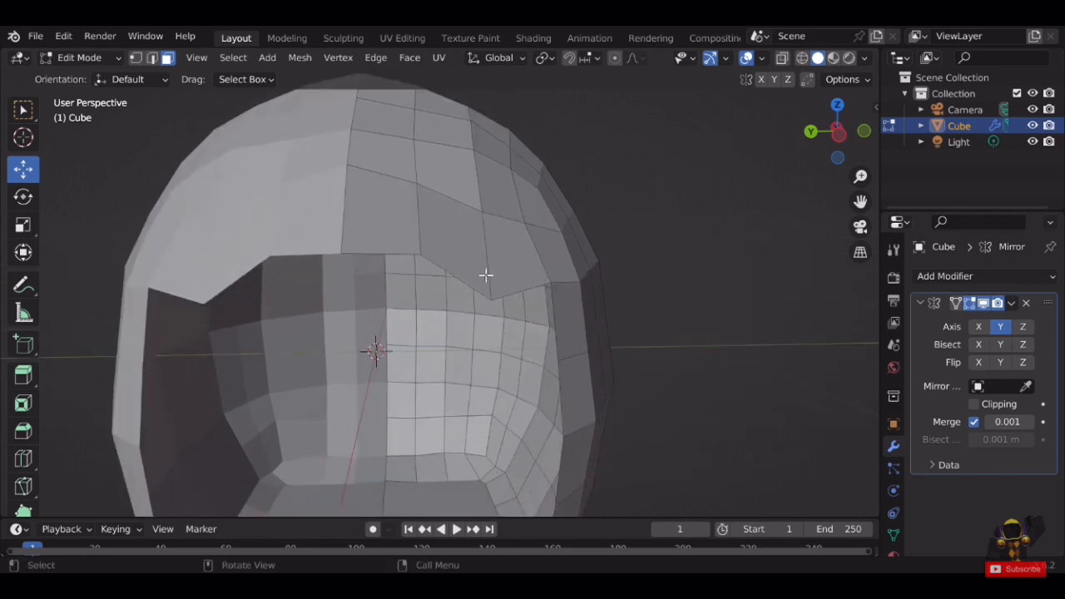
Raise the protruding vertex on the opening's upper rim along Z and lower the two rim vertices toward the seam.
drag(502, 250, 501, 212)
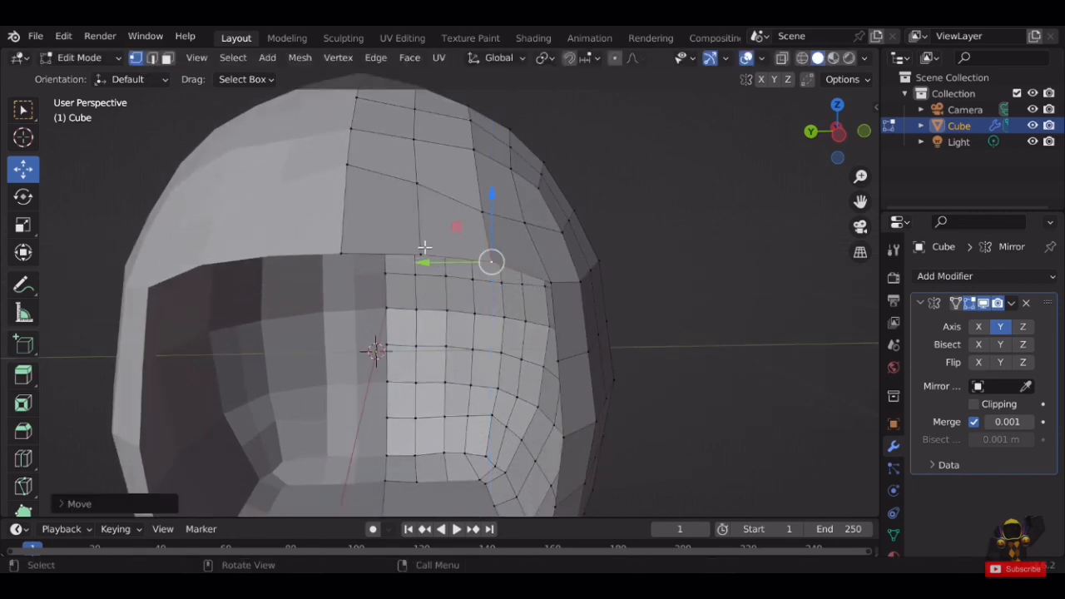
click(422, 251)
drag(426, 227, 428, 243)
click(342, 251)
drag(347, 222, 345, 239)
middle_drag(345, 239, 505, 233)
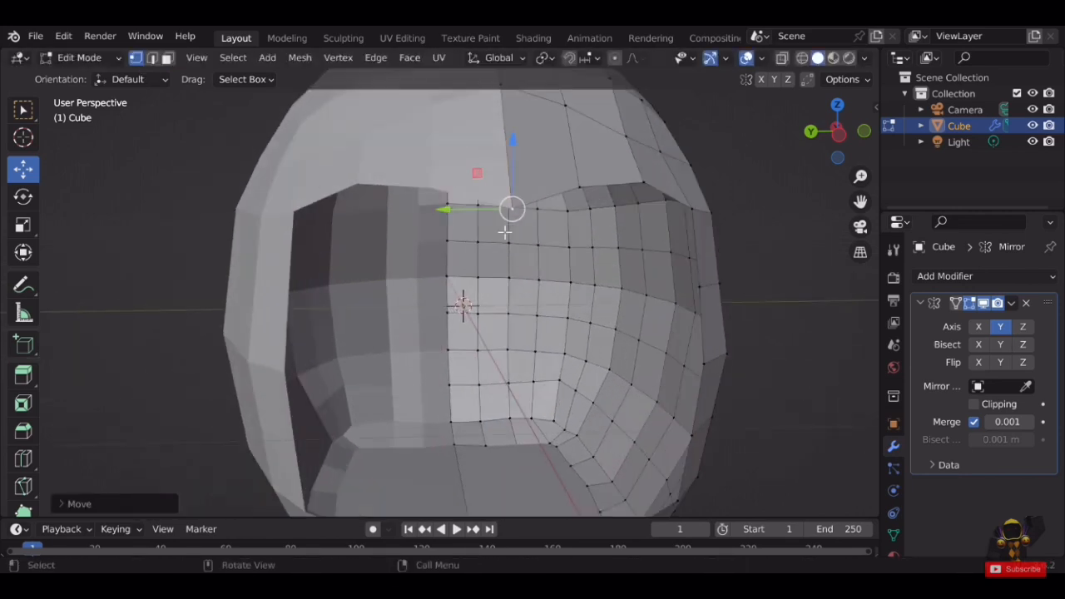
Reposition the vertices at the opening's upper side corner along X, Y and Z to round it.
middle_drag(701, 217, 442, 361)
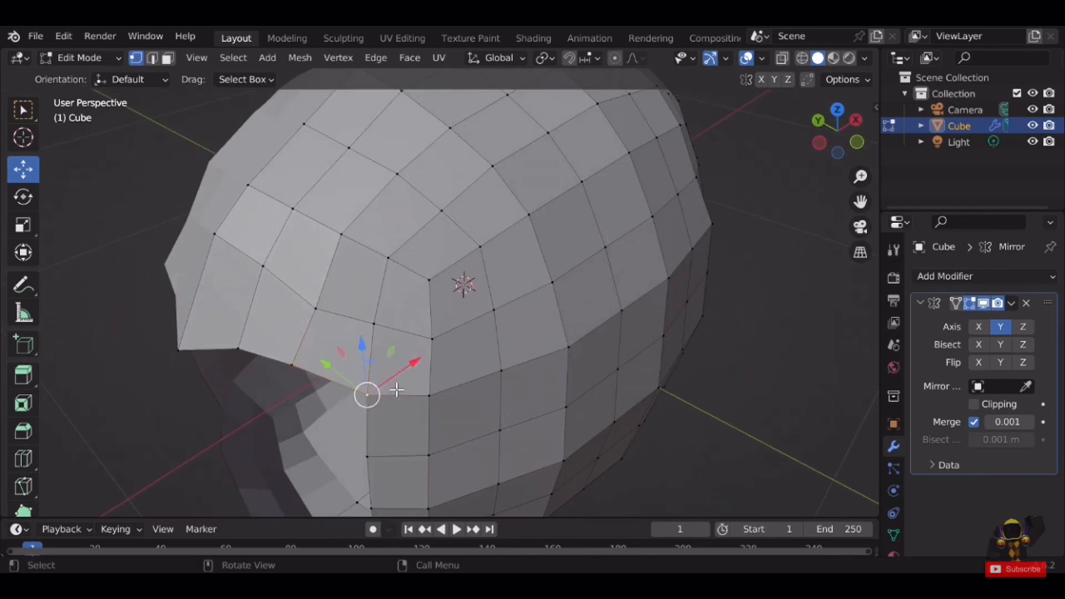
drag(414, 363, 397, 375)
drag(311, 374, 299, 366)
middle_drag(423, 364, 581, 242)
drag(617, 149, 617, 162)
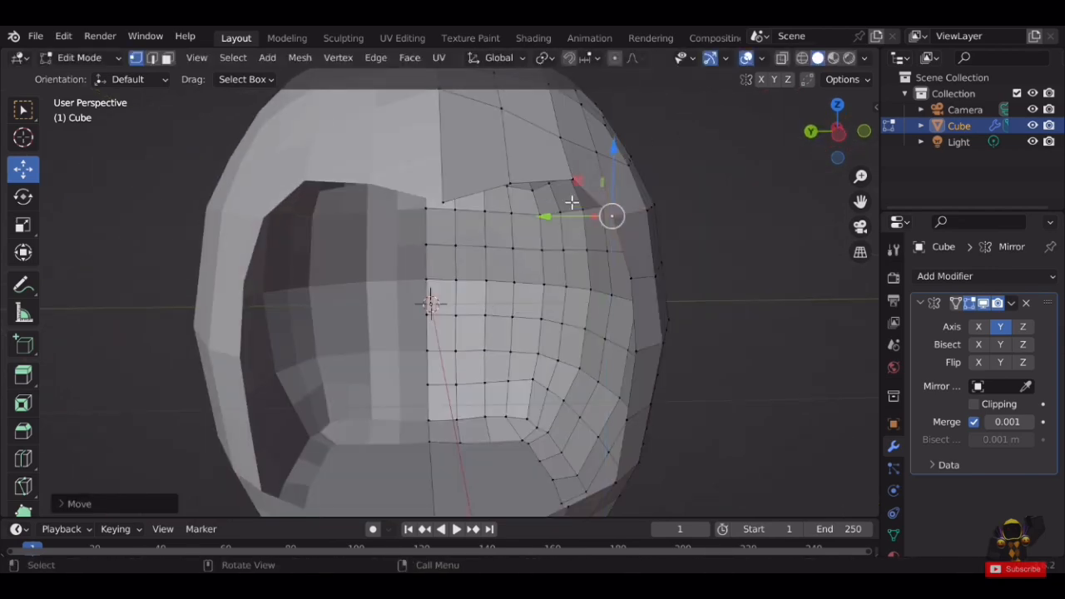
drag(547, 217, 560, 222)
Shift a vertex at the opening's lower side corner toward the centre along Y and raise its neighbour along Z.
scroll(666, 275, down, 1)
shift+middle_drag(742, 350, 665, 309)
click(534, 377)
middle_drag(534, 377, 592, 402)
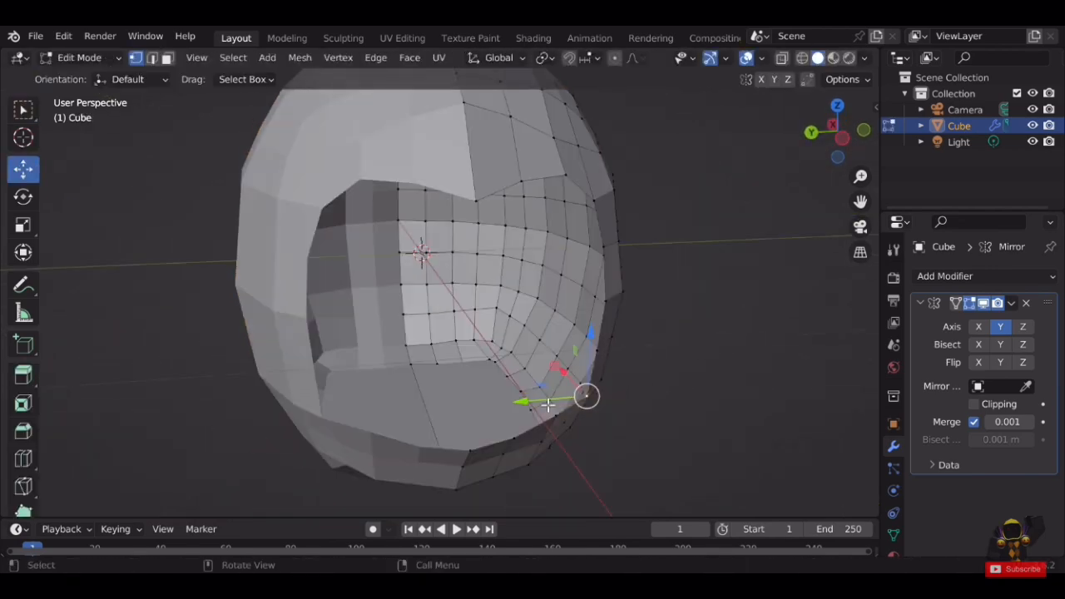
drag(548, 405, 540, 406)
middle_drag(541, 405, 521, 370)
drag(546, 373, 544, 351)
Raise a vertex on the opening's lower rim near the mirror seam along Z.
middle_drag(544, 351, 622, 380)
shift+middle_drag(623, 380, 487, 329)
click(534, 342)
drag(421, 297, 423, 281)
middle_drag(453, 284, 420, 294)
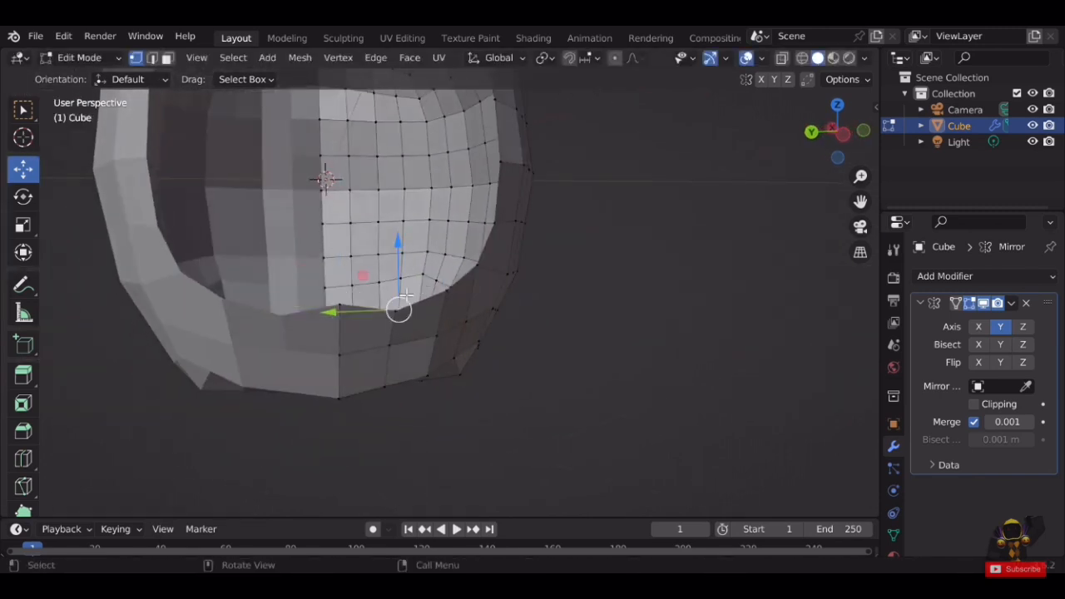
Raise the vertices on the opening's lower rim beside the mirror seam along Z to level the edge.
drag(406, 295, 403, 286)
middle_drag(403, 286, 483, 323)
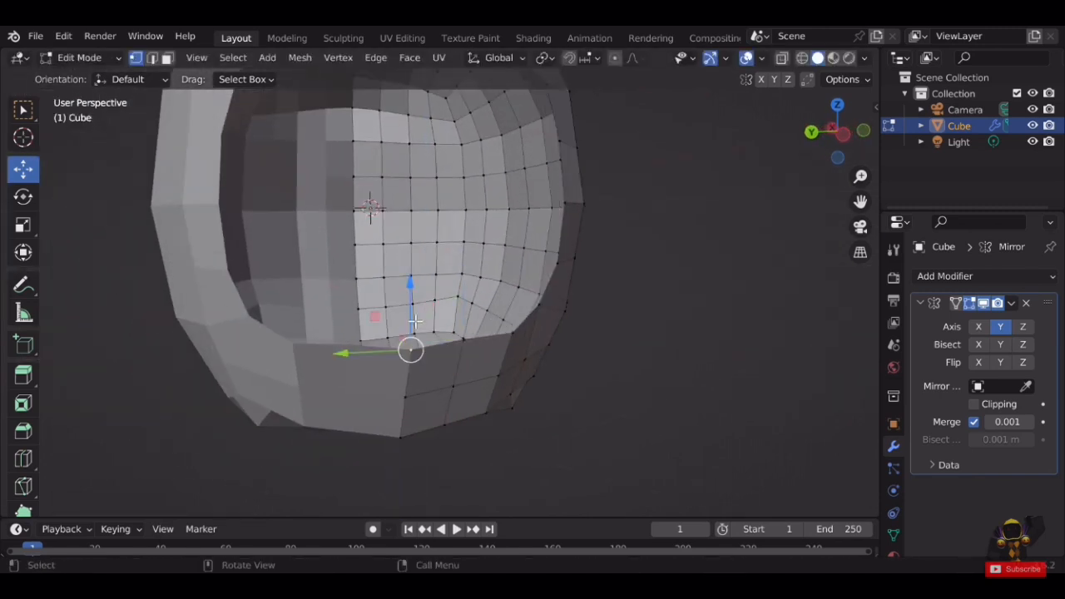
drag(413, 317, 413, 295)
scroll(441, 289, down, 3)
middle_drag(445, 288, 409, 281)
drag(407, 276, 408, 282)
scroll(450, 266, up, 2)
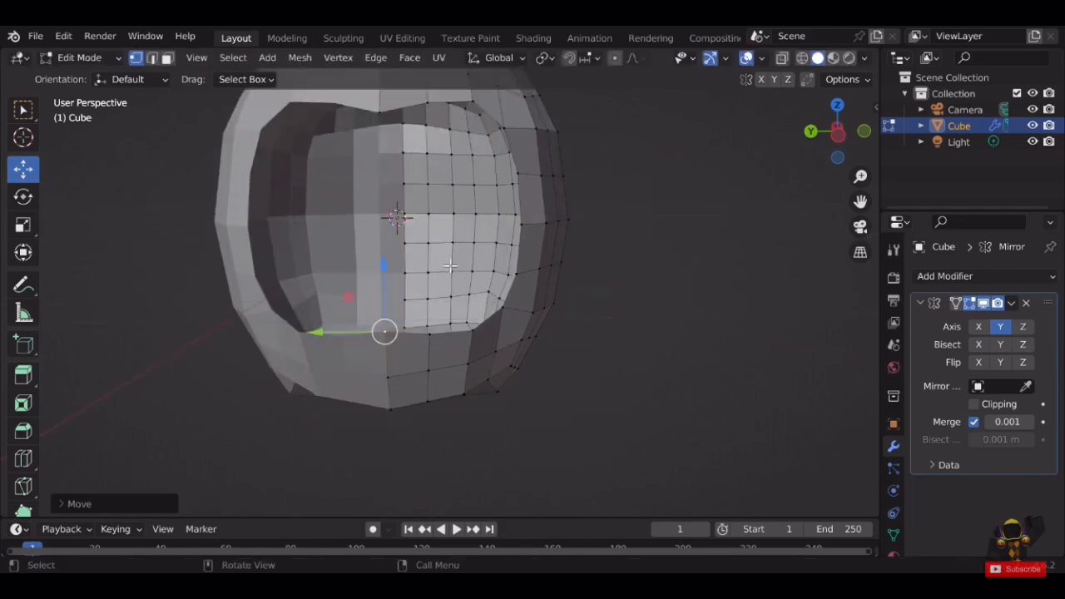
Nudge the vertices at the helmet's lower side corner, beside the flat underside, to round its outline.
middle_drag(450, 265, 529, 426)
middle_drag(648, 393, 624, 349)
drag(587, 341, 595, 344)
shift+middle_drag(646, 352, 568, 318)
scroll(568, 312, up, 3)
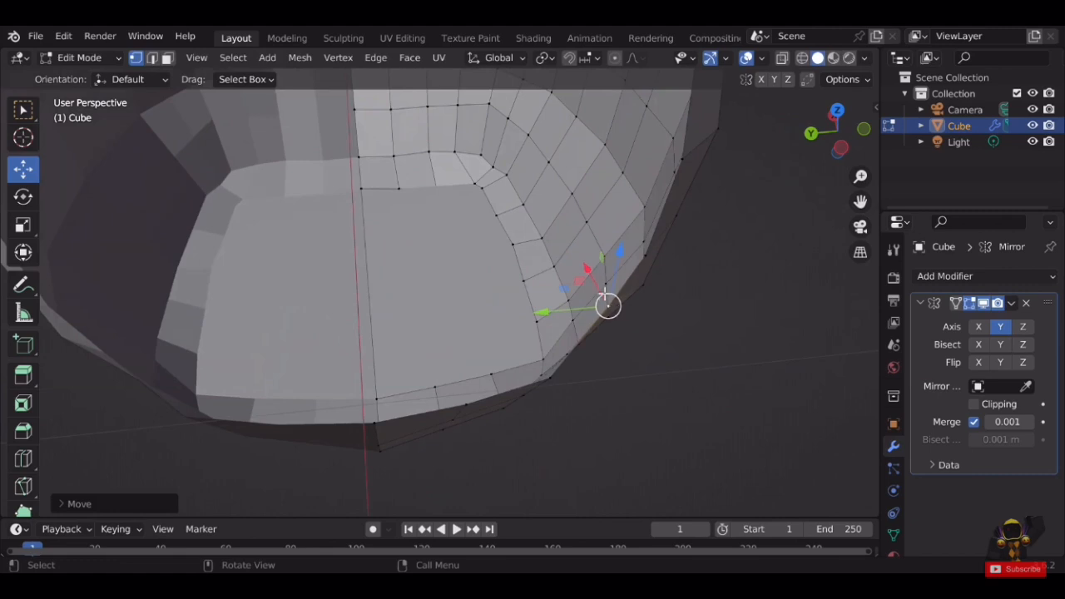
drag(598, 289, 605, 299)
middle_drag(630, 305, 559, 356)
drag(530, 359, 546, 339)
middle_drag(665, 302, 513, 304)
Select the faces of the helmet's rear half in face mode and scale them along X to about 0.81.
key(Tab)
scroll(601, 299, up, 5)
scroll(601, 299, down, 3)
middle_drag(602, 300, 485, 259)
scroll(474, 244, up, 3)
scroll(518, 285, down, 2)
click(166, 59)
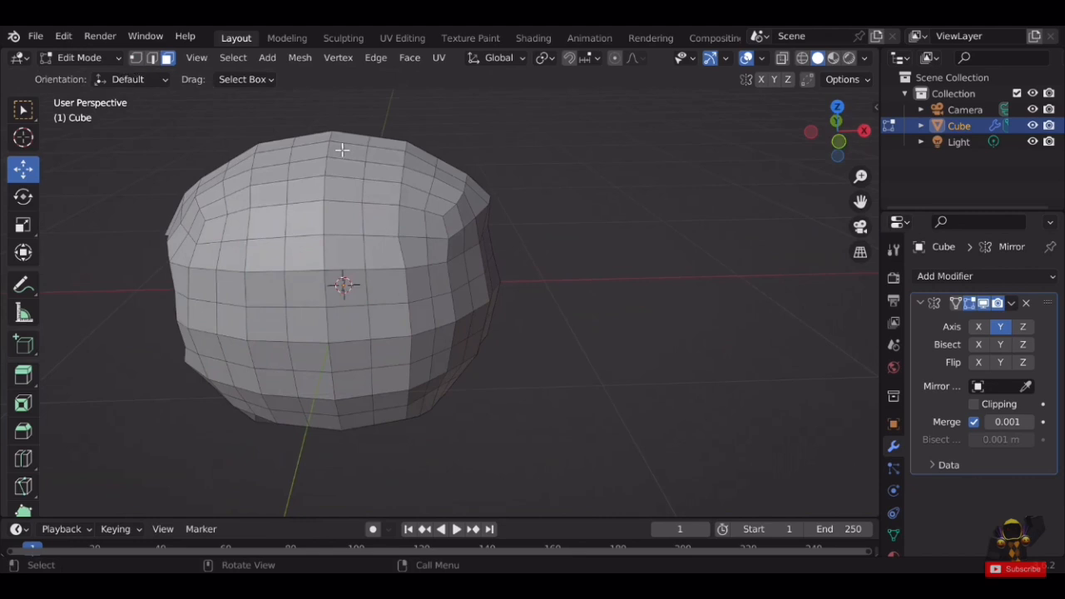
drag(537, 122, 356, 481)
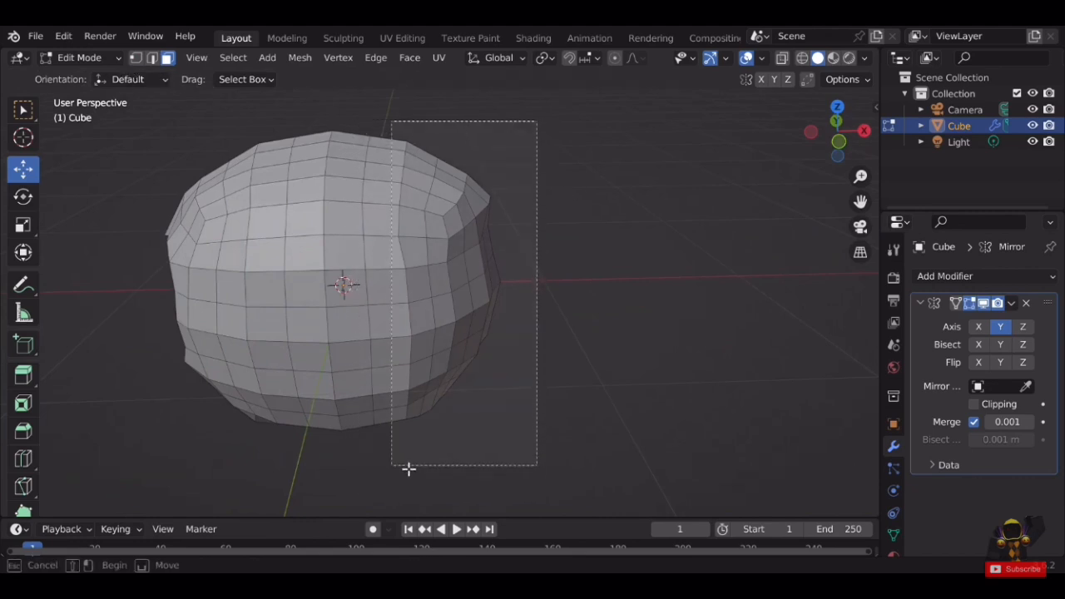
middle_drag(663, 436, 567, 178)
drag(395, 495, 395, 498)
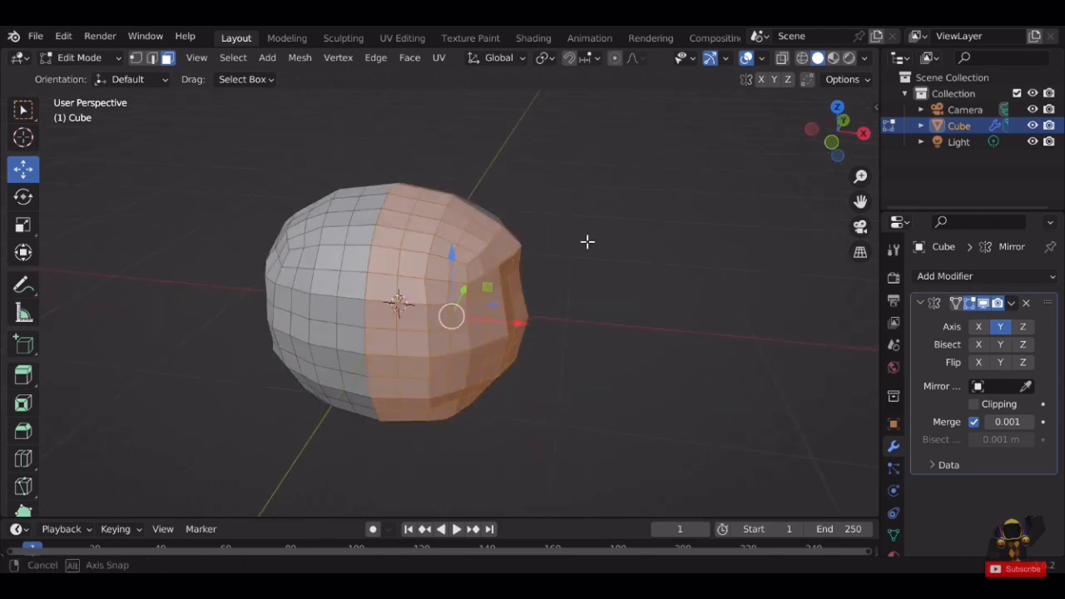
middle_drag(587, 240, 647, 276)
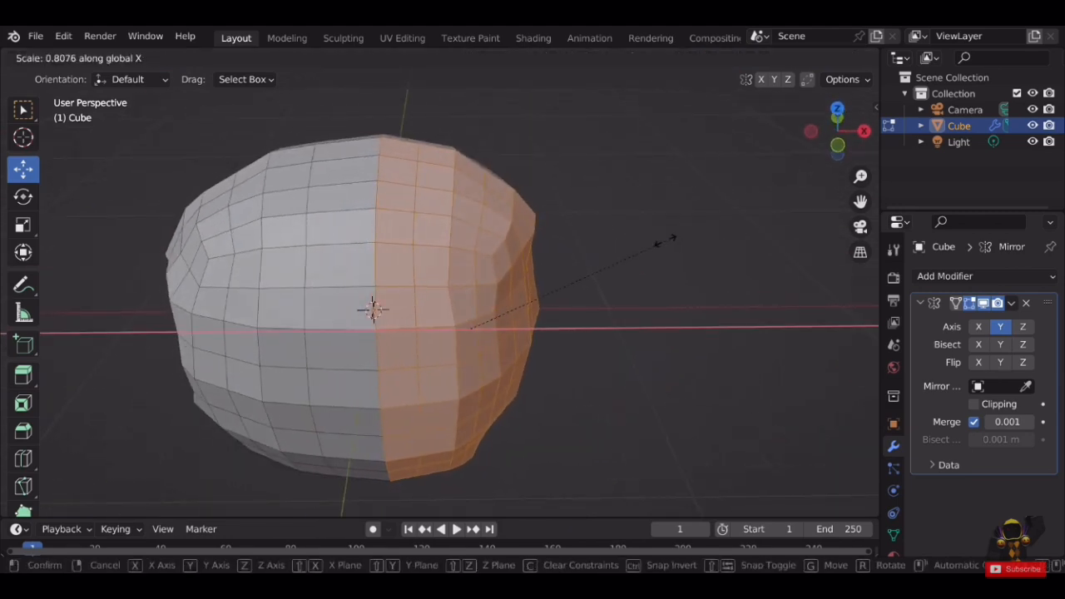
click(660, 239)
Add the missed lower rear faces to the selection and move the rear section toward the front along X.
middle_drag(663, 242, 648, 297)
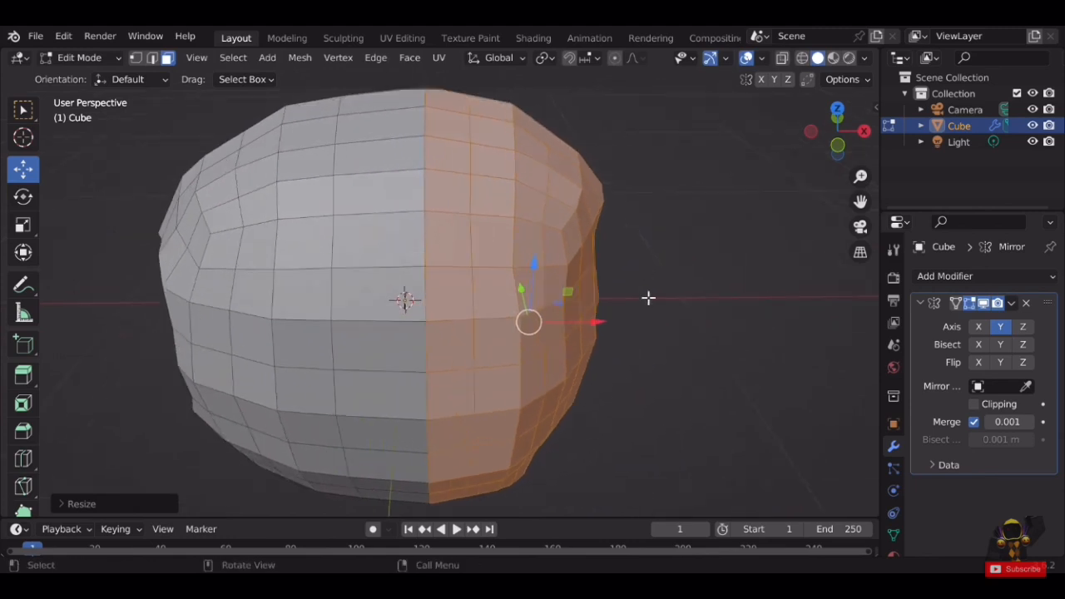
drag(605, 331, 563, 324)
middle_drag(564, 324, 453, 241)
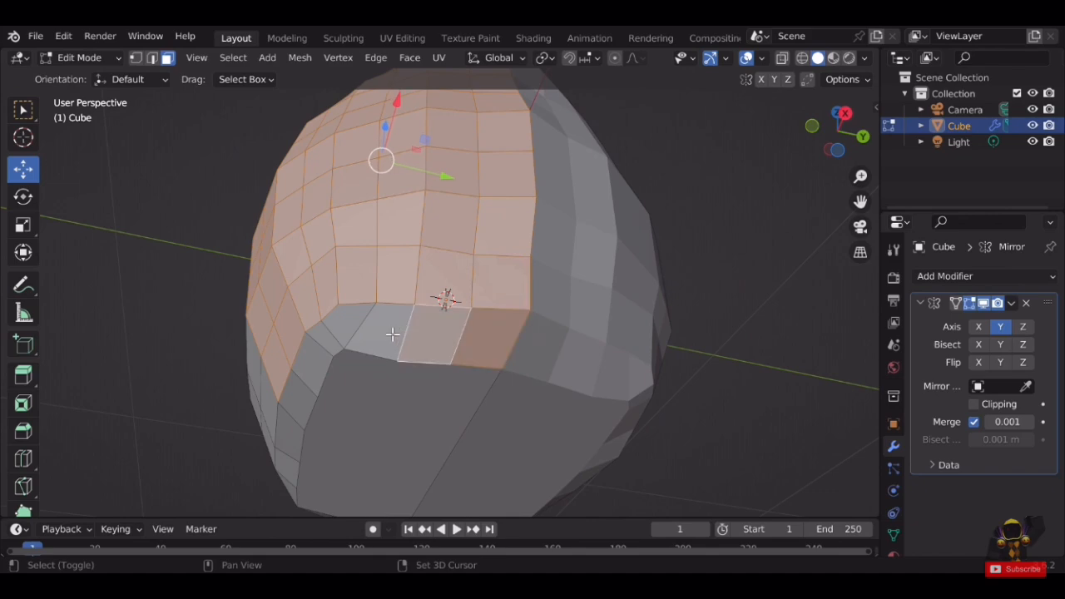
middle_drag(325, 348, 547, 265)
drag(547, 265, 483, 242)
key(Tab)
key(Tab)
scroll(536, 302, up, 4)
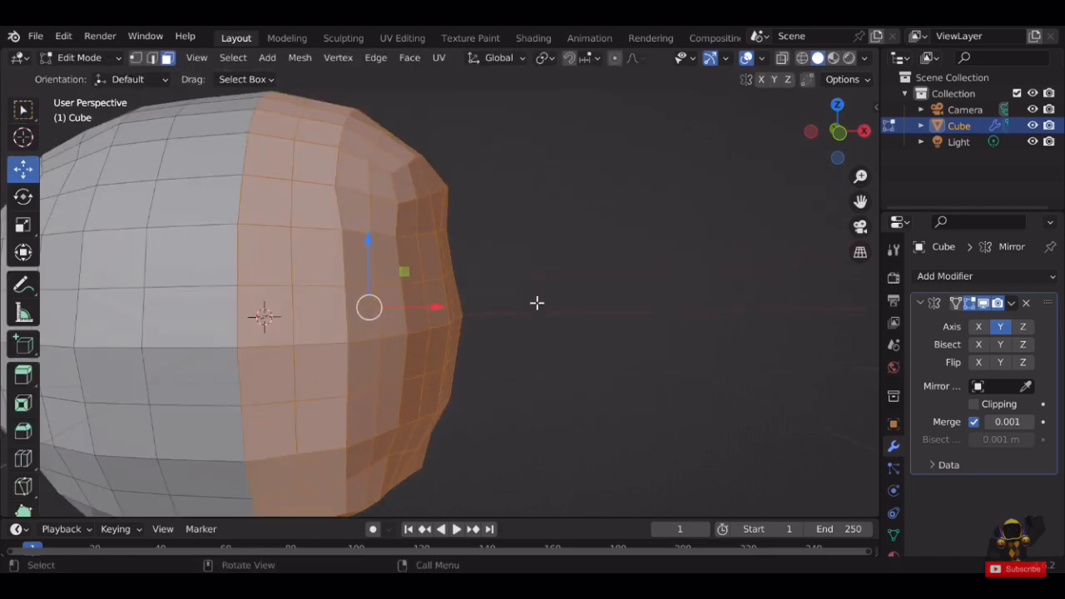
click(536, 302)
Select the vertical column of edges on the rear part of the side wall and move it slightly forward along X.
mouse_move(537, 302)
middle_down()
mouse_move(587, 311)
mouse_move(546, 285)
mouse_move(519, 291)
middle_up()
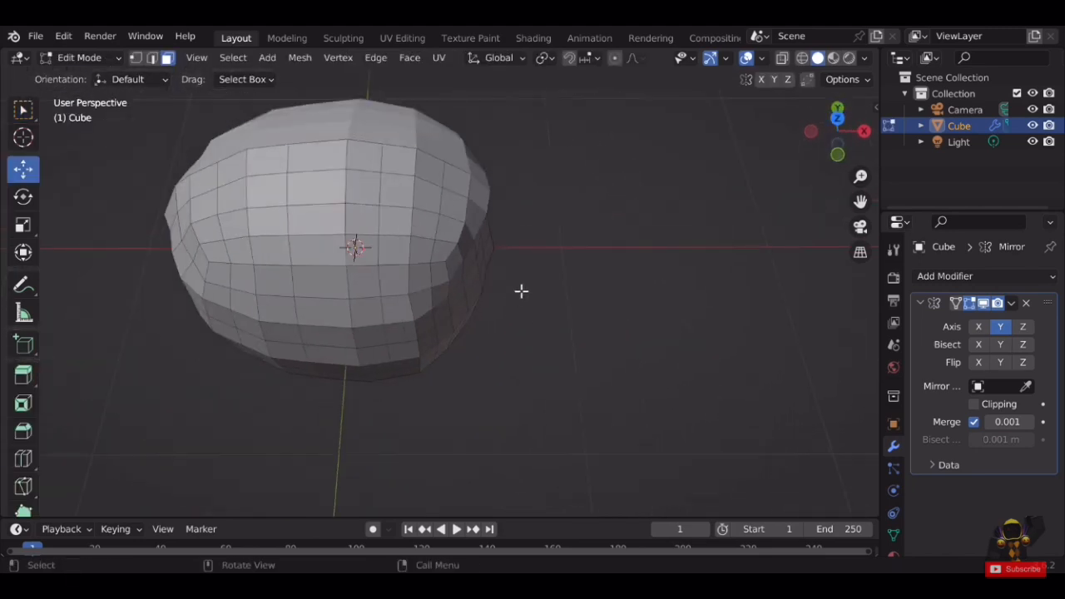
mouse_move(521, 228)
middle_down()
mouse_move(438, 297)
mouse_move(468, 328)
mouse_move(517, 295)
mouse_move(527, 220)
middle_up()
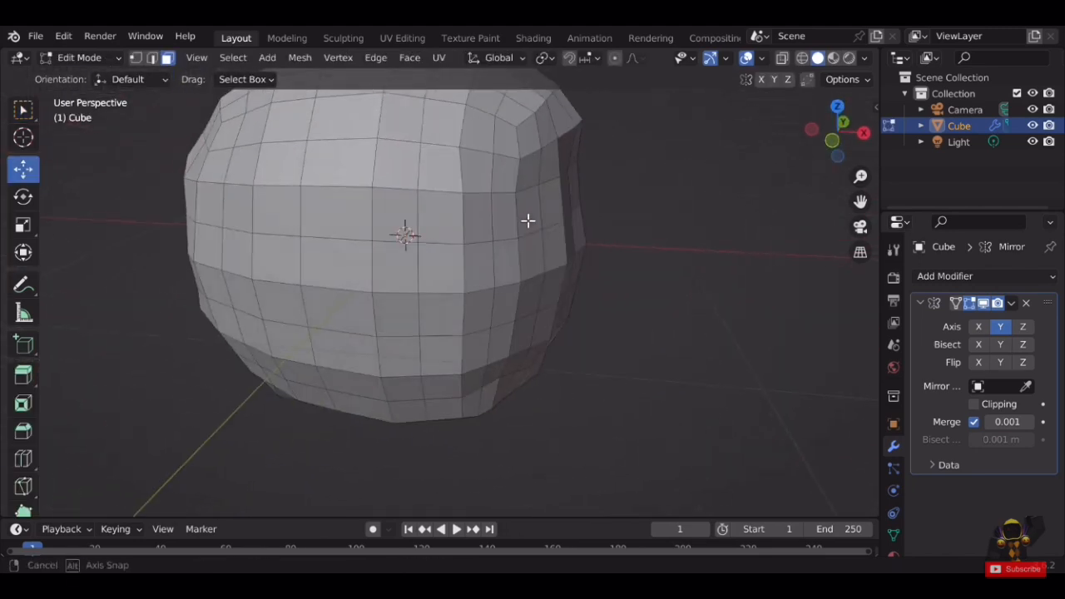
click(153, 58)
middle_drag(466, 249, 492, 257)
shift+click(481, 231)
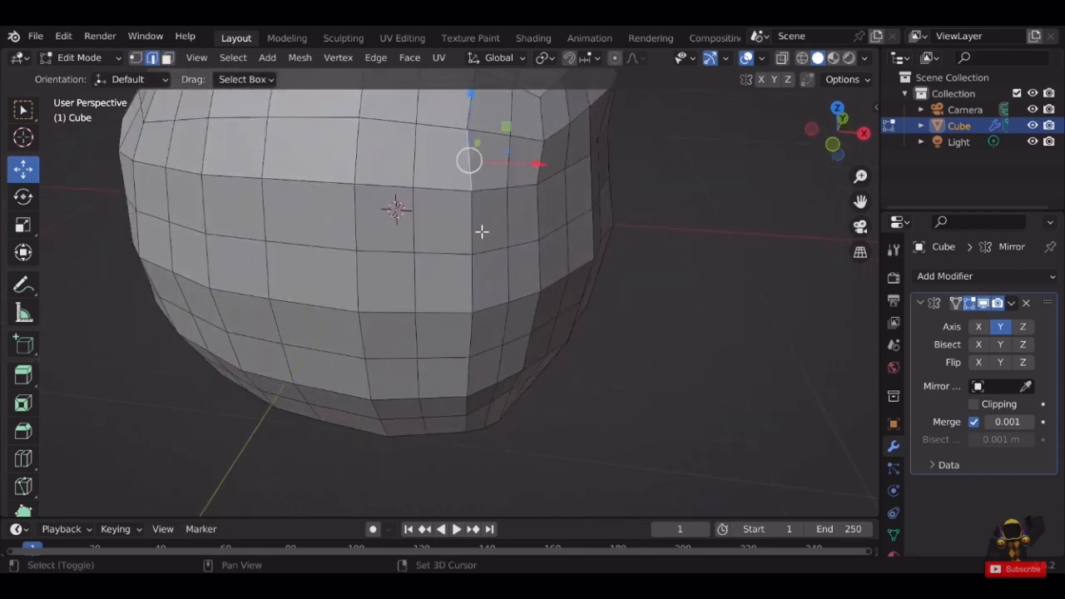
shift+click(475, 376)
middle_drag(479, 370, 497, 398)
drag(537, 325, 529, 323)
Select the next vertical edge column toward the front of the side wall and shift it forward along X.
click(437, 223)
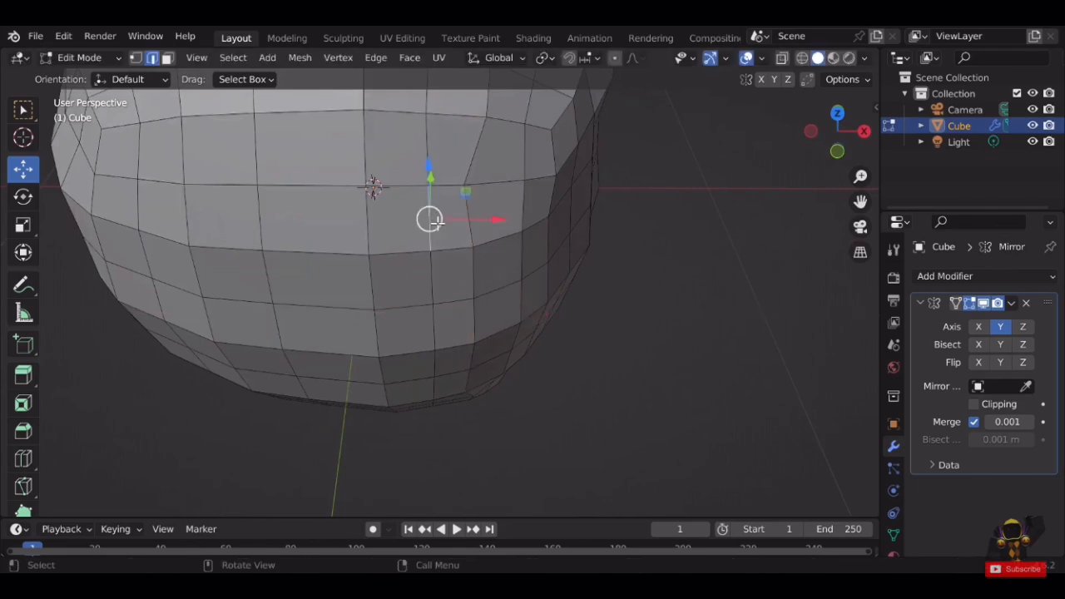
shift+click(437, 341)
middle_drag(438, 337, 456, 312)
shift+click(430, 386)
middle_drag(430, 386, 441, 413)
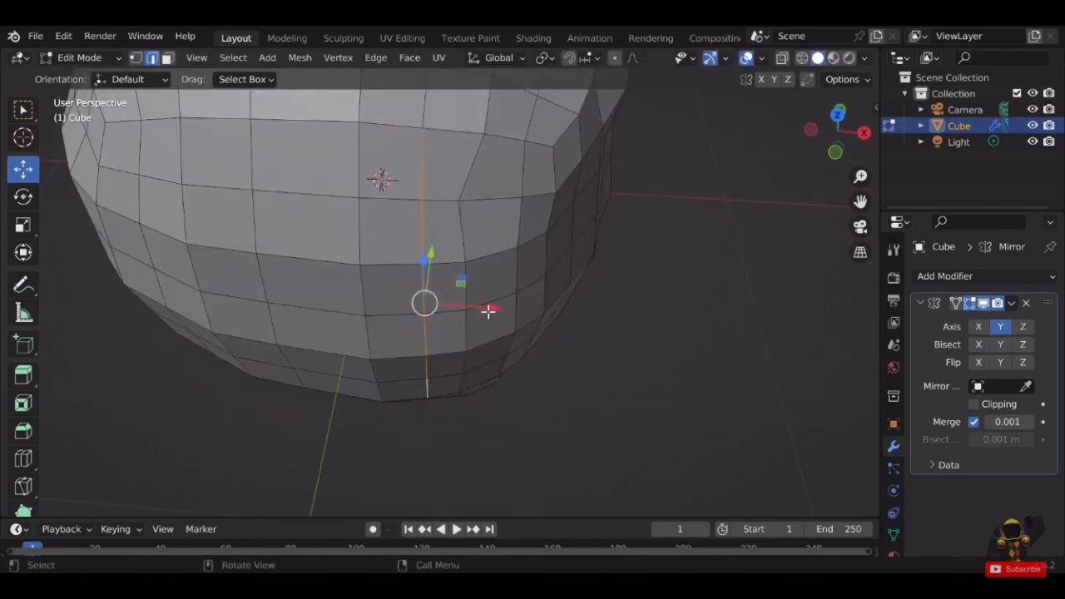
drag(489, 310, 474, 308)
scroll(593, 281, down, 3)
middle_drag(661, 271, 603, 273)
scroll(499, 262, up, 3)
middle_drag(491, 254, 617, 248)
click(617, 248)
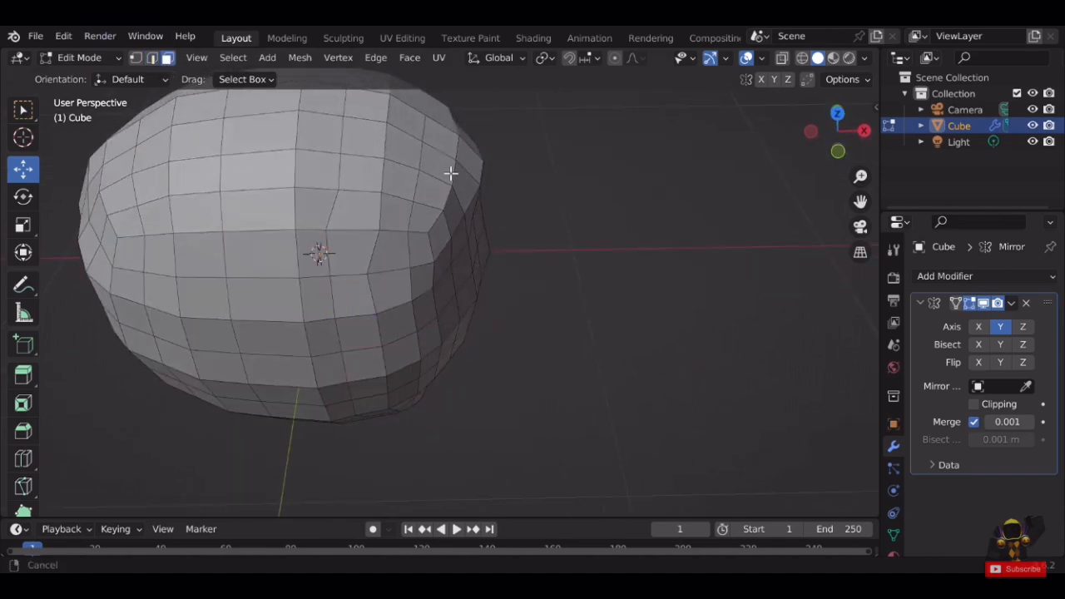
Select the faces across the helmet's back in face mode and pull them outward along X.
middle_drag(450, 173, 609, 139)
drag(448, 455, 447, 457)
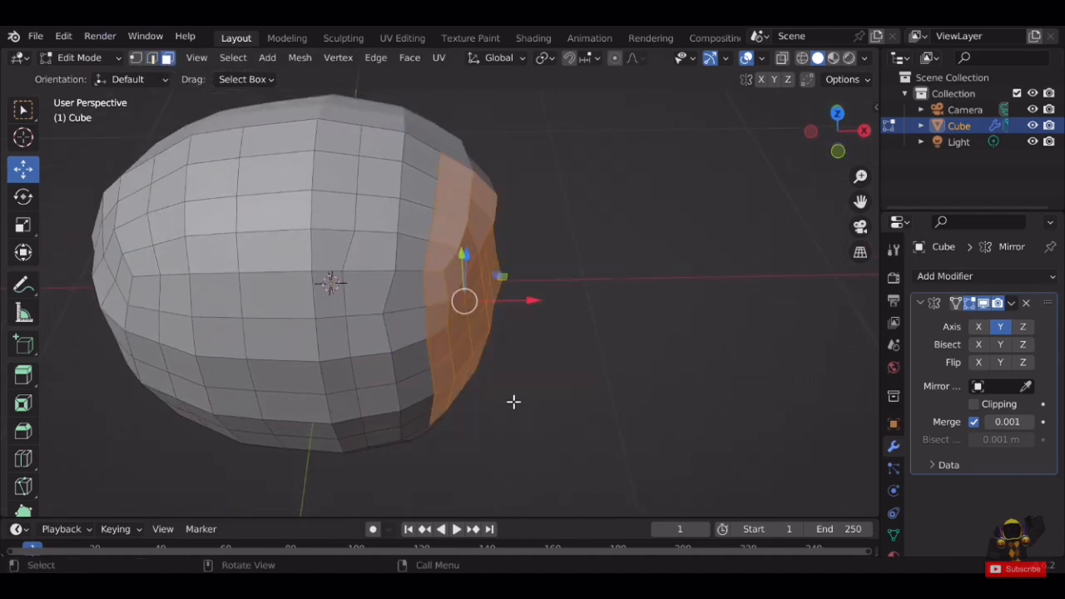
middle_drag(513, 401, 412, 271)
drag(432, 261, 416, 296)
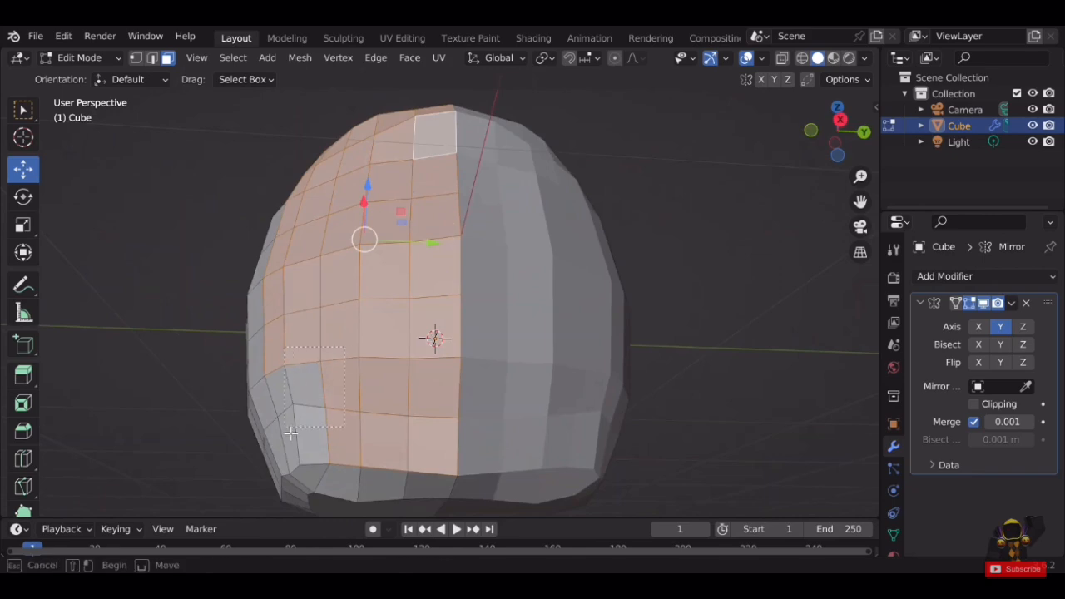
drag(290, 434, 285, 443)
middle_drag(333, 399, 532, 305)
drag(532, 304, 553, 309)
click(608, 255)
Select a narrower group of faces across the back and try pulling it outward along X.
middle_drag(566, 291, 464, 162)
middle_drag(442, 286, 432, 225)
shift+drag(432, 366, 426, 458)
middle_drag(424, 330, 494, 399)
shift+middle_drag(432, 179, 501, 290)
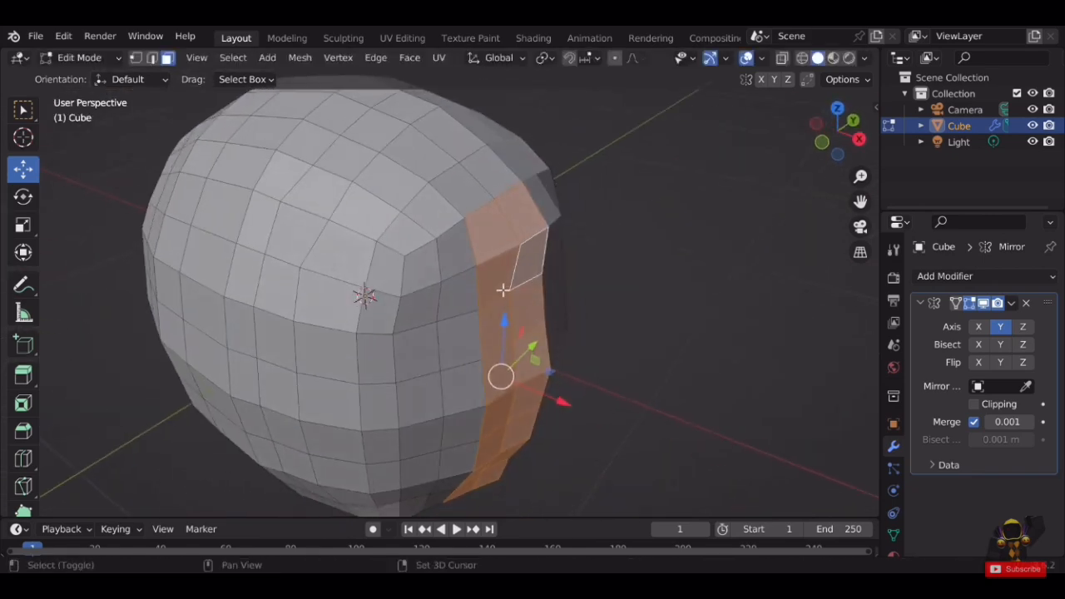
shift+drag(474, 204, 492, 291)
shift+middle_drag(493, 291, 451, 177)
middle_drag(449, 283, 432, 241)
shift+drag(430, 240, 416, 405)
middle_drag(416, 216, 478, 253)
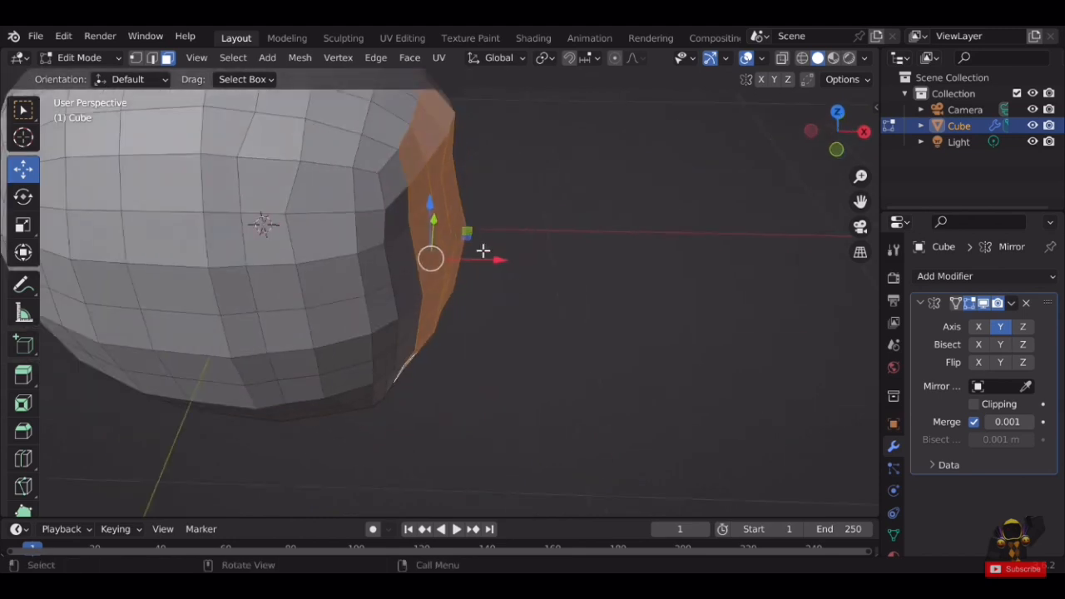
drag(498, 258, 507, 264)
key(ctrl+z)
Add the adjoining column of side faces to the back selection and pull it outward along X.
middle_drag(490, 233, 445, 223)
shift+click(395, 188)
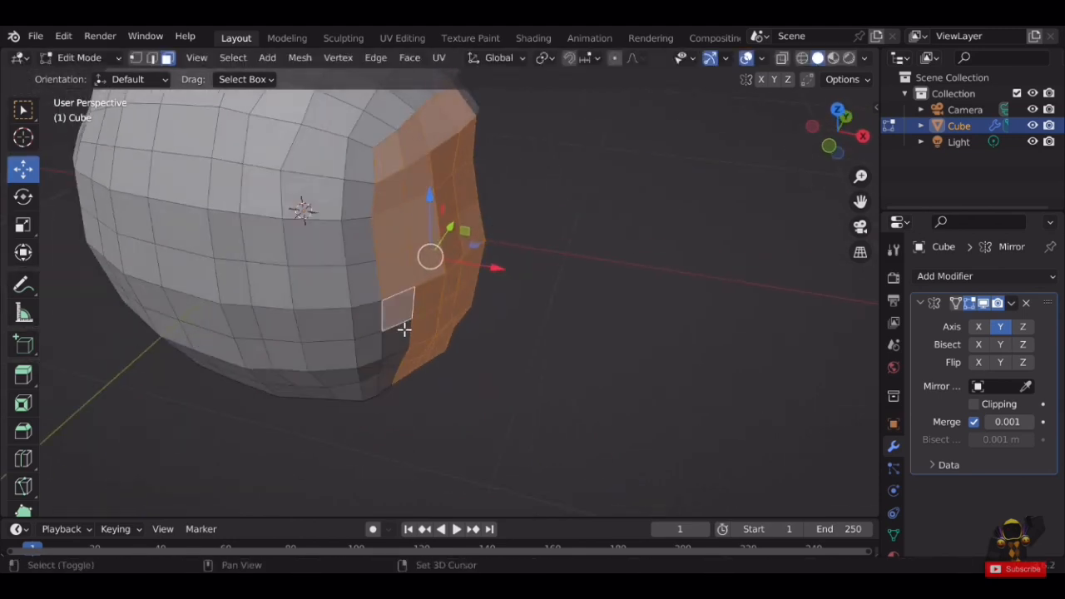
middle_drag(396, 374, 452, 385)
drag(489, 274, 504, 270)
Narrow the back-face selection column by column toward the mirror seam, pulling each remaining group outward along X.
middle_drag(518, 226, 399, 188)
shift+click(398, 188)
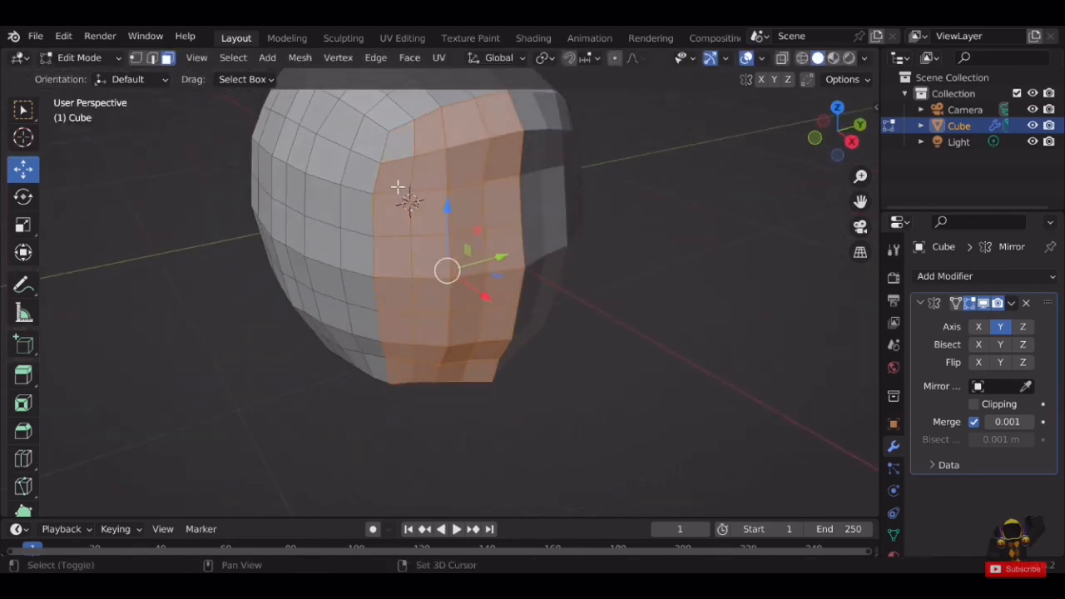
middle_drag(430, 348, 523, 281)
drag(523, 281, 554, 301)
middle_drag(554, 301, 455, 219)
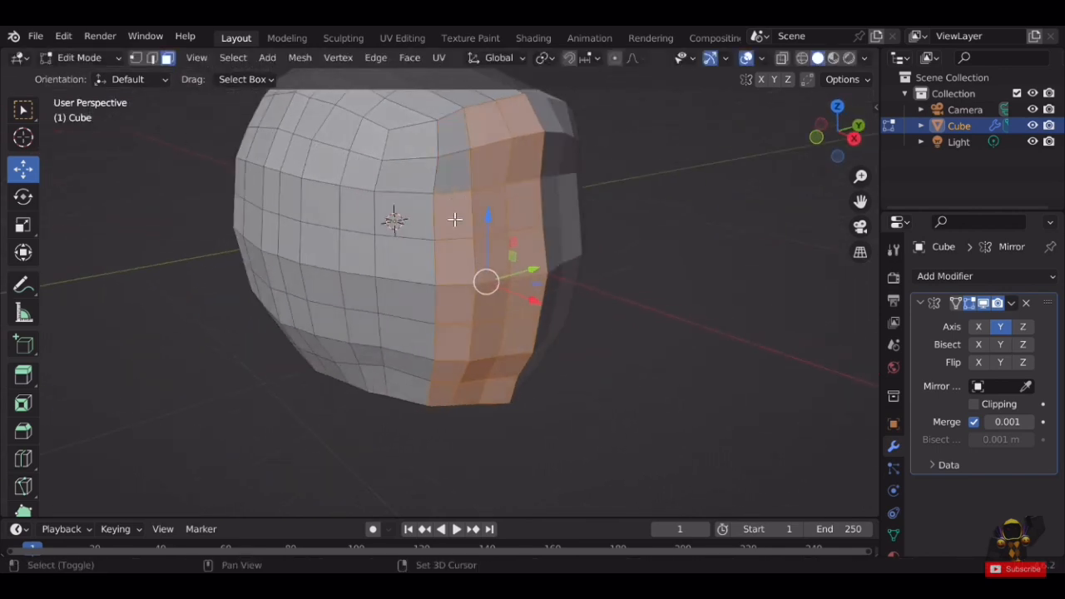
middle_drag(510, 315, 564, 288)
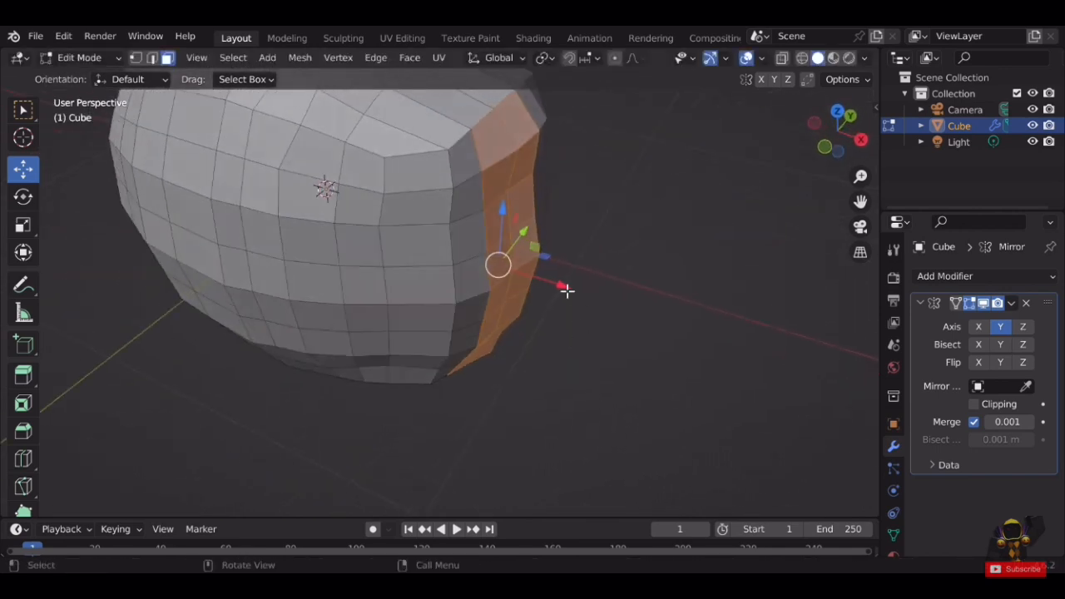
drag(563, 288, 592, 309)
middle_drag(592, 309, 366, 176)
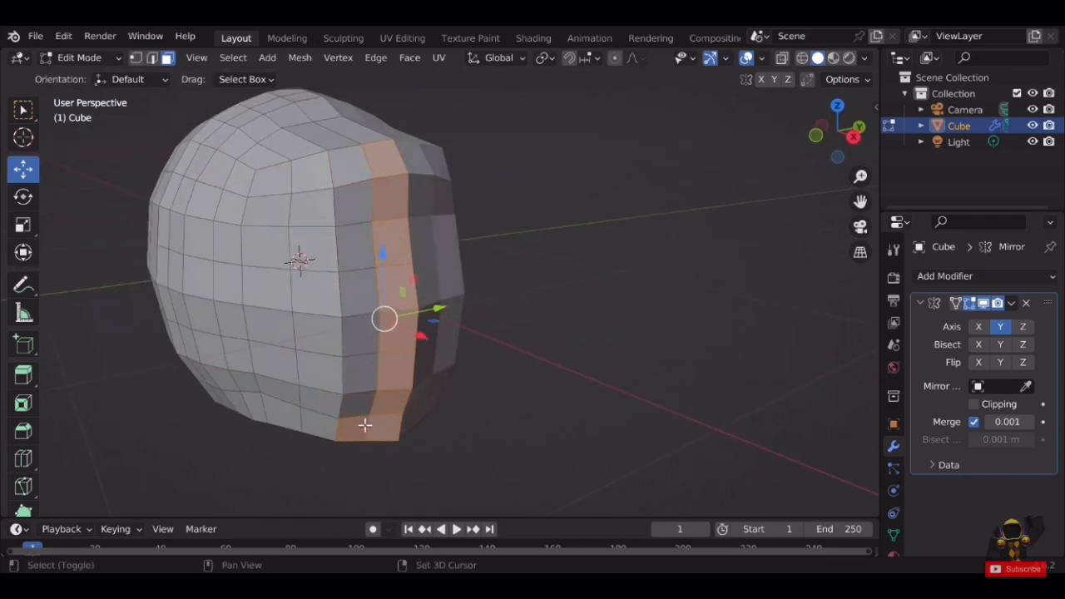
middle_drag(365, 425, 459, 335)
drag(458, 335, 486, 350)
middle_drag(485, 349, 418, 318)
Raise the sunken vertex on the helmet's top behind the crown along Z to straighten the slope.
key(1)
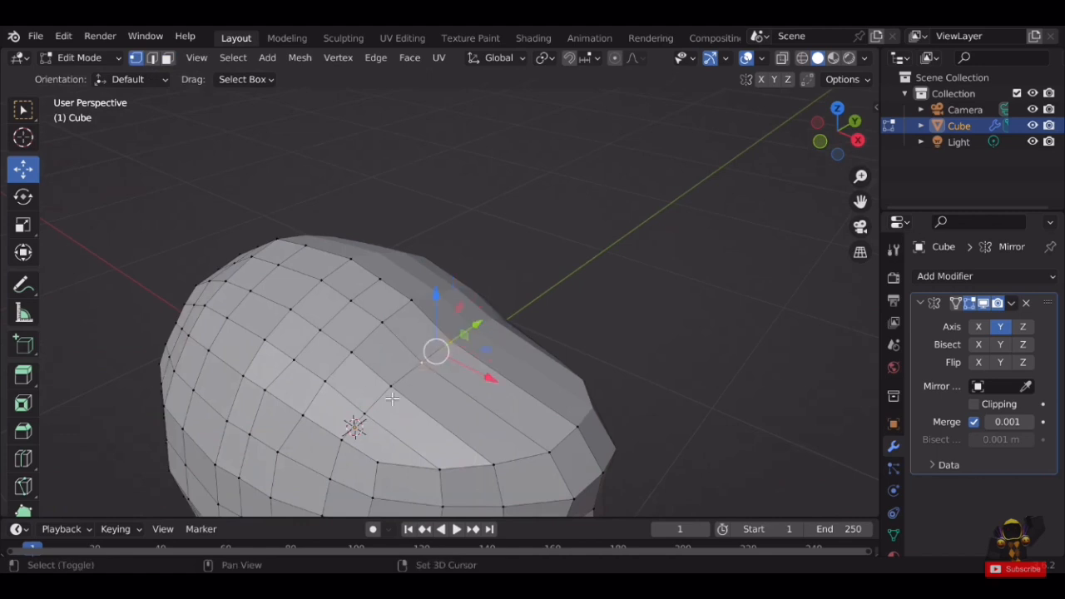
shift+click(392, 396)
middle_drag(391, 397, 471, 323)
drag(504, 181, 517, 165)
middle_drag(518, 166, 497, 224)
key(ctrl+z)
key(ctrl+z)
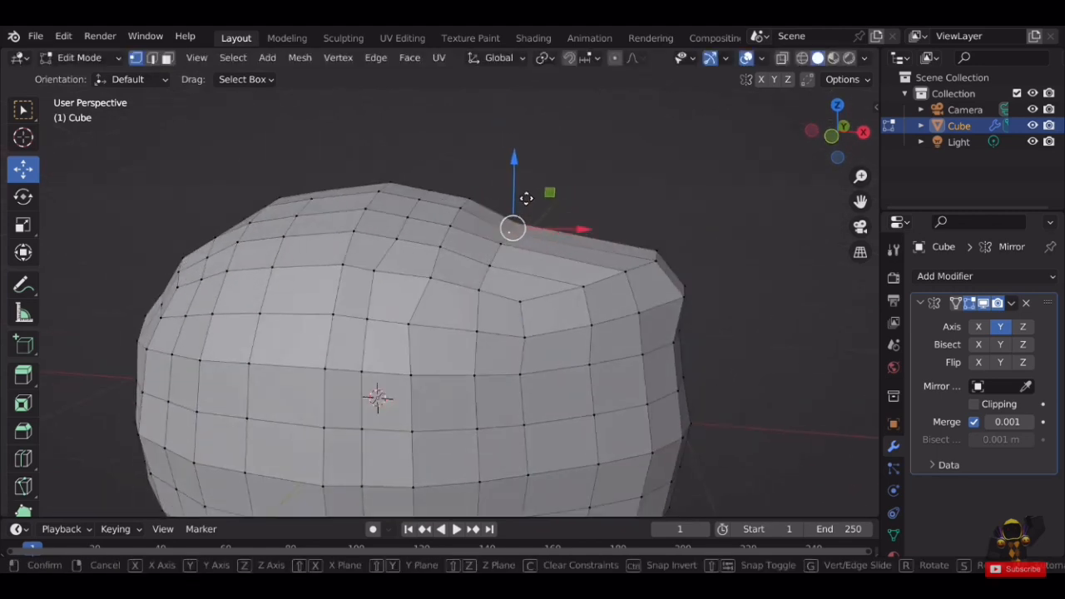
drag(530, 197, 547, 185)
middle_drag(547, 185, 566, 169)
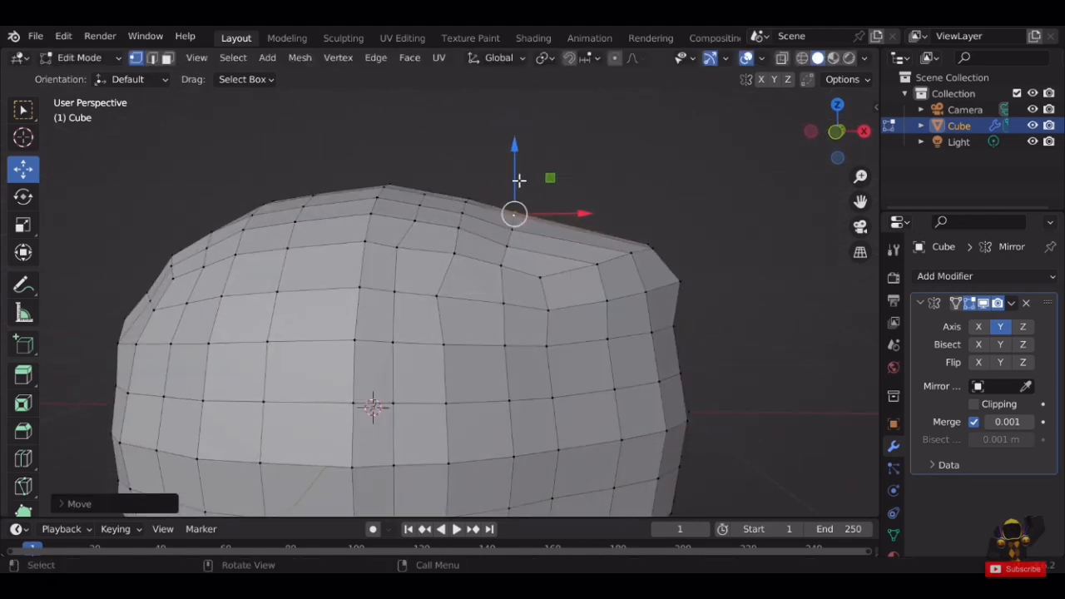
drag(519, 181, 525, 178)
Examine the helmet's side profile in Object Mode and return to face editing.
scroll(542, 179, down, 3)
key(Tab)
click(609, 201)
middle_drag(595, 255, 549, 277)
click(547, 276)
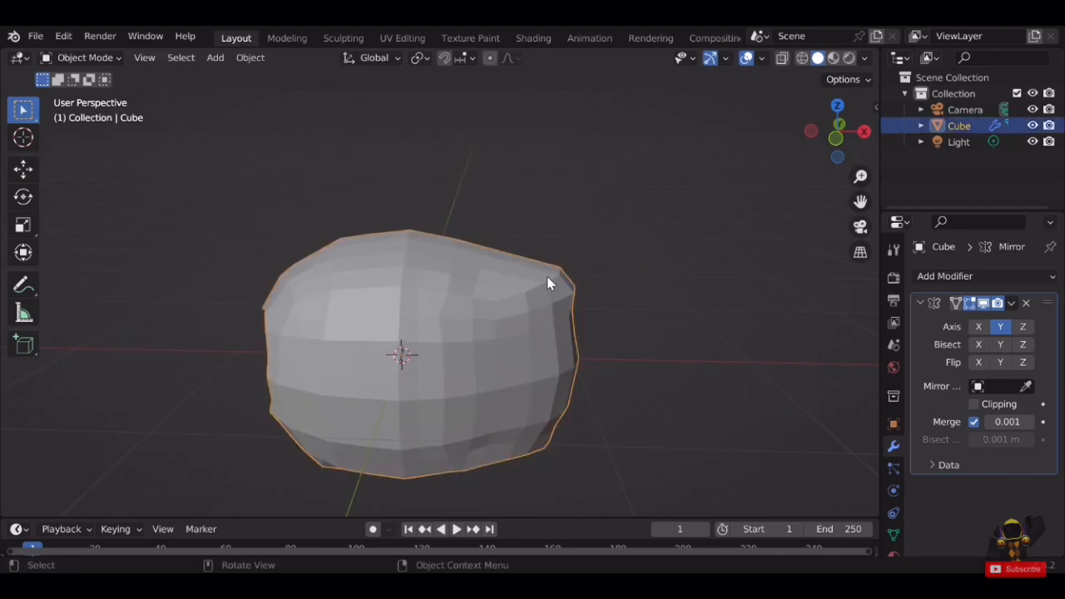
key(Tab)
middle_drag(603, 238, 611, 148)
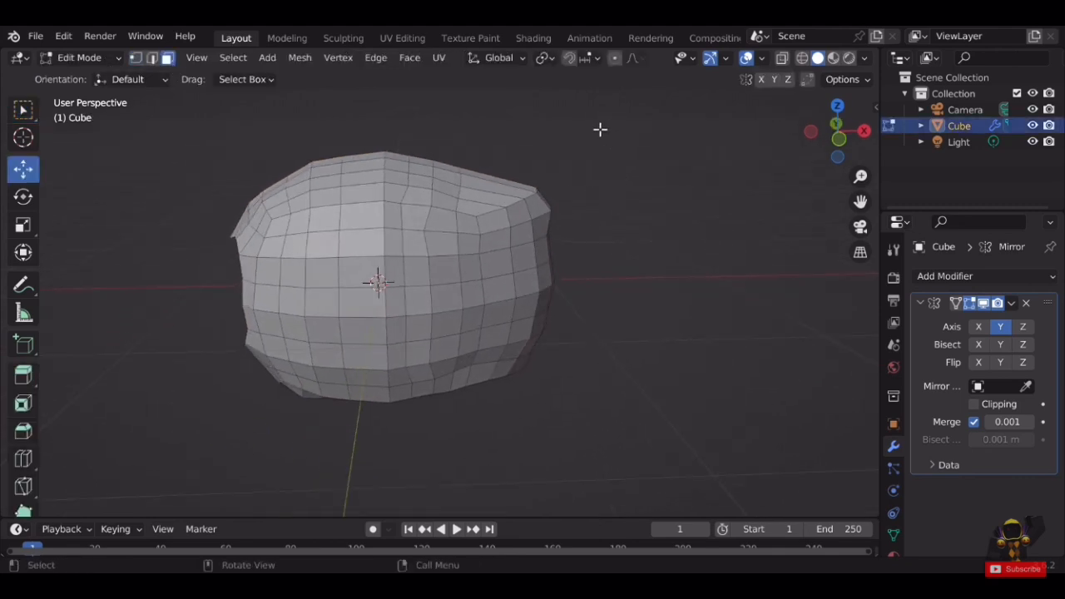
middle_drag(581, 169, 654, 139)
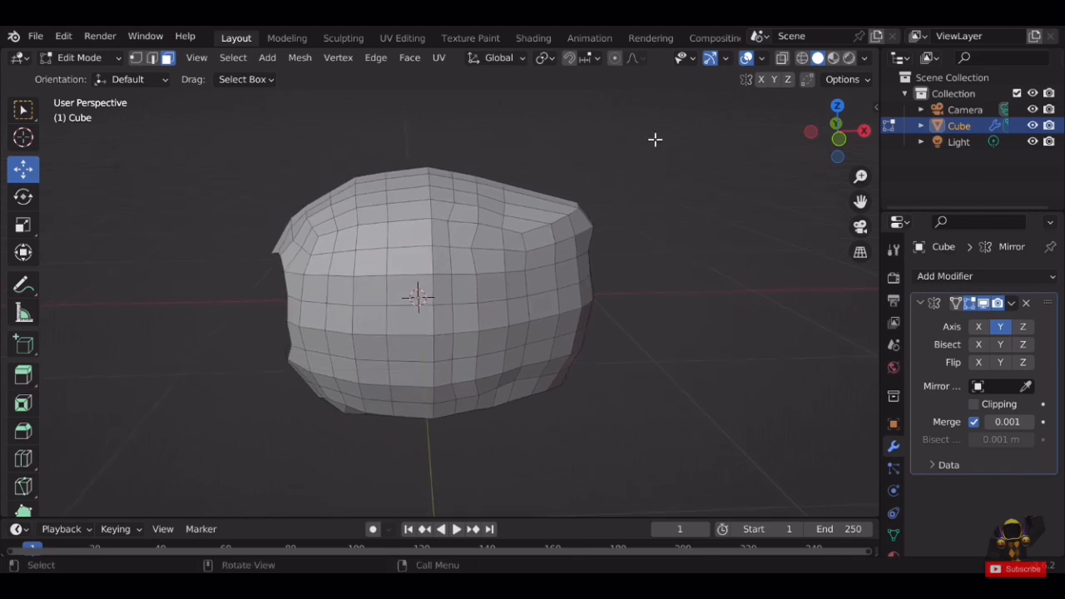
Select all faces of the middle and rear sections, scale them down along X and move them along X.
drag(381, 464, 381, 464)
middle_drag(381, 464, 455, 242)
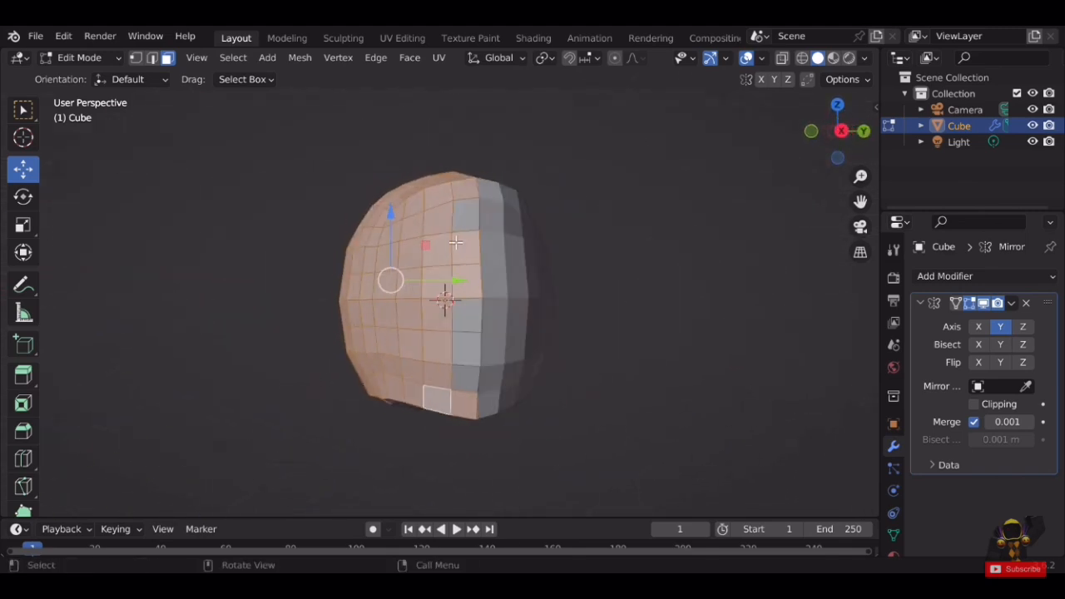
drag(477, 403, 476, 403)
middle_drag(476, 404, 738, 287)
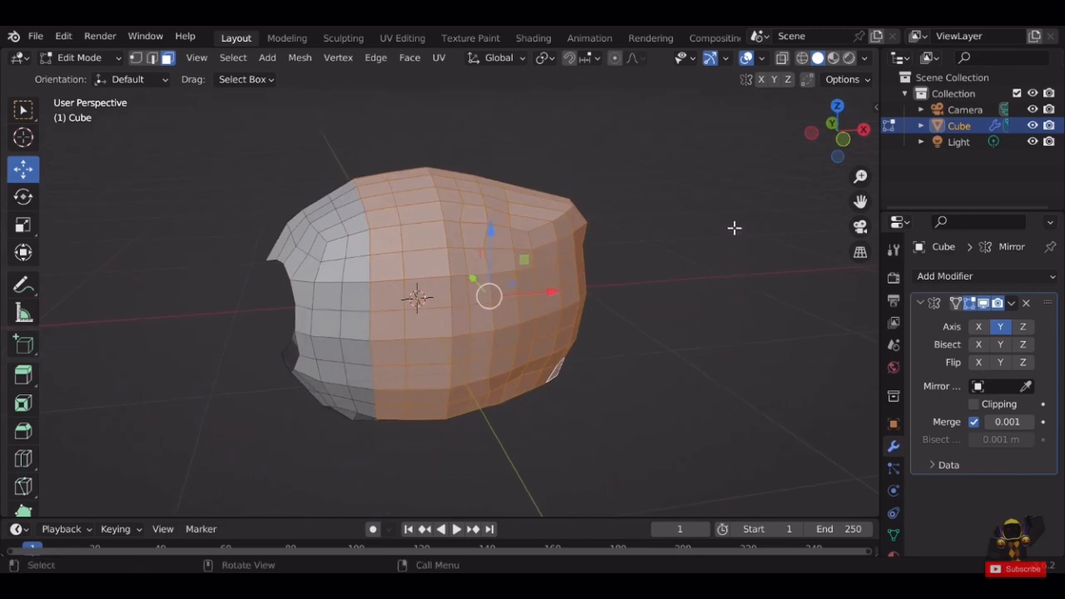
middle_drag(733, 227, 699, 205)
key(s)
click(632, 208)
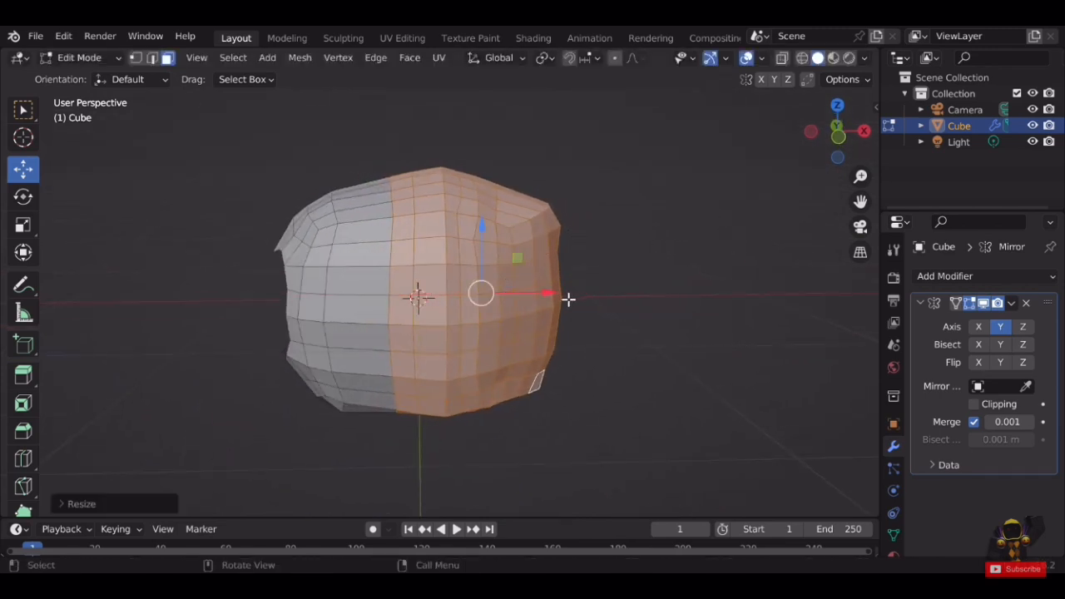
key(g)
key(x)
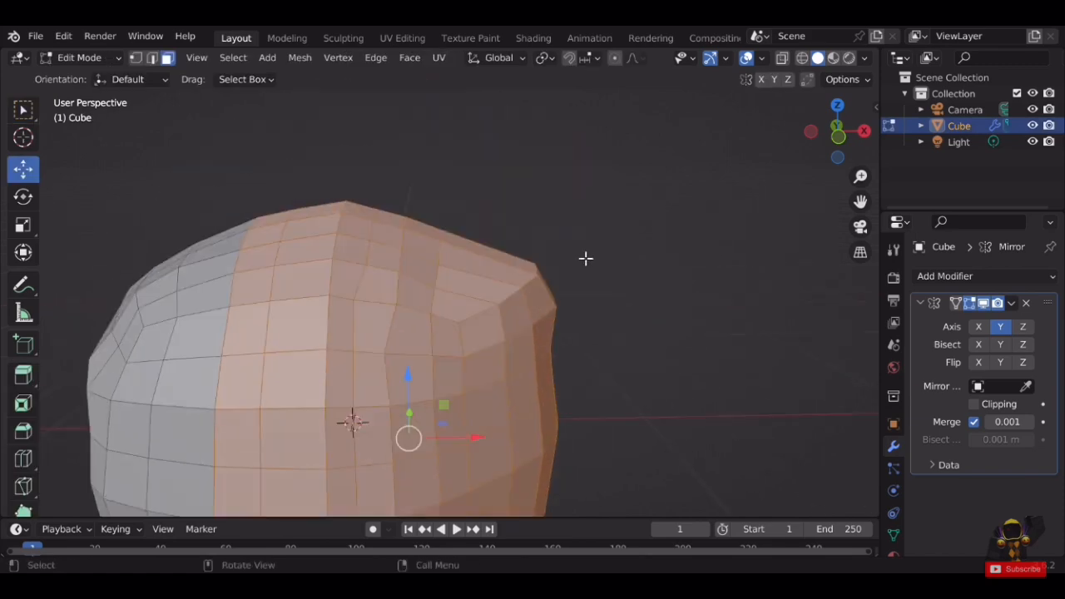
Clear the selection, select two neighbouring edges on the helmet's upper rear slope and move them along X.
key(alt+a)
middle_drag(585, 257, 521, 361)
scroll(468, 226, up, 5)
key(2)
middle_drag(468, 226, 498, 312)
click(567, 316)
shift+click(566, 391)
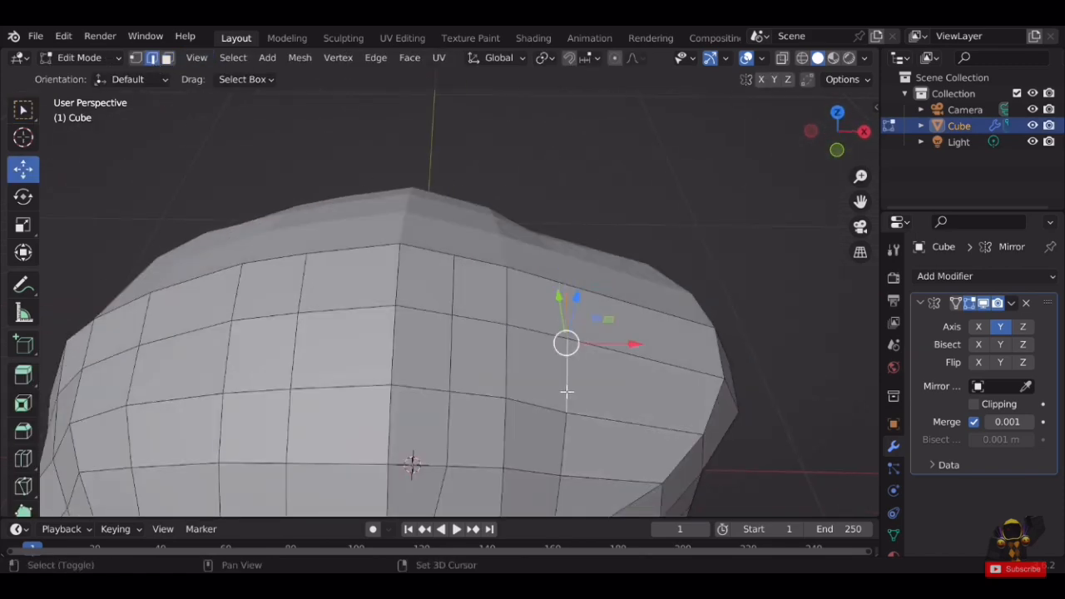
key(g)
key(x)
click(653, 361)
Raise the selected upper rear edges along Z to fill out the slope.
middle_drag(653, 361, 654, 269)
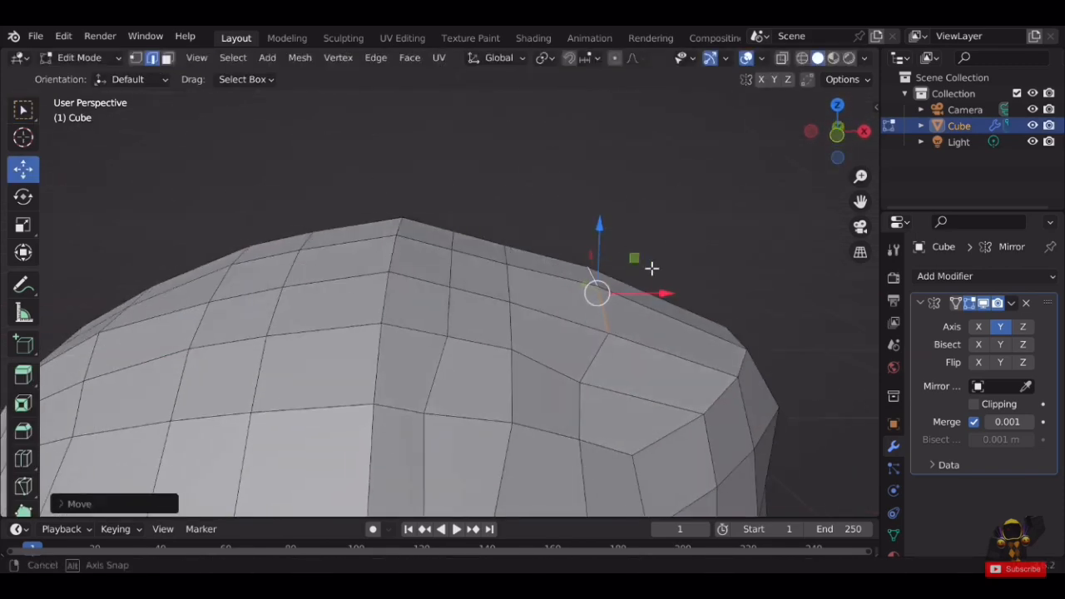
key(g)
key(z)
click(607, 255)
Raise the two columns of edges between the crown and the rear slope along Z to round the top.
click(453, 261)
middle_drag(453, 261, 483, 239)
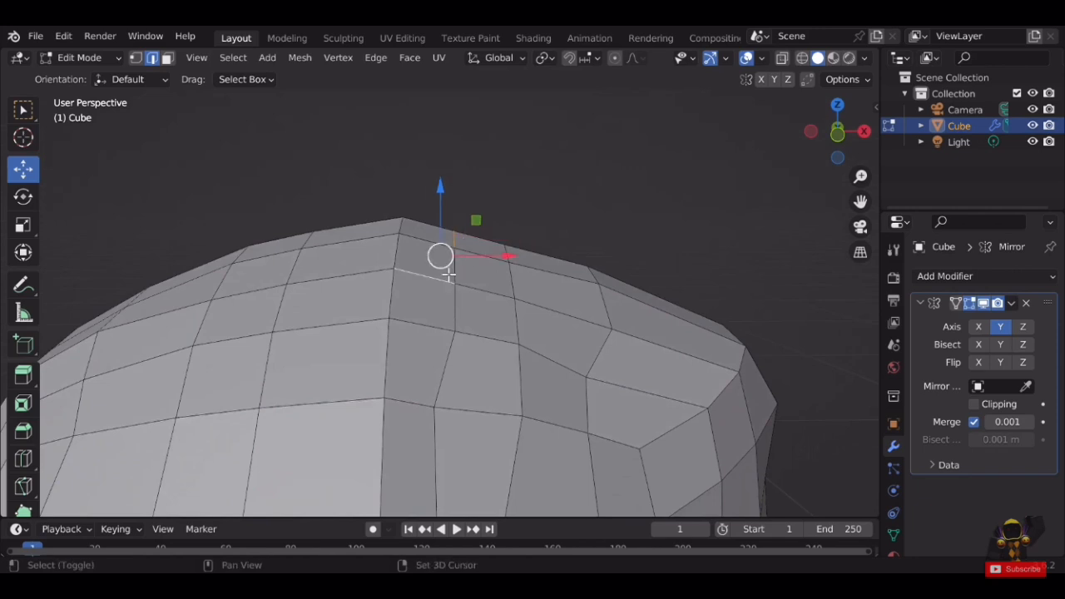
click(469, 218)
click(517, 280)
shift+click(522, 252)
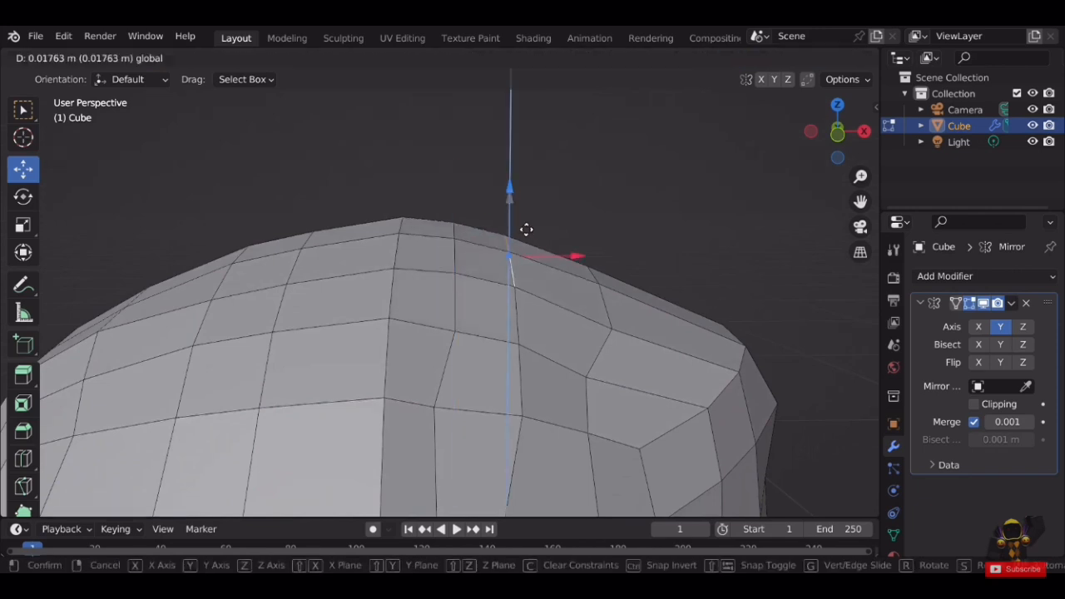
key(z)
scroll(641, 260, down, 4)
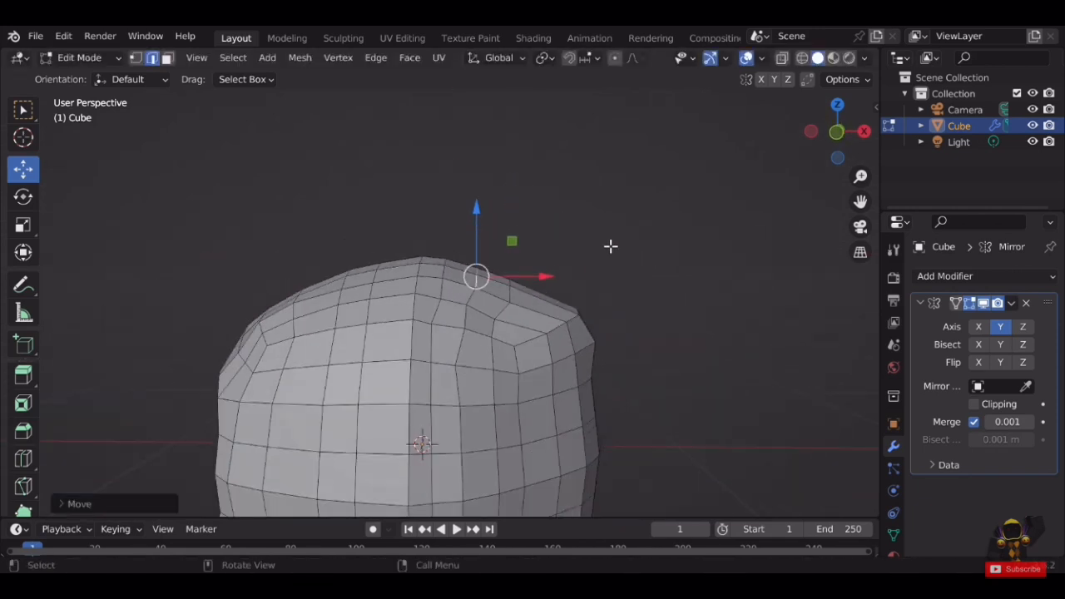
scroll(610, 244, up, 2)
click(614, 250)
Examine the reshaped top slope from the side in Object Mode and return to mesh editing.
middle_drag(618, 268, 556, 320)
click(131, 61)
scroll(604, 372, up, 2)
click(542, 371)
middle_drag(604, 372, 628, 354)
drag(646, 343, 667, 355)
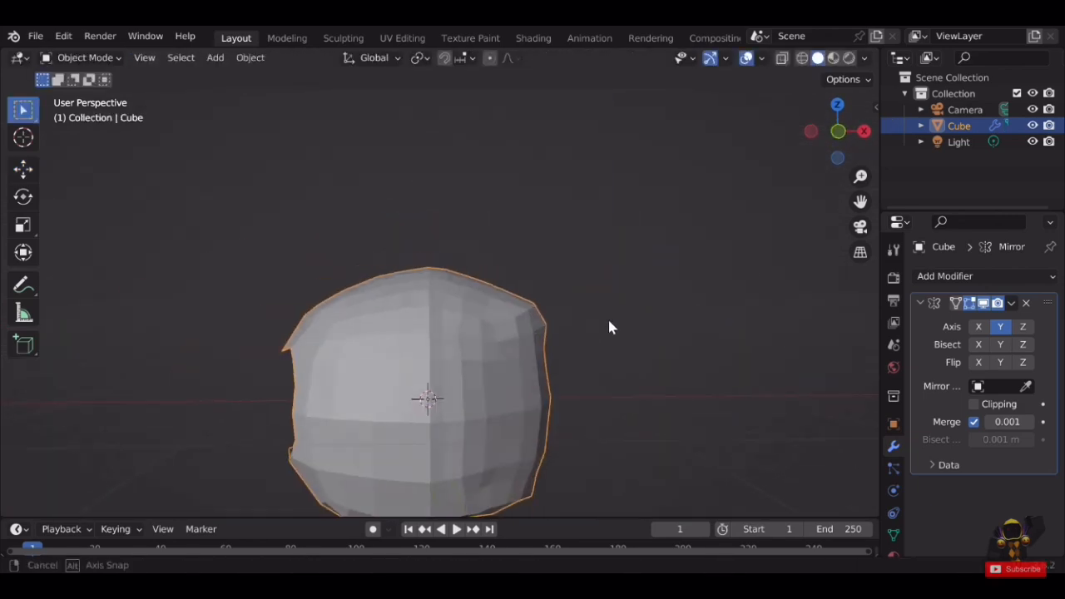
key(Tab)
middle_drag(602, 266, 197, 112)
middle_drag(542, 322, 428, 332)
Move the low-hanging middle vertex on the side's bottom rim upward along Z in vertex mode.
scroll(432, 350, down, 1)
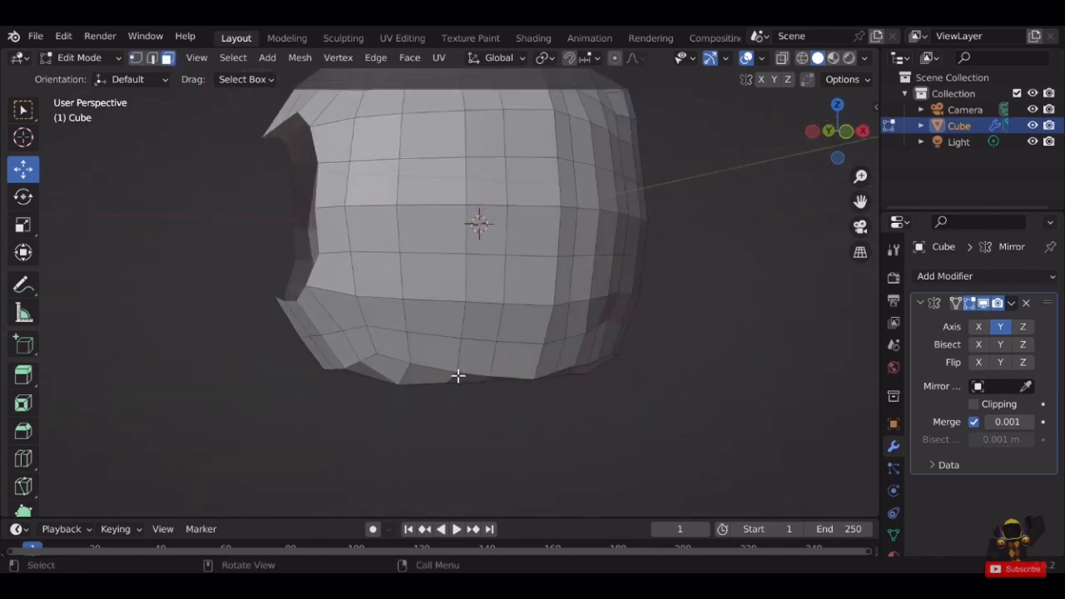
middle_drag(458, 375, 466, 347)
scroll(451, 346, up, 2)
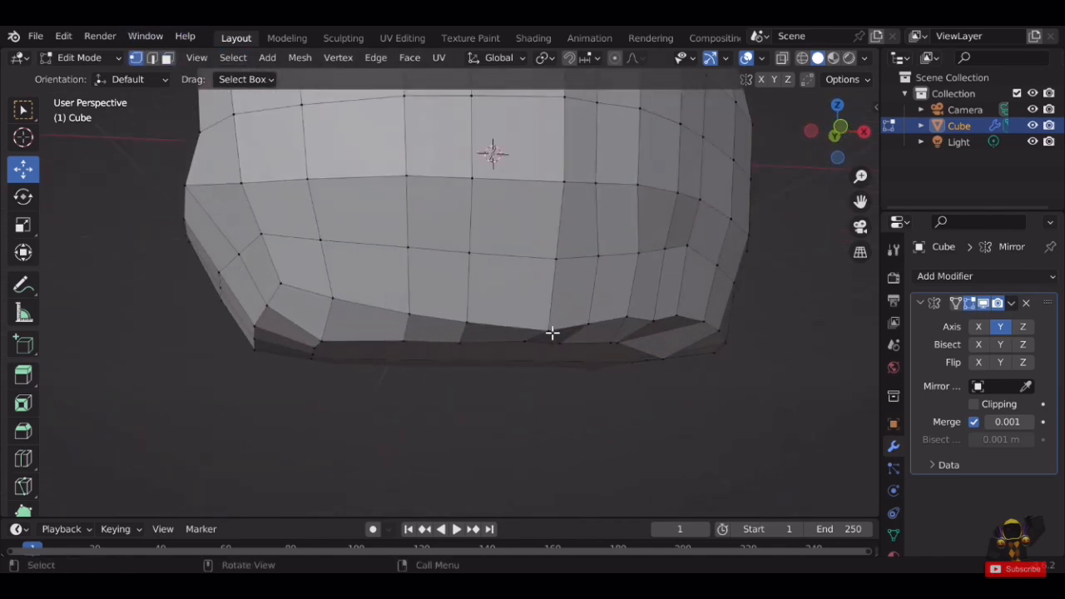
click(551, 333)
middle_drag(553, 333, 508, 333)
drag(504, 308, 505, 310)
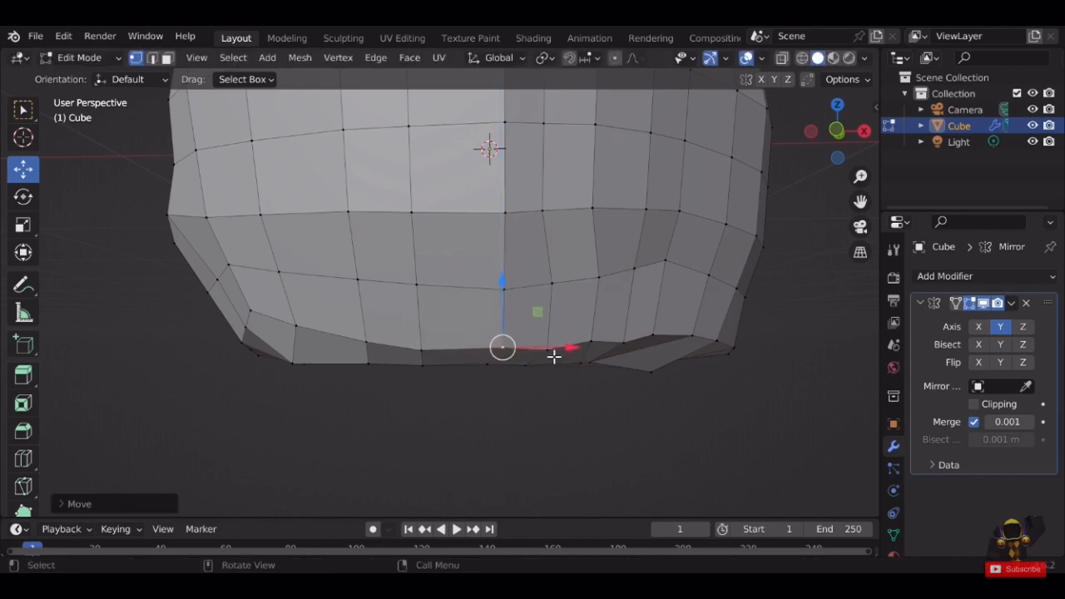
Adjust the neighbouring bottom rim vertices along Z and raise the rear one on the mirror seam.
click(556, 328)
middle_drag(556, 328, 401, 275)
drag(401, 274, 401, 288)
click(400, 291)
middle_drag(400, 291, 436, 388)
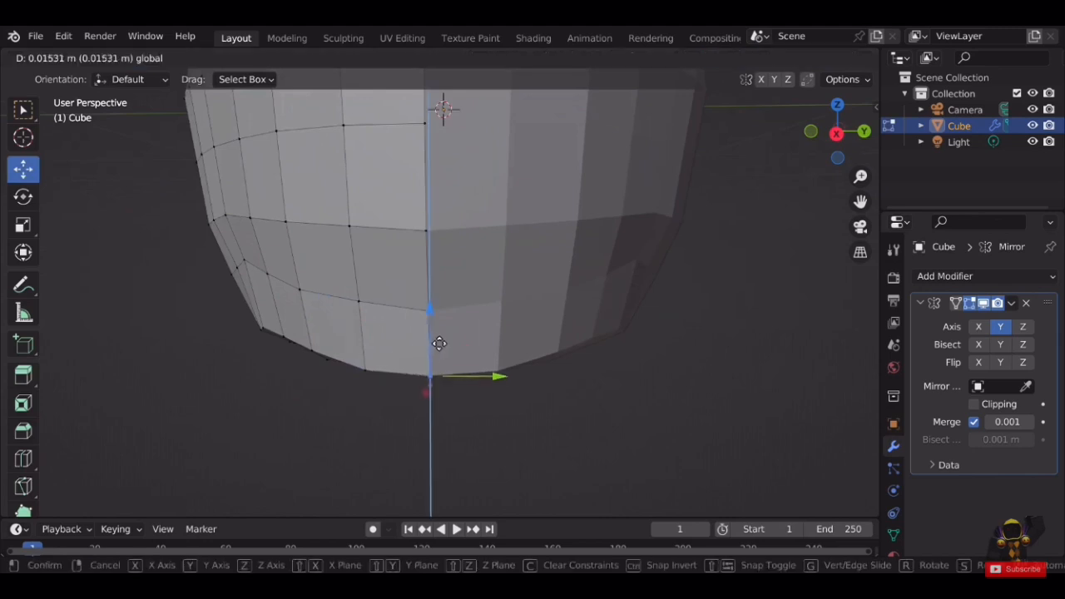
Check the helmet's rear view in Object Mode and return to vertex editing.
scroll(702, 409, down, 6)
key(Tab)
shift+middle_drag(501, 275, 524, 310)
key(Tab)
scroll(596, 255, up, 2)
shift+middle_drag(597, 254, 574, 374)
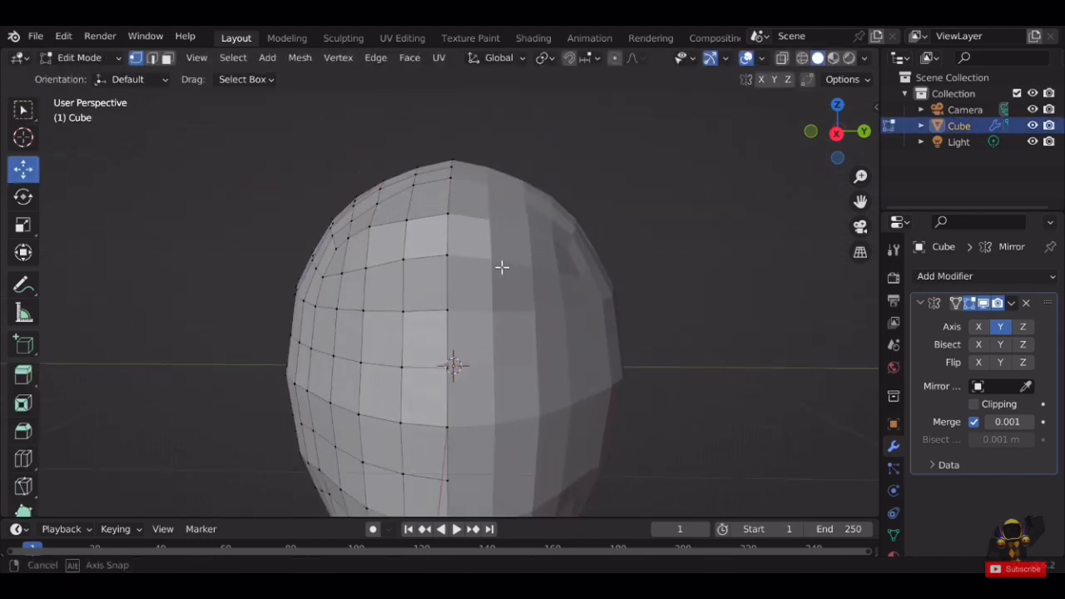
Move the vertices at the helmet's upper rear corner inward along X and adjust their height along Z.
middle_drag(501, 266, 603, 279)
scroll(552, 267, up, 4)
shift+click(559, 240)
middle_drag(559, 240, 578, 317)
drag(606, 340, 550, 331)
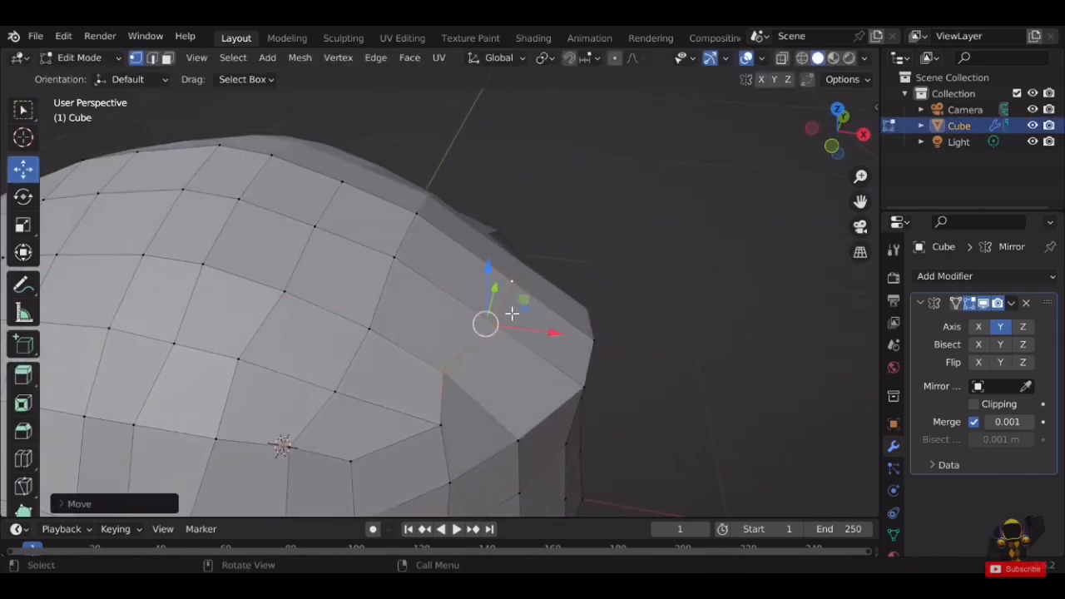
drag(491, 287, 497, 261)
middle_drag(497, 261, 523, 192)
drag(522, 191, 523, 200)
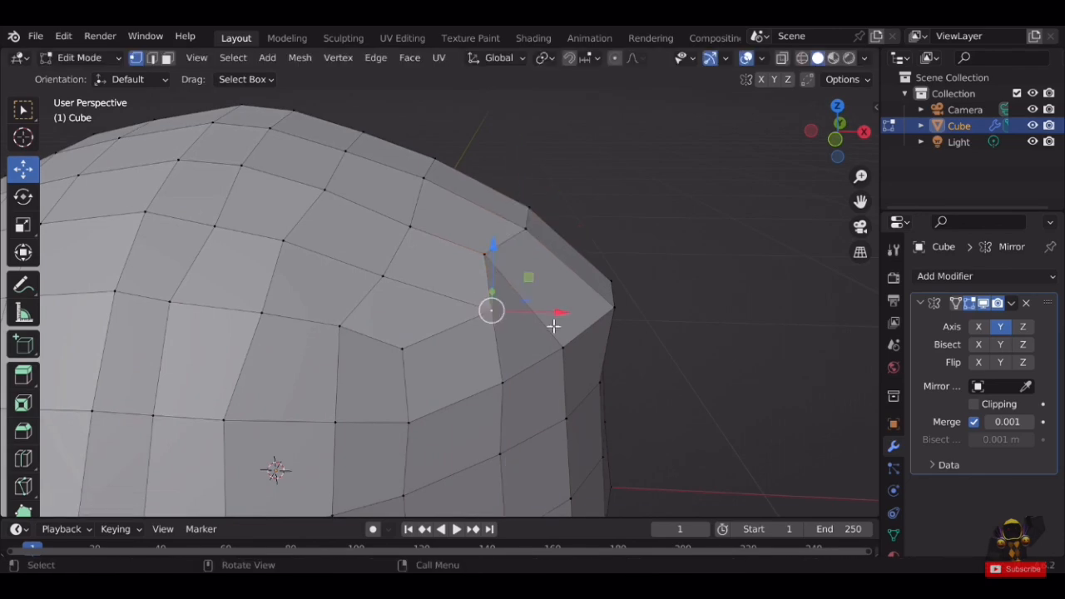
drag(552, 321, 510, 318)
middle_drag(510, 319, 556, 303)
Pull the vertex at the upper rear tip outward along X and lower it along Z.
click(563, 298)
drag(640, 313, 666, 318)
drag(602, 274, 605, 283)
middle_drag(625, 277, 677, 255)
scroll(677, 254, down, 2)
drag(605, 286, 607, 285)
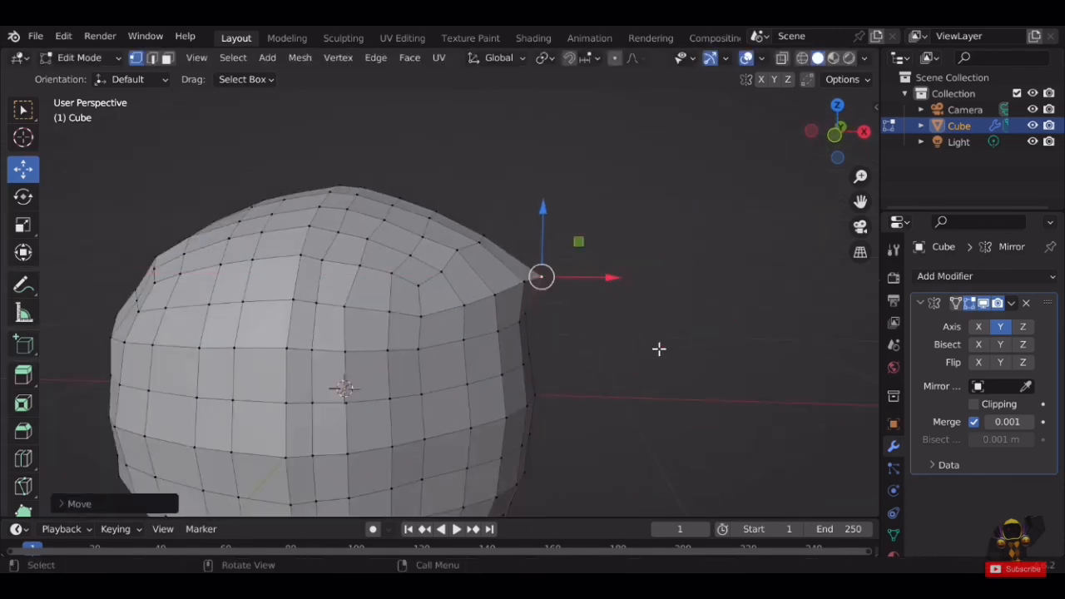
Select the vertices on the back below the tip and move them along X to even out the rear contour.
middle_drag(659, 348, 582, 341)
scroll(438, 325, up, 3)
middle_drag(438, 325, 546, 274)
scroll(447, 283, up, 1)
click(447, 279)
drag(549, 274, 563, 276)
click(511, 351)
shift+click(490, 358)
drag(563, 360, 553, 364)
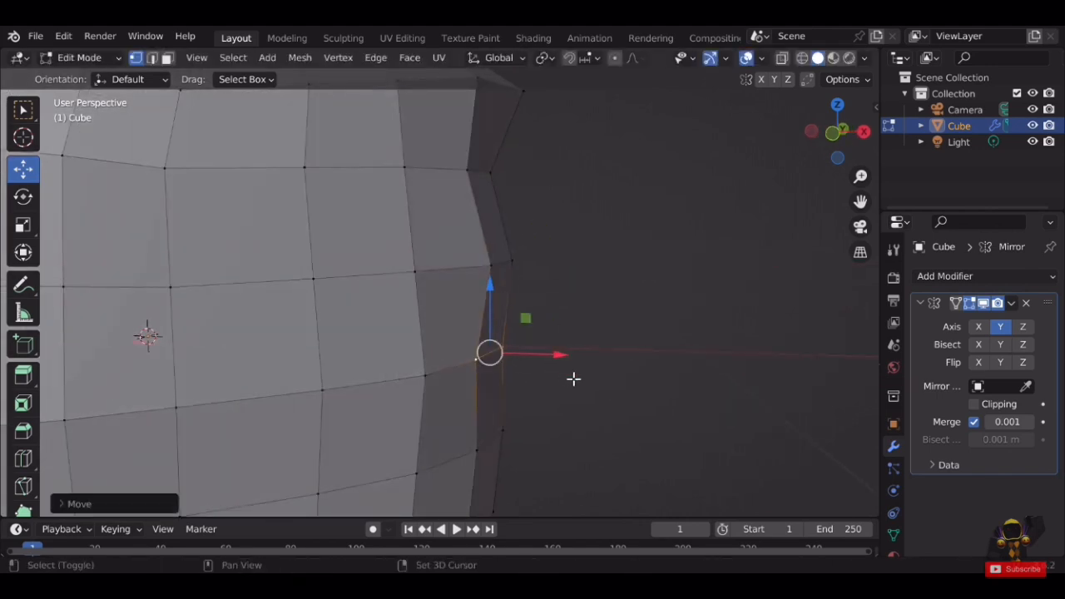
Examine the whole helmet from several angles in Object Mode and return to vertex editing.
middle_drag(573, 378, 388, 413)
scroll(578, 338, down, 3)
key(Tab)
middle_drag(578, 338, 647, 345)
scroll(645, 329, down, 2)
scroll(636, 337, up, 2)
middle_drag(623, 325, 600, 315)
scroll(569, 316, up, 1)
scroll(600, 314, down, 3)
middle_drag(433, 313, 522, 265)
scroll(665, 391, up, 2)
key(Tab)
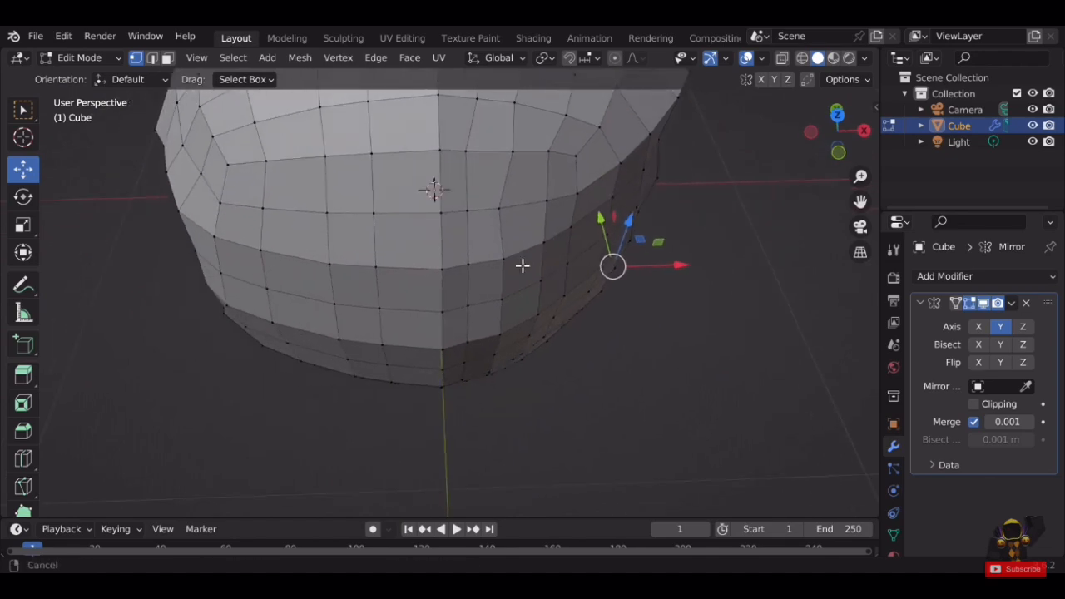
Undo the stray selection, select the edges in the middle of the helmet's side and move them.
scroll(522, 266, up, 2)
drag(409, 326, 409, 326)
key(ctrl+z)
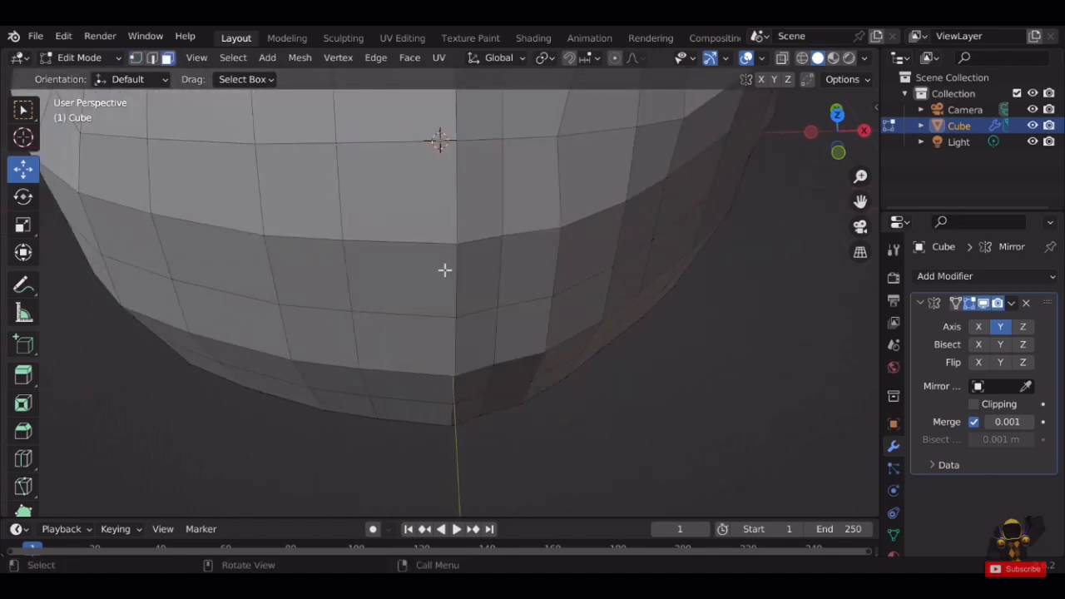
shift+click(463, 344)
middle_drag(463, 344, 568, 357)
drag(560, 337, 547, 325)
Select two vertical edges stacked on the helmet's outer side wall and move them along Y.
middle_drag(553, 326, 611, 271)
scroll(609, 273, up, 2)
click(581, 284)
shift+click(569, 359)
drag(545, 311, 539, 310)
middle_drag(628, 314, 499, 316)
scroll(449, 337, up, 1)
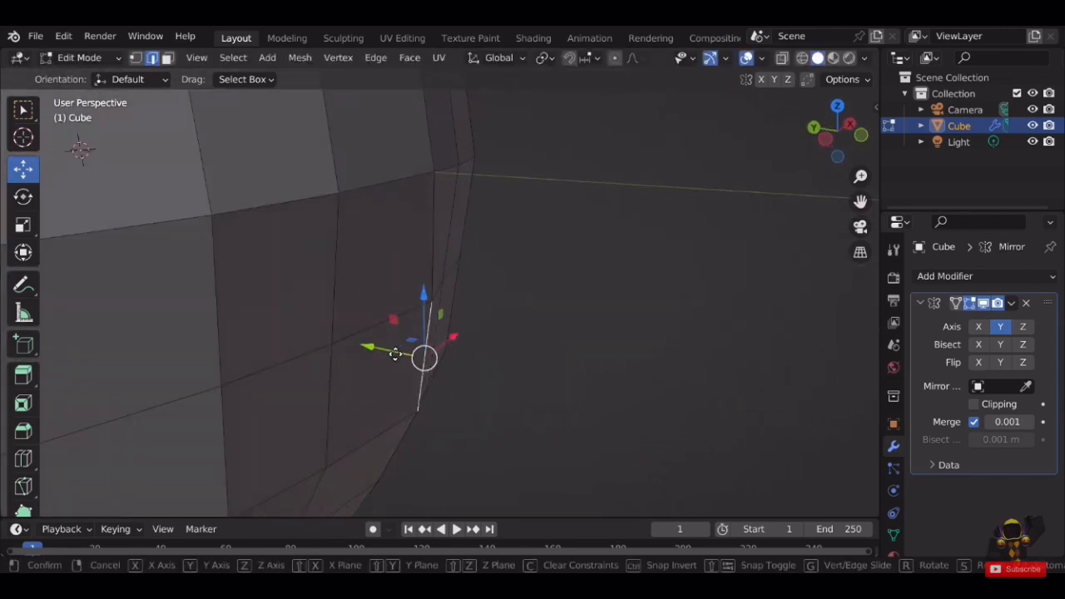
Examine the helmet's outline from above in Object Mode and return to edge editing.
shift+middle_drag(358, 274, 526, 275)
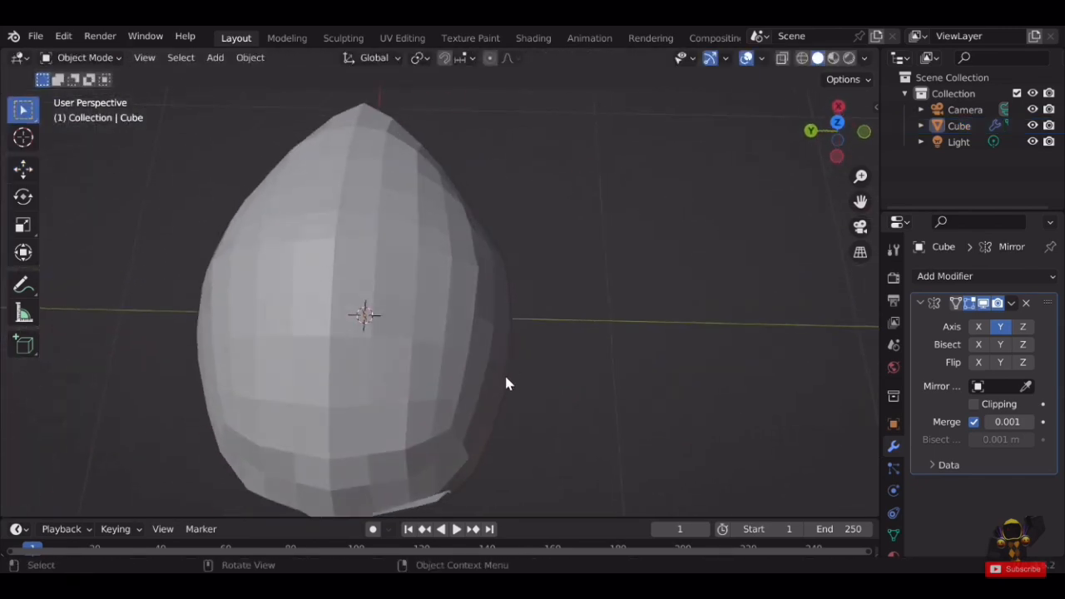
key(Tab)
scroll(532, 288, up, 2)
shift+middle_drag(672, 285, 382, 308)
scroll(539, 300, down, 2)
scroll(402, 308, up, 5)
scroll(611, 371, down, 4)
scroll(558, 322, down, 3)
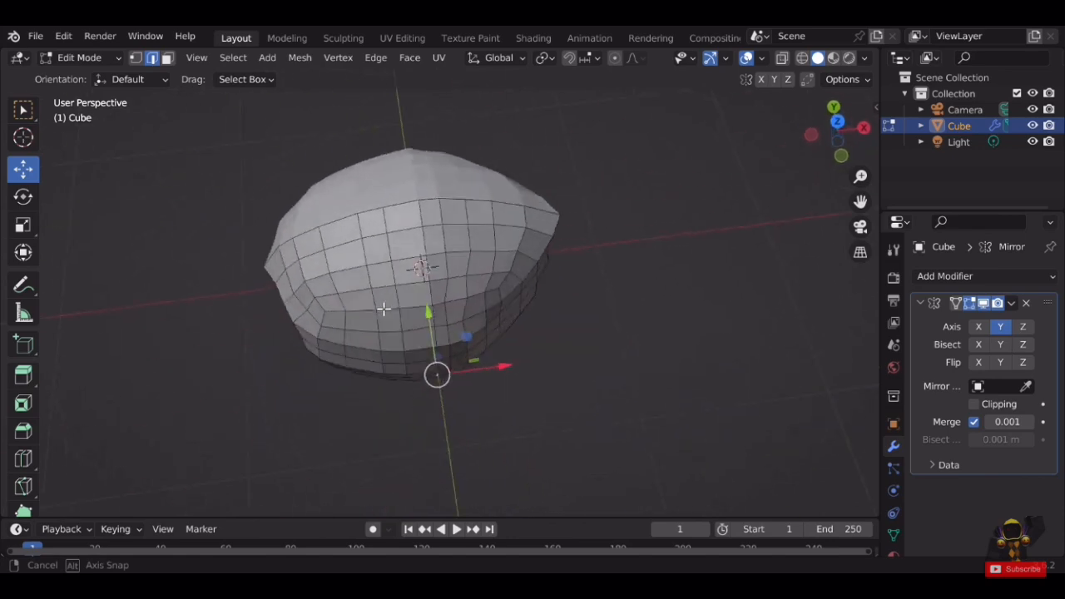
Move the selected side edges and the neighbouring edge pair outward along Y to round the side outline.
scroll(365, 336, up, 3)
mouse_move(501, 387)
middle_down()
mouse_move(627, 416)
mouse_move(449, 384)
mouse_move(475, 411)
mouse_move(486, 385)
middle_up()
scroll(447, 383, up, 2)
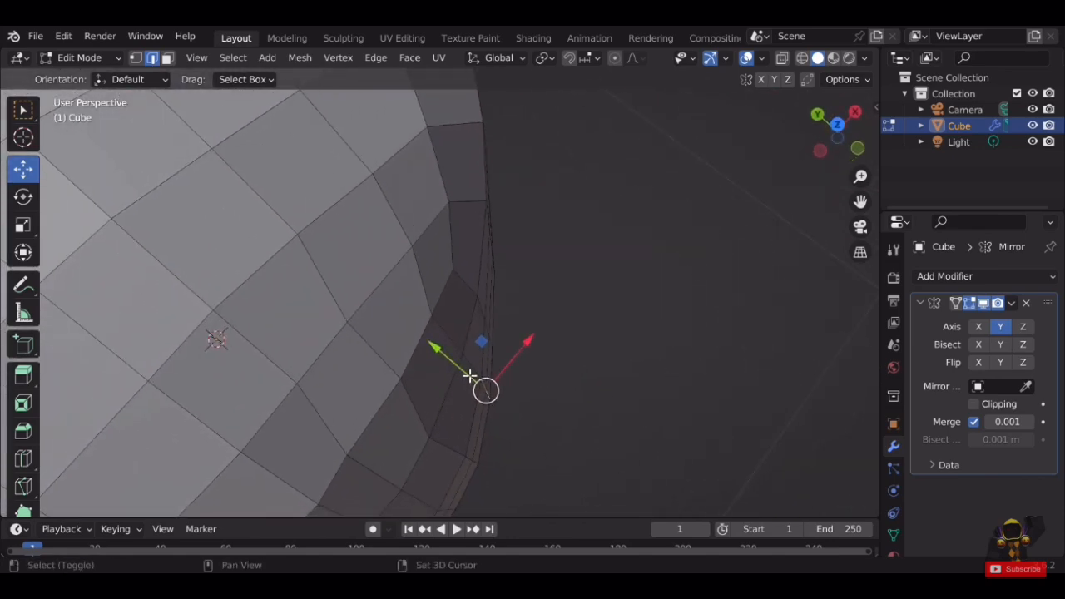
drag(467, 379, 475, 381)
scroll(544, 330, down, 4)
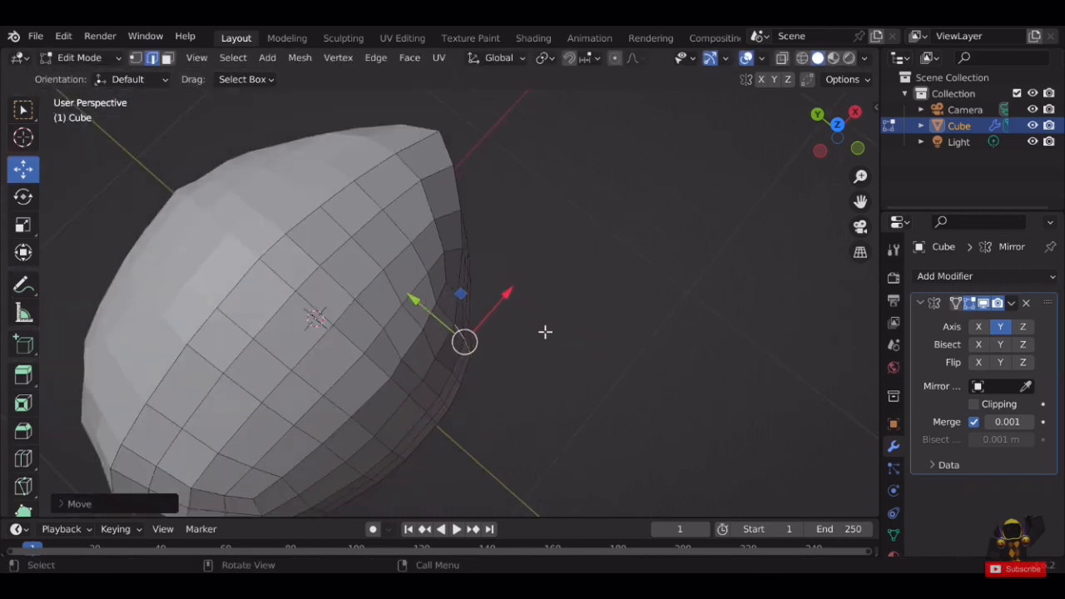
middle_drag(544, 331, 492, 308)
scroll(433, 301, up, 4)
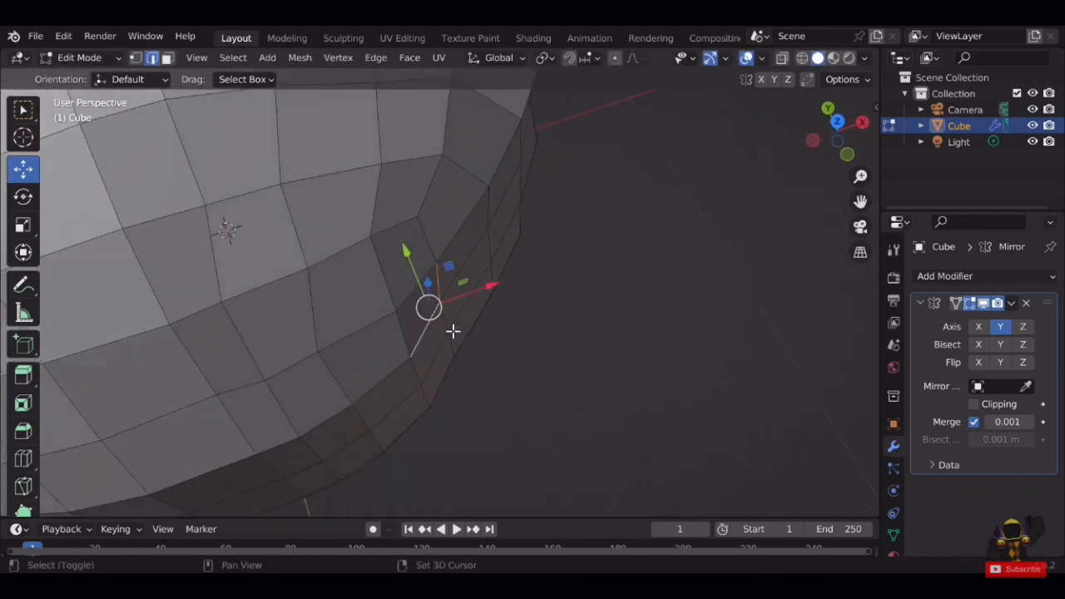
mouse_move(459, 341)
middle_down()
mouse_move(524, 330)
mouse_move(449, 324)
middle_up()
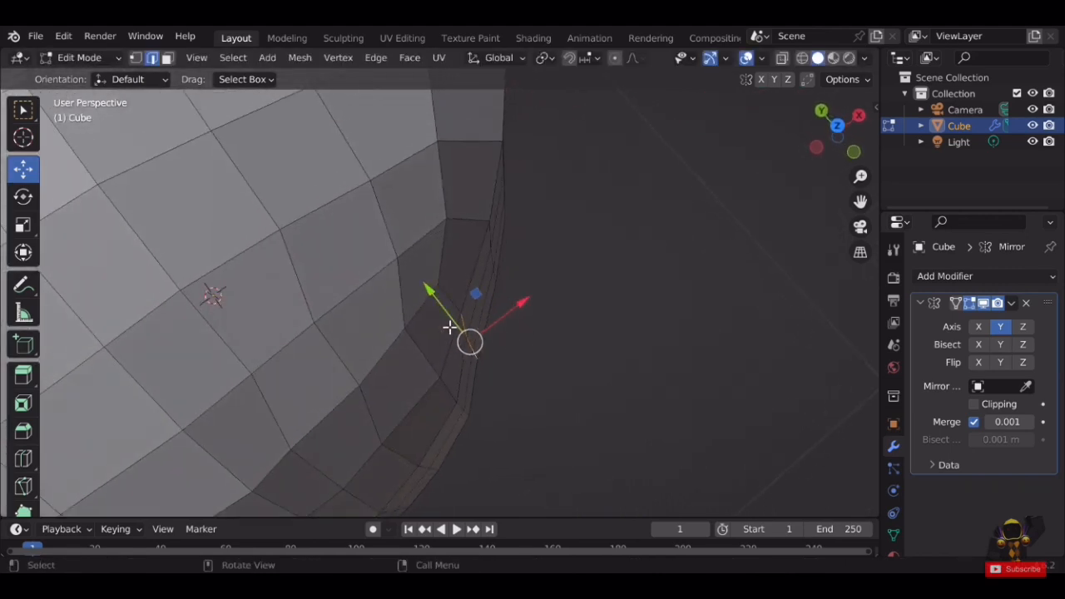
drag(449, 324, 466, 330)
Inspect the rounded side and the front opening in Object Mode and return to mesh editing.
scroll(544, 311, down, 3)
middle_drag(544, 312, 569, 308)
scroll(516, 287, down, 3)
key(Tab)
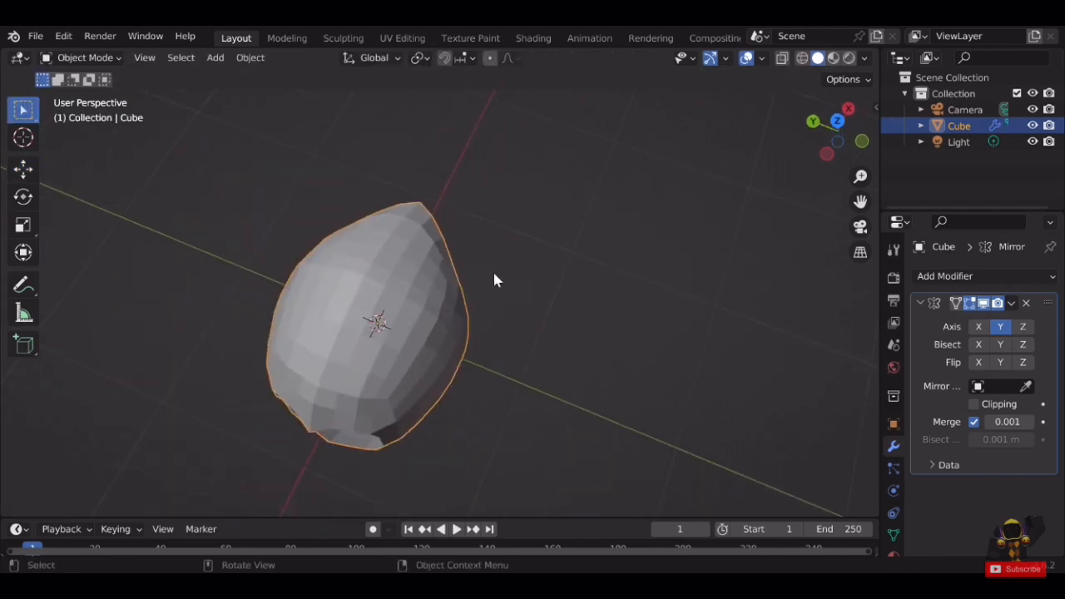
middle_drag(492, 275, 450, 183)
scroll(532, 308, up, 3)
scroll(532, 311, down, 2)
mouse_move(532, 310)
middle_down()
mouse_move(487, 290)
mouse_move(366, 297)
mouse_move(541, 302)
middle_up()
scroll(474, 282, up, 4)
key(Tab)
Move the vertices on the side edge of the front opening outward along Y and check the front view.
middle_drag(473, 280, 528, 220)
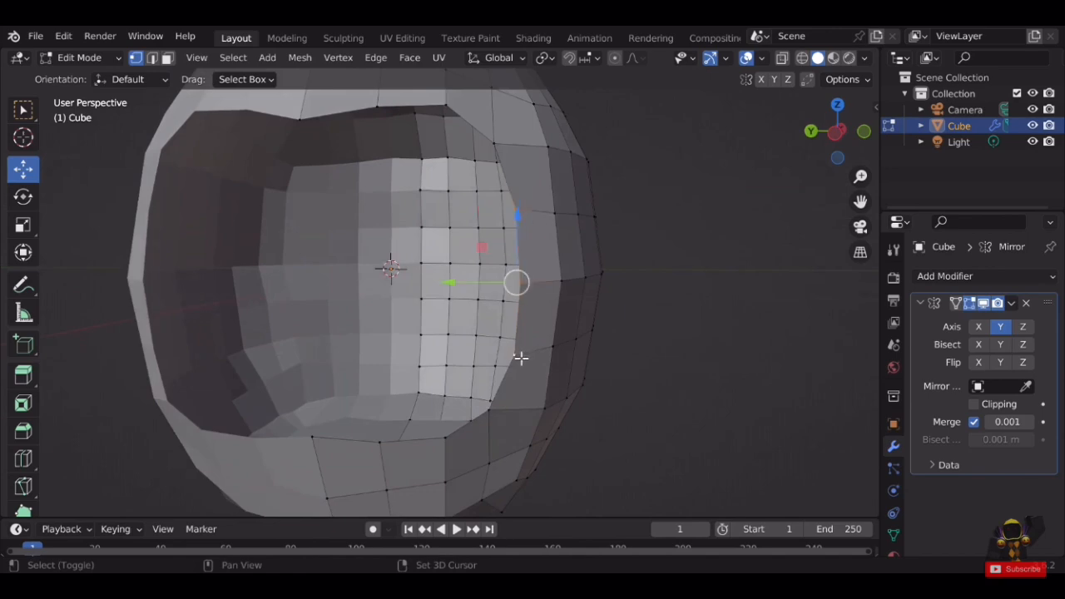
drag(493, 292, 506, 292)
middle_drag(506, 293, 417, 306)
drag(215, 364, 230, 363)
middle_drag(311, 337, 555, 334)
scroll(541, 295, up, 3)
right_click(508, 311)
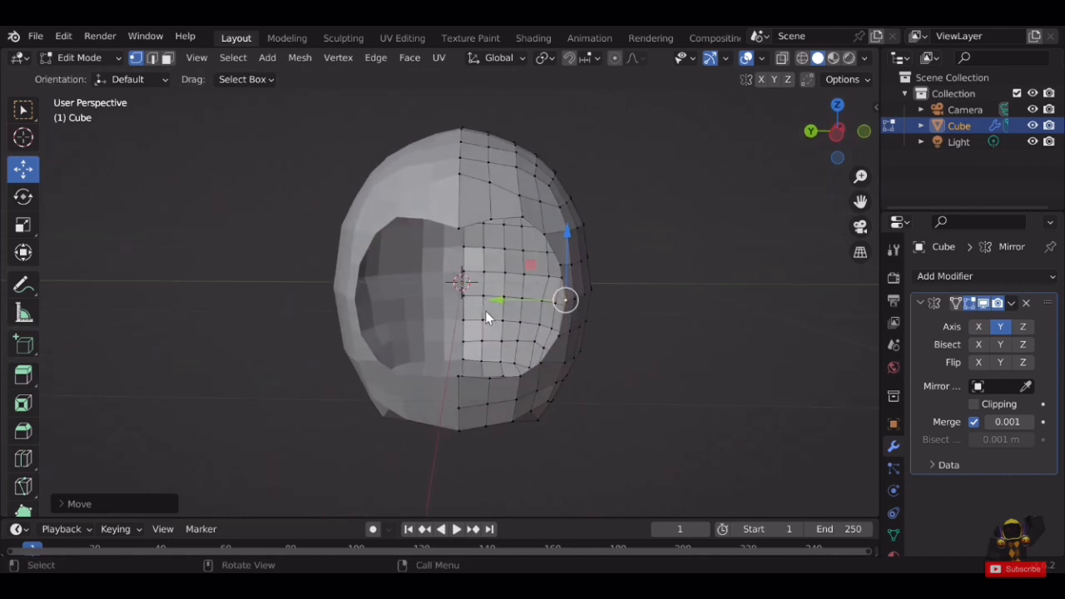
key(Tab)
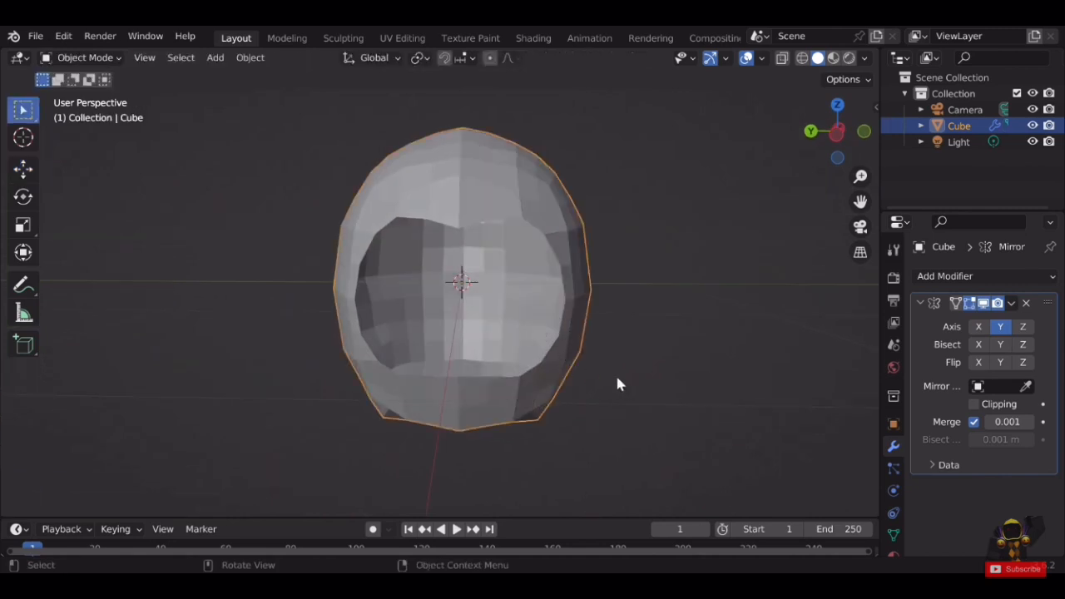
key(Tab)
Select the bottom vertices of the chin near the mirror seam and raise them along Z.
middle_drag(618, 380, 475, 423)
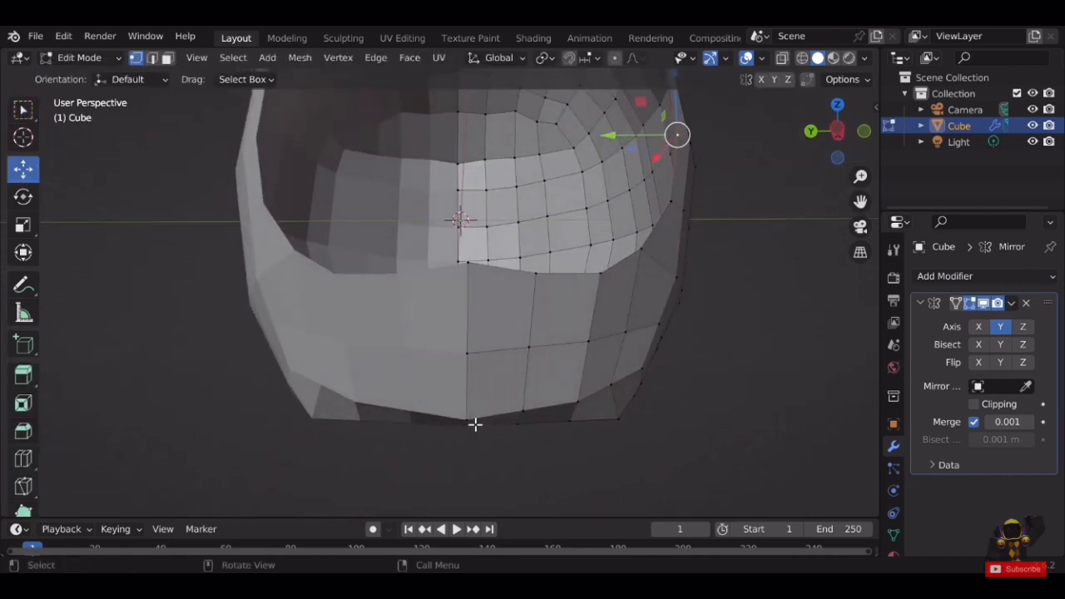
click(470, 340)
middle_drag(470, 340, 453, 310)
drag(453, 309, 458, 284)
middle_drag(457, 285, 582, 376)
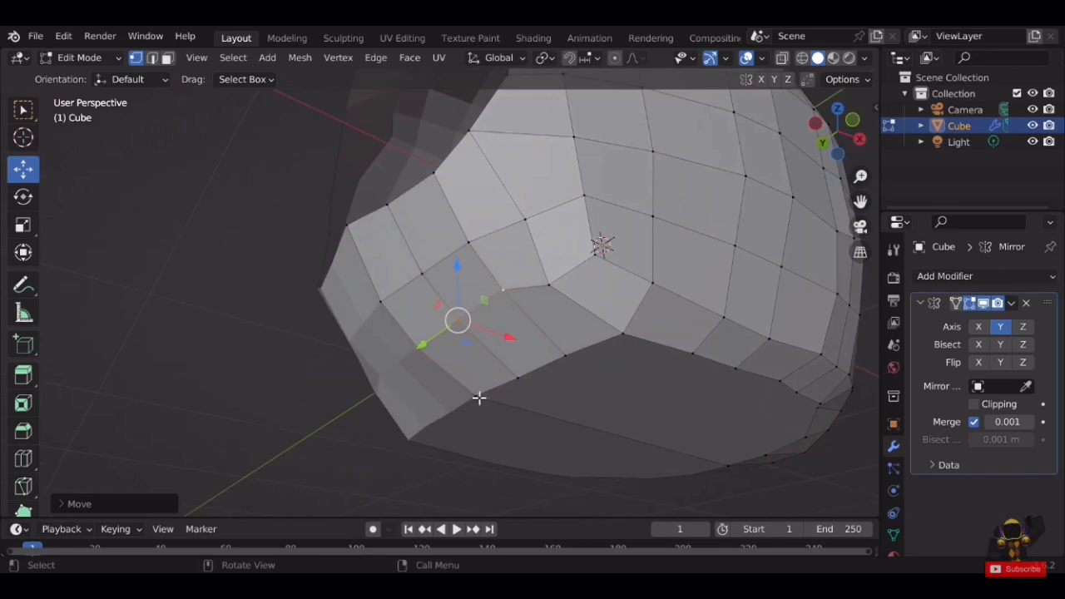
Raise the selected vertices at the front of the bottom rim along Z.
middle_drag(691, 363, 493, 346)
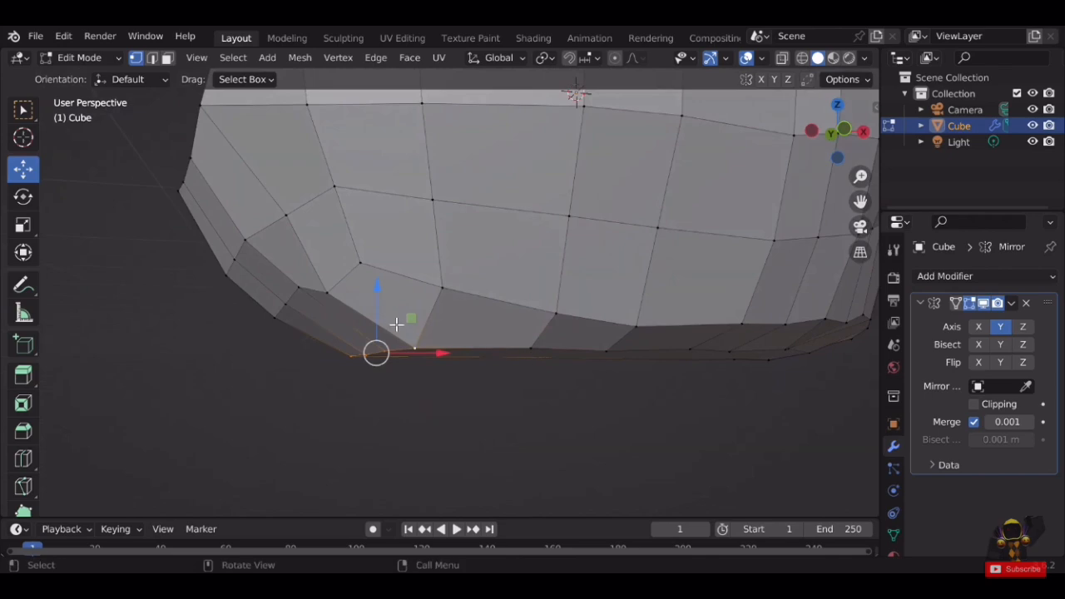
key(g)
key(z)
click(387, 286)
Raise two neighbouring vertices on the front part of the side's bottom rim one at a time along Z.
middle_drag(388, 285, 341, 341)
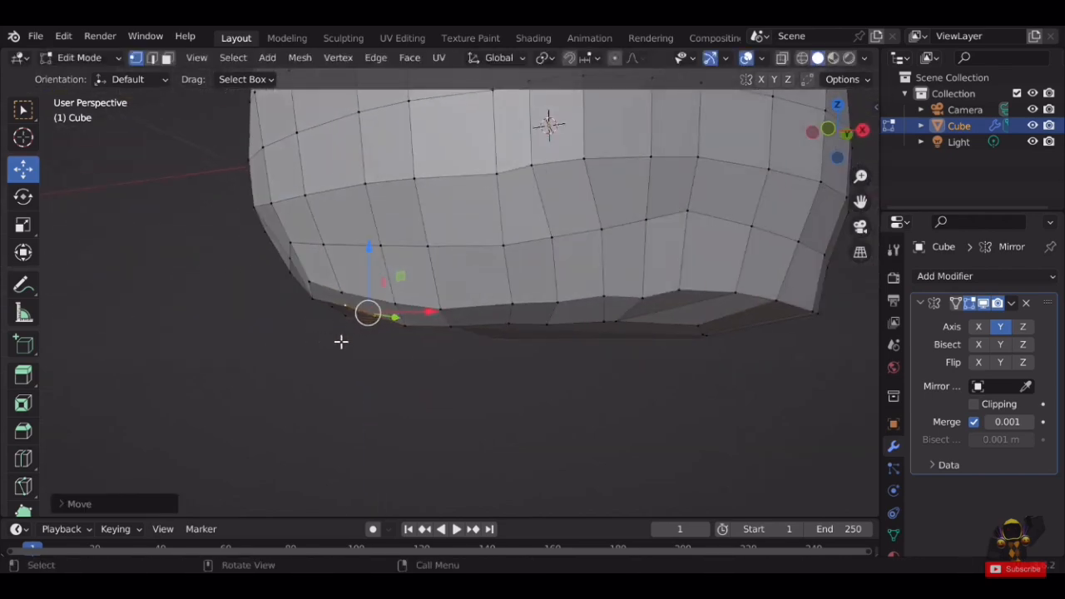
middle_drag(415, 331, 445, 328)
key(g)
key(z)
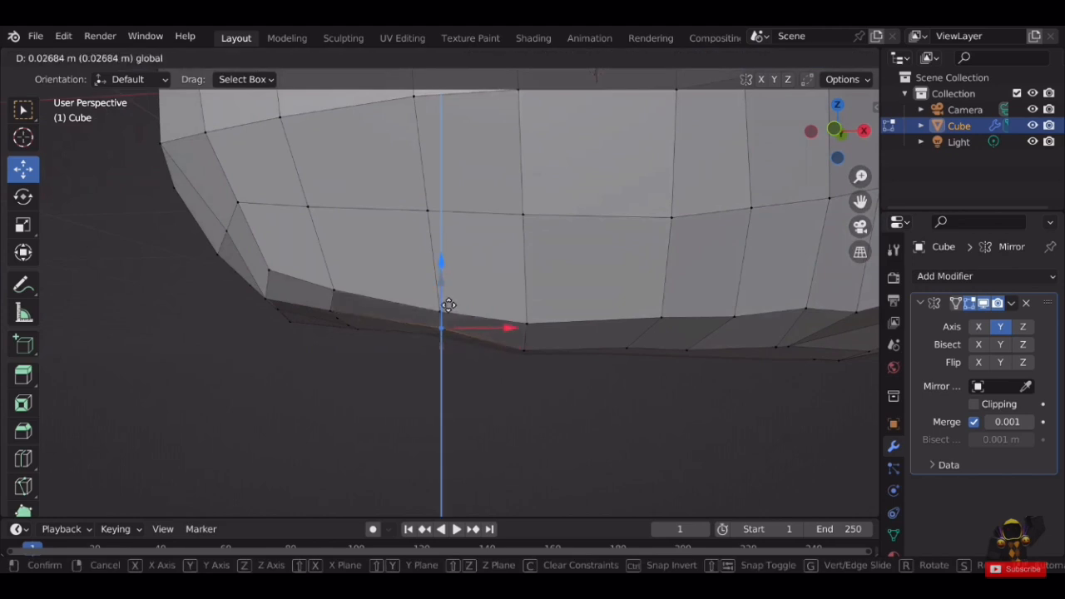
click(533, 349)
key(g)
key(z)
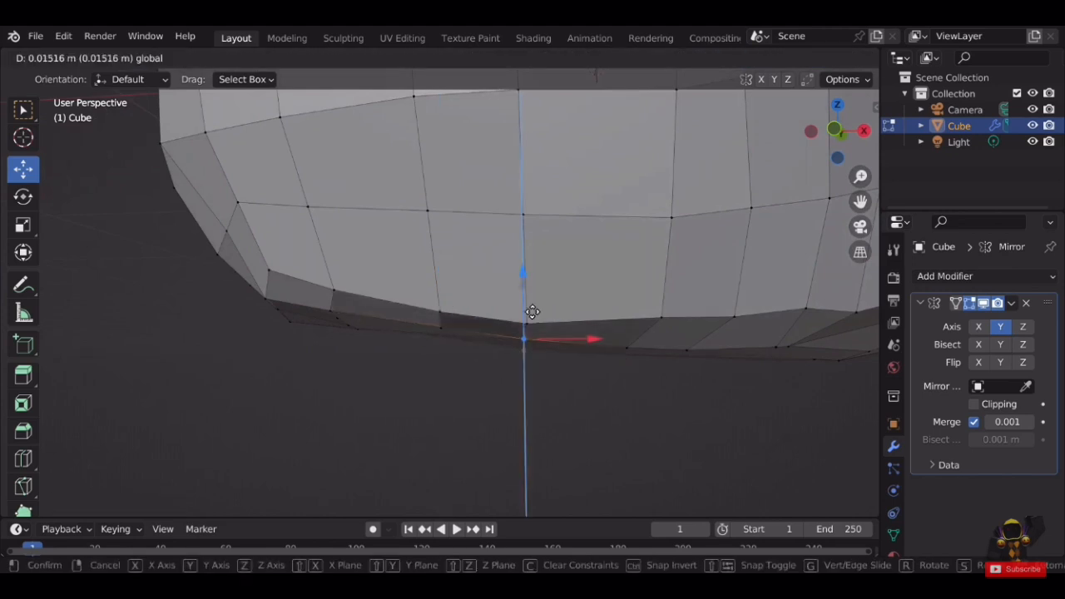
click(621, 363)
Raise further vertices along the side's bottom rim along Z to even out its curve.
middle_drag(620, 364, 448, 378)
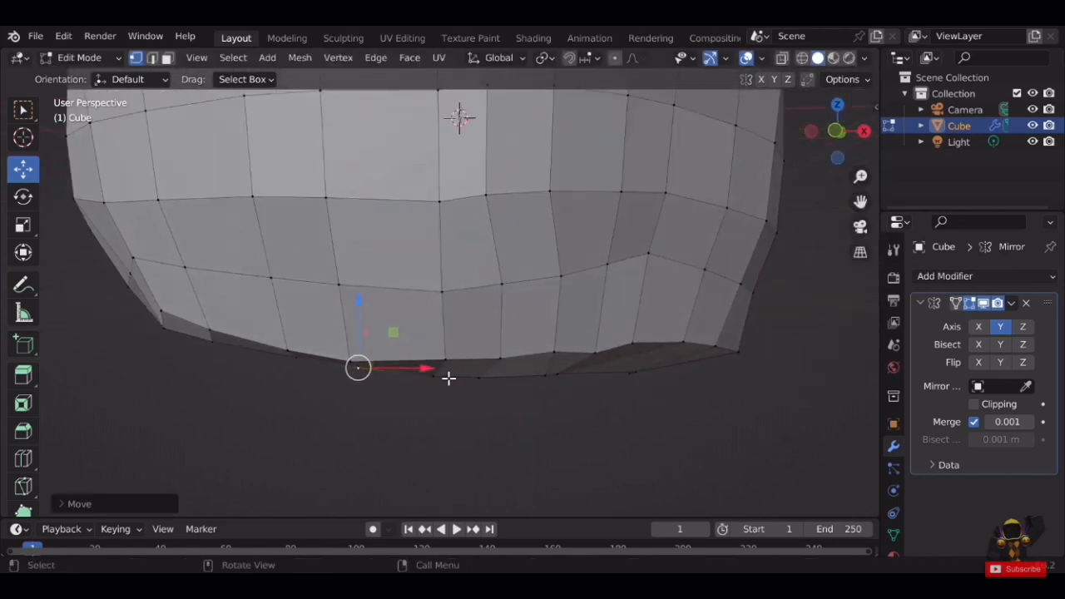
key(g)
key(z)
click(471, 312)
middle_drag(471, 312, 518, 295)
key(g)
key(z)
click(429, 322)
Preview the helmet with Shade Smooth in Object Mode, view it from the front and undo the shading.
key(Tab)
right_click(497, 248)
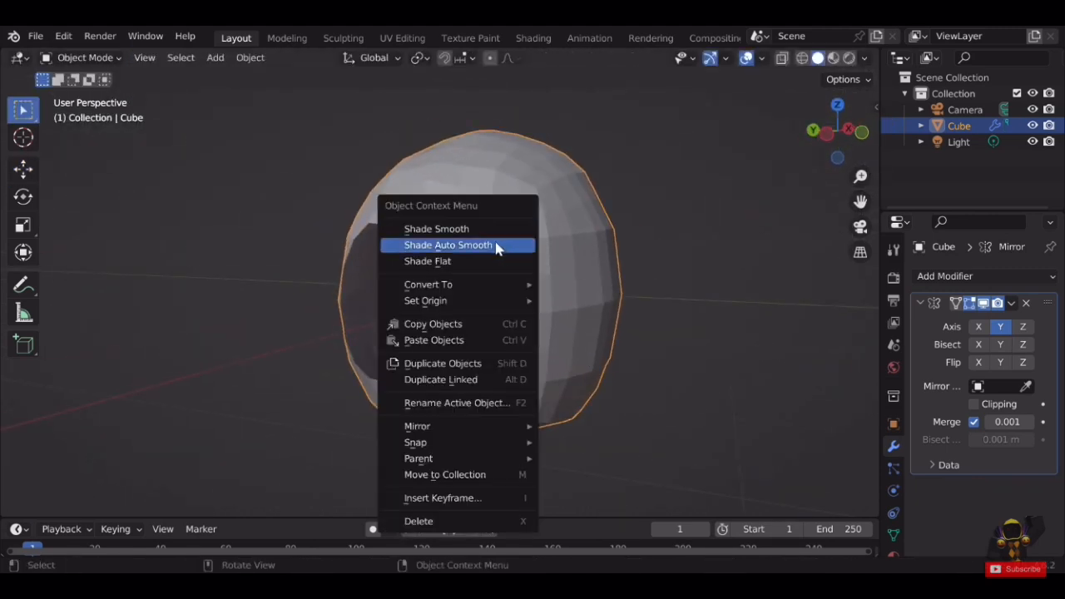
click(484, 234)
mouse_move(541, 257)
middle_down()
mouse_move(408, 276)
mouse_move(403, 294)
mouse_move(405, 257)
mouse_move(598, 264)
middle_up()
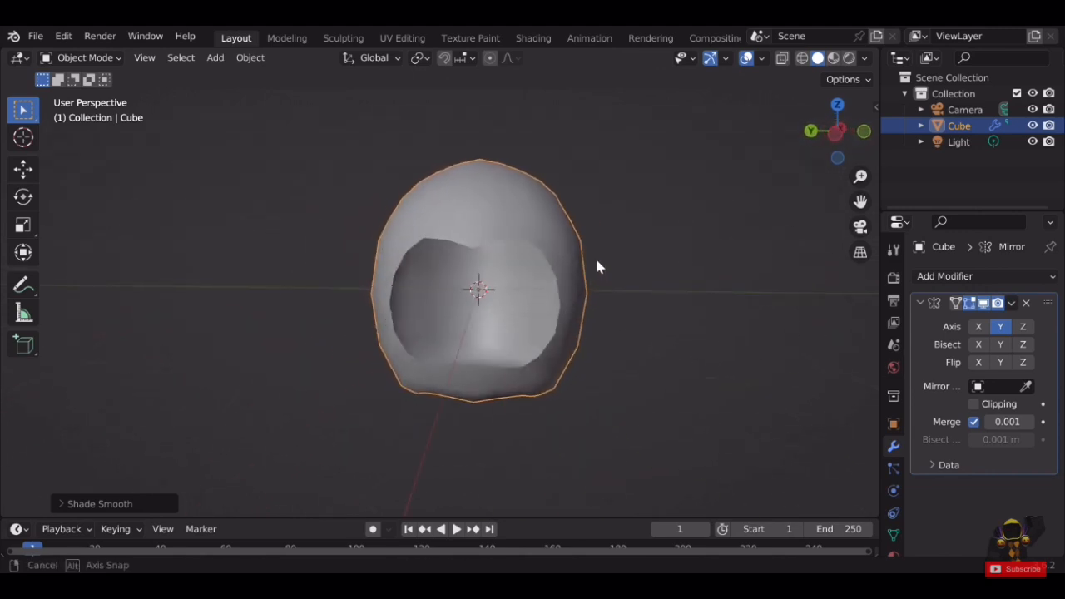
key(ctrl+z)
scroll(682, 304, up, 2)
click(723, 279)
Return to mesh editing and select the band of faces running along the helmet's upper side.
key(Tab)
middle_drag(586, 219, 515, 281)
scroll(553, 259, down, 2)
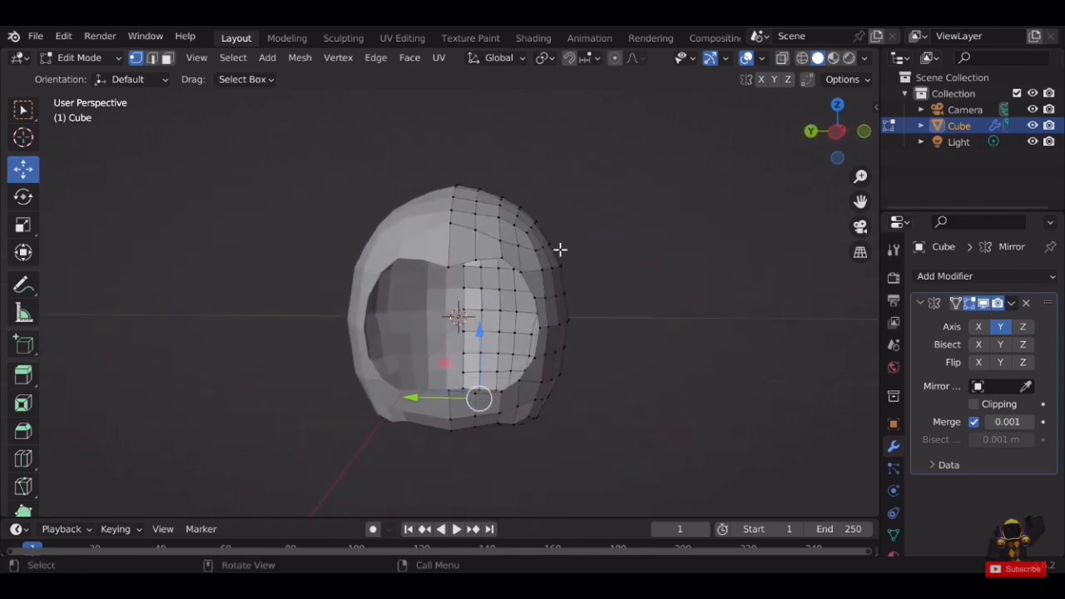
middle_drag(560, 247, 424, 268)
scroll(586, 229, up, 2)
scroll(415, 268, up, 3)
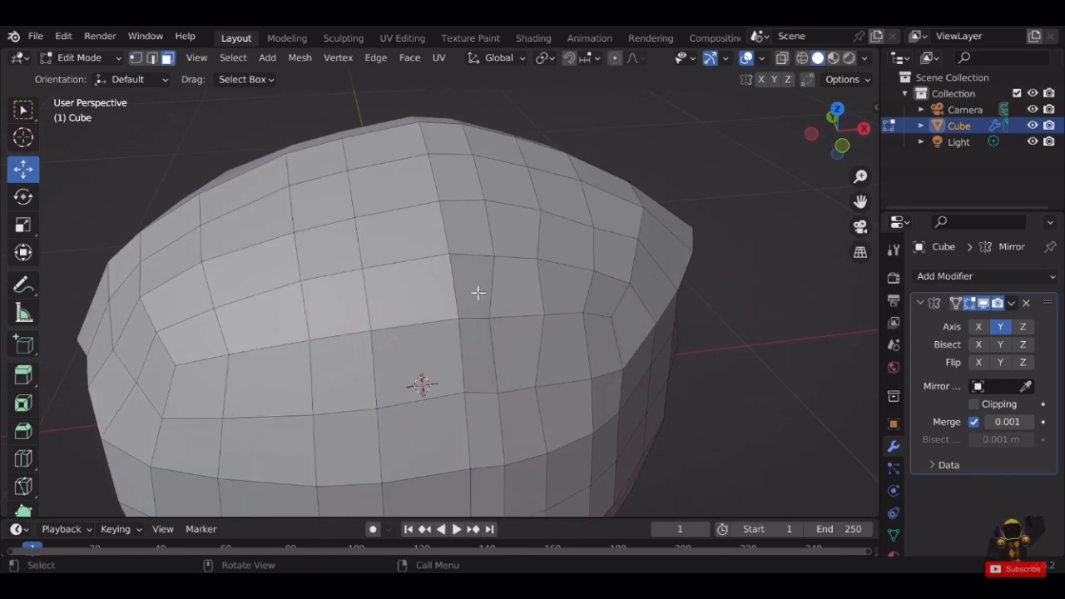
drag(315, 314, 316, 314)
middle_drag(316, 315, 374, 357)
shift+click(335, 333)
shift+click(366, 378)
shift+click(251, 388)
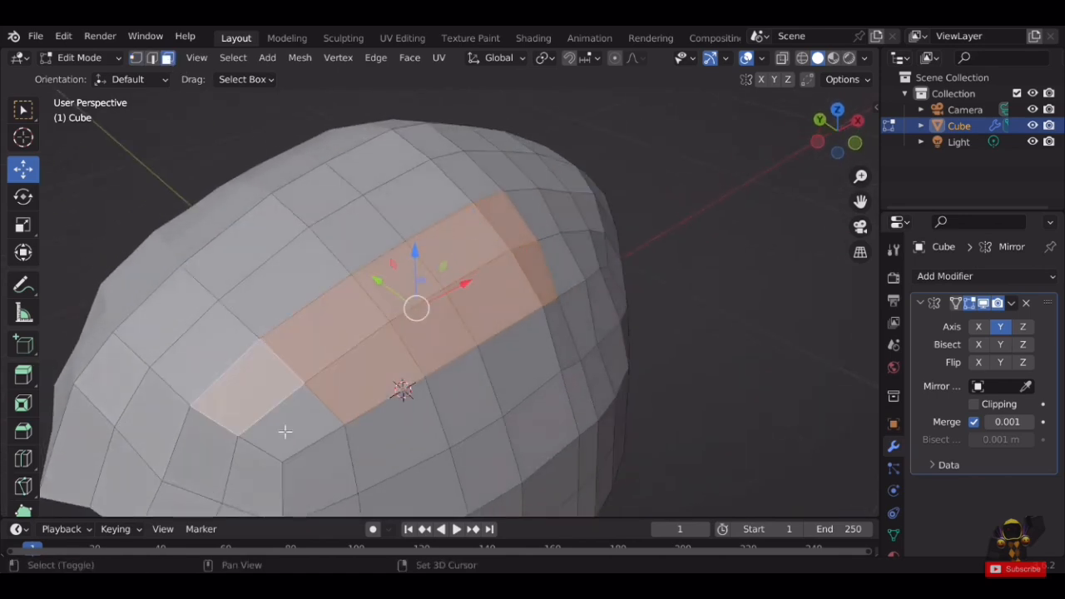
shift+click(285, 429)
Select the row of edges running along the upper side and adjust its height along Z.
middle_drag(287, 427, 550, 251)
shift+click(576, 332)
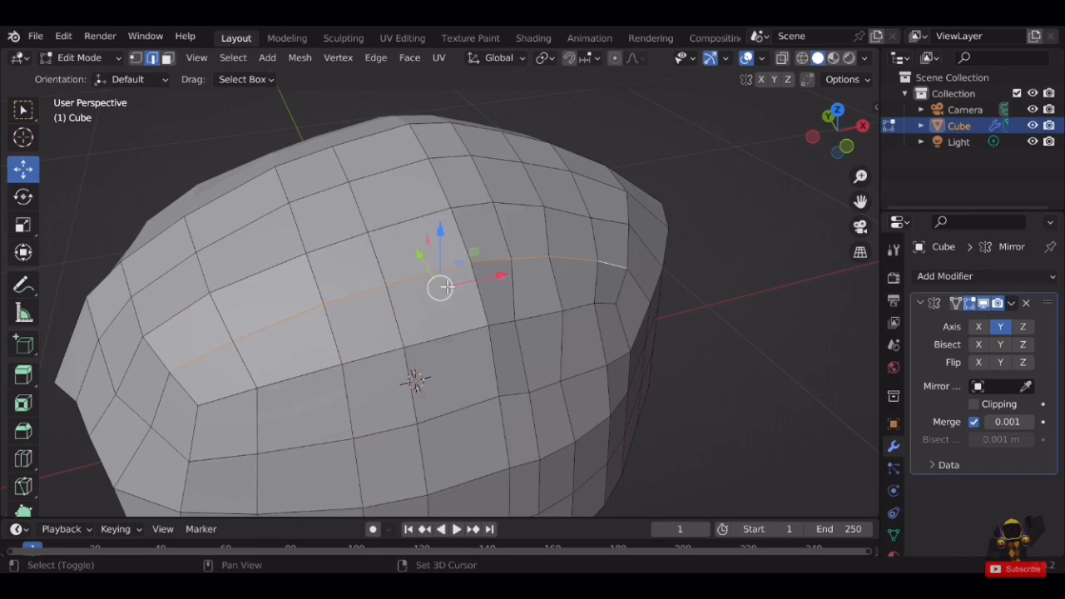
middle_drag(446, 288, 535, 178)
drag(535, 178, 537, 183)
mouse_move(537, 183)
middle_down()
mouse_move(632, 183)
mouse_move(523, 188)
middle_up()
drag(524, 188, 535, 198)
Select the edge rows nearer the crown in turn and shift them slightly along Z to round the top.
middle_drag(534, 197, 466, 255)
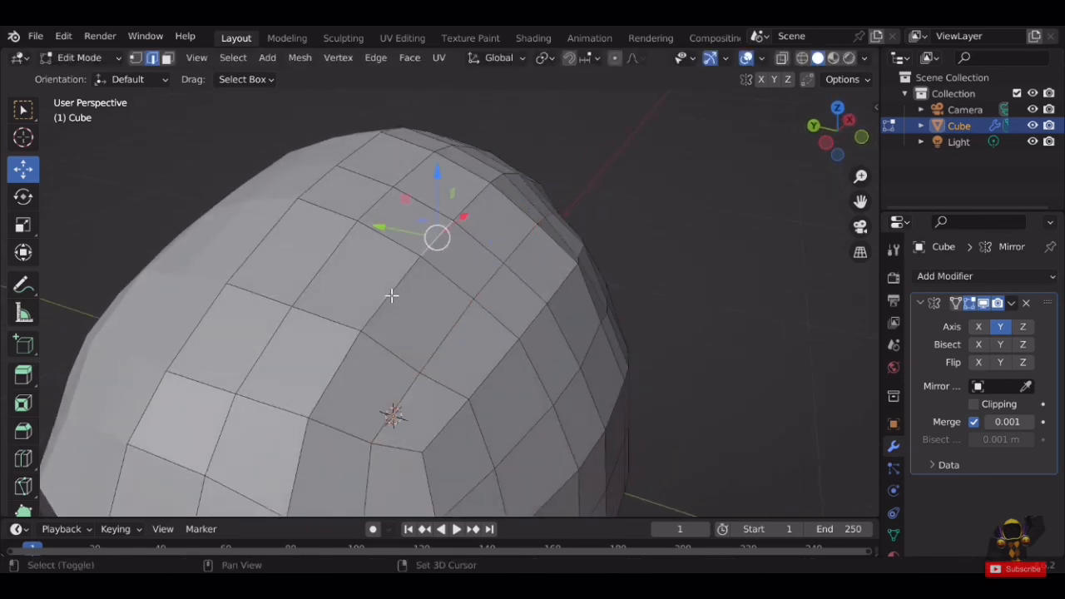
middle_drag(524, 211, 412, 238)
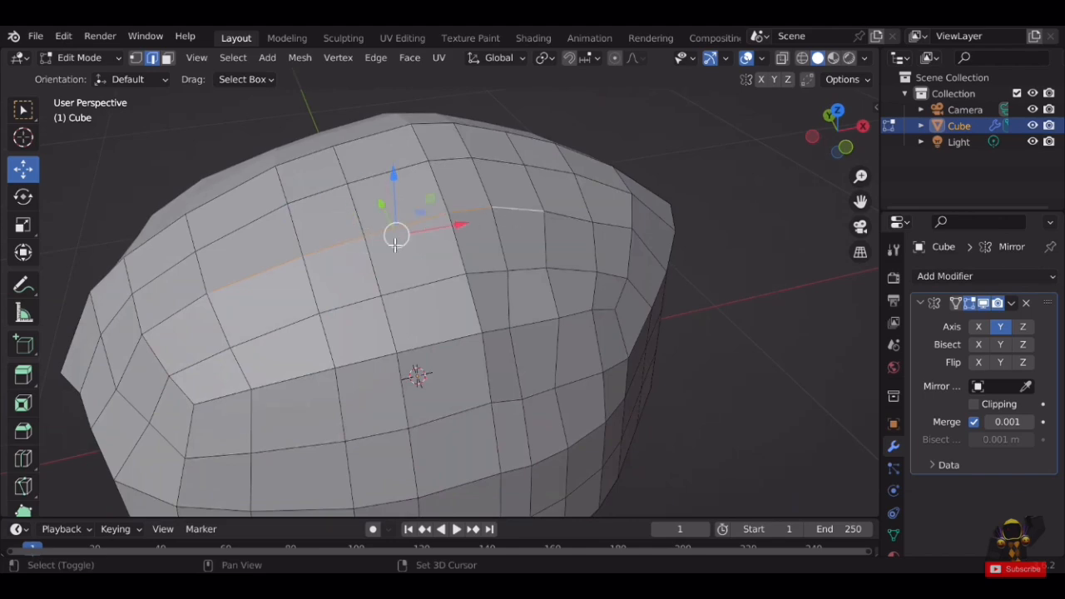
middle_drag(362, 267, 497, 177)
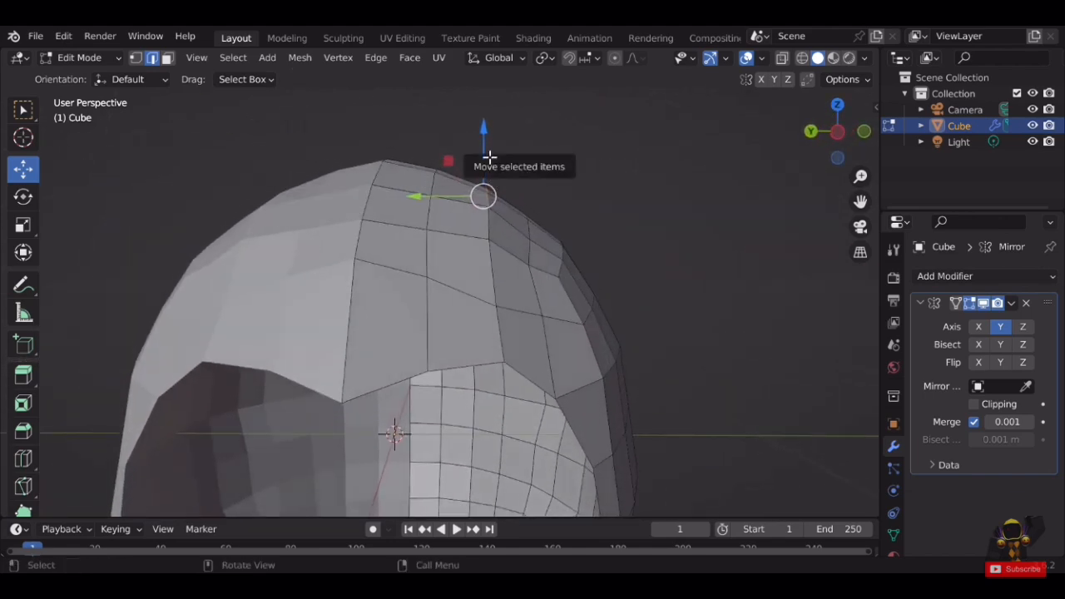
drag(489, 156, 494, 168)
middle_drag(493, 168, 319, 295)
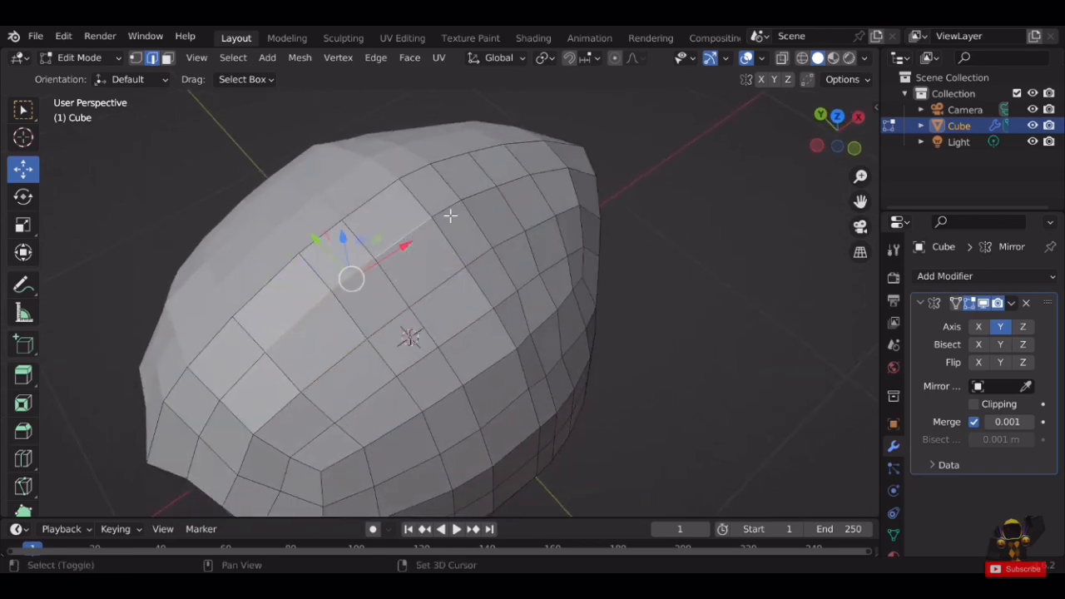
middle_drag(510, 191, 541, 147)
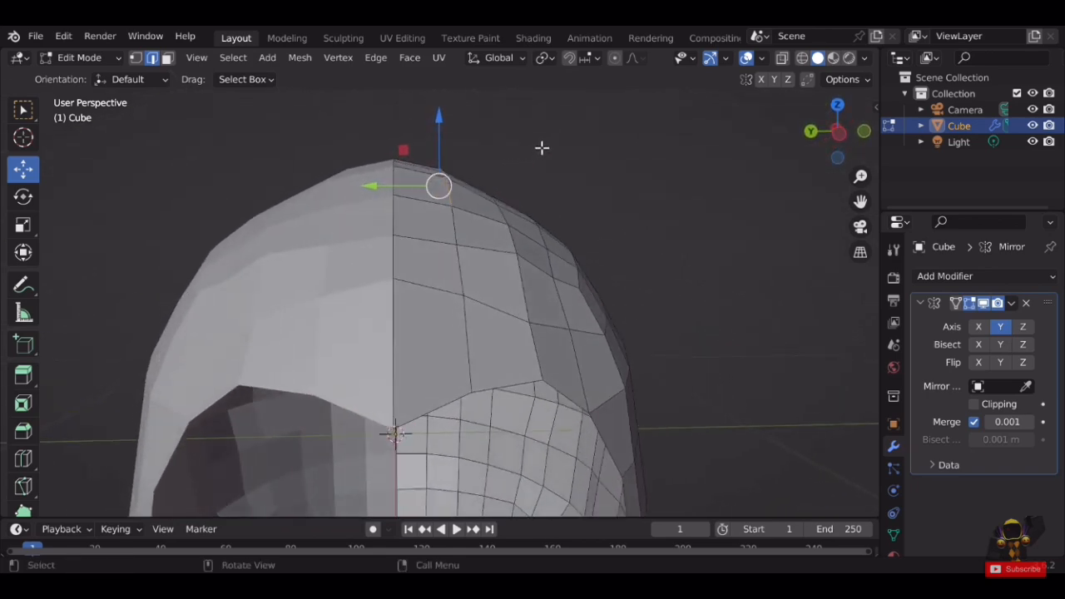
drag(449, 142, 468, 130)
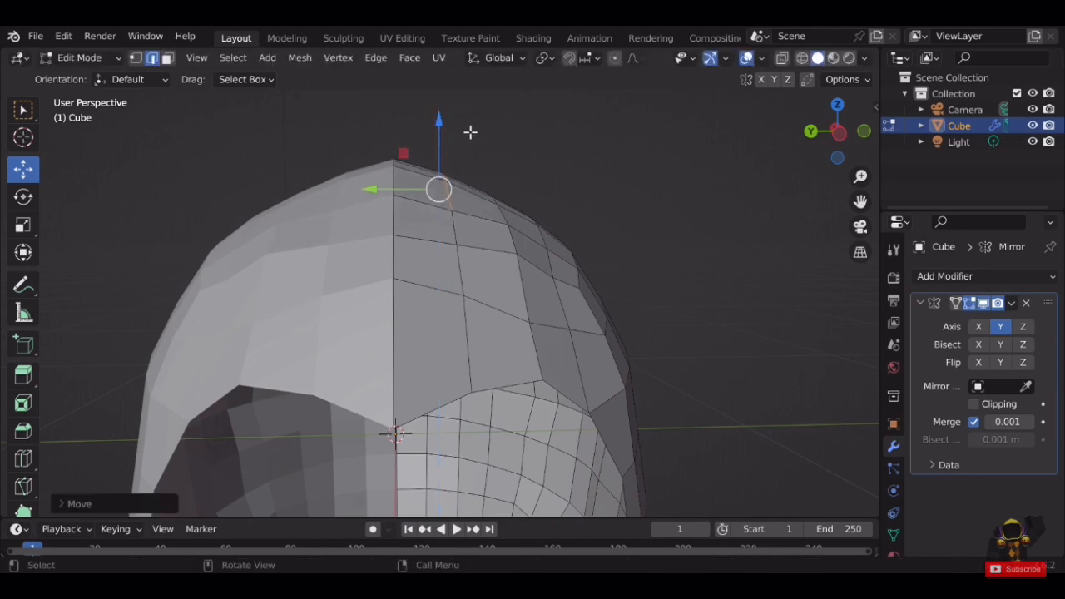
Inspect the rounded top and overall silhouette from the front in Object Mode.
key(Tab)
scroll(516, 166, down, 5)
click(544, 230)
scroll(540, 225, up, 2)
click(507, 255)
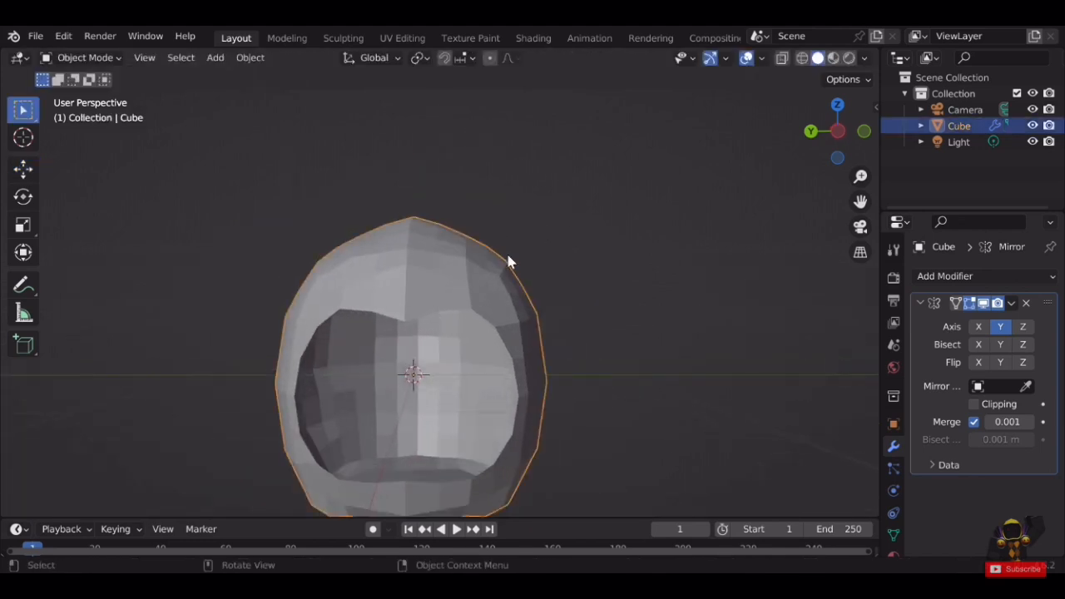
middle_drag(508, 255, 541, 233)
scroll(554, 220, down, 2)
click(555, 220)
click(463, 283)
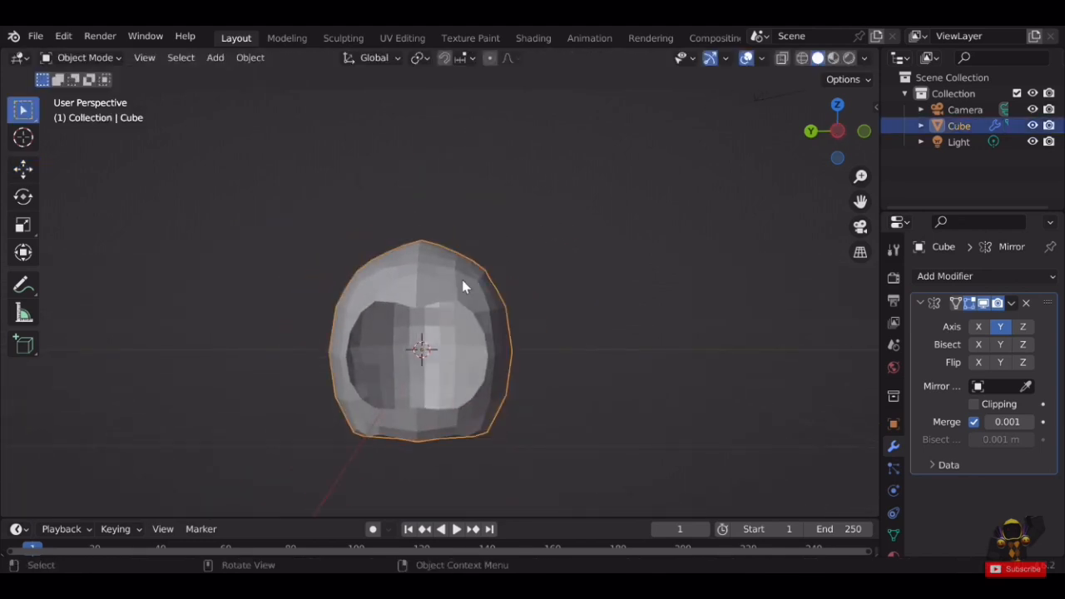
scroll(464, 286, up, 4)
mouse_move(463, 285)
middle_down()
mouse_move(474, 305)
mouse_move(448, 288)
middle_up()
Return to mesh editing, select a lower row of edges along the upper side and lower it along Z.
key(Tab)
scroll(447, 288, up, 2)
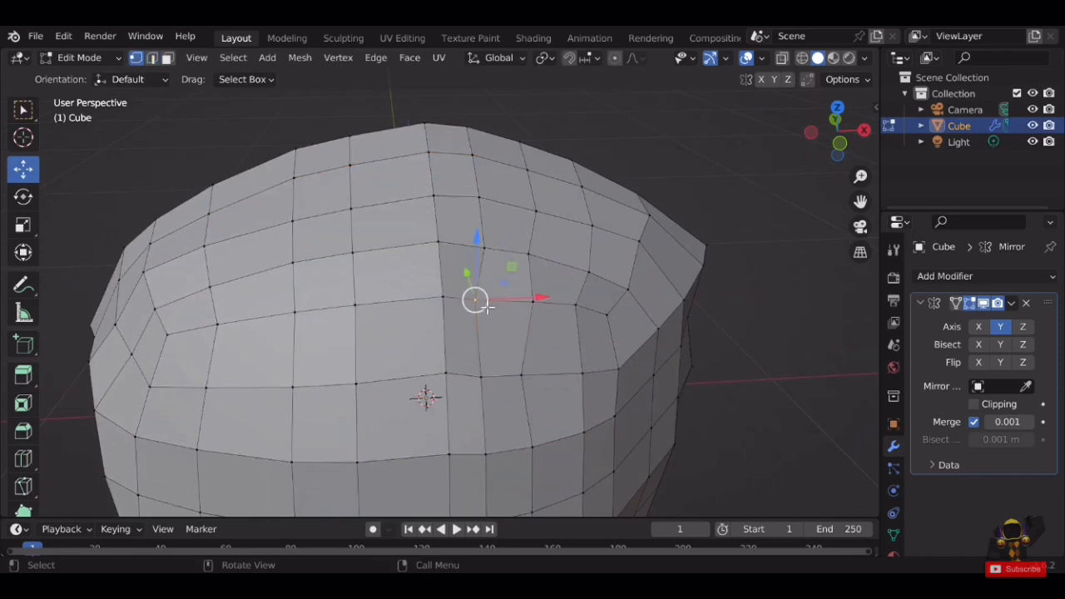
drag(517, 304, 537, 302)
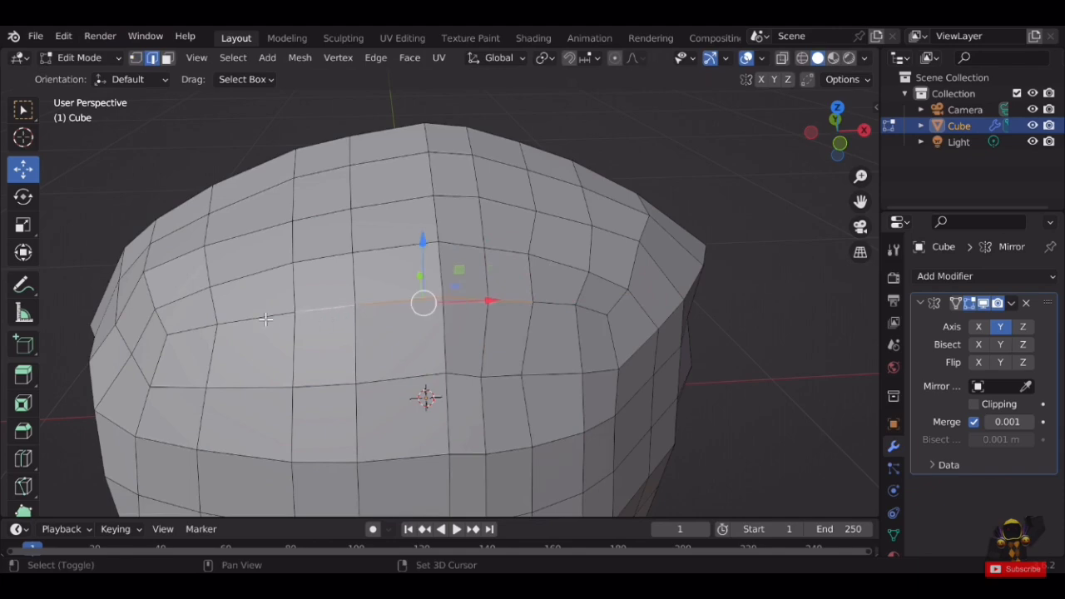
middle_drag(544, 308, 571, 203)
drag(570, 202, 575, 214)
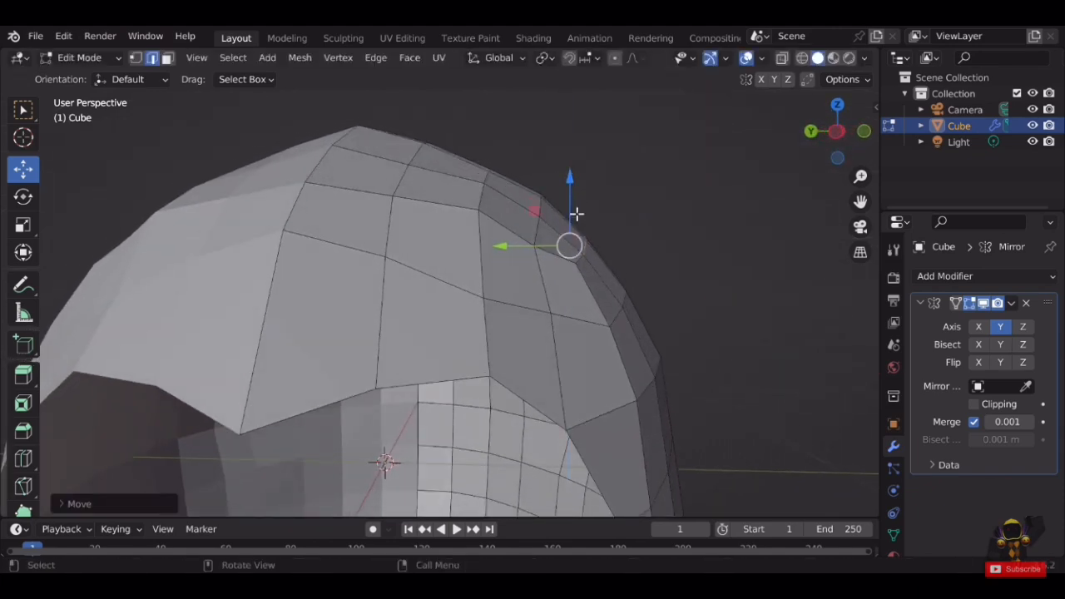
Select the corner vertex at the front end of the upper side's edge rows and lower it along Z.
scroll(617, 241, down, 3)
mouse_move(618, 242)
middle_down()
mouse_move(633, 237)
mouse_move(616, 247)
middle_up()
scroll(615, 246, up, 2)
scroll(615, 247, up, 2)
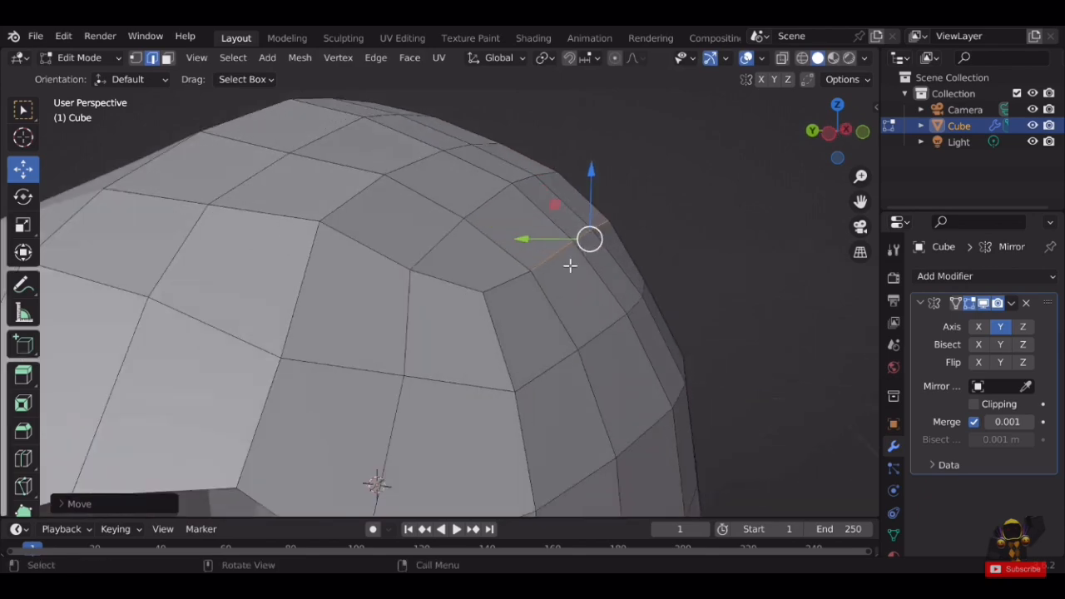
click(485, 292)
middle_drag(528, 247, 554, 233)
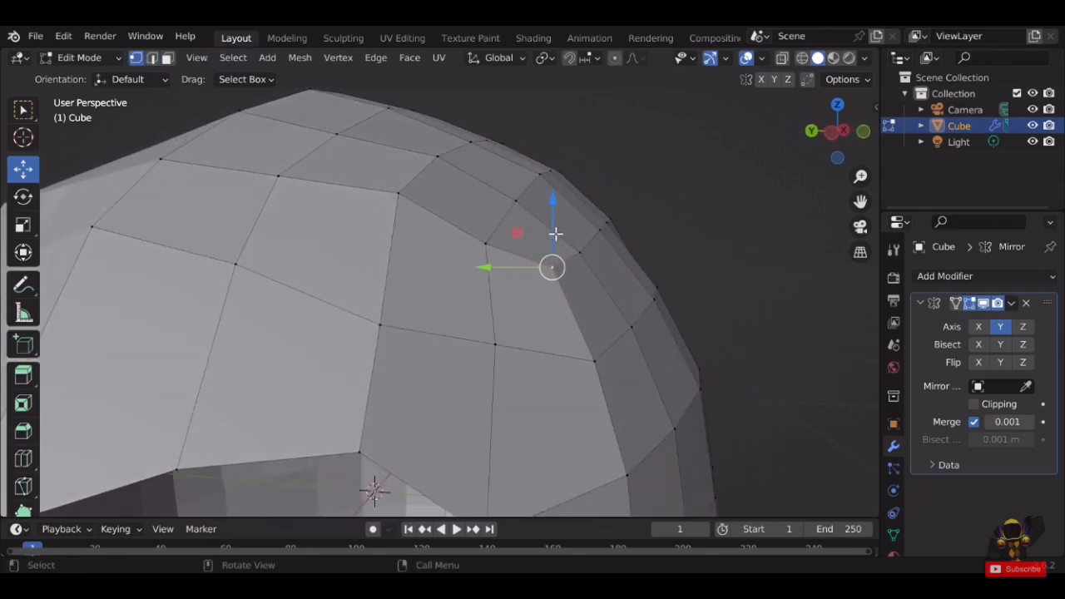
drag(554, 233, 574, 257)
middle_drag(575, 257, 729, 376)
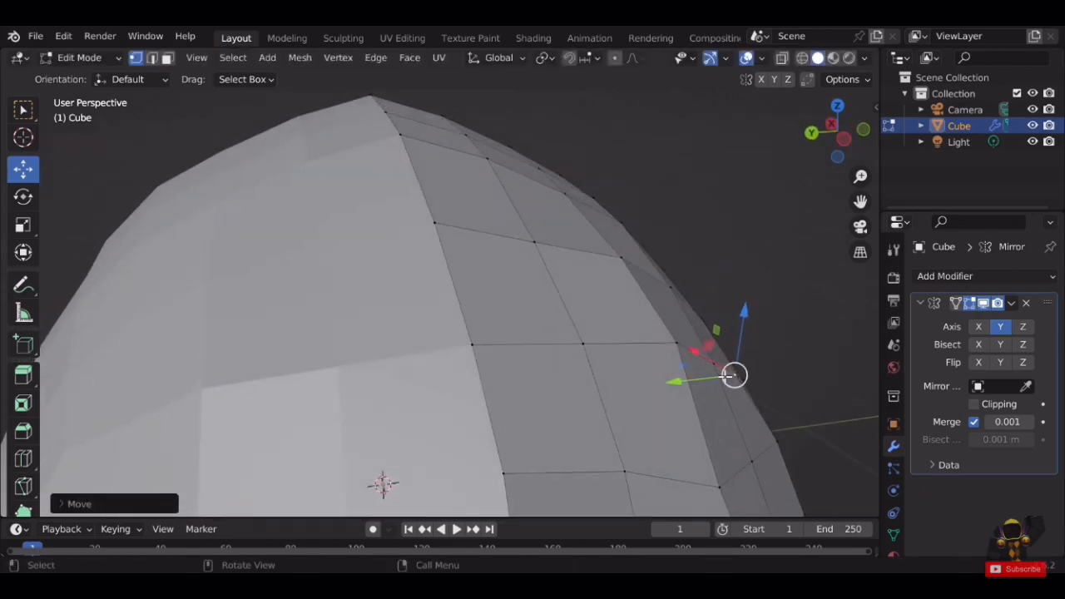
Preview the helmet with Shade Smooth in Object Mode, check the rounded top and undo the shading.
scroll(572, 329, down, 5)
key(Tab)
right_click(383, 257)
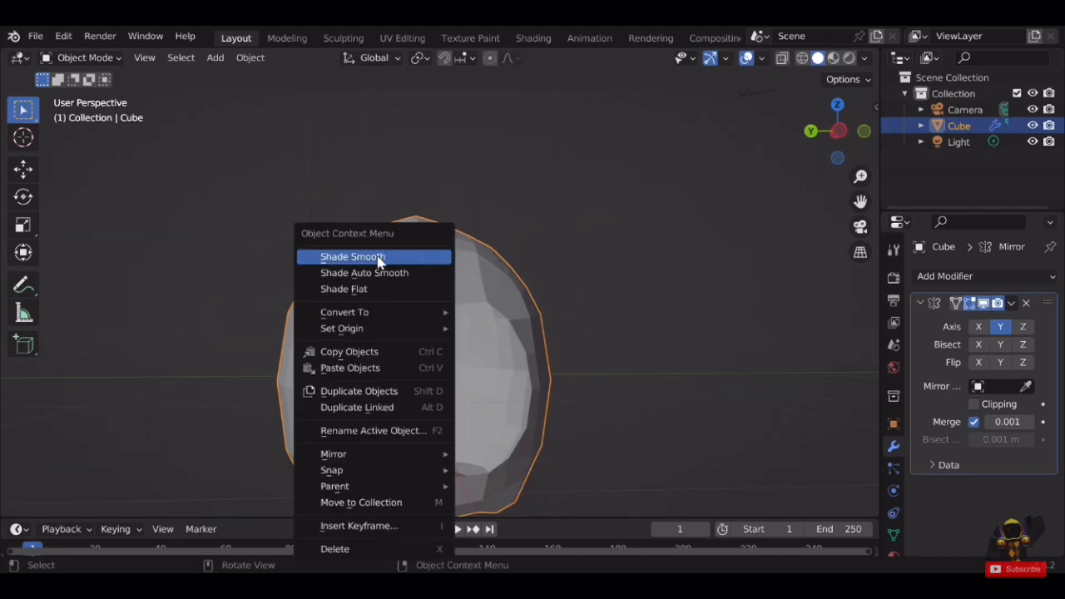
click(380, 257)
scroll(677, 270, down, 4)
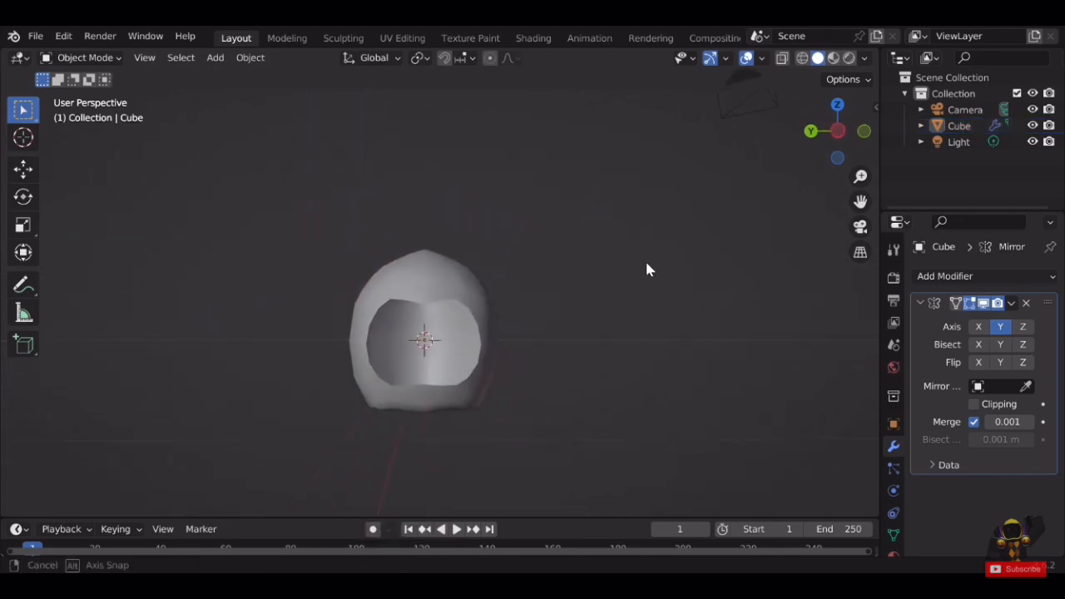
scroll(647, 265, up, 3)
key(ctrl+z)
scroll(663, 267, up, 3)
key(ctrl+z)
click(700, 257)
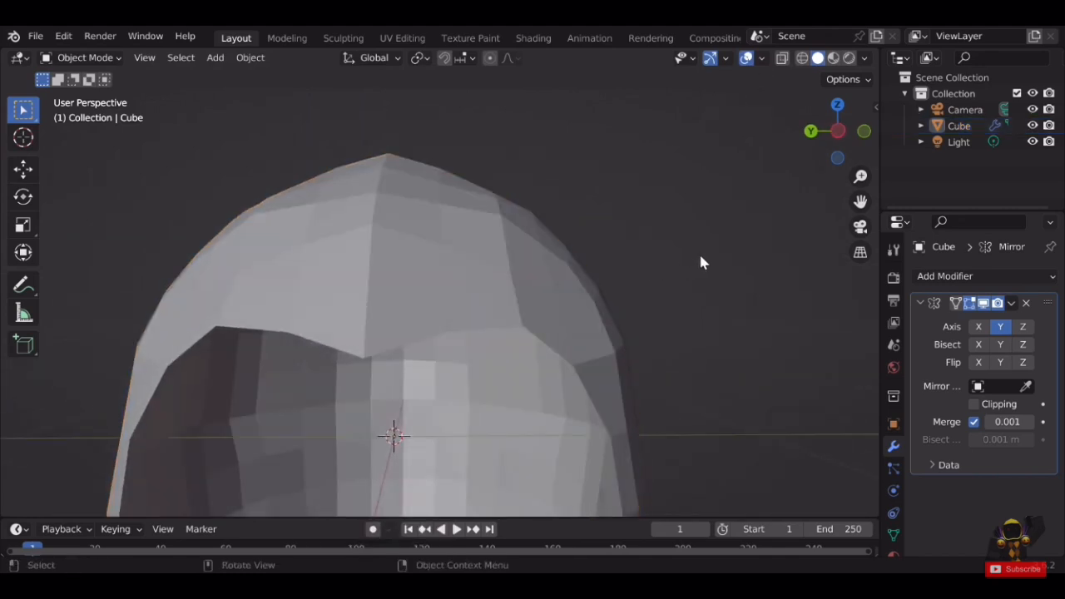
Return to mesh editing and move vertices above the front opening's upper corner along X.
middle_drag(700, 257, 440, 317)
key(Tab)
middle_drag(537, 308, 558, 263)
scroll(544, 267, up, 2)
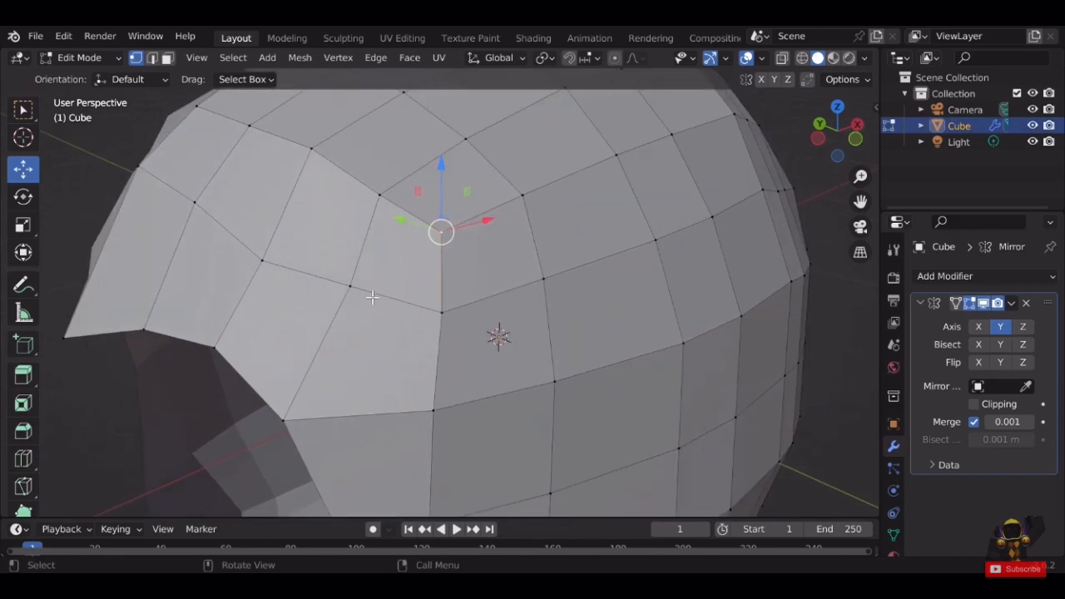
click(372, 297)
middle_drag(372, 297, 573, 404)
key(g)
key(x)
click(372, 350)
key(g)
key(x)
click(575, 397)
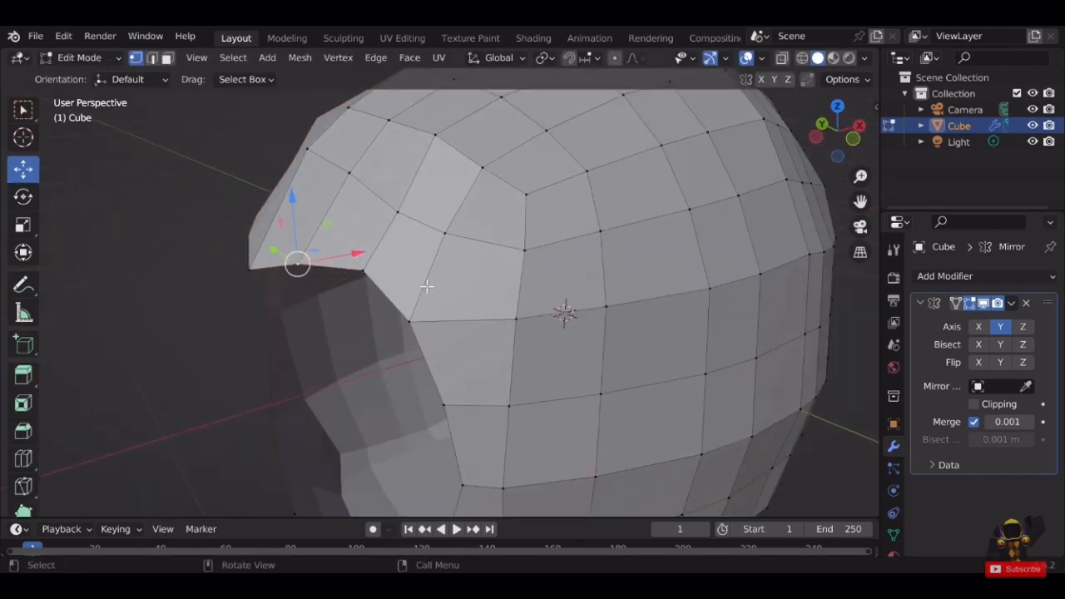
Move the selected vertex on the upper edge of the front opening along X.
middle_drag(426, 287, 440, 400)
key(g)
key(x)
click(421, 423)
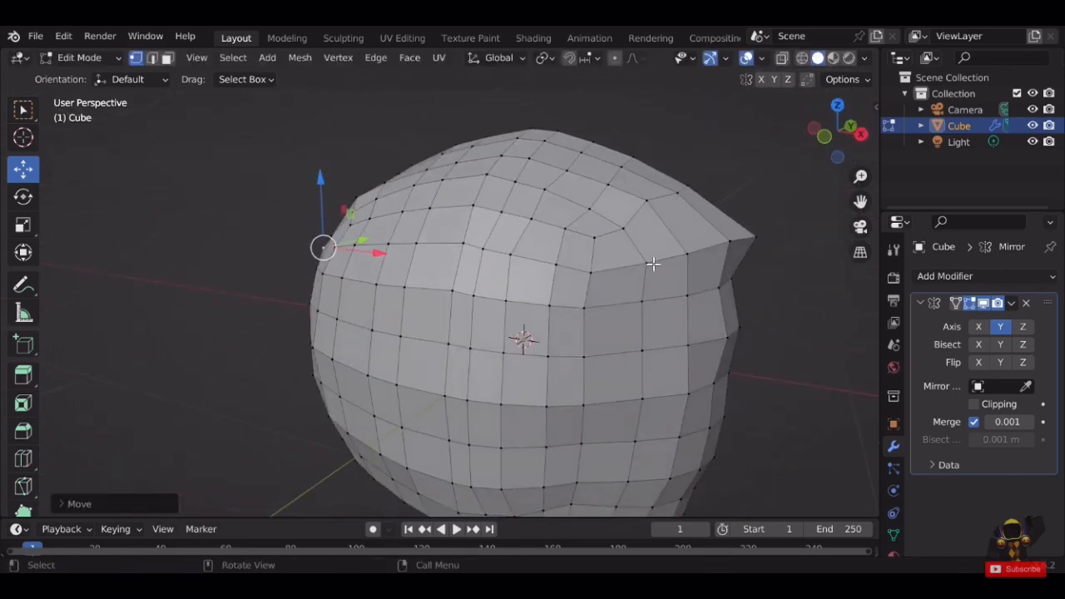
Select vertices one by one on the lower side toward the back and lower each along Z.
middle_drag(629, 192, 517, 270)
middle_drag(517, 270, 530, 231)
scroll(499, 274, up, 3)
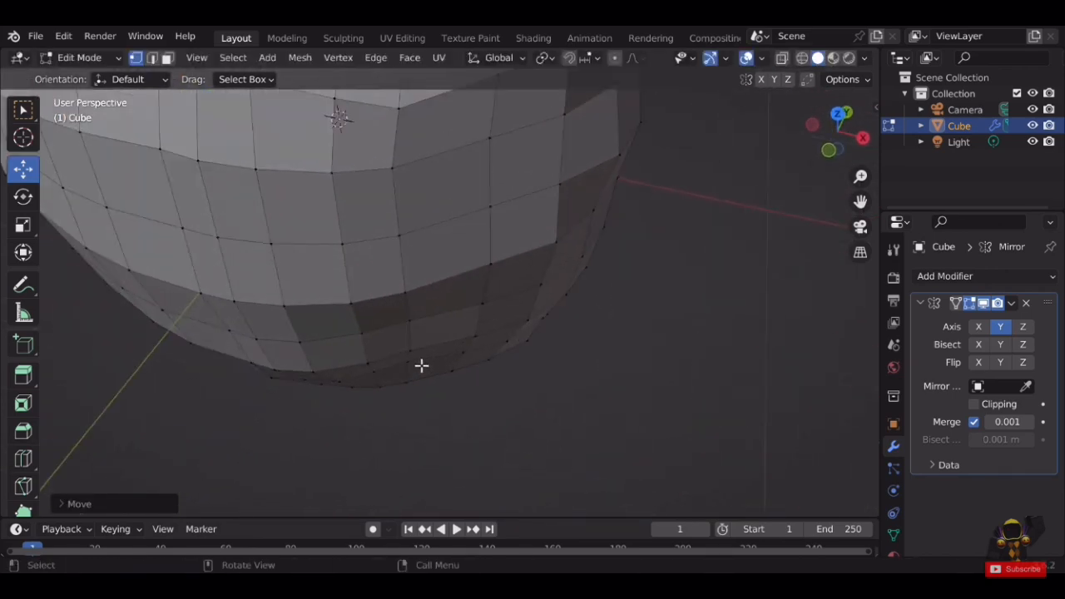
middle_drag(421, 363, 462, 331)
scroll(441, 366, up, 2)
click(407, 411)
middle_drag(478, 401, 481, 426)
drag(481, 407, 491, 419)
middle_drag(491, 418, 454, 422)
drag(425, 356, 423, 369)
shift+middle_drag(483, 375, 504, 302)
drag(448, 292, 444, 304)
Switch to edge selection, select two neighbouring rows of edges on the helmet's upper side and shift them slightly along Y.
scroll(519, 221, down, 6)
middle_drag(449, 303, 549, 218)
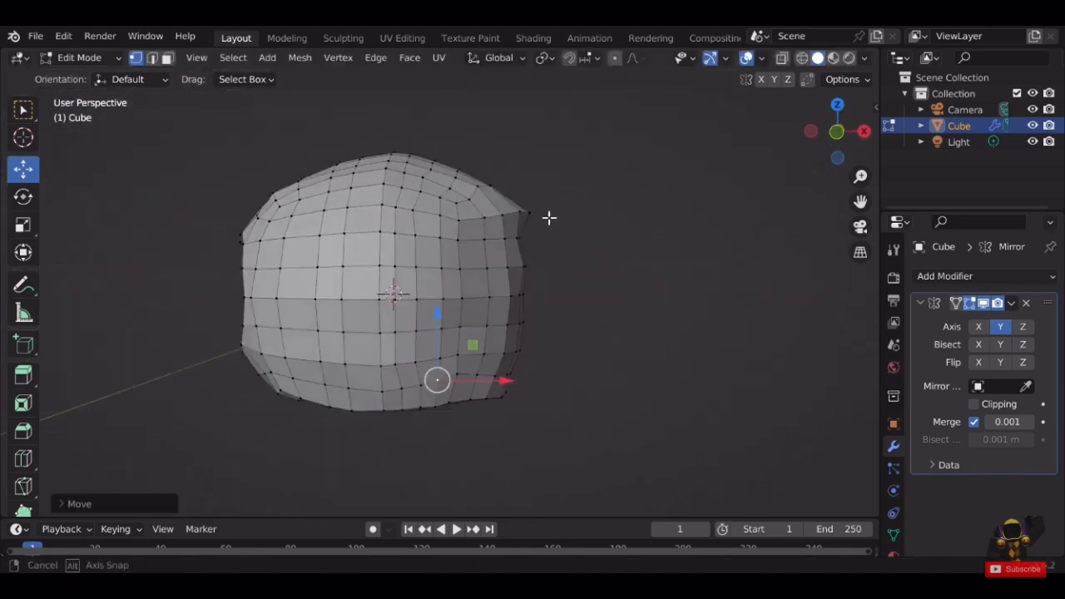
middle_drag(440, 211, 521, 245)
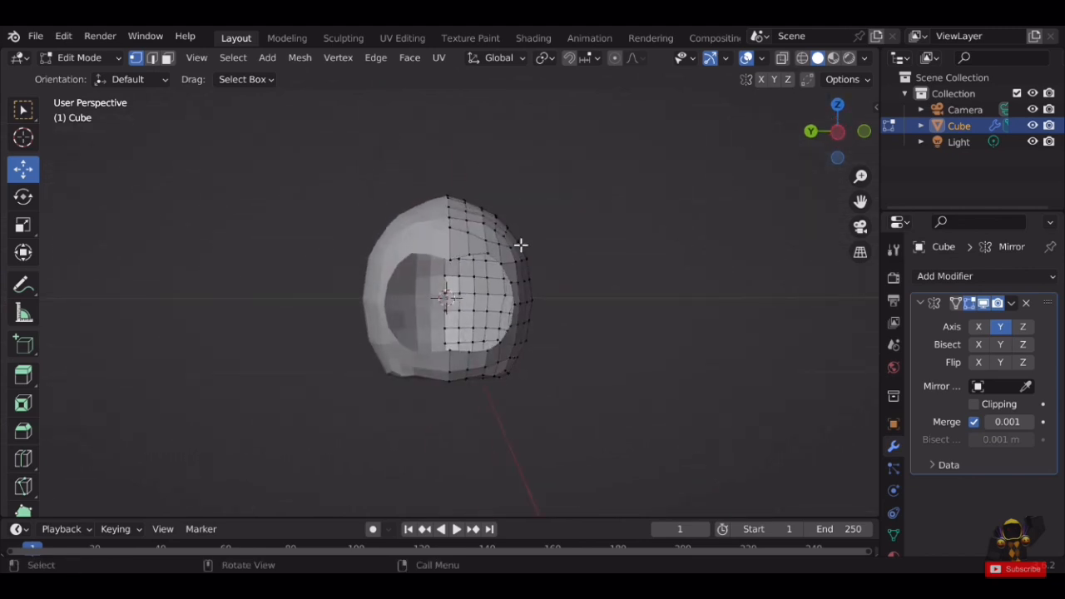
scroll(519, 244, up, 2)
middle_drag(567, 206, 426, 312)
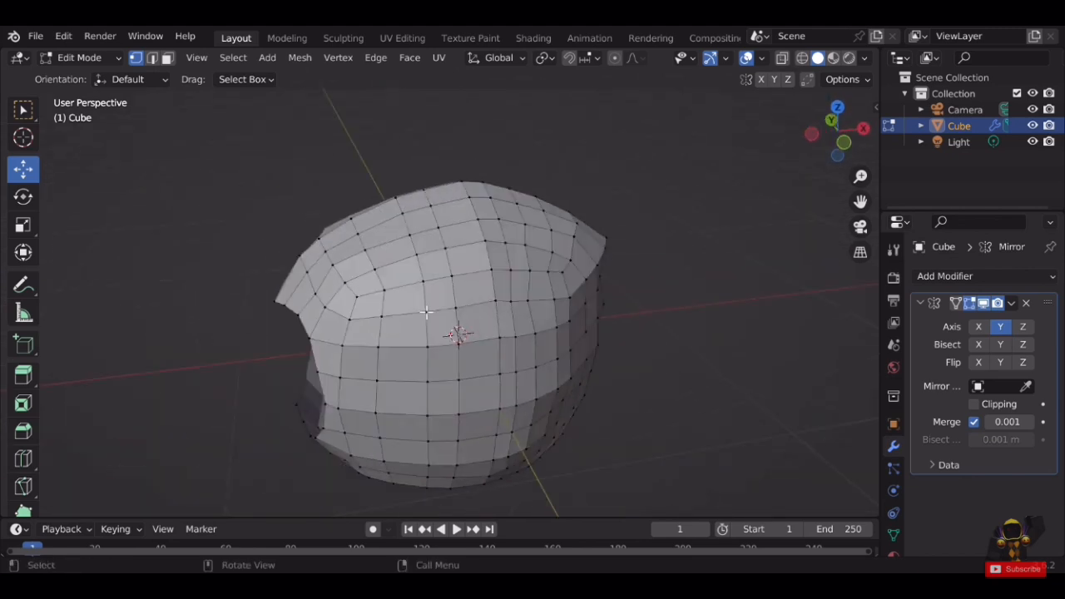
click(169, 58)
scroll(630, 311, up, 2)
middle_drag(630, 311, 588, 321)
scroll(565, 323, up, 2)
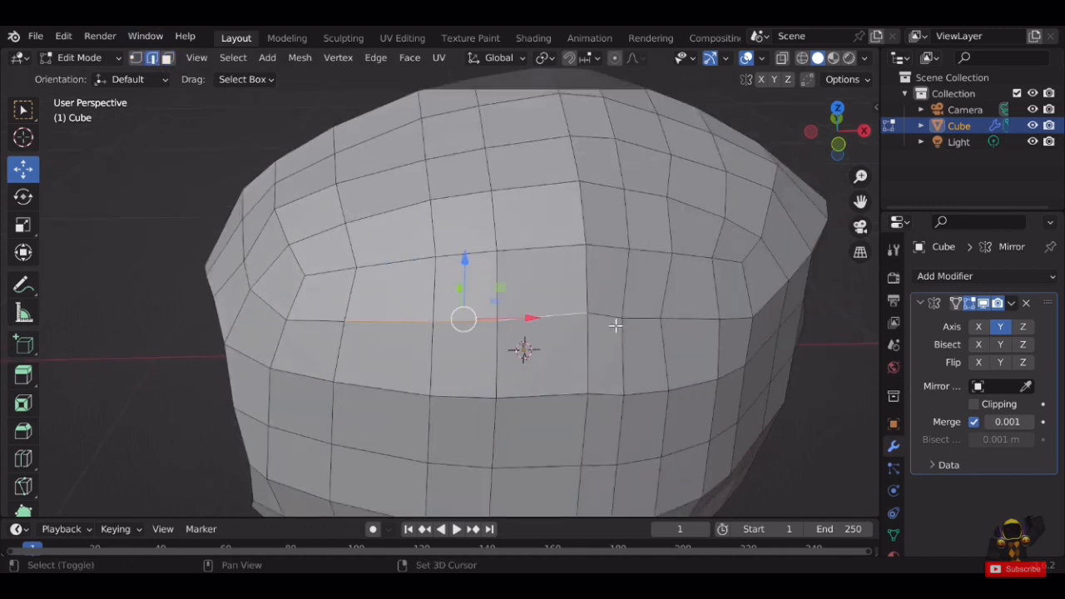
middle_drag(524, 297, 442, 306)
middle_drag(492, 257, 355, 307)
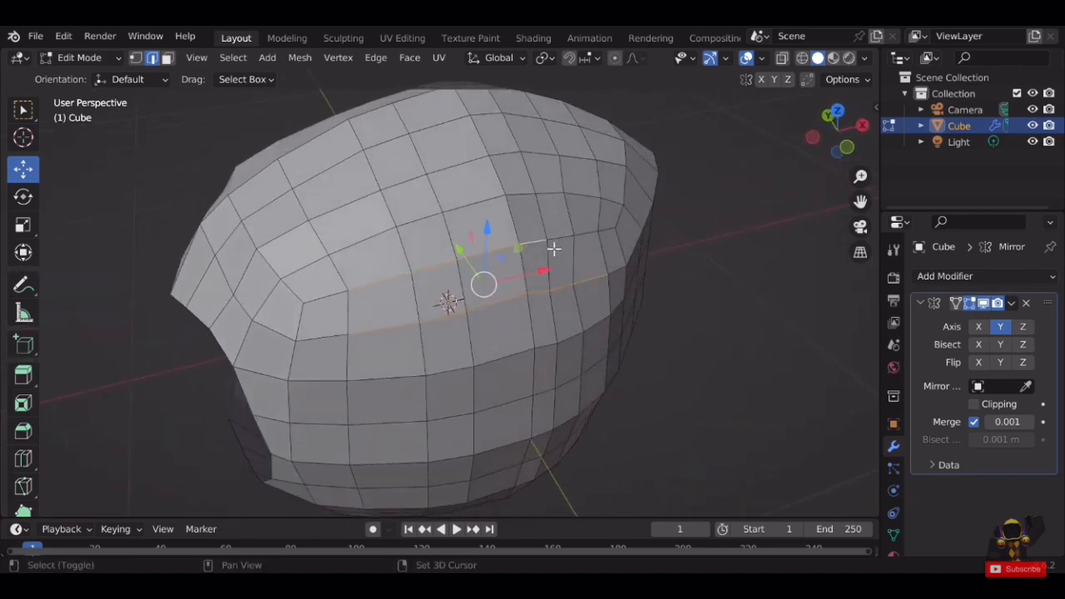
middle_drag(588, 240, 532, 210)
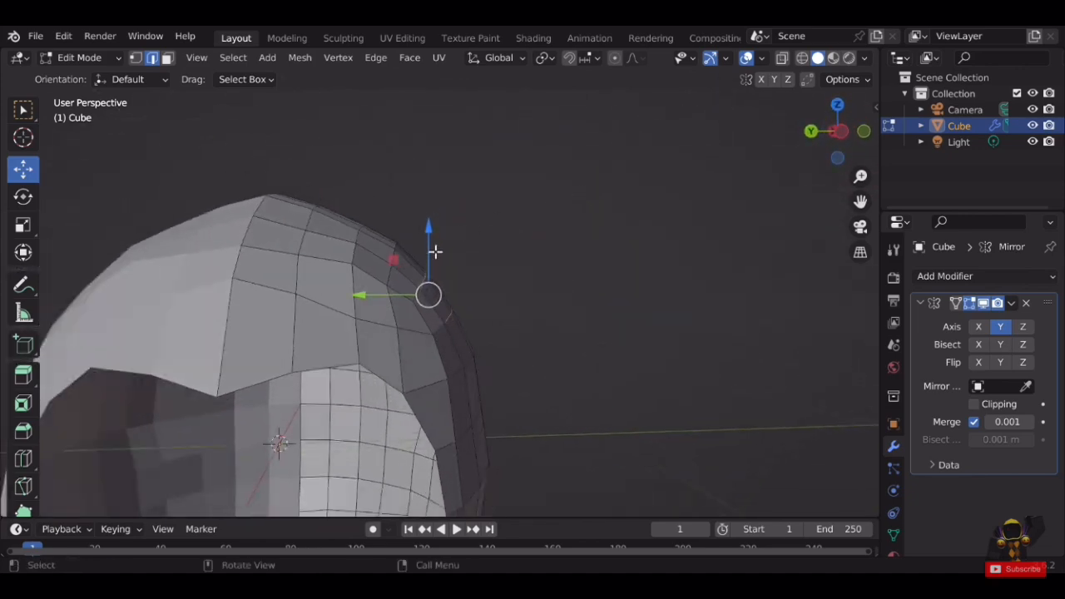
drag(399, 303, 395, 305)
Select the horizontal row of edges higher up near the helmet's top and move it outward along Y.
middle_drag(463, 291, 421, 274)
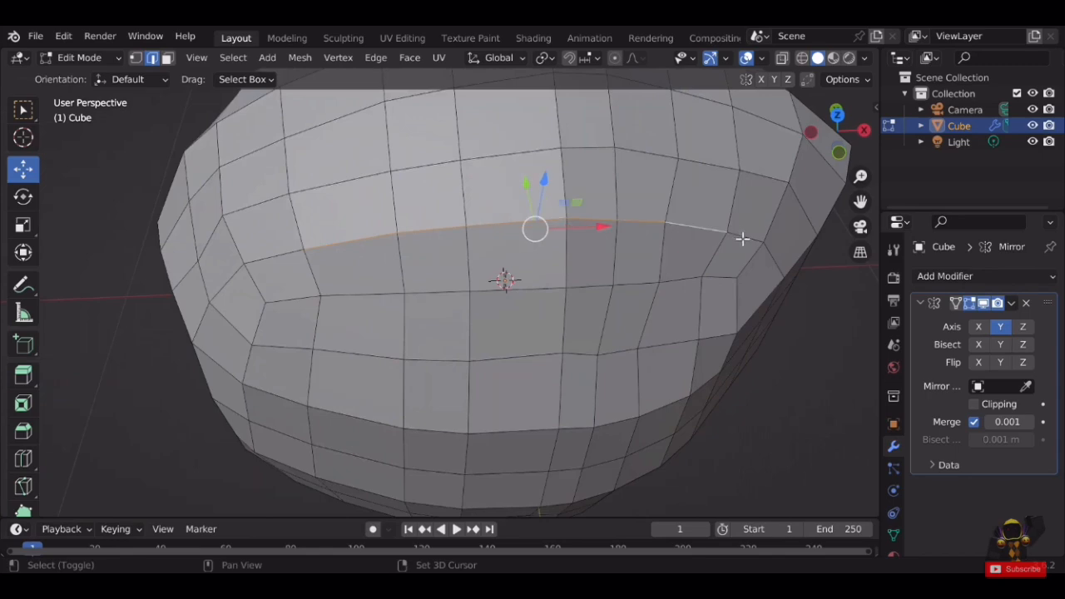
middle_drag(657, 249, 442, 261)
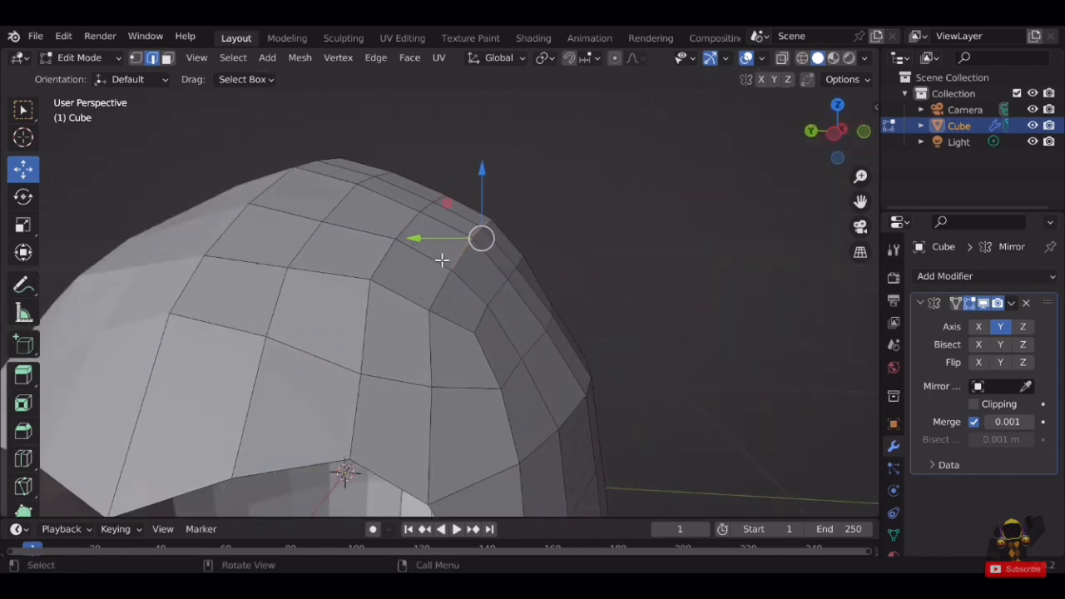
drag(447, 243, 480, 217)
scroll(487, 225, down, 3)
middle_drag(493, 237, 553, 208)
scroll(566, 200, down, 3)
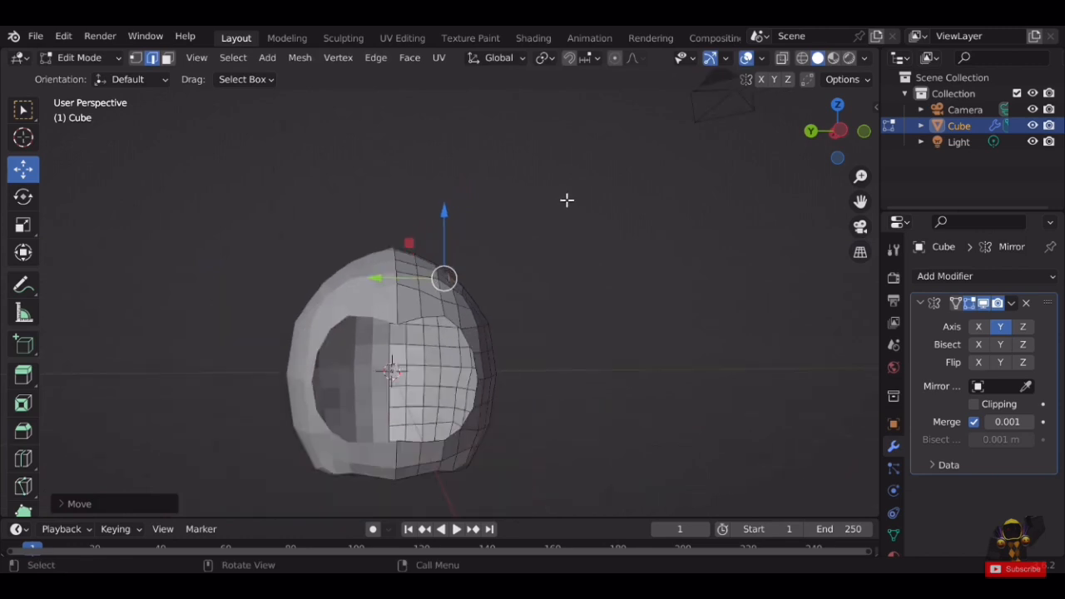
Apply Shade Smooth to the helmet in Object Mode.
key(Tab)
click(535, 250)
shift+middle_drag(534, 251, 554, 208)
middle_drag(554, 208, 498, 194)
click(396, 260)
right_click(393, 260)
click(361, 266)
click(532, 261)
scroll(399, 221, up, 3)
click(398, 219)
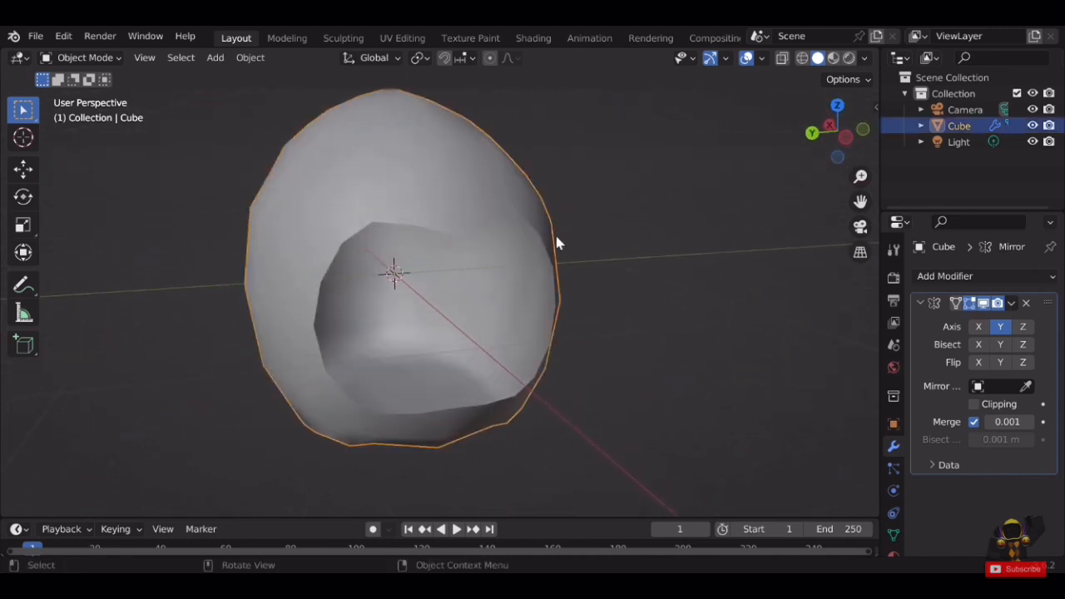
Examine the helmet's outline and front opening from several angles, alternating between Object Mode and Edit Mode.
middle_drag(557, 243, 597, 237)
key(Tab)
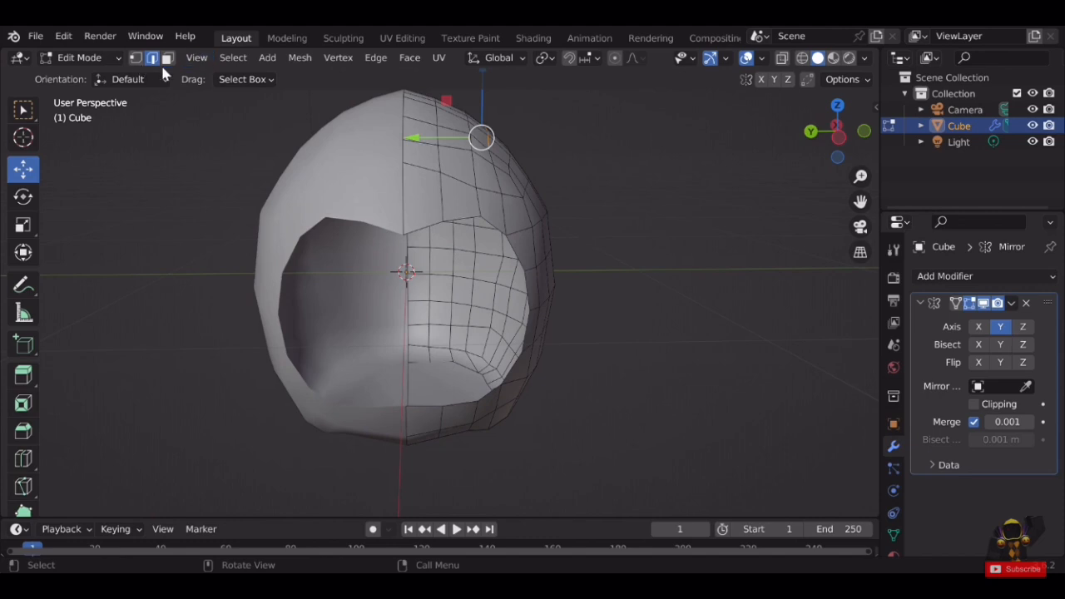
key(Tab)
middle_drag(716, 258, 439, 272)
key(Tab)
middle_drag(540, 285, 505, 195)
key(Tab)
scroll(552, 173, down, 5)
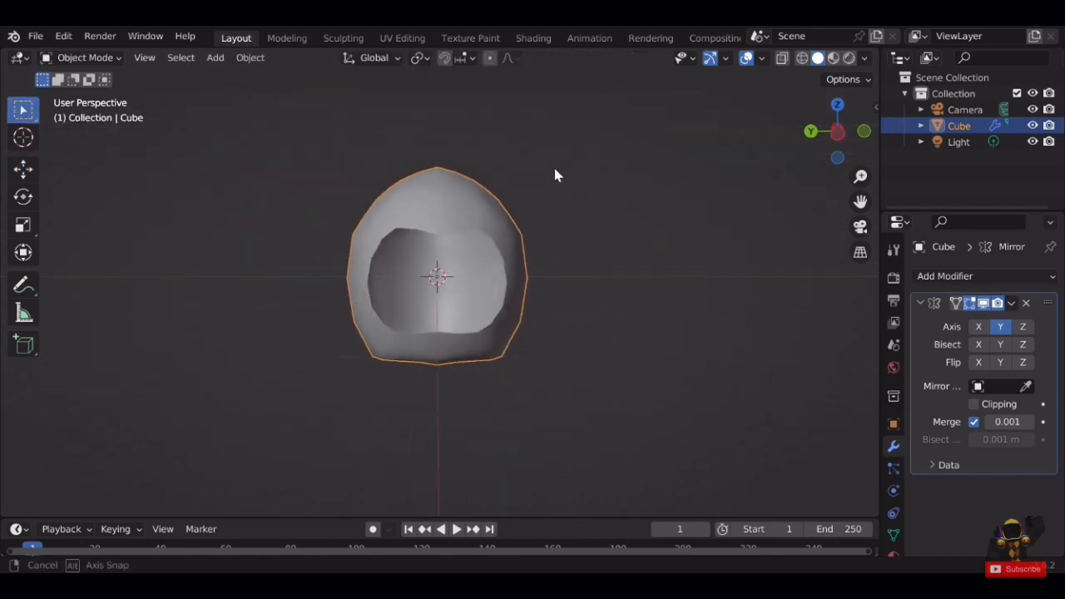
scroll(547, 179, up, 5)
key(Tab)
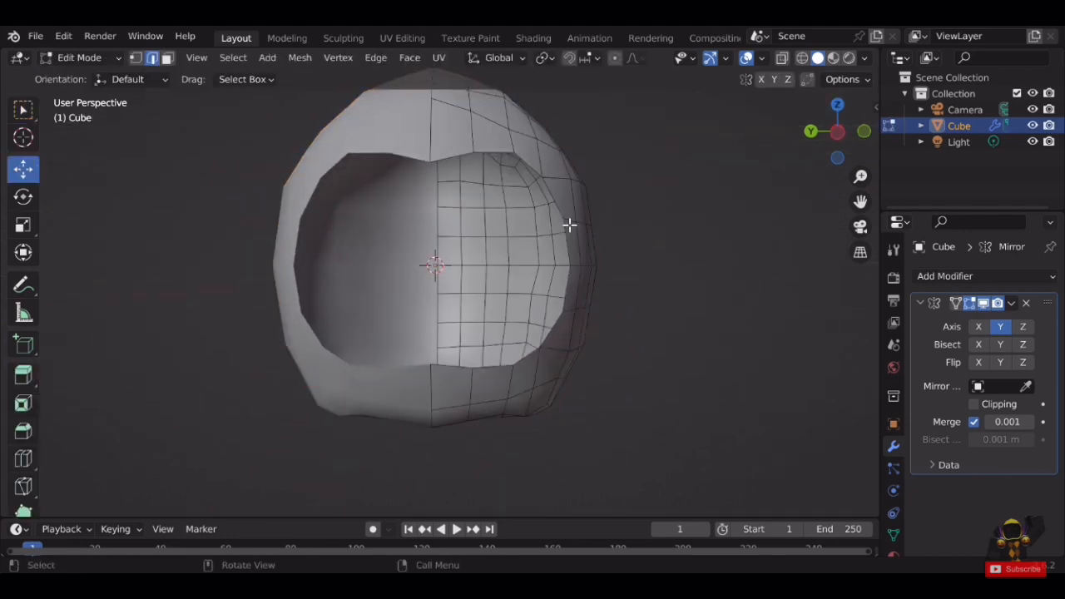
Switch to vertex selection and move the front opening's upper corner vertex about -0.027 m along Y.
middle_drag(568, 221, 551, 238)
scroll(552, 238, up, 2)
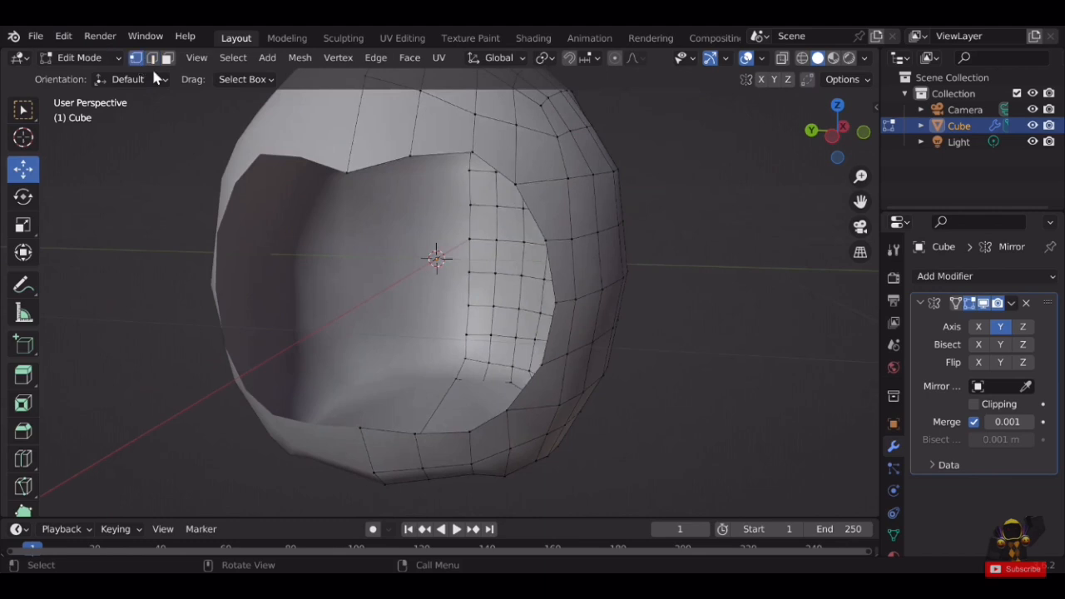
scroll(599, 302, up, 3)
mouse_move(557, 221)
middle_down()
mouse_move(596, 199)
mouse_move(574, 232)
middle_up()
scroll(487, 304, up, 5)
key(g)
key(y)
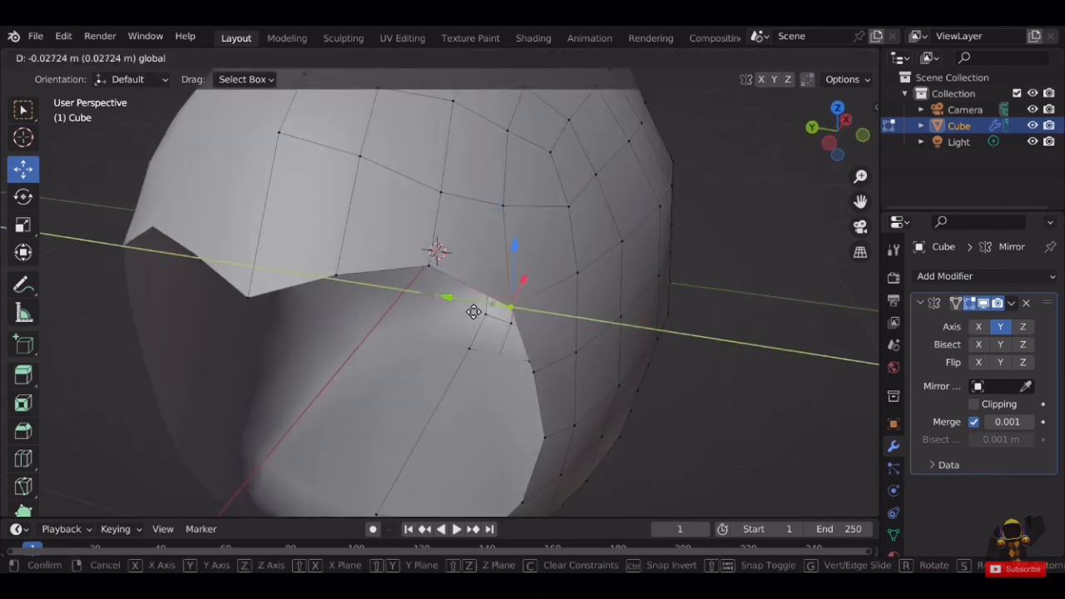
click(473, 311)
Select the vertex midway down the front opening's side edge and move it along Y.
scroll(654, 207, down, 5)
mouse_move(654, 207)
middle_down()
mouse_move(671, 188)
mouse_move(657, 188)
middle_up()
scroll(599, 217, up, 6)
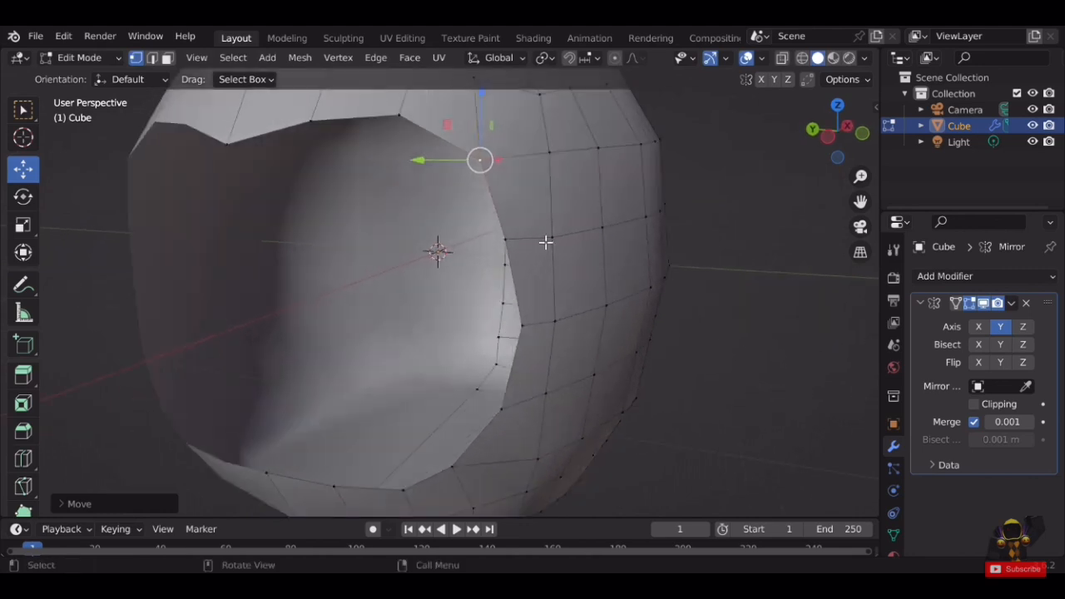
click(504, 240)
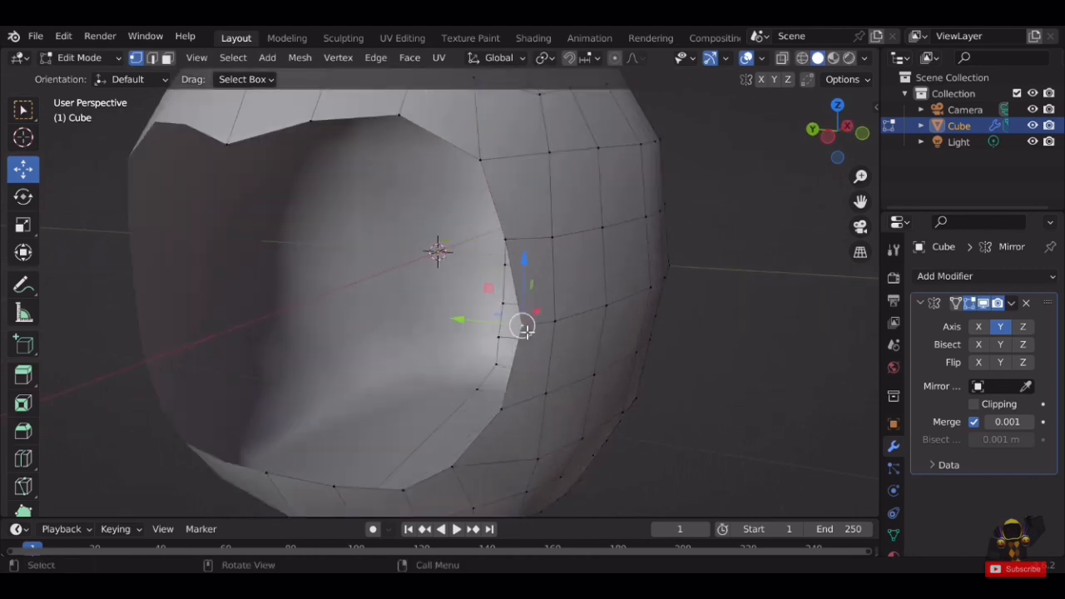
key(g)
key(y)
click(492, 330)
Try to reposition the upper side vertices of the front opening and undo the move.
scroll(610, 271, down, 4)
middle_drag(610, 271, 568, 271)
click(586, 272)
scroll(574, 271, up, 5)
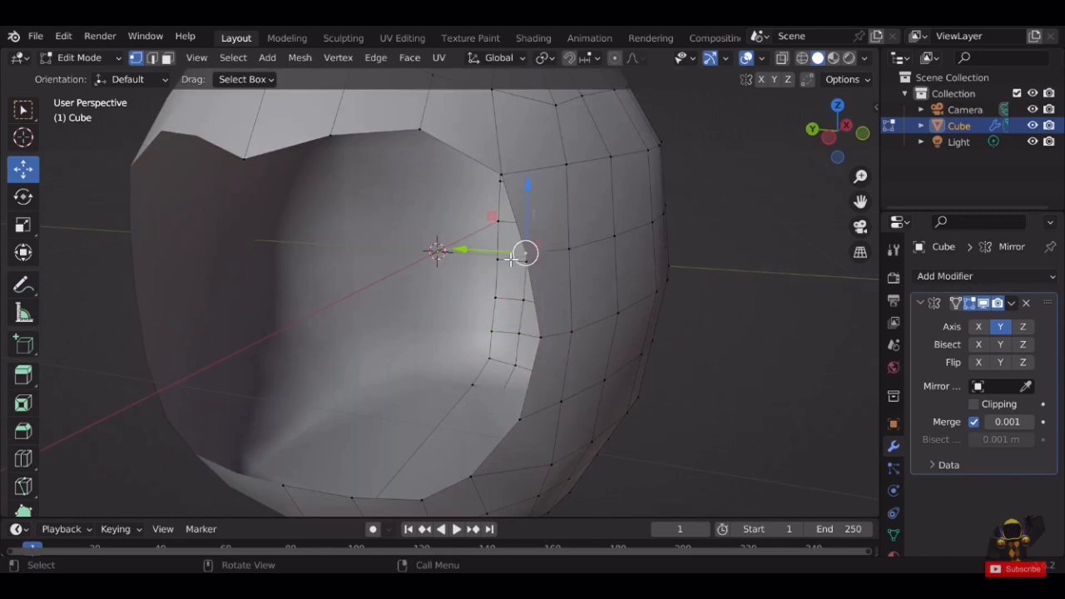
drag(515, 154, 513, 192)
key(ctrl+z)
scroll(593, 178, down, 5)
scroll(576, 345, up, 4)
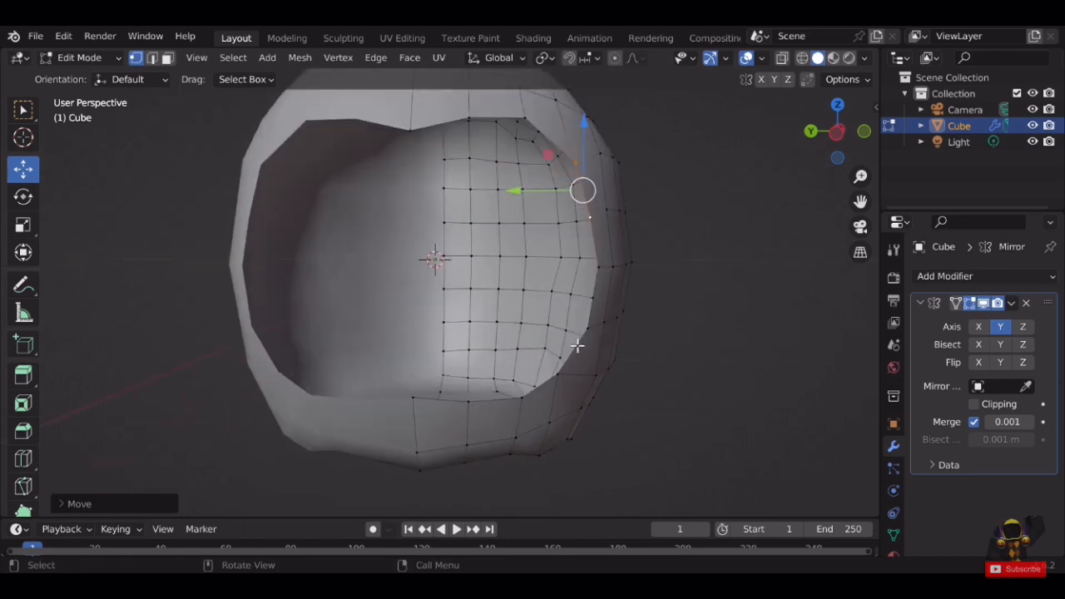
Move the lower vertex on the front opening's side edge along Y and check the shape in Object Mode.
click(589, 330)
drag(526, 329, 541, 329)
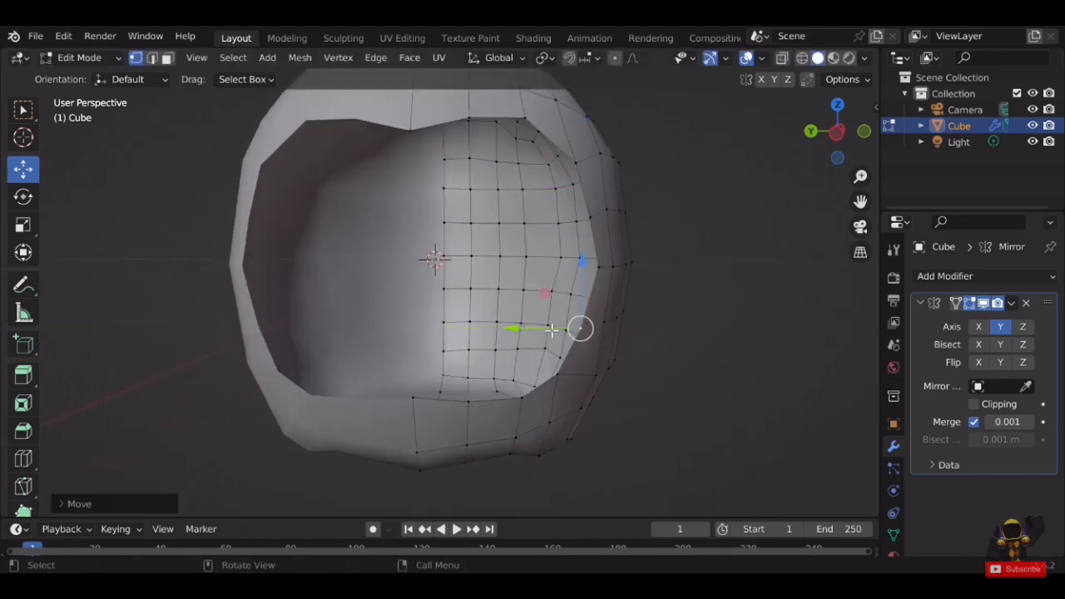
key(Tab)
scroll(720, 333, down, 2)
scroll(721, 333, down, 2)
click(720, 332)
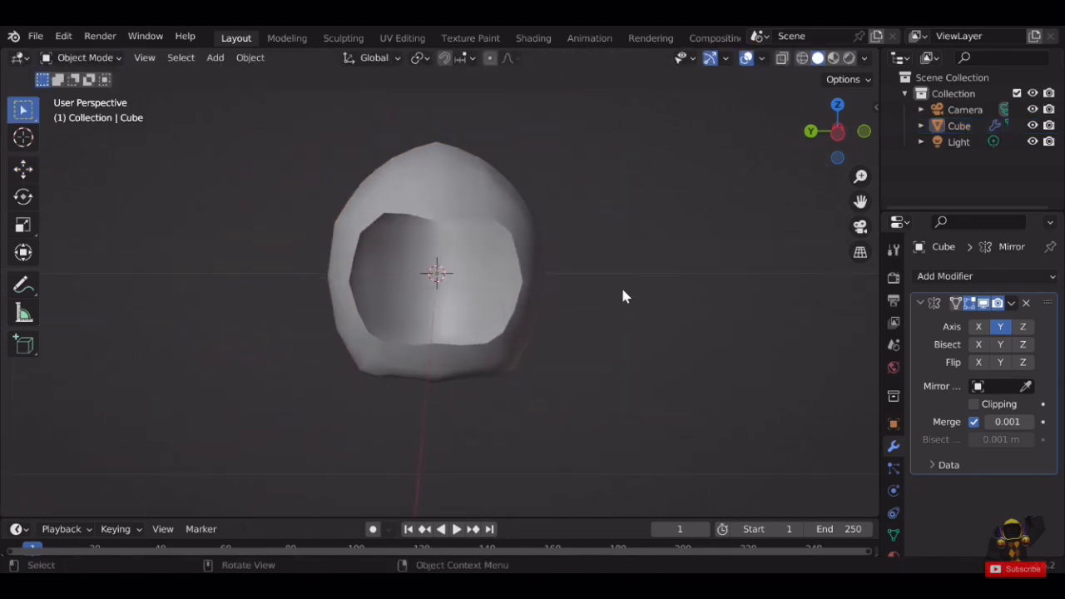
middle_drag(615, 288, 522, 221)
click(487, 178)
scroll(667, 221, up, 2)
In edge selection, select the edges around the front opening's rim, extrude them and push the new edges into the helmet along X.
key(Tab)
scroll(522, 225, up, 3)
middle_drag(642, 327, 607, 316)
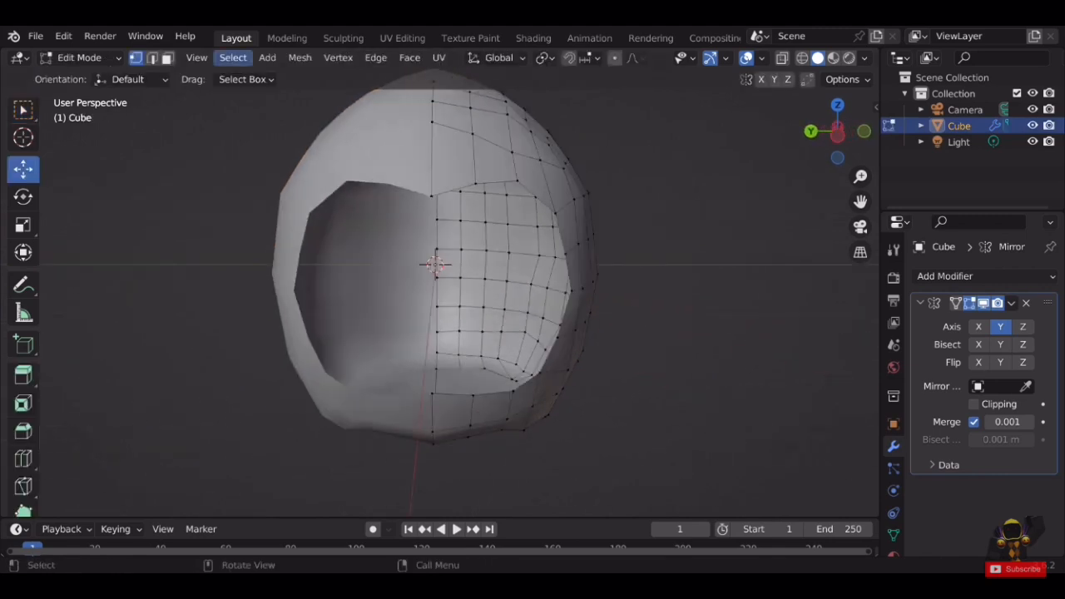
click(150, 59)
scroll(504, 221, up, 2)
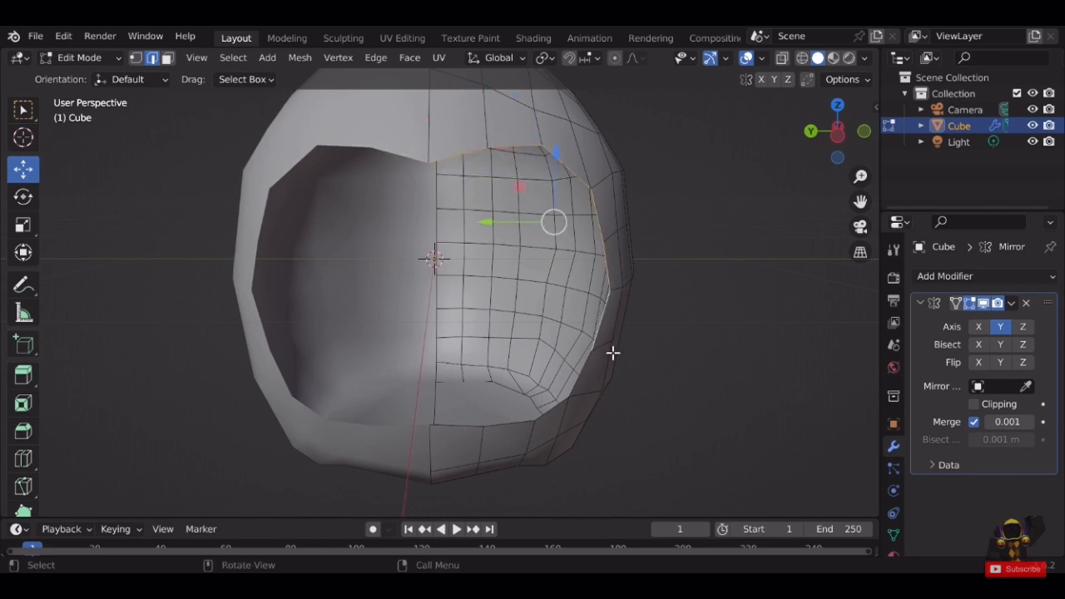
middle_drag(612, 352, 587, 349)
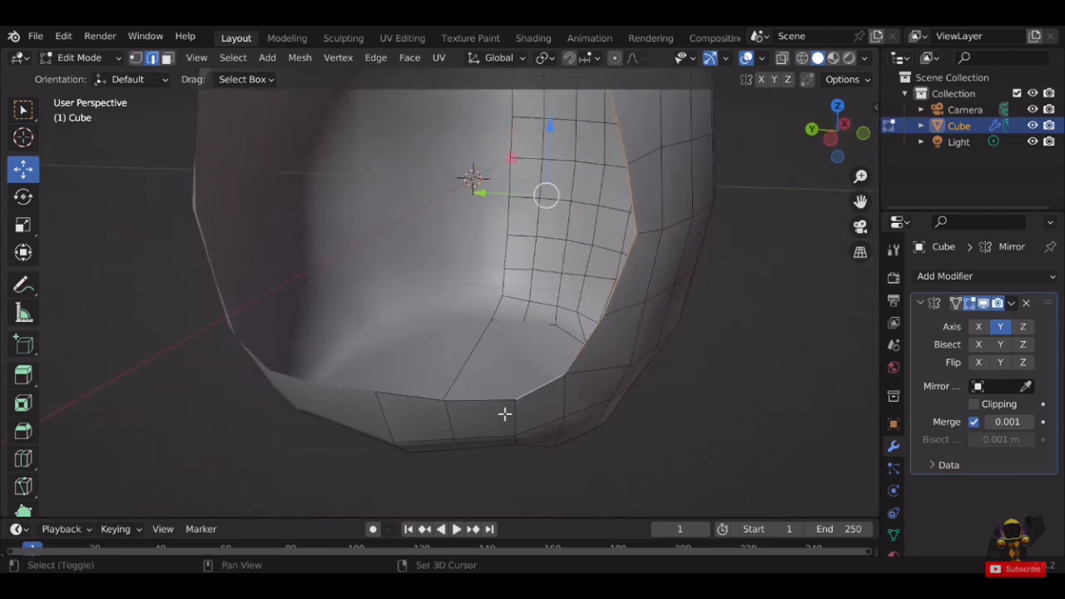
middle_drag(438, 409, 387, 186)
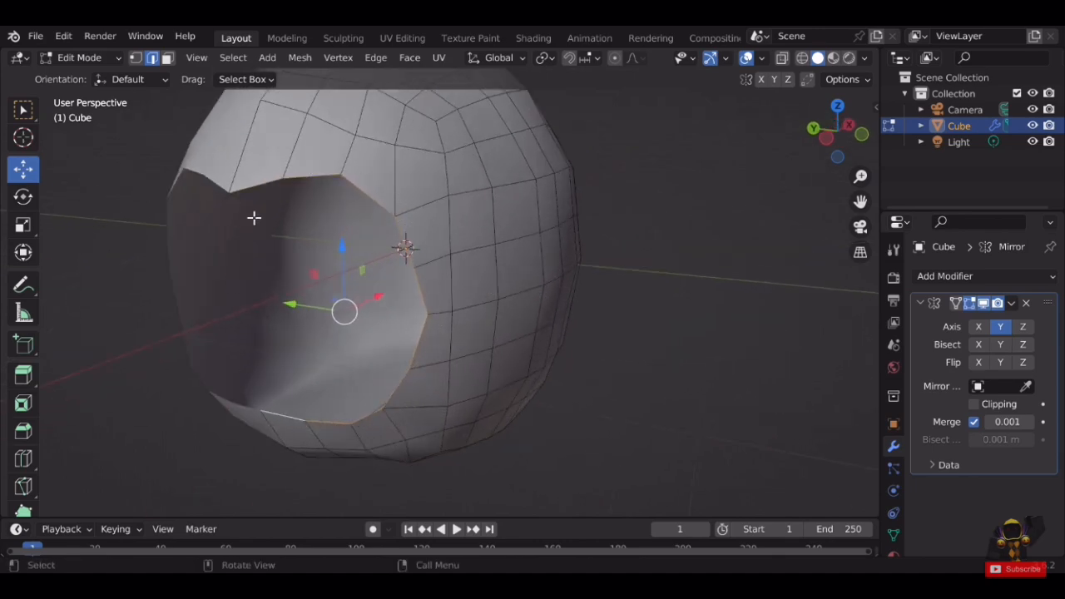
middle_drag(413, 325, 534, 328)
key(e)
right_click(723, 318)
middle_drag(598, 304, 633, 318)
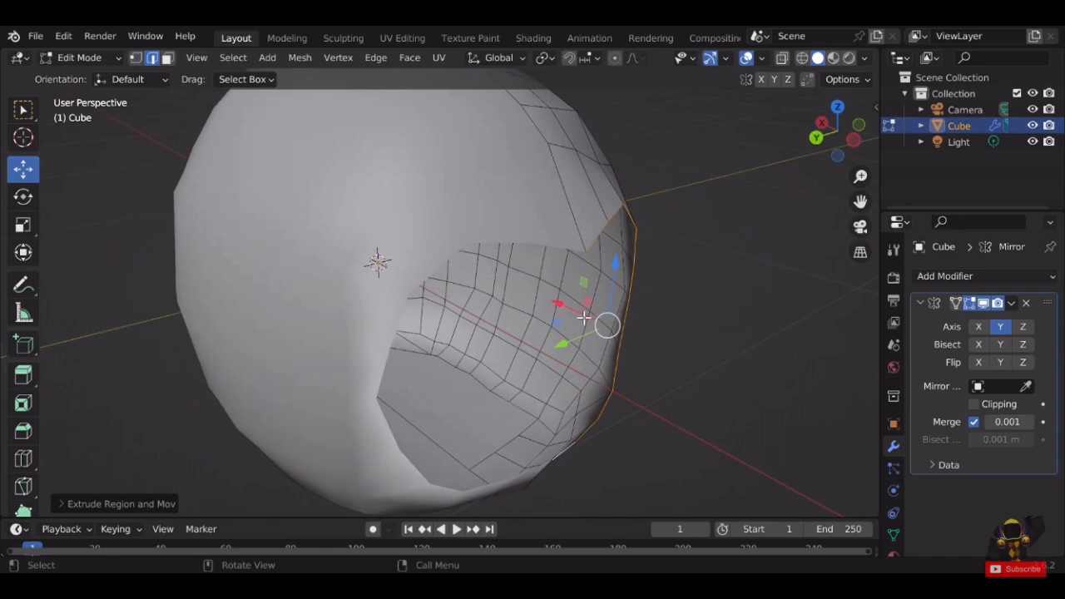
drag(584, 318, 539, 302)
Return to Object Mode and apply Shade Flat to the helmet.
scroll(548, 288, up, 2)
shift+middle_drag(625, 345, 710, 247)
scroll(545, 279, down, 1)
key(Tab)
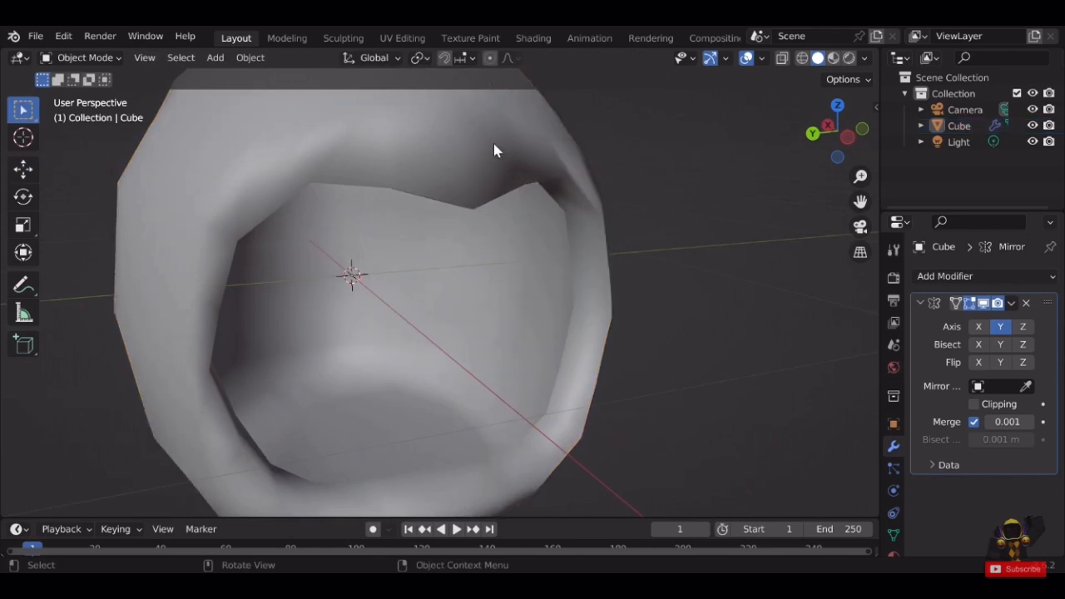
right_click(494, 150)
click(428, 174)
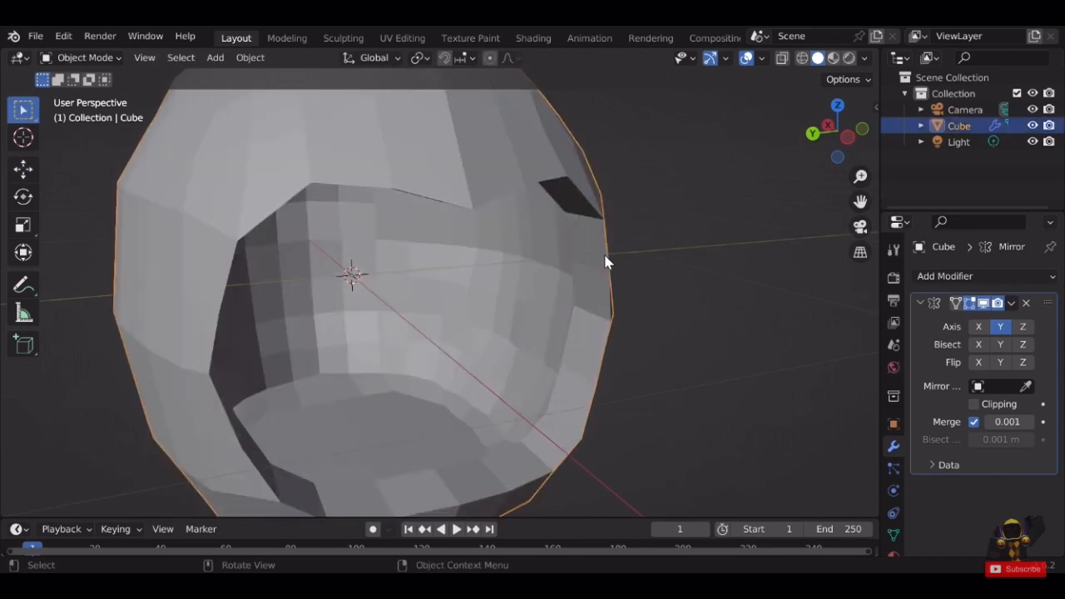
Enable the Face Orientation overlay in the viewport.
click(759, 90)
click(761, 58)
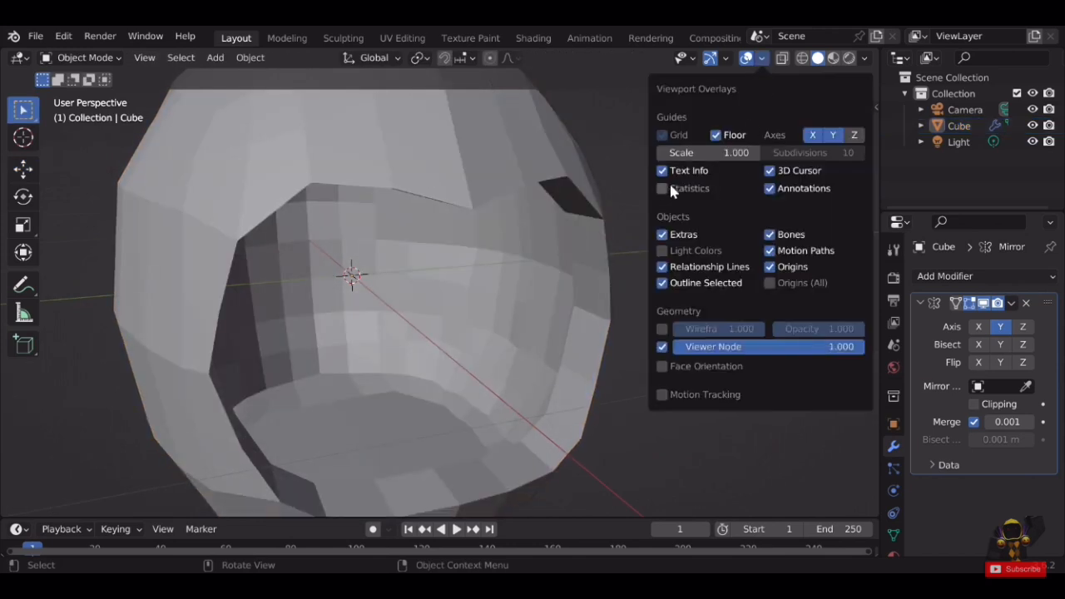
click(761, 58)
click(761, 59)
click(662, 366)
click(601, 352)
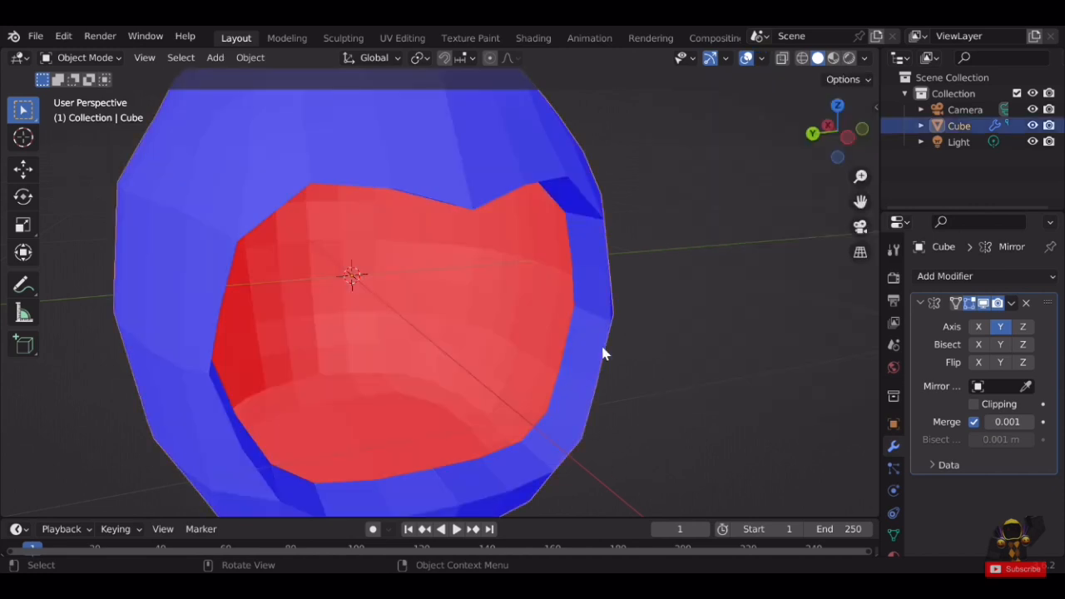
Examine the face orientation around the extruded rim of the front opening, in both Object Mode and Edit Mode.
middle_drag(602, 352, 557, 333)
middle_drag(446, 339, 479, 317)
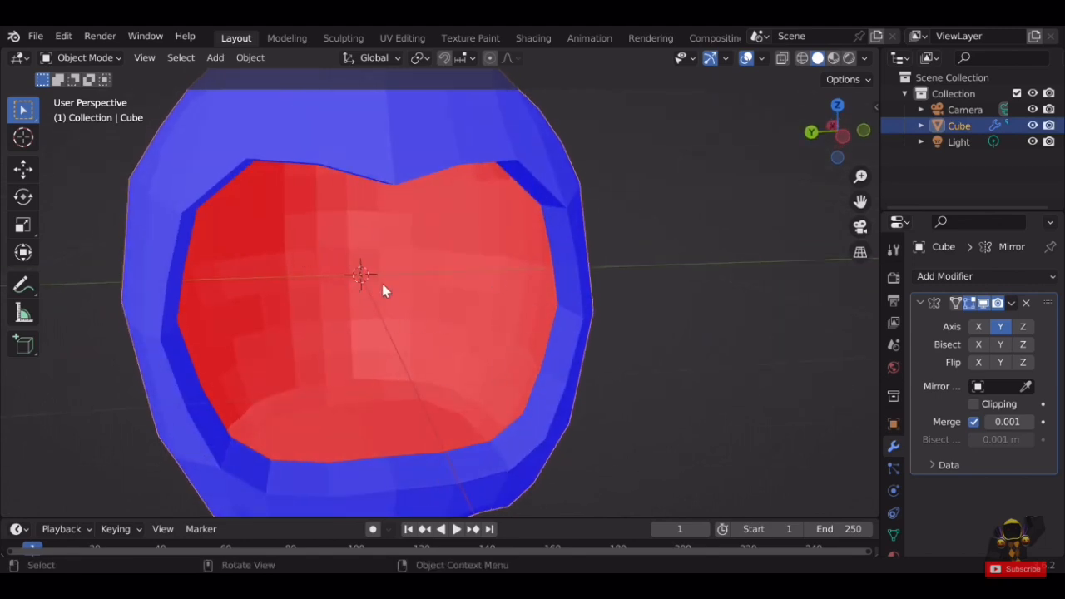
middle_drag(385, 289, 689, 264)
key(Tab)
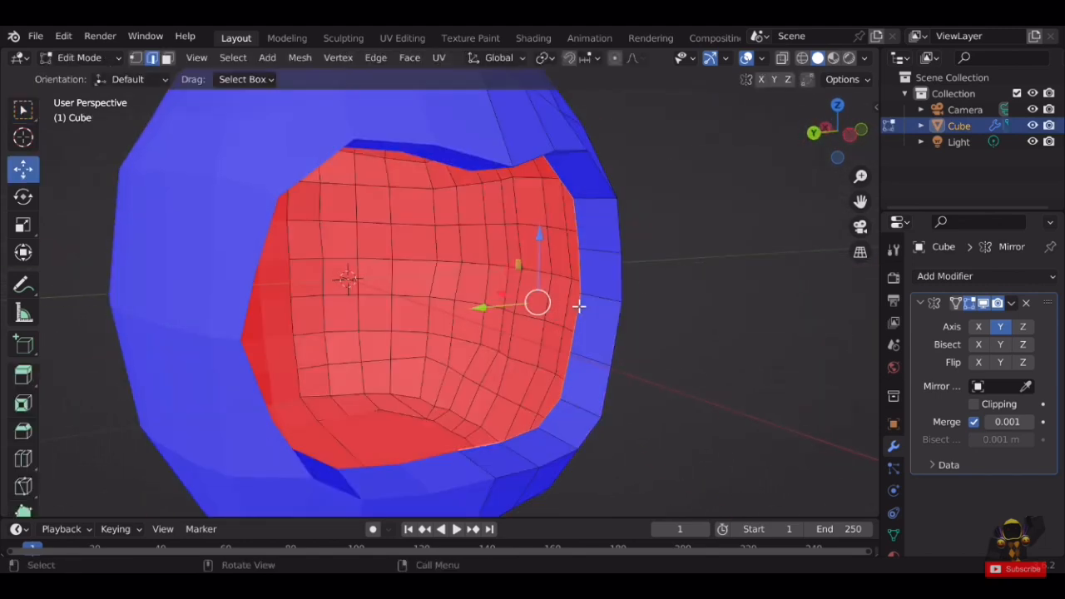
middle_drag(578, 306, 561, 272)
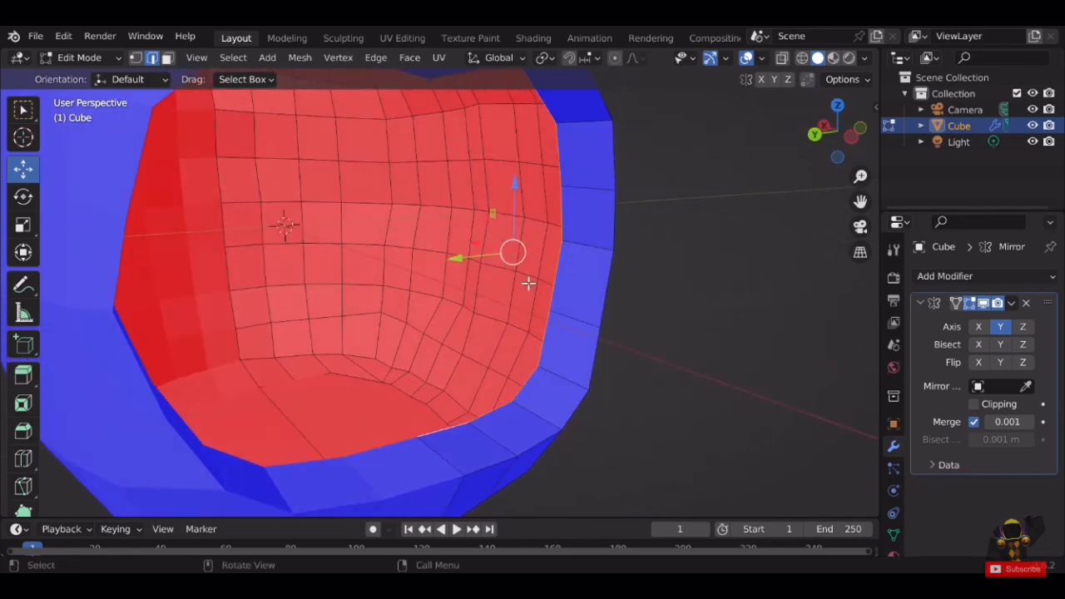
middle_drag(577, 279, 533, 289)
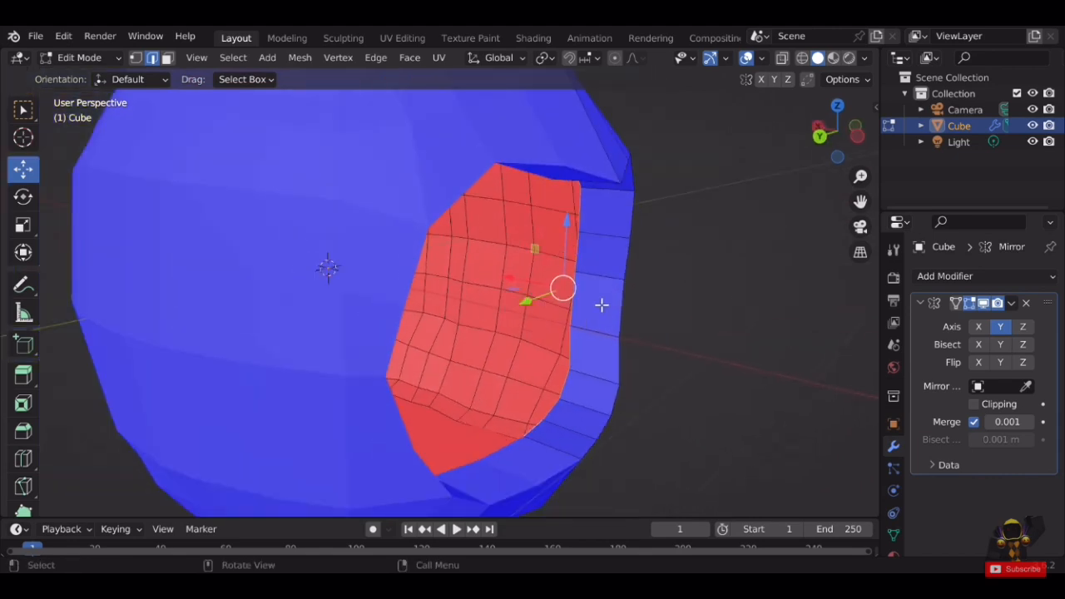
middle_drag(601, 305, 509, 266)
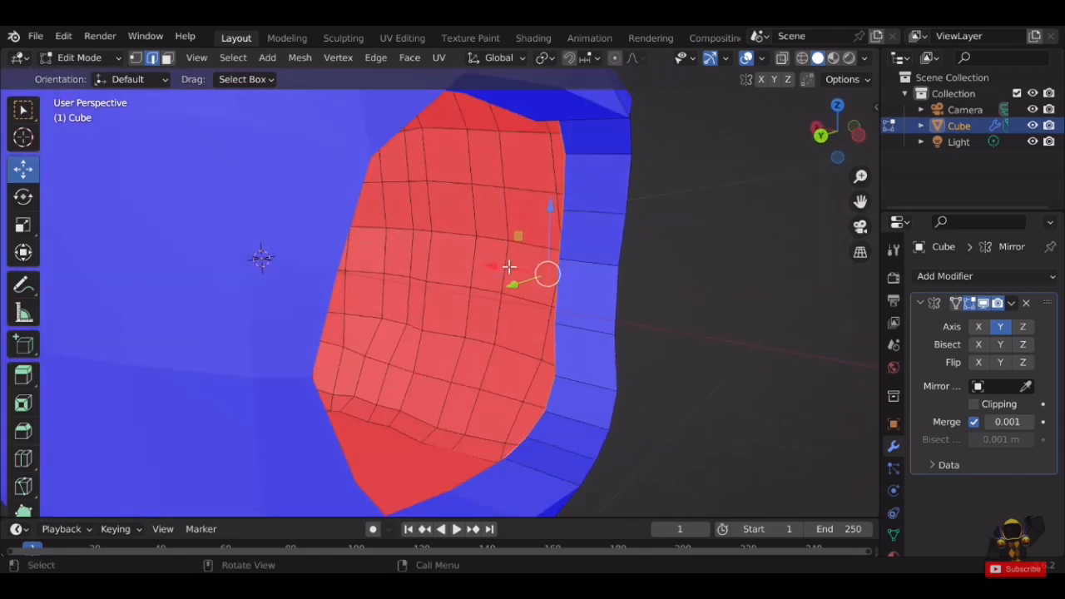
Reposition the extruded rim edges of the front opening and scale them inward to about 0.88.
drag(500, 273, 539, 287)
middle_drag(539, 288, 682, 197)
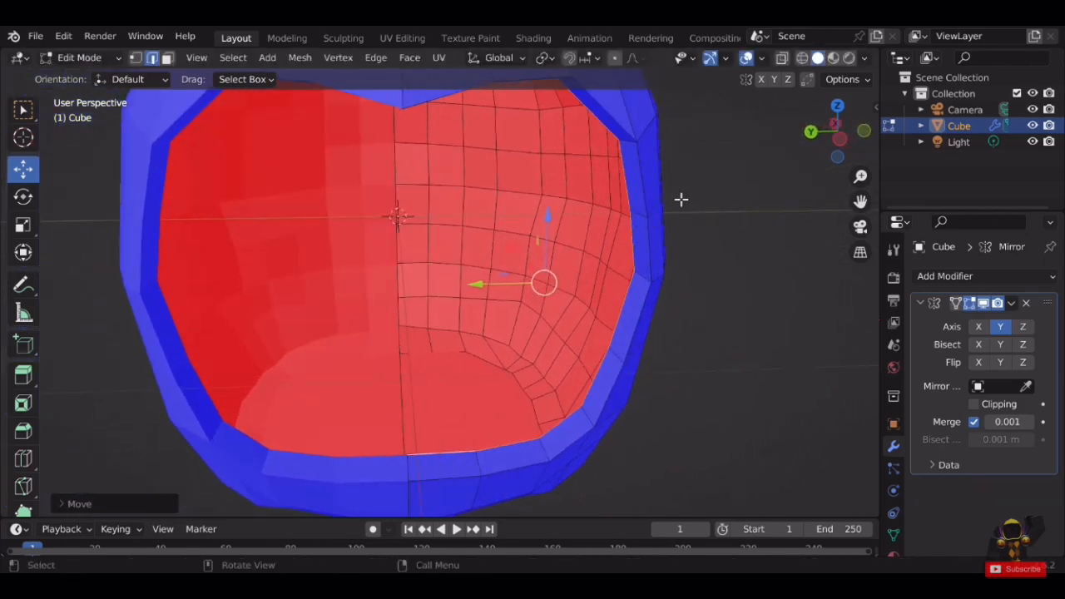
key(s)
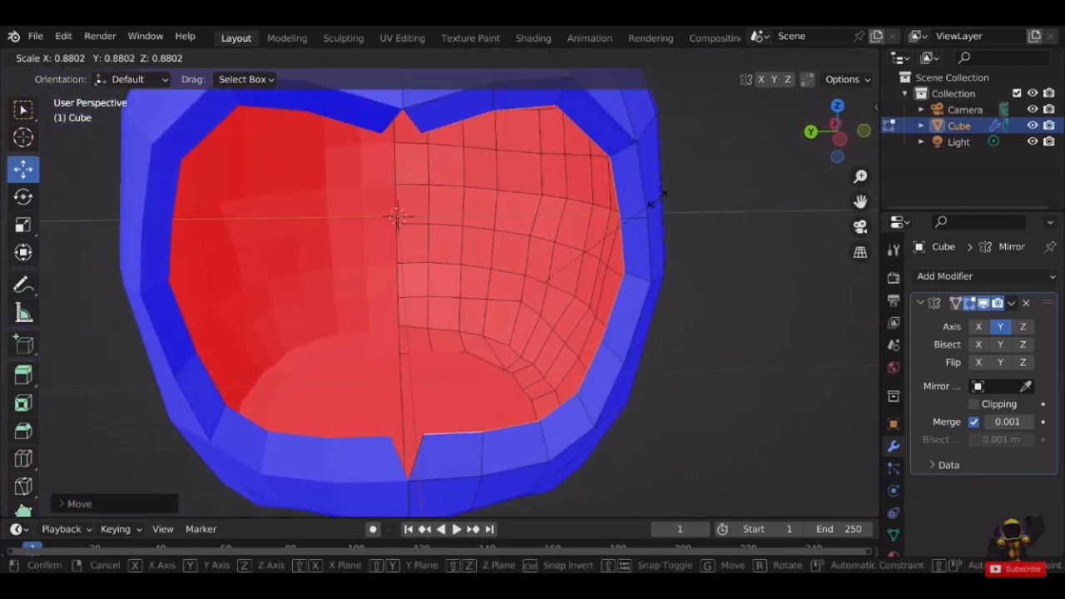
click(656, 200)
middle_drag(575, 250, 521, 223)
drag(487, 214, 494, 219)
key(Tab)
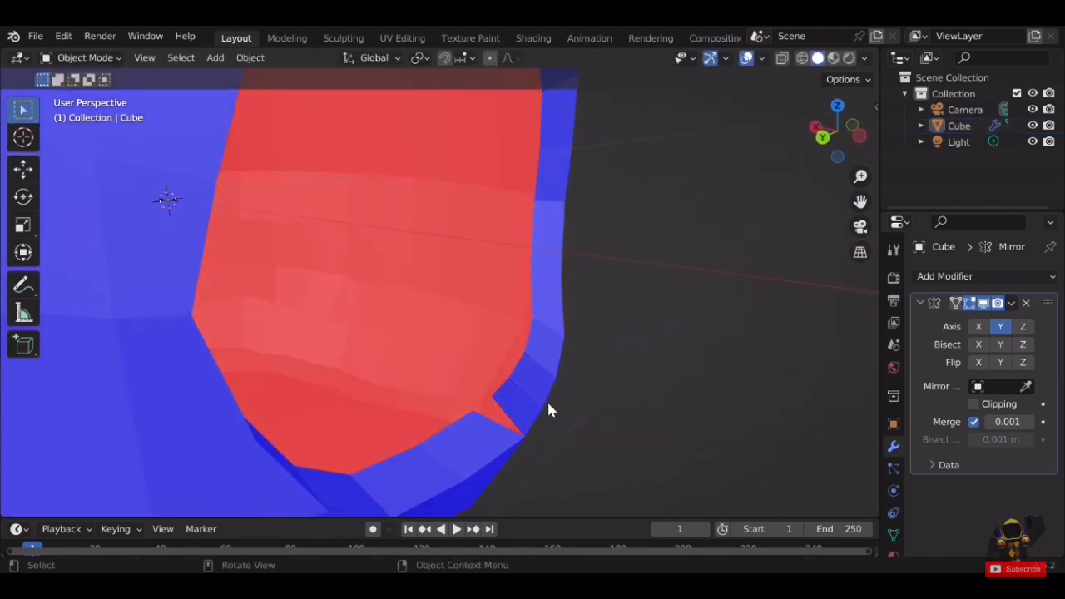
Return to Edit Mode and turn off the Face Orientation overlay.
key(Tab)
click(723, 58)
click(761, 59)
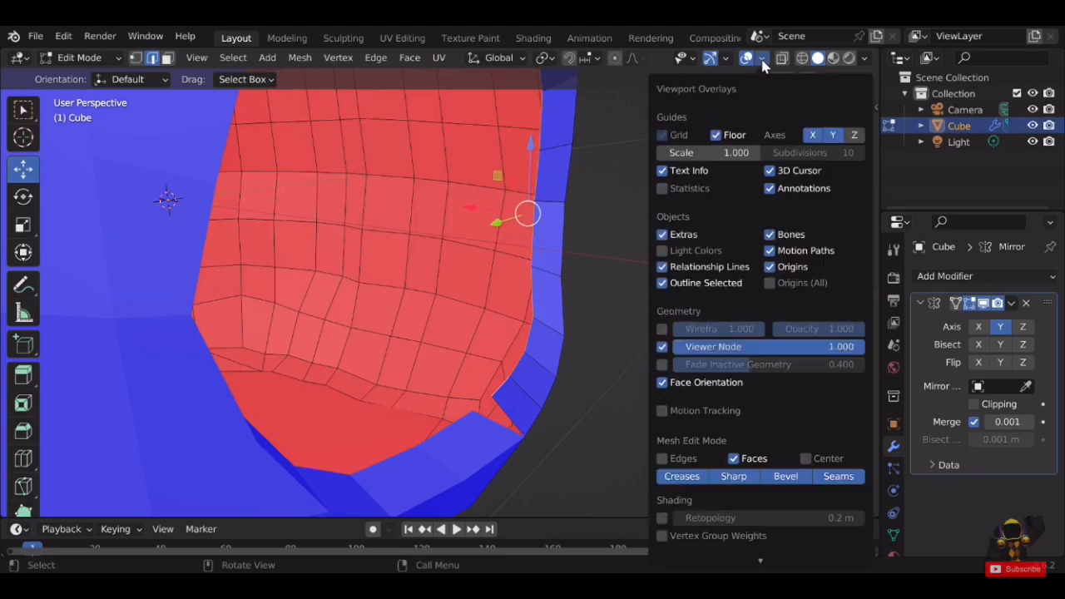
click(661, 382)
In vertex selection, move the inner rim's lower centre vertex along Y onto the mirror line to close the gap.
middle_drag(661, 386, 153, 61)
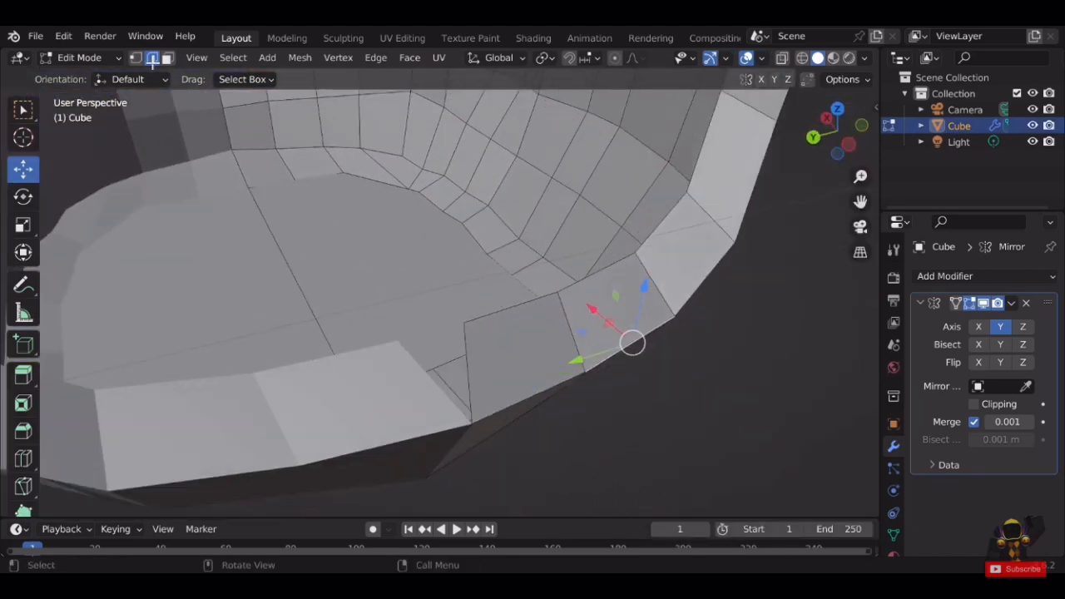
click(474, 334)
mouse_move(479, 334)
middle_down()
mouse_move(435, 359)
mouse_move(496, 331)
middle_up()
scroll(435, 358, up, 1)
drag(393, 360, 336, 371)
scroll(430, 373, up, 2)
shift+middle_drag(430, 374, 522, 324)
scroll(493, 347, up, 2)
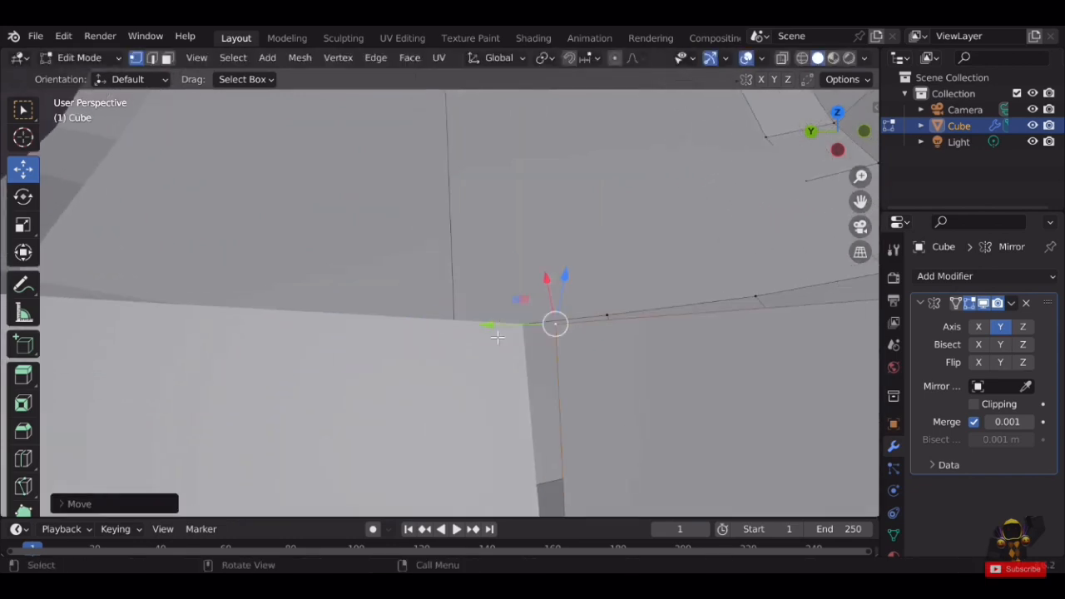
key(g)
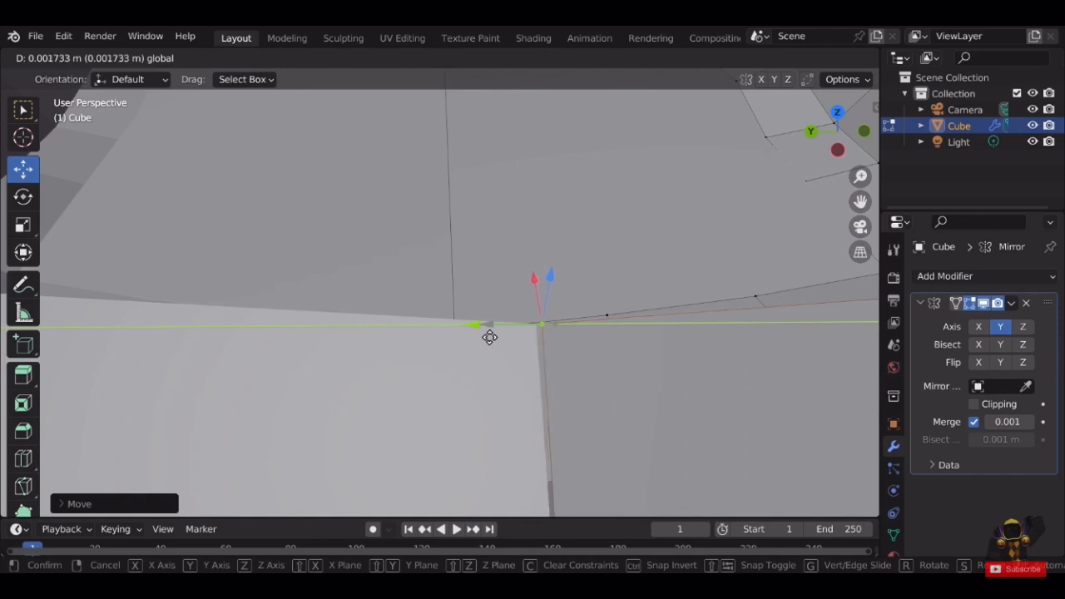
click(487, 333)
Move the inner rim's upper centre vertex along Y to the mirror line to close the wedge-shaped gap.
scroll(583, 287, down, 8)
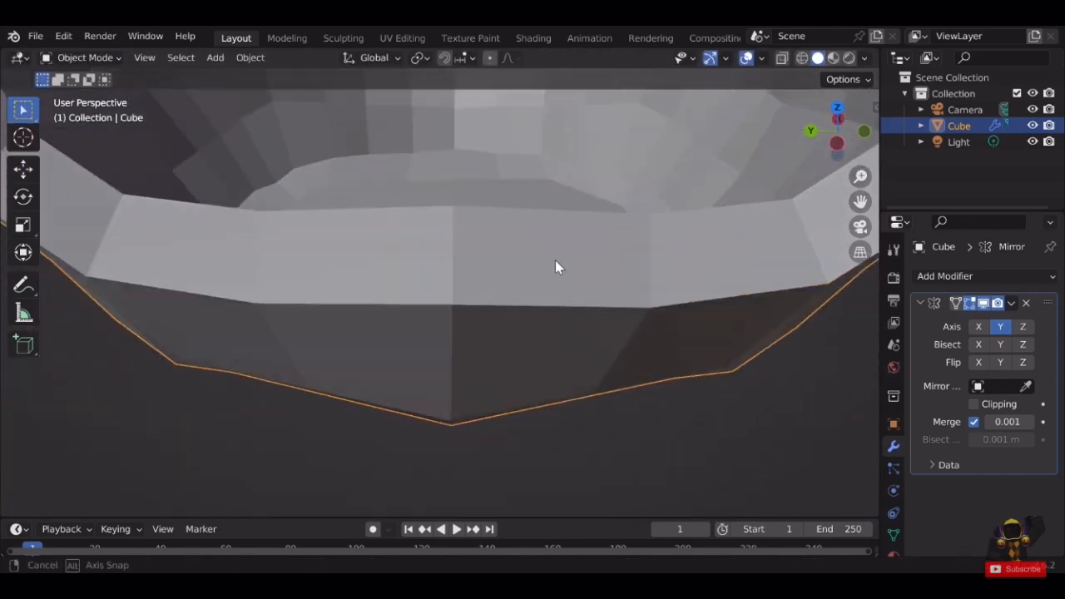
middle_drag(540, 250, 523, 371)
scroll(517, 248, up, 2)
scroll(536, 366, up, 1)
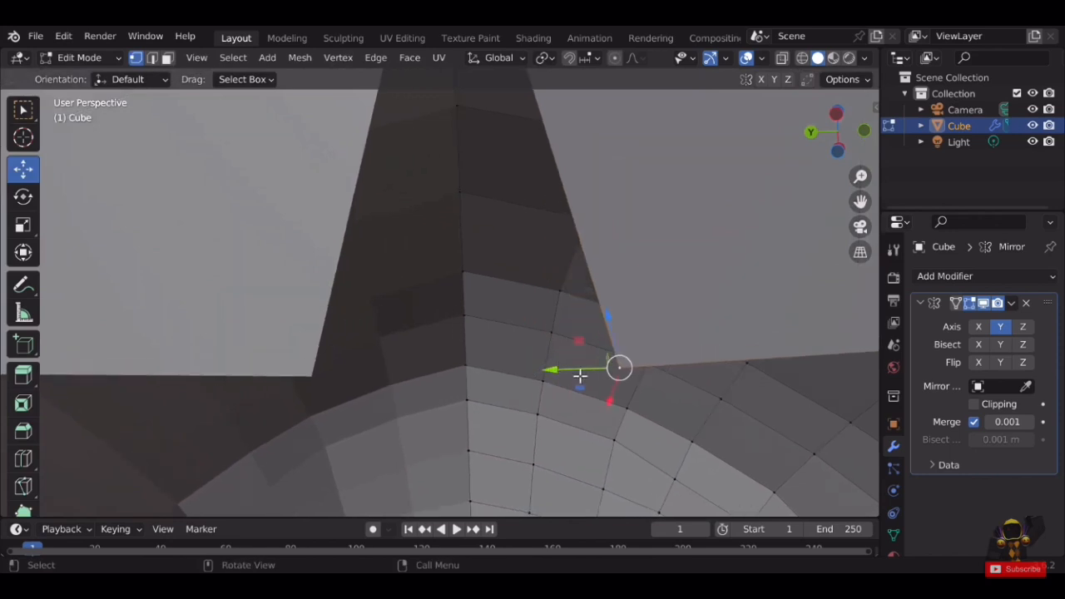
drag(577, 371, 425, 370)
scroll(472, 347, down, 6)
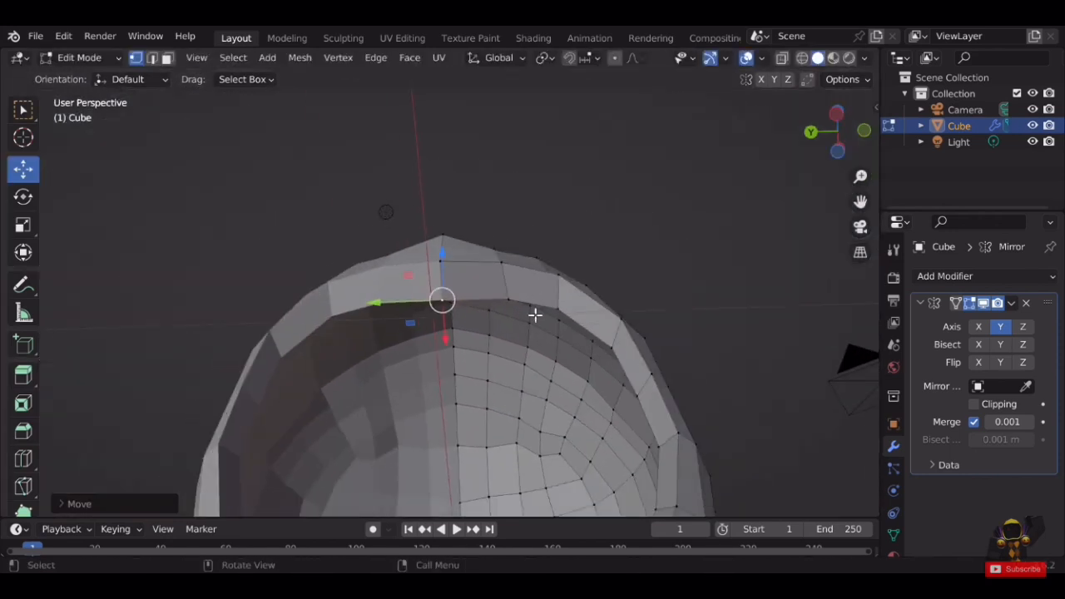
In edge selection, select the inner rim edges, extrude them and push the new edges into the helmet along X.
middle_drag(535, 314, 572, 375)
key(Tab)
scroll(568, 266, up, 3)
key(Tab)
scroll(541, 199, up, 2)
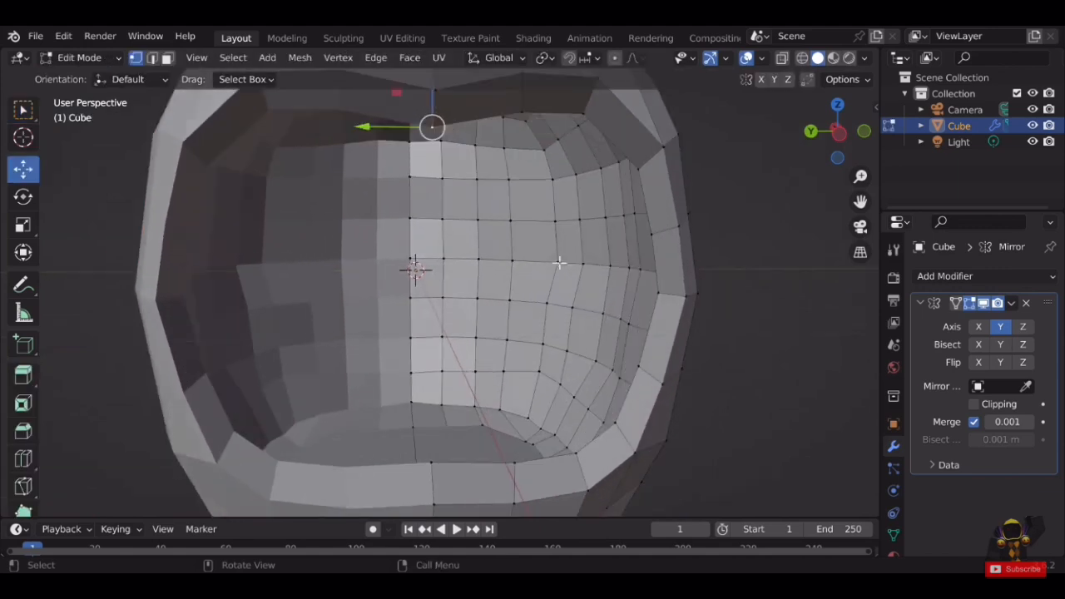
click(482, 143)
middle_drag(481, 143, 487, 189)
middle_drag(543, 211, 591, 304)
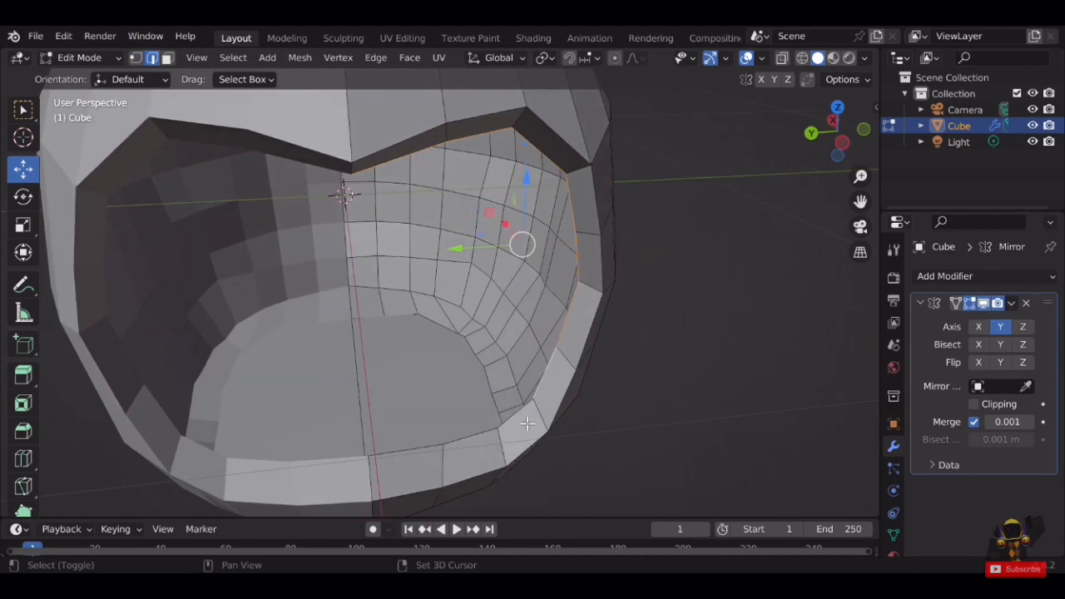
middle_drag(413, 455, 644, 299)
drag(468, 256, 385, 256)
middle_drag(458, 264, 457, 274)
drag(371, 238, 386, 241)
Scale the newly extruded edge ring outward to about 1.16, then enlarge it further towards the helmet's inner wall.
key(s)
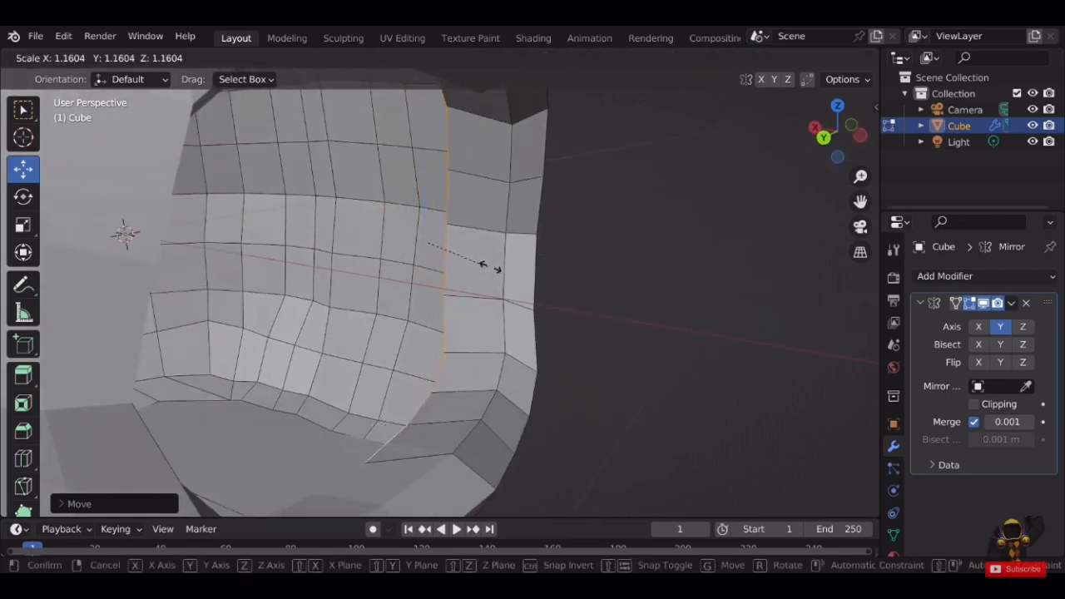
click(481, 274)
middle_drag(480, 274, 523, 307)
key(s)
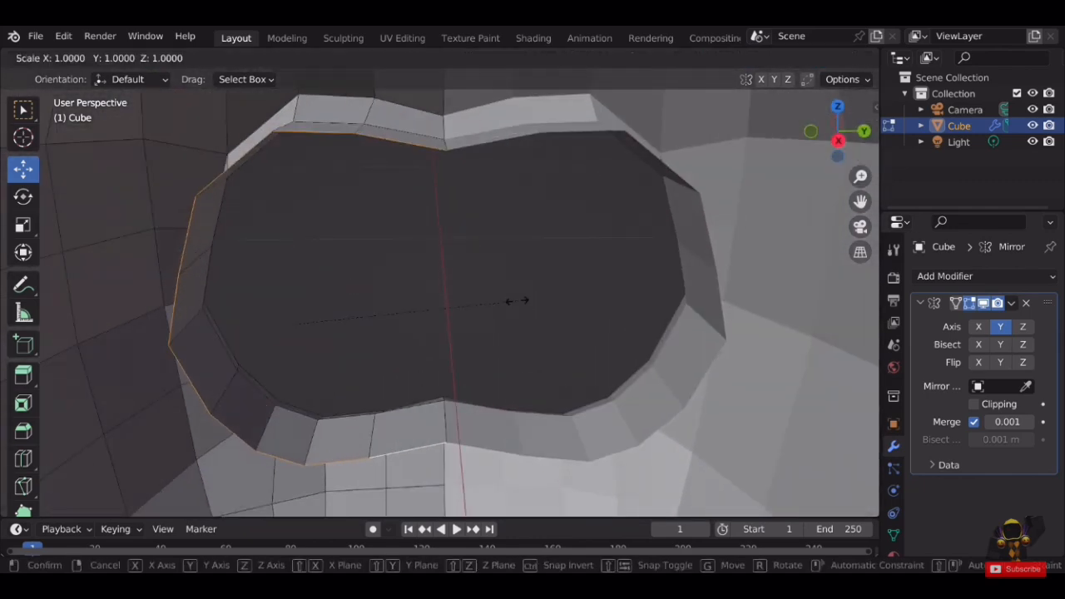
click(563, 296)
In vertex selection, slide the lower centre vertex of the second extruded ring along Y to the mirror line.
middle_drag(433, 316, 523, 249)
scroll(525, 250, up, 3)
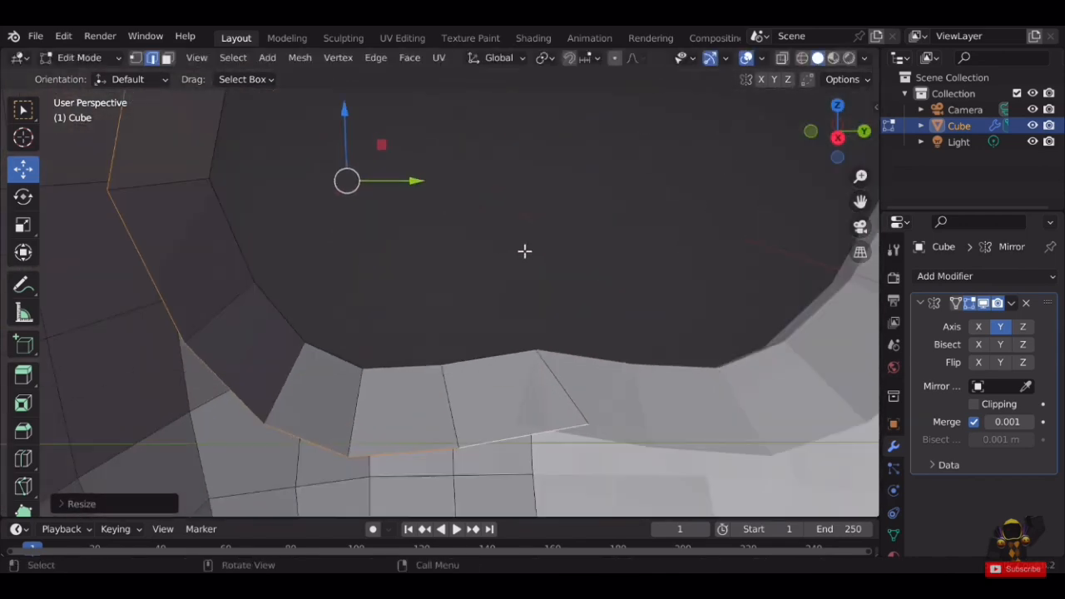
click(135, 59)
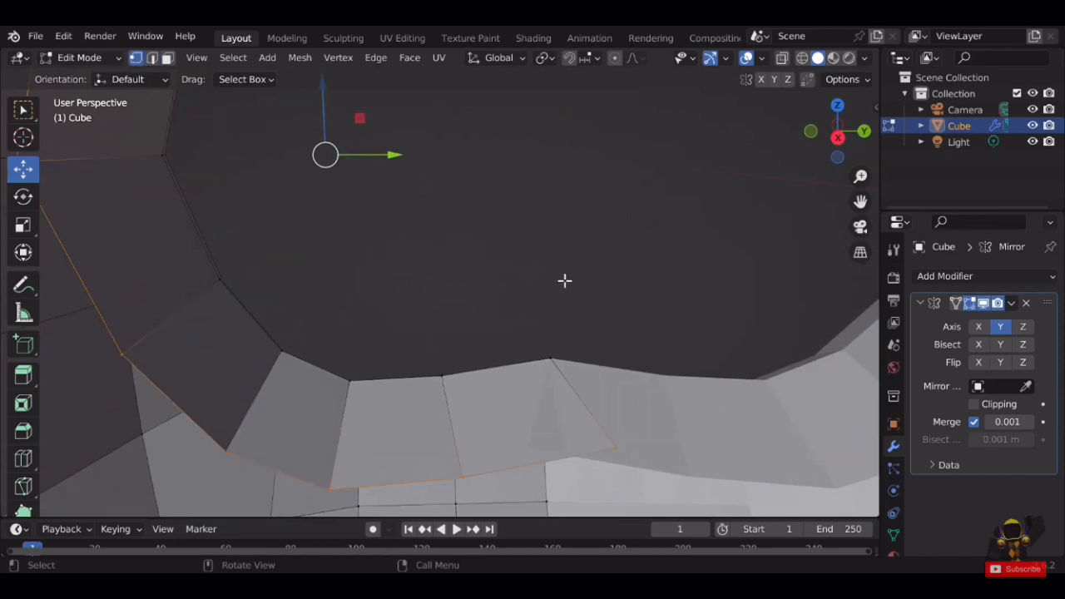
click(611, 445)
shift+middle_drag(584, 384, 495, 292)
scroll(495, 292, up, 2)
drag(601, 344, 549, 378)
scroll(518, 347, up, 4)
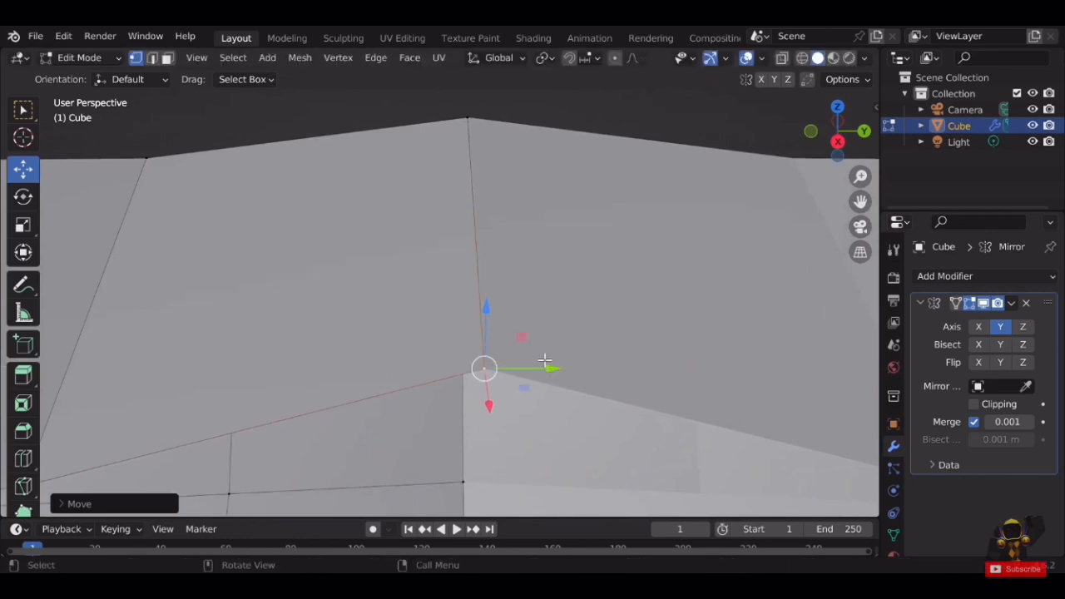
Slide the upper centre vertex of the second extruded ring along Y until it meets the mirror line.
scroll(532, 324, down, 5)
scroll(491, 202, down, 2)
shift+middle_drag(493, 252, 496, 389)
scroll(511, 223, up, 3)
click(489, 195)
scroll(491, 216, up, 4)
middle_drag(563, 288, 566, 433)
drag(591, 286, 521, 295)
middle_drag(520, 294, 455, 150)
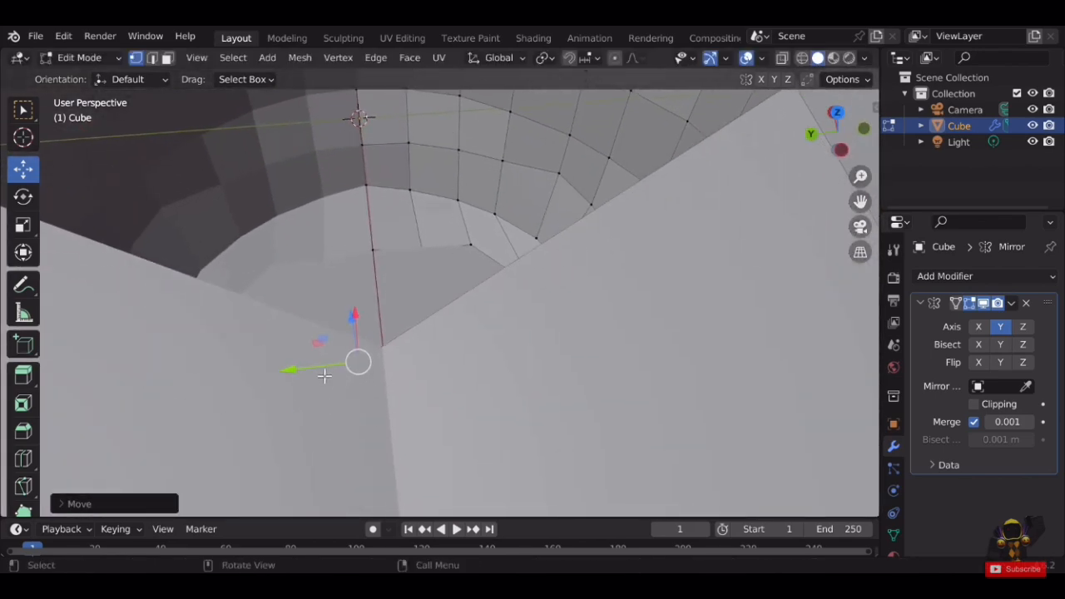
drag(324, 376, 351, 381)
middle_drag(441, 358, 503, 309)
Examine the centre seam of the extruded rim from inside the helmet in Object Mode.
key(Tab)
scroll(435, 302, down, 2)
middle_drag(435, 303, 412, 178)
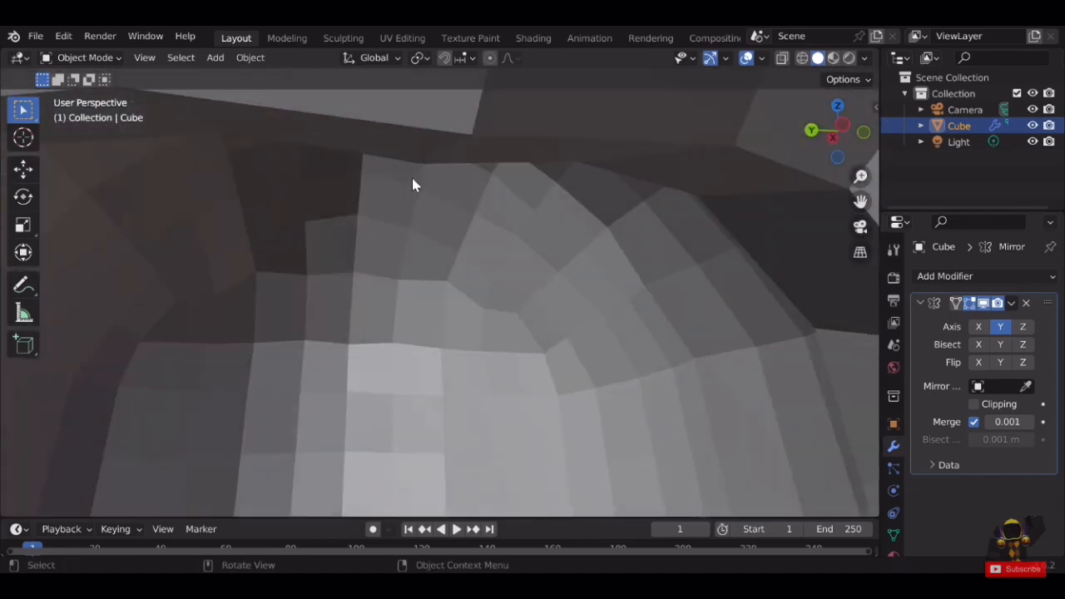
scroll(449, 235, down, 5)
middle_drag(446, 283, 496, 220)
scroll(495, 220, up, 2)
key(Tab)
scroll(495, 221, up, 4)
In edge selection, select the innermost rim edges, extrude them again and push the new edges deeper along X.
middle_drag(496, 274, 529, 158)
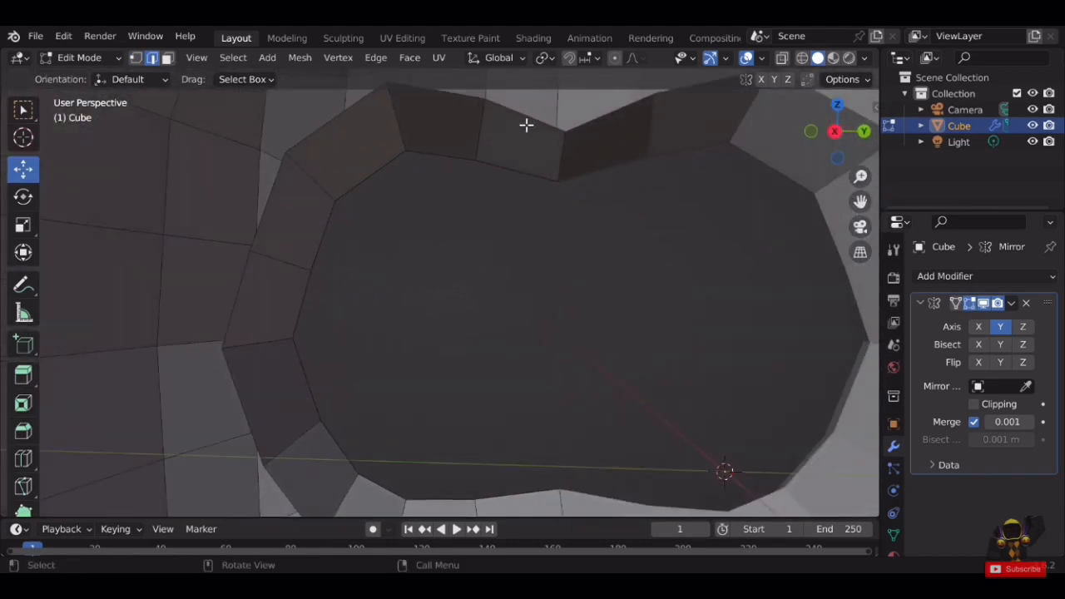
shift+click(364, 119)
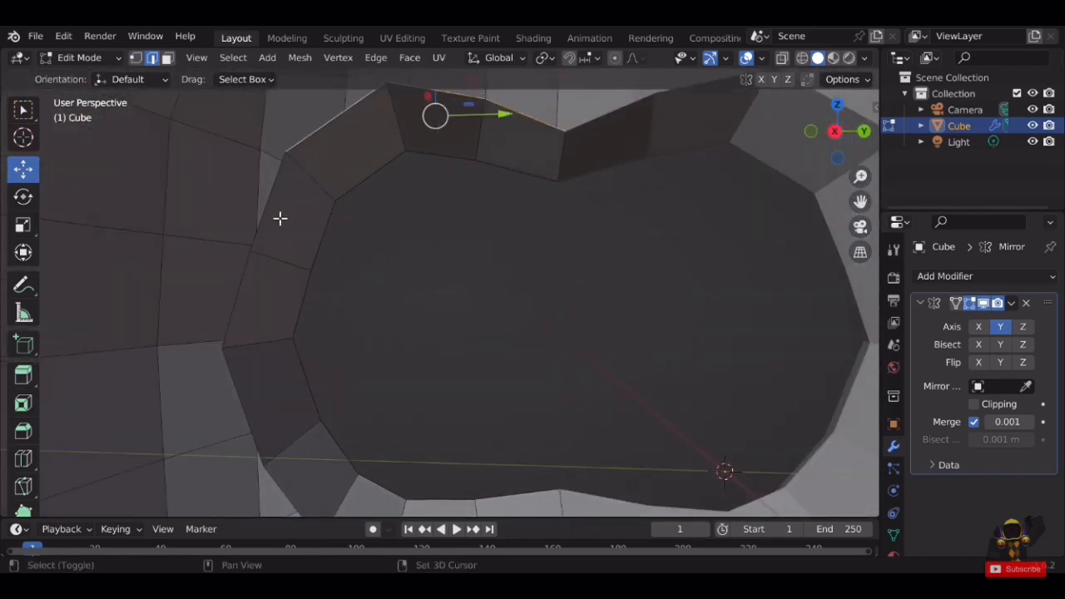
middle_drag(240, 396, 297, 336)
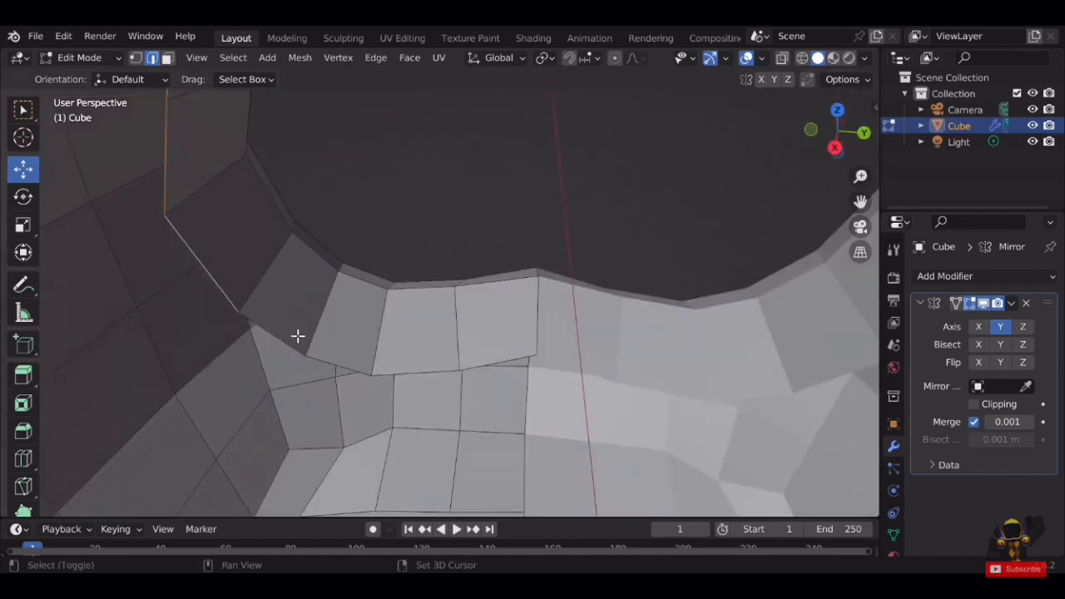
shift+click(487, 367)
scroll(582, 216, down, 1)
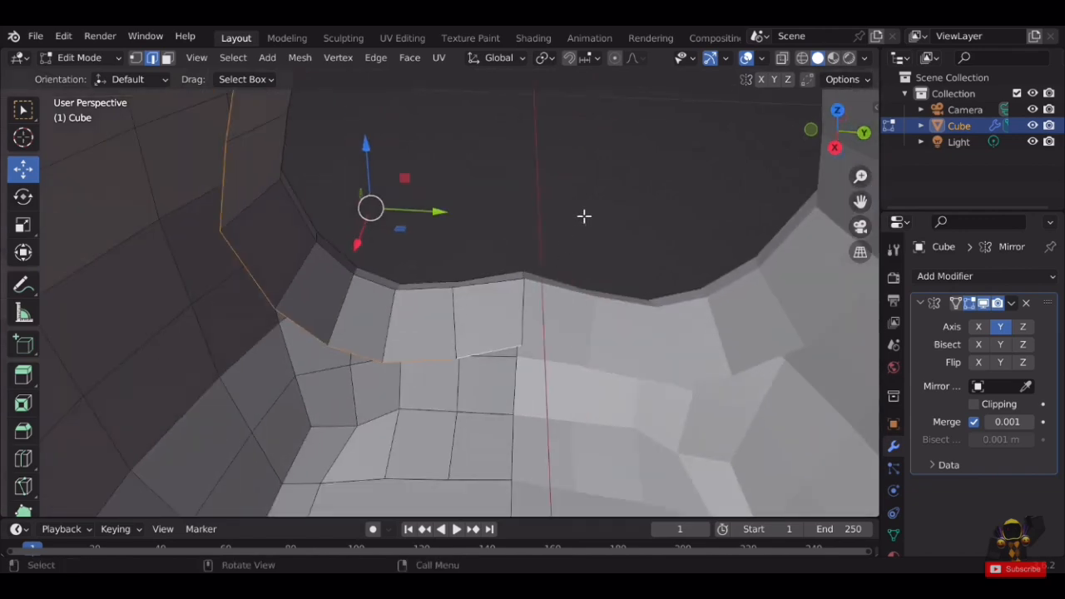
key(e)
right_click(584, 216)
middle_drag(585, 216, 502, 213)
drag(342, 204, 271, 249)
Scale the third extruded edge ring outward and shift it along Y towards the helmet's centre.
middle_drag(526, 203, 614, 190)
key(s)
click(549, 213)
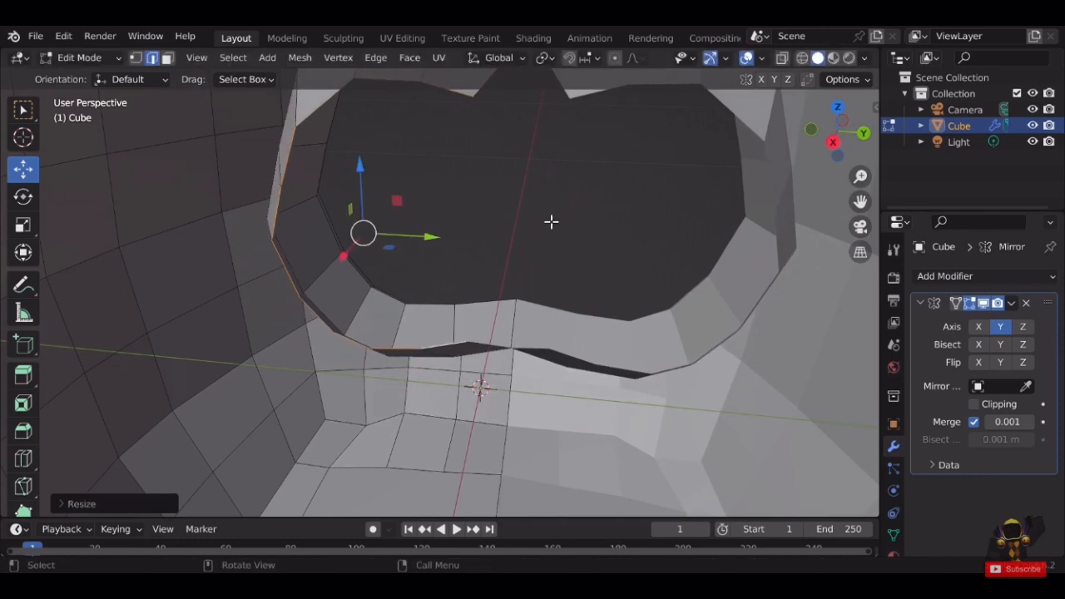
middle_drag(551, 221, 352, 410)
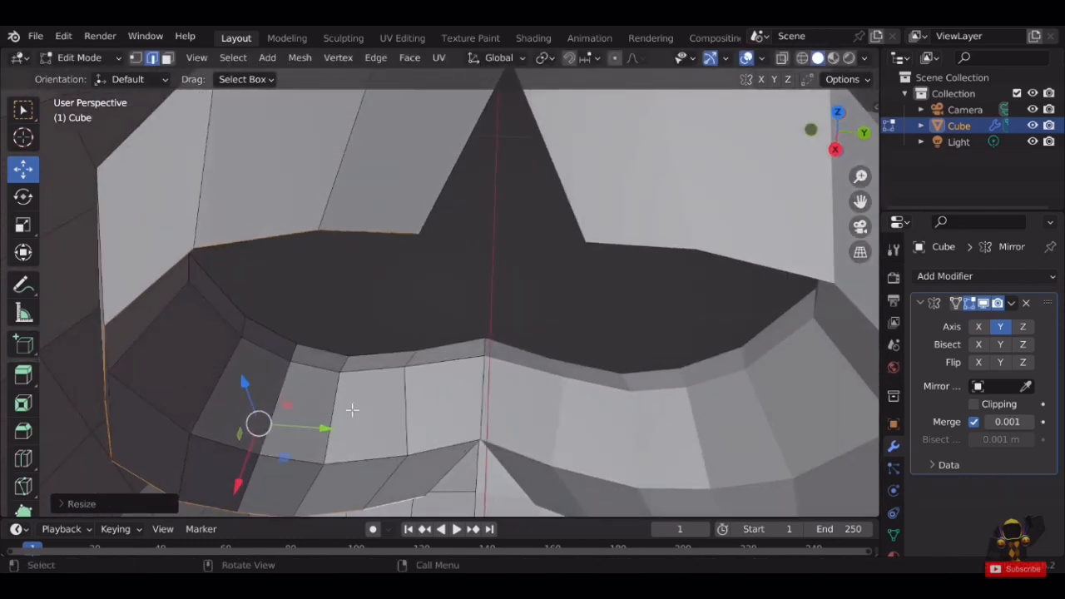
drag(317, 434, 390, 437)
scroll(397, 408, up, 2)
middle_drag(399, 397, 397, 356)
scroll(250, 467, down, 2)
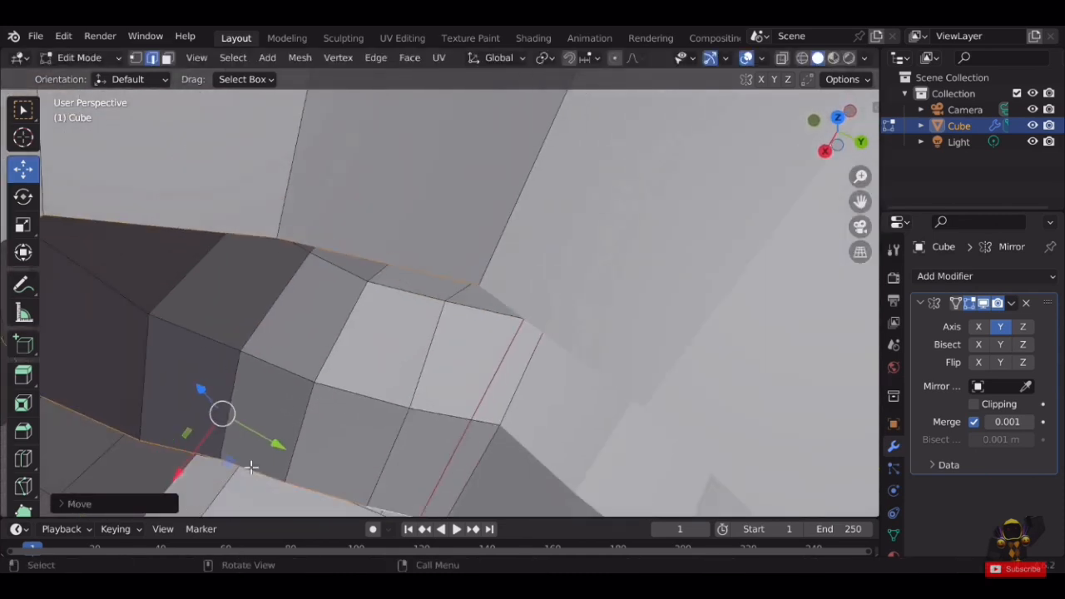
scroll(279, 454, up, 1)
drag(226, 479, 221, 481)
Move the third ring's upper centre vertex along Y to the mirror line in vertex selection.
key(Tab)
scroll(444, 344, down, 2)
middle_drag(444, 345, 496, 285)
scroll(434, 342, up, 1)
key(Tab)
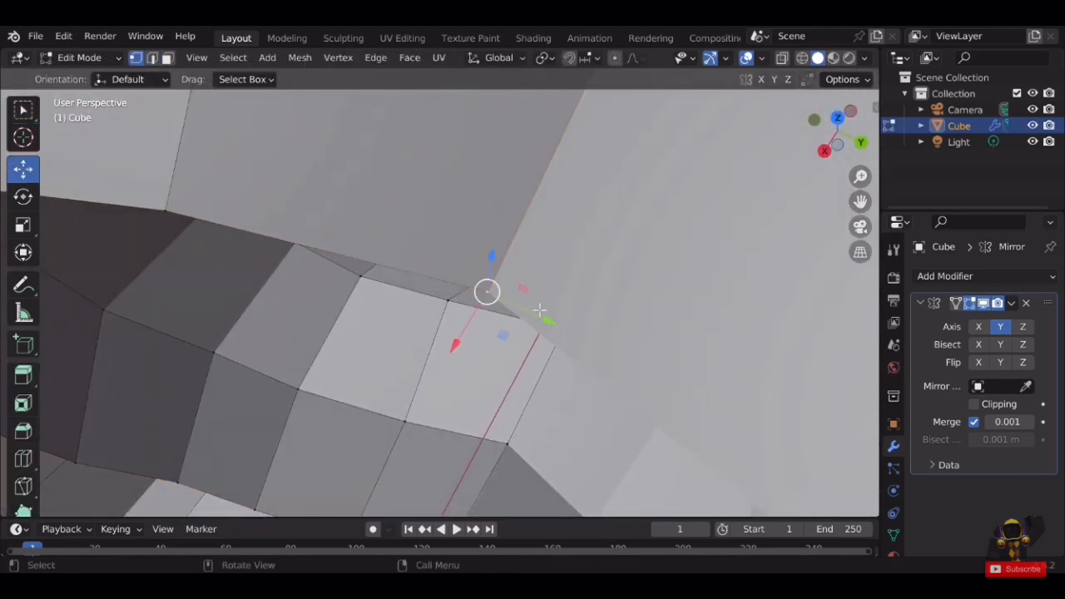
shift+middle_drag(539, 310, 587, 316)
drag(587, 316, 580, 319)
scroll(486, 412, down, 1)
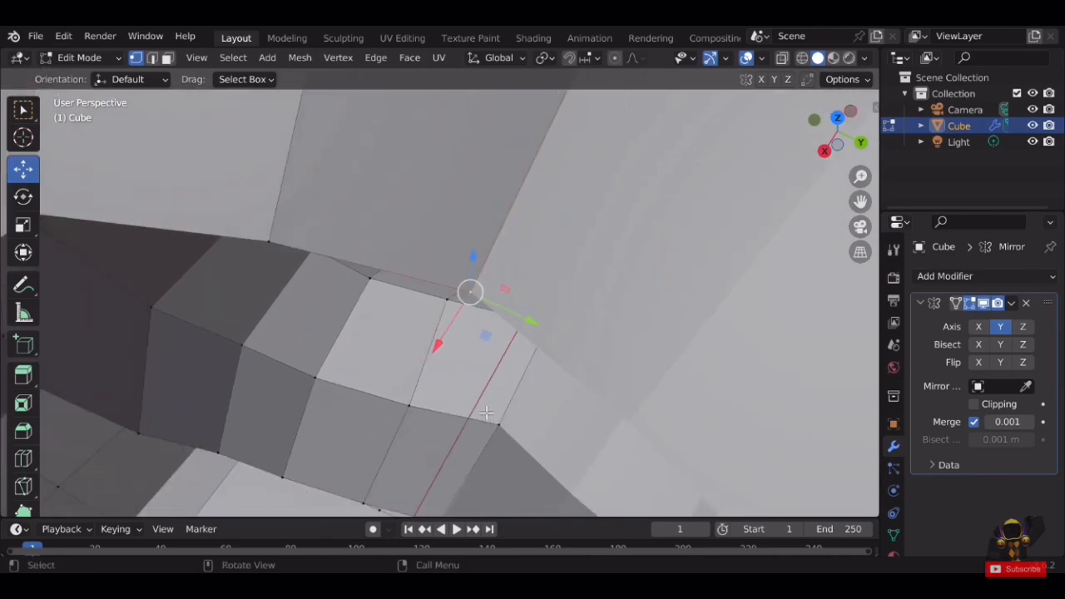
Move the third ring's lower centre vertex along Y to the mirror line and check the seam in Object Mode.
middle_drag(486, 413, 421, 221)
click(407, 195)
key(g)
key(y)
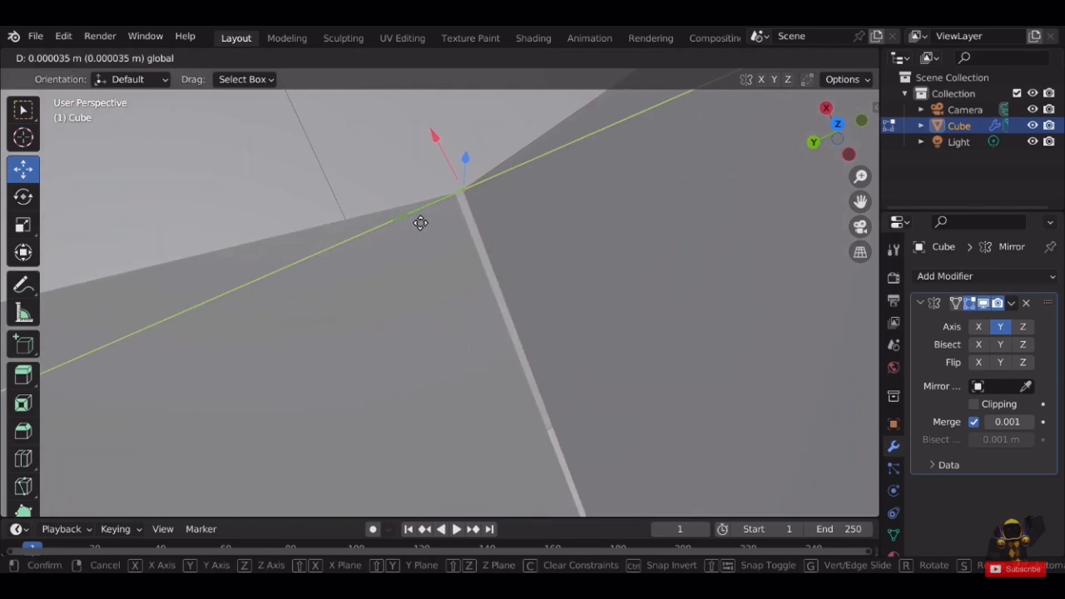
click(418, 223)
key(Tab)
scroll(539, 274, down, 6)
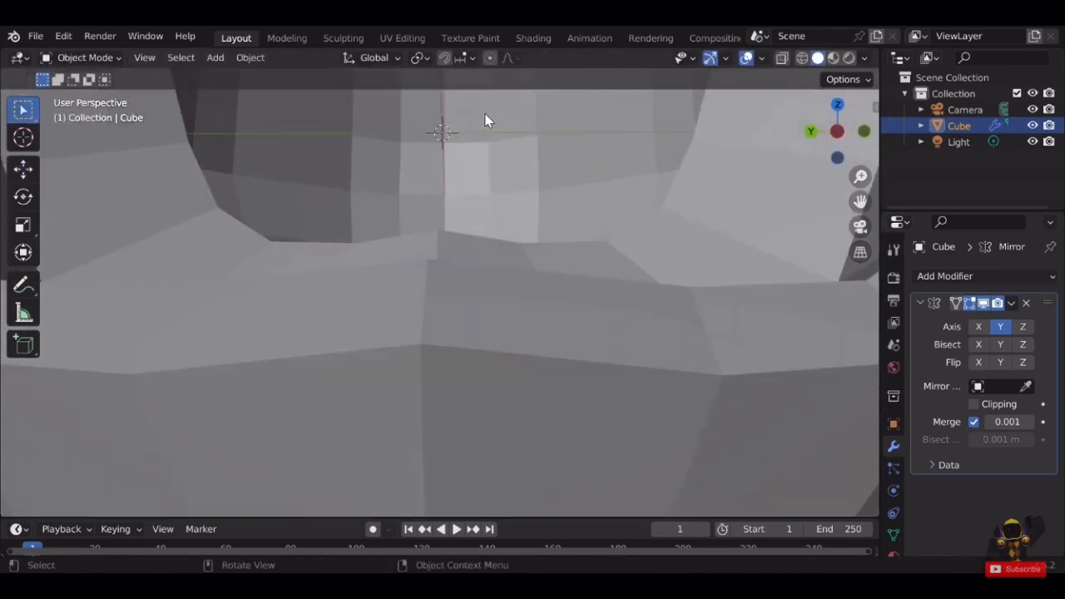
middle_drag(488, 119, 294, 116)
In vertex selection, select all vertices around the innermost rim ring and move them along X.
key(Tab)
scroll(547, 218, up, 3)
scroll(537, 261, up, 2)
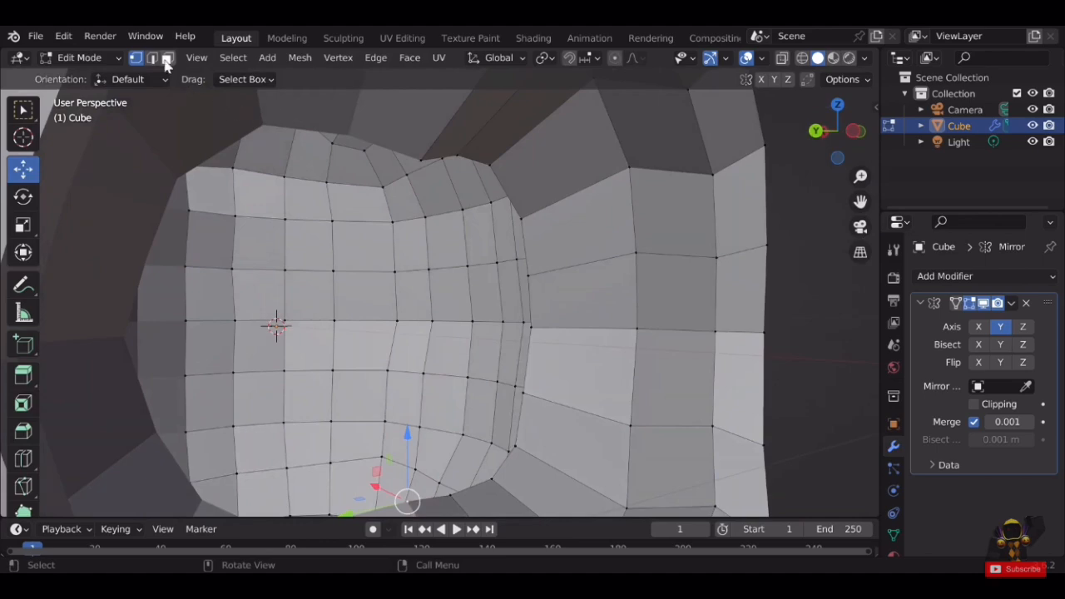
scroll(499, 209, down, 2)
middle_drag(499, 208, 417, 234)
click(136, 60)
scroll(437, 226, up, 1)
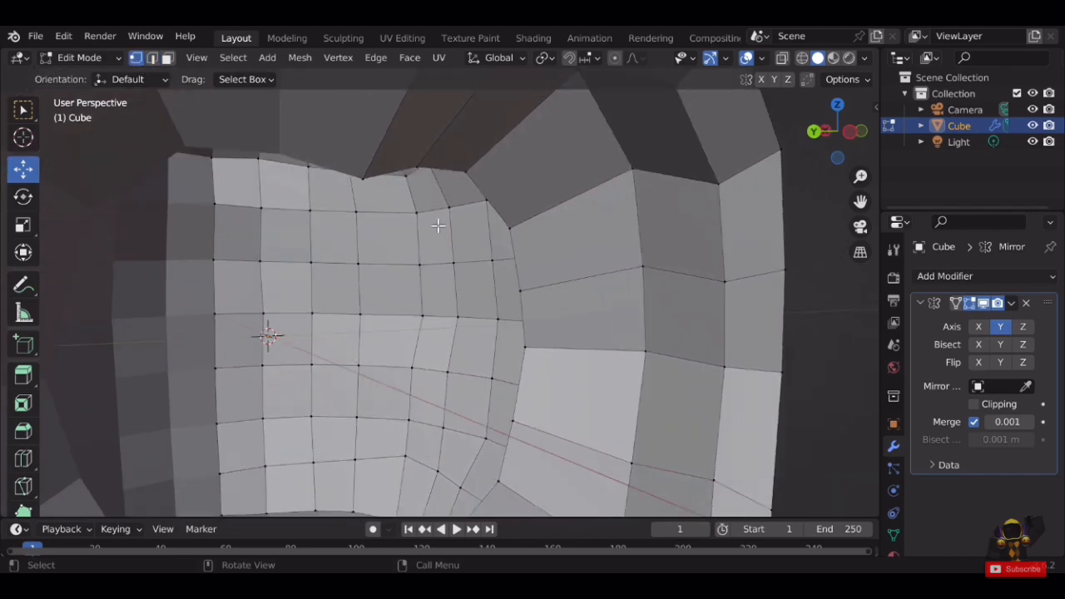
shift+click(499, 208)
middle_drag(542, 320, 359, 173)
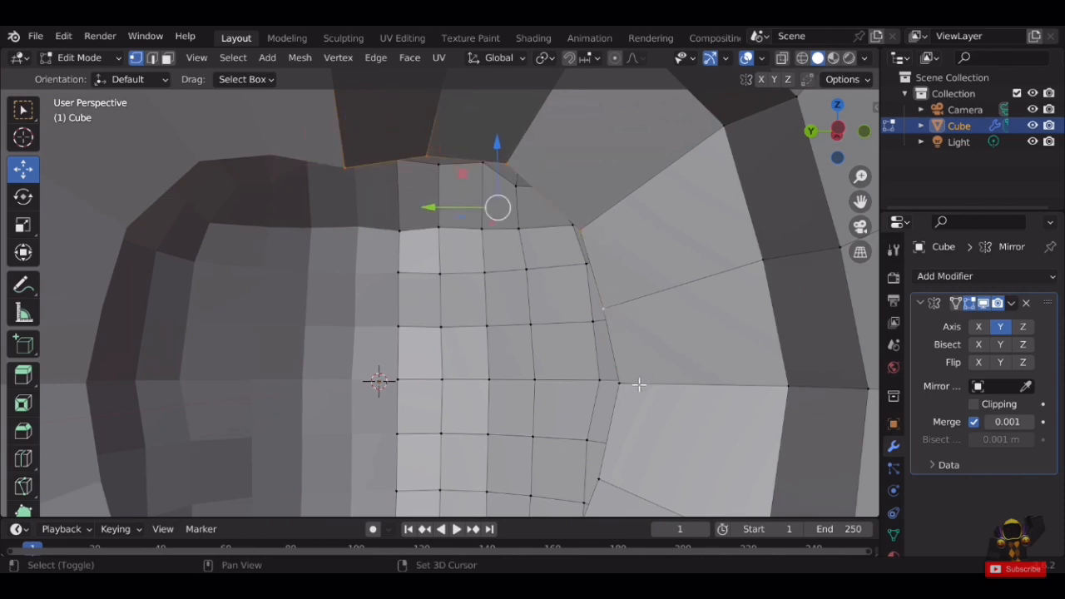
middle_drag(626, 356, 593, 381)
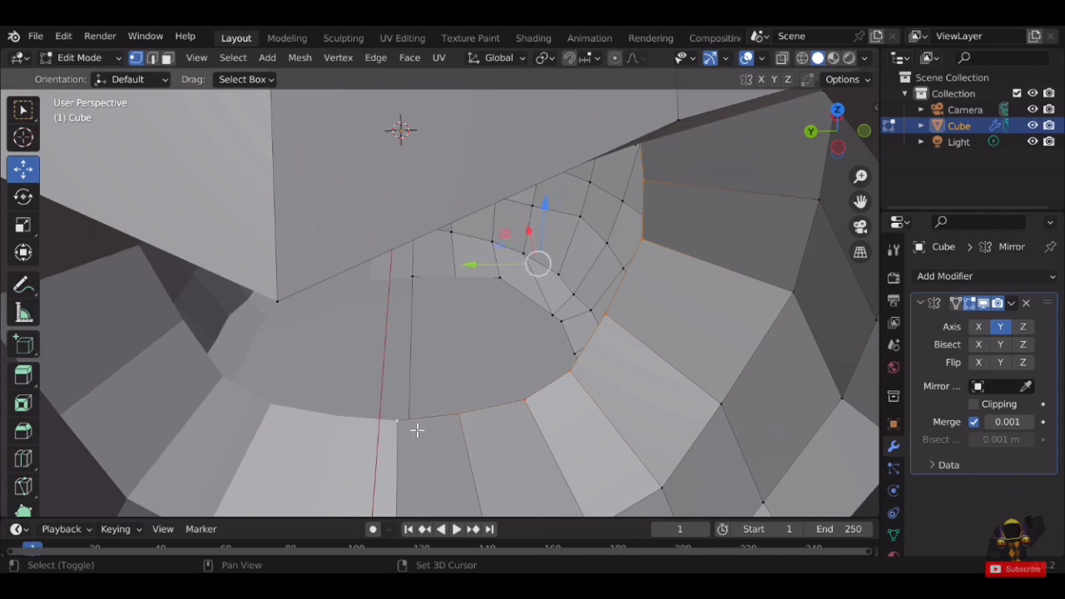
middle_drag(416, 431, 474, 291)
key(g)
key(x)
click(470, 304)
key(g)
key(x)
click(435, 300)
key(g)
key(x)
click(547, 277)
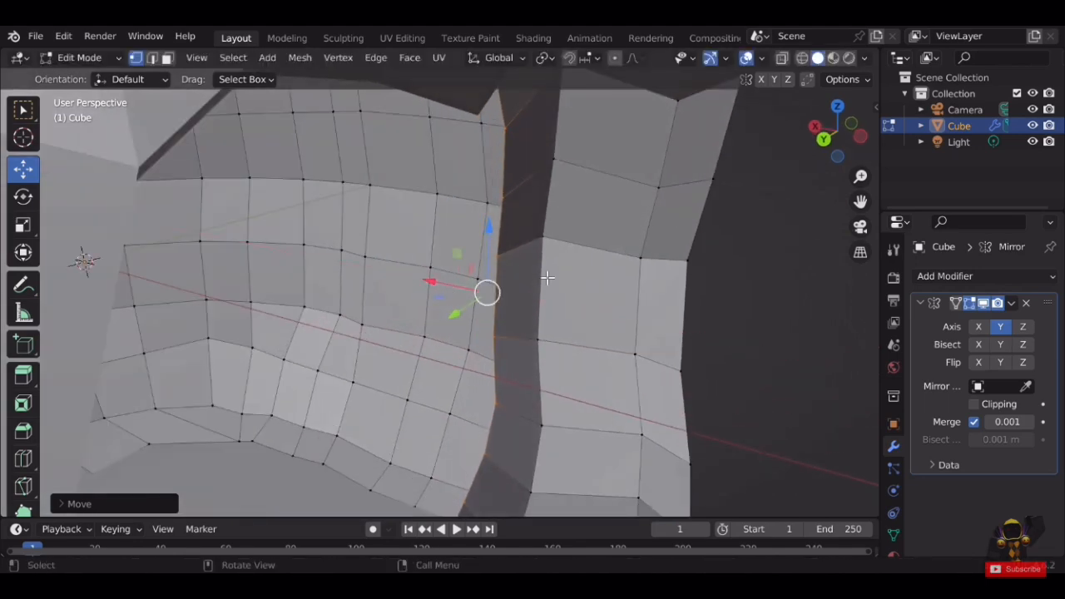
middle_drag(547, 277, 492, 226)
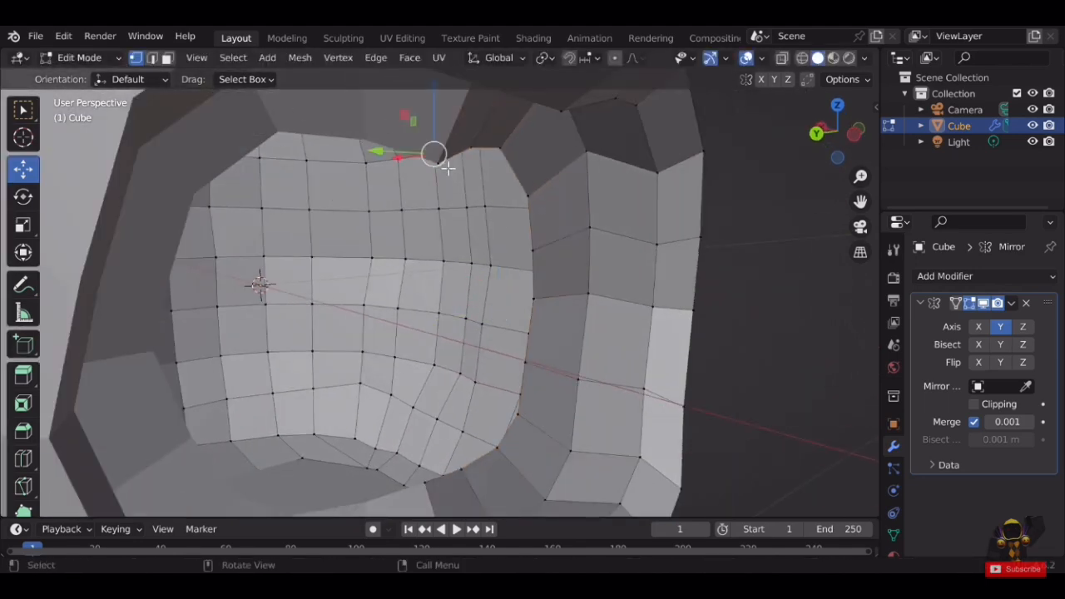
Reposition the selected vertex on the upper rim of the inner face opening, adjusting its height and its depth along X.
middle_drag(447, 168, 461, 358)
drag(460, 359, 466, 273)
middle_drag(466, 273, 458, 316)
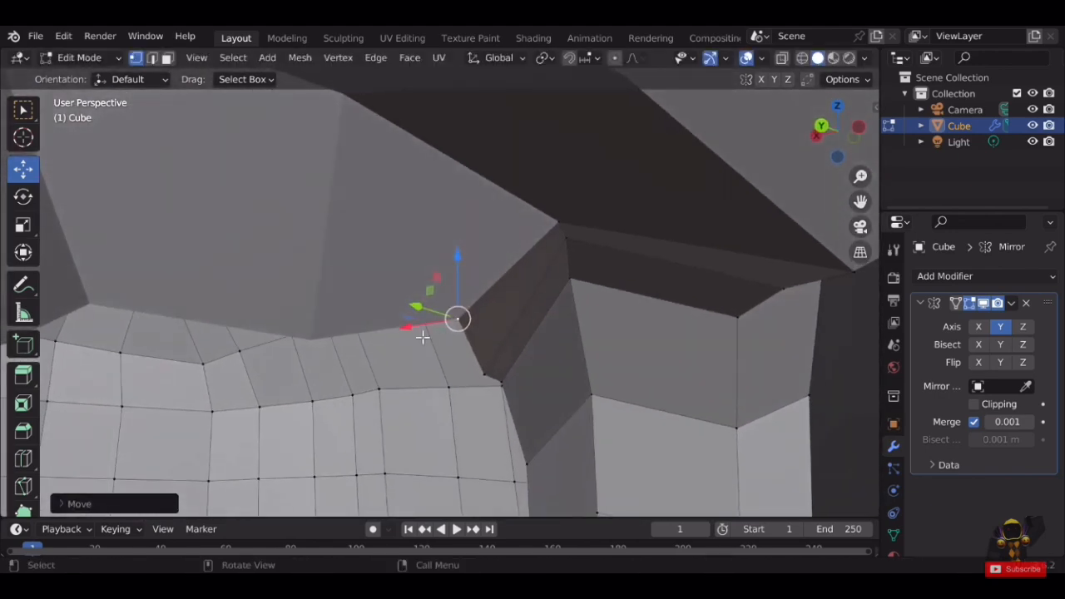
drag(422, 336, 398, 328)
middle_drag(398, 328, 427, 242)
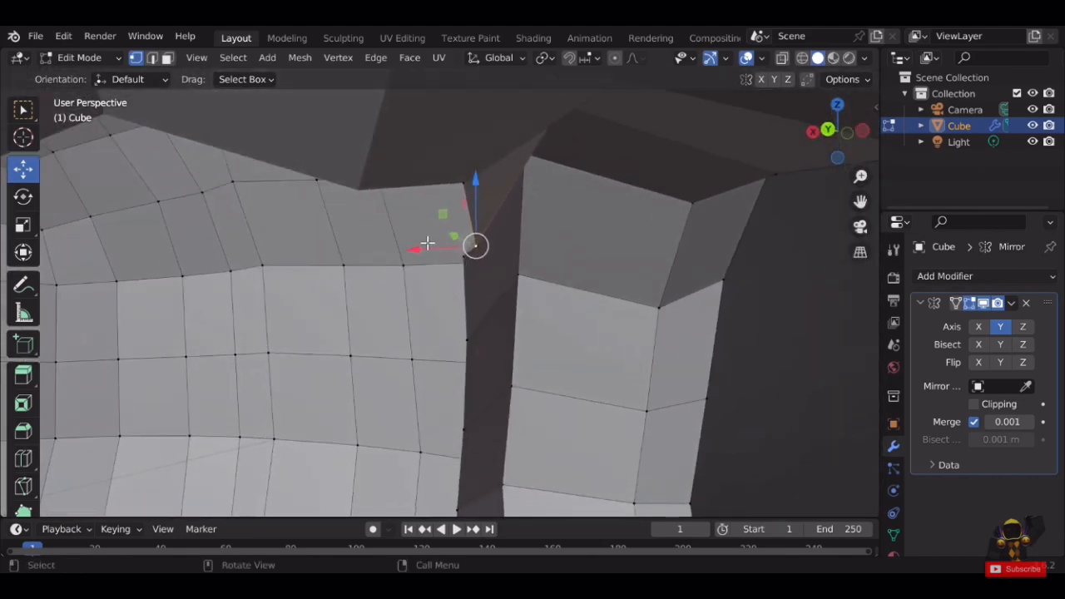
drag(441, 253, 420, 254)
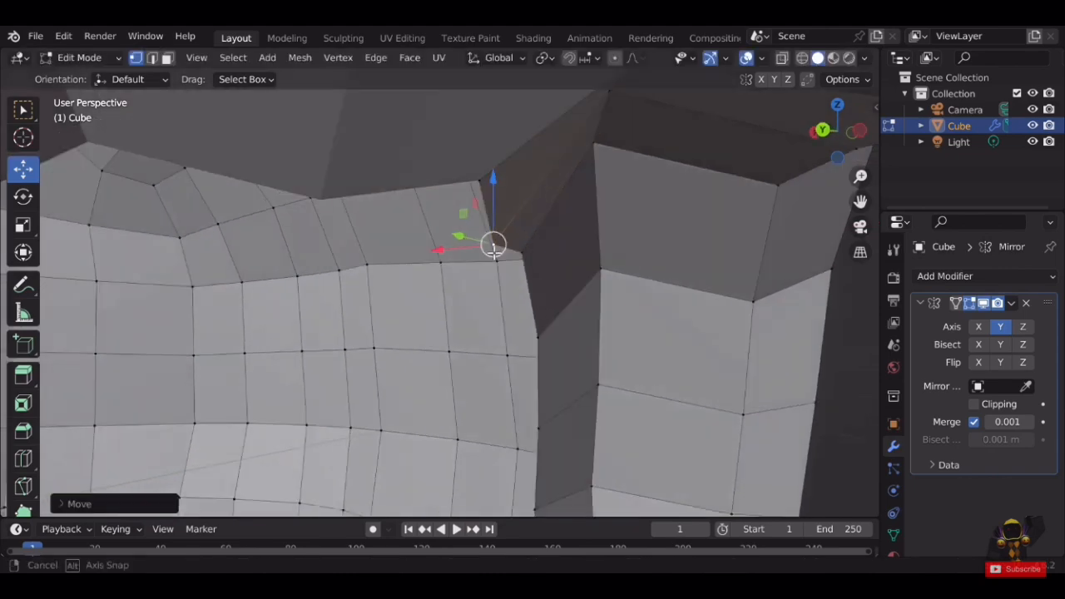
middle_drag(433, 249, 580, 237)
scroll(555, 326, down, 2)
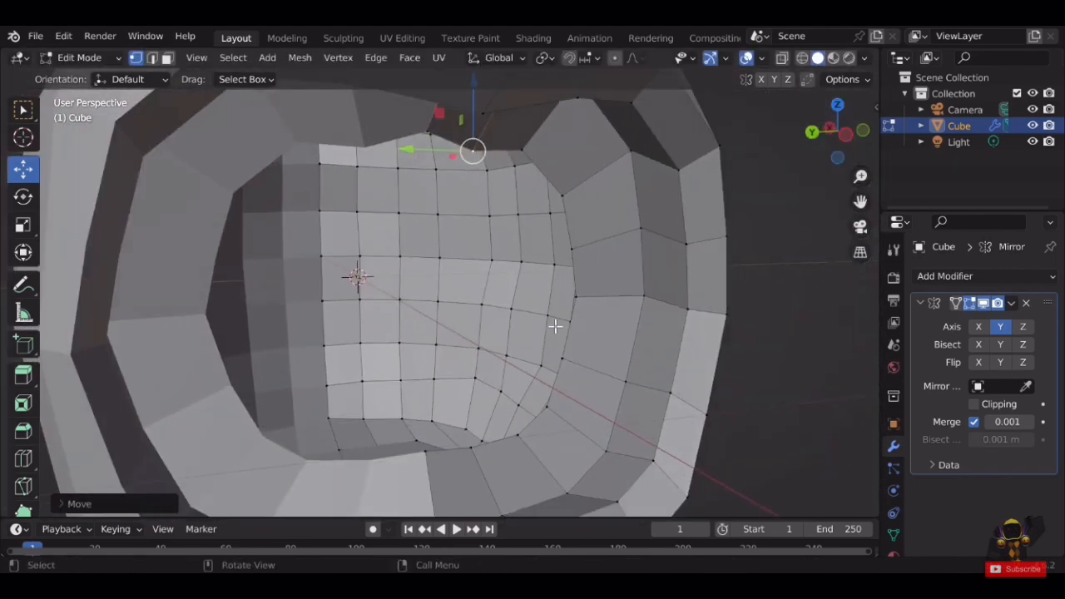
Move a vertex on the lower rim of the inner face opening to even out the curve.
middle_drag(529, 301, 502, 369)
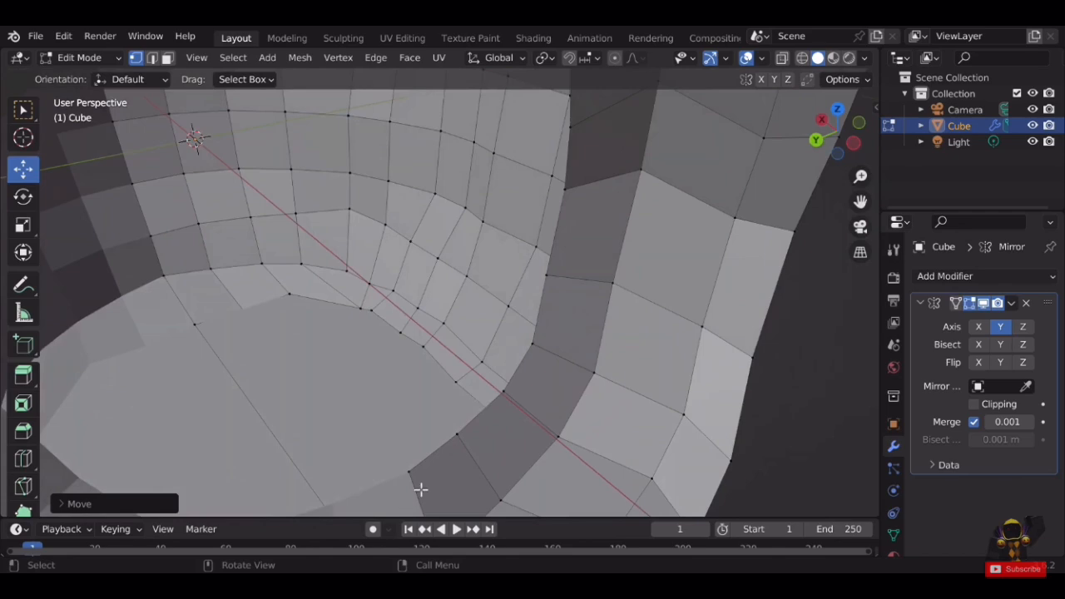
middle_drag(420, 489, 319, 178)
key(g)
click(439, 323)
Select the edges around the inner face opening in edge mode and fill them with a face.
click(153, 59)
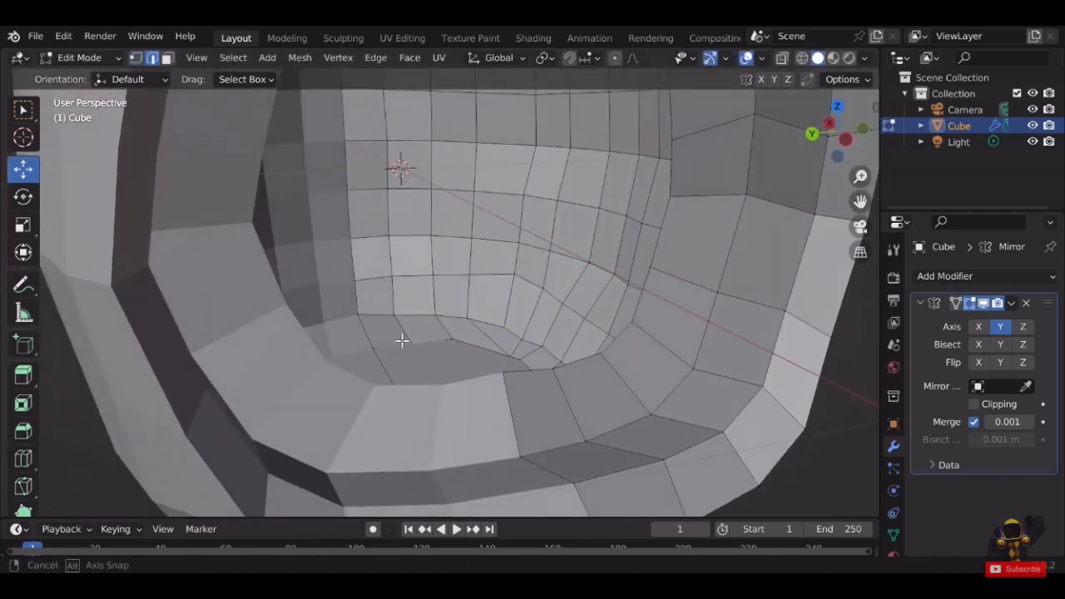
middle_drag(401, 340, 214, 66)
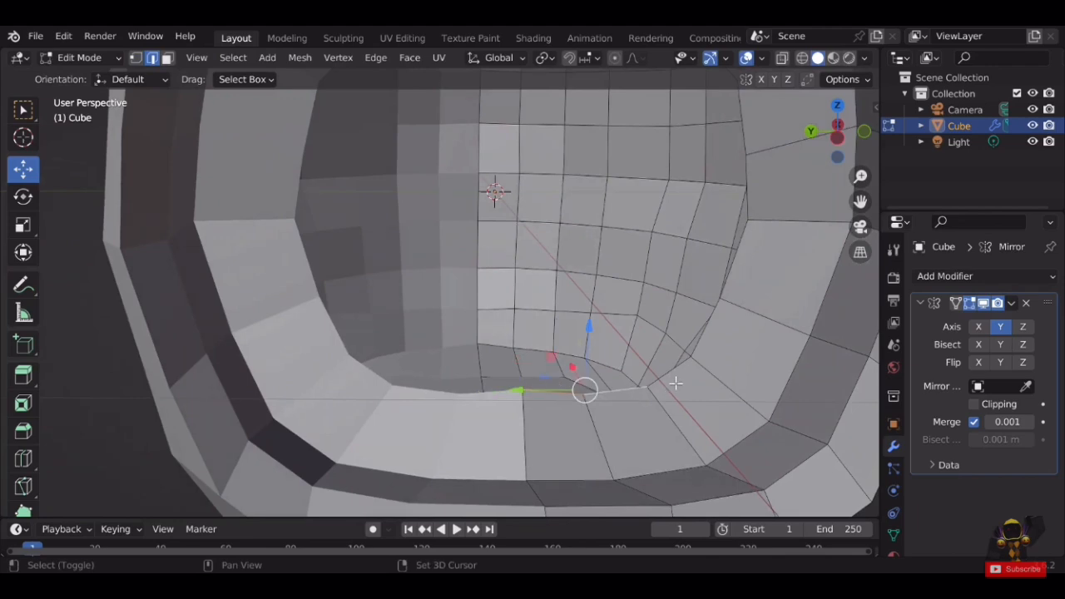
middle_drag(747, 287, 410, 406)
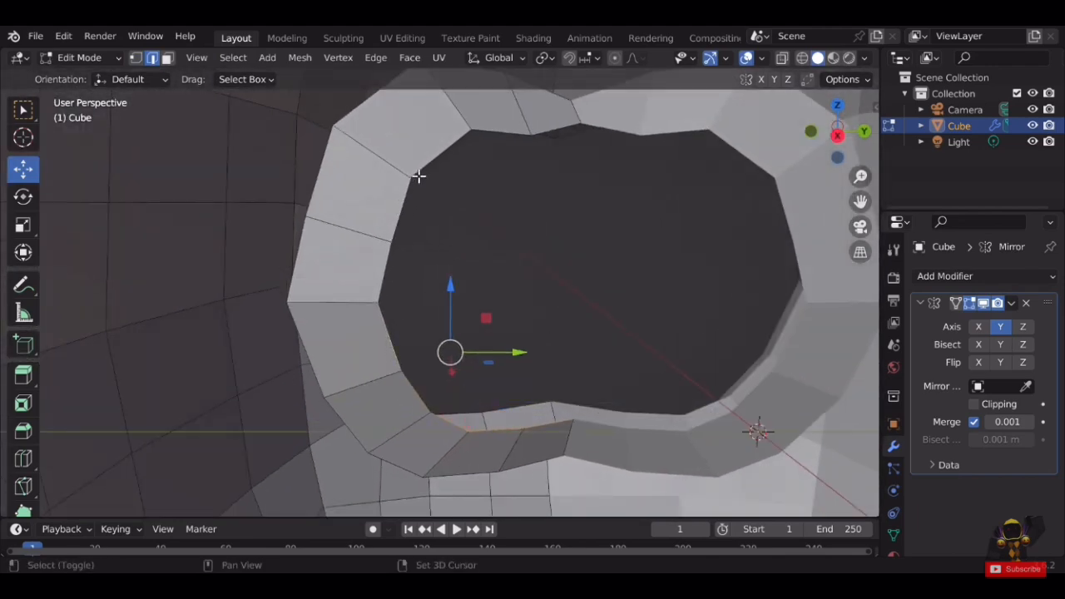
middle_drag(547, 135, 532, 292)
key(f)
click(711, 332)
key(Tab)
click(704, 324)
scroll(705, 324, down, 3)
click(357, 278)
key(Tab)
scroll(555, 333, up, 2)
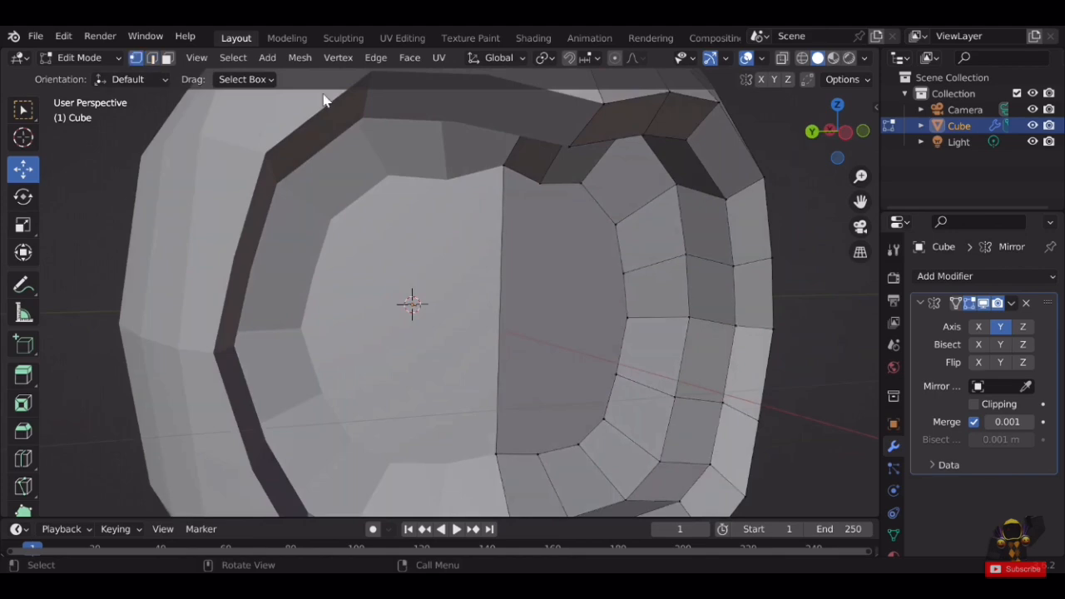
Move the selected rim vertex beside the new face about -0.02 m along X.
click(548, 188)
shift+middle_drag(615, 235, 469, 313)
scroll(510, 250, up, 2)
key(g)
key(x)
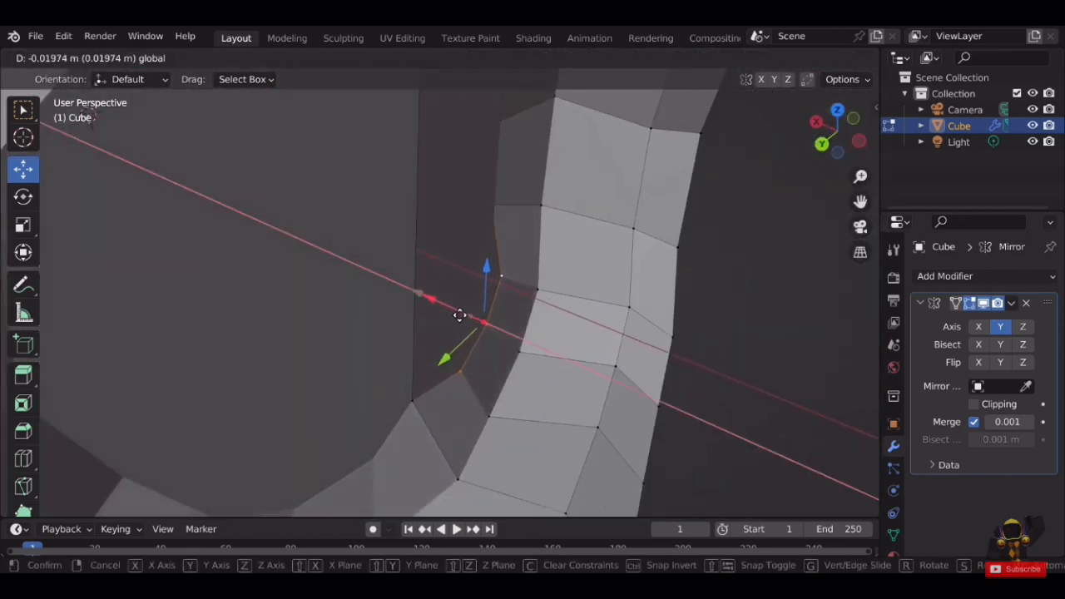
click(459, 315)
Move the rim vertex on the centre line of the filled face about -0.015 m along X.
click(419, 387)
key(g)
key(x)
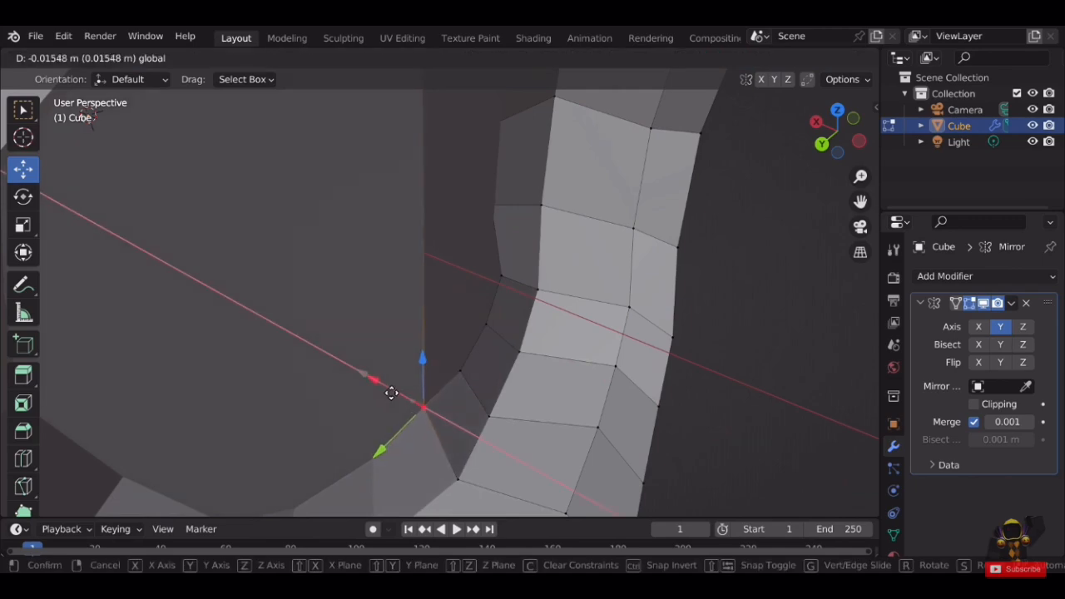
click(391, 386)
Adjust another vertex along the side rim of the filled face along X.
middle_drag(391, 385, 410, 300)
click(475, 328)
drag(408, 297, 430, 304)
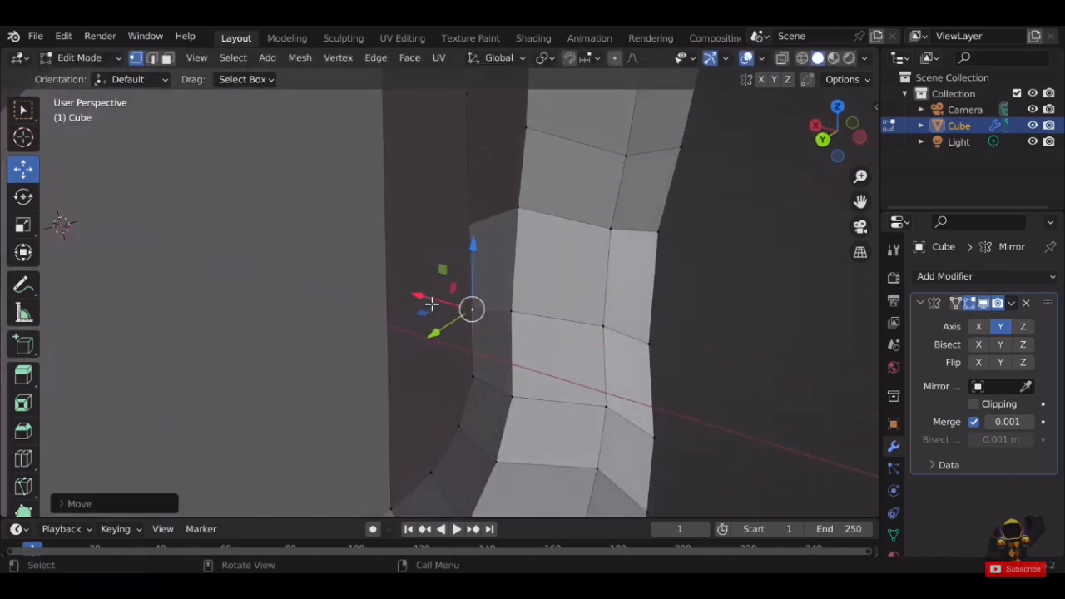
scroll(430, 303, down, 6)
middle_drag(490, 303, 444, 304)
Return to Object Mode and apply smooth shading to the helmet.
key(Tab)
scroll(441, 296, down, 2)
middle_drag(399, 225, 499, 245)
scroll(498, 245, up, 2)
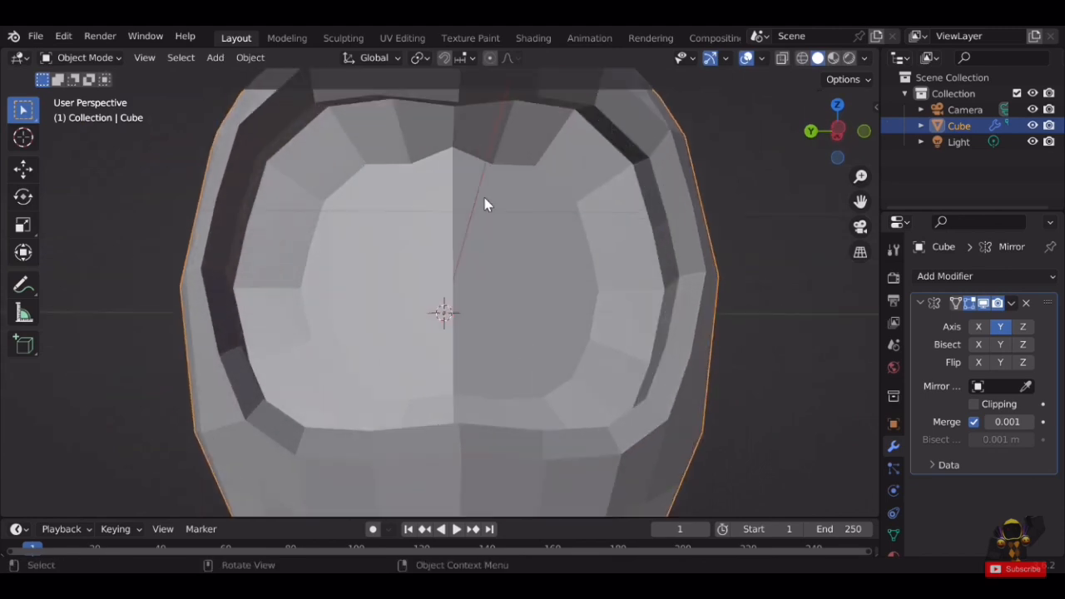
right_click(454, 178)
click(414, 140)
middle_drag(416, 143, 492, 254)
scroll(511, 249, down, 4)
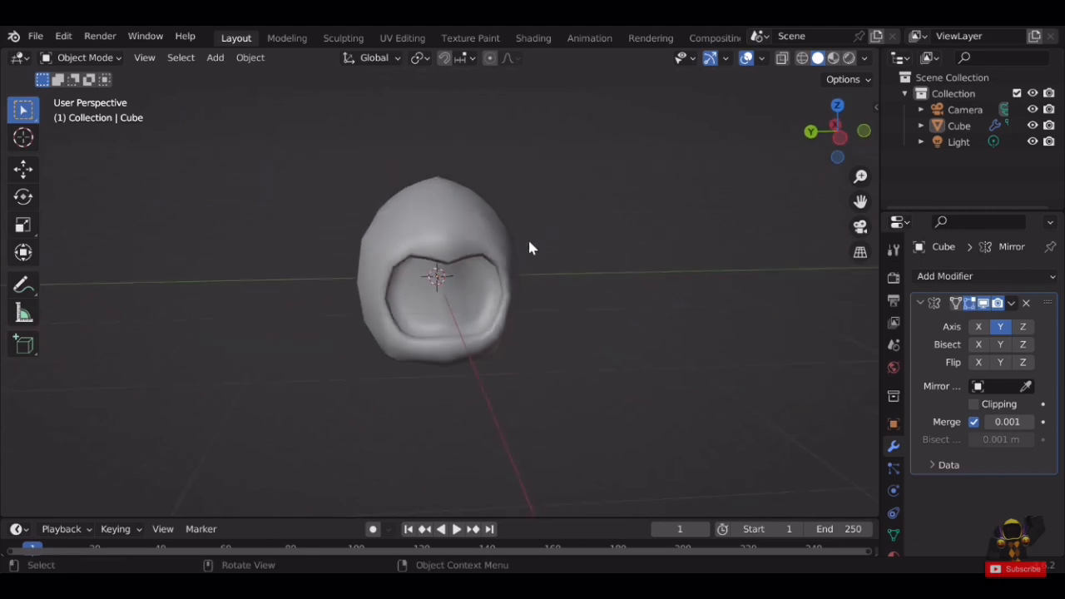
scroll(491, 252, up, 1)
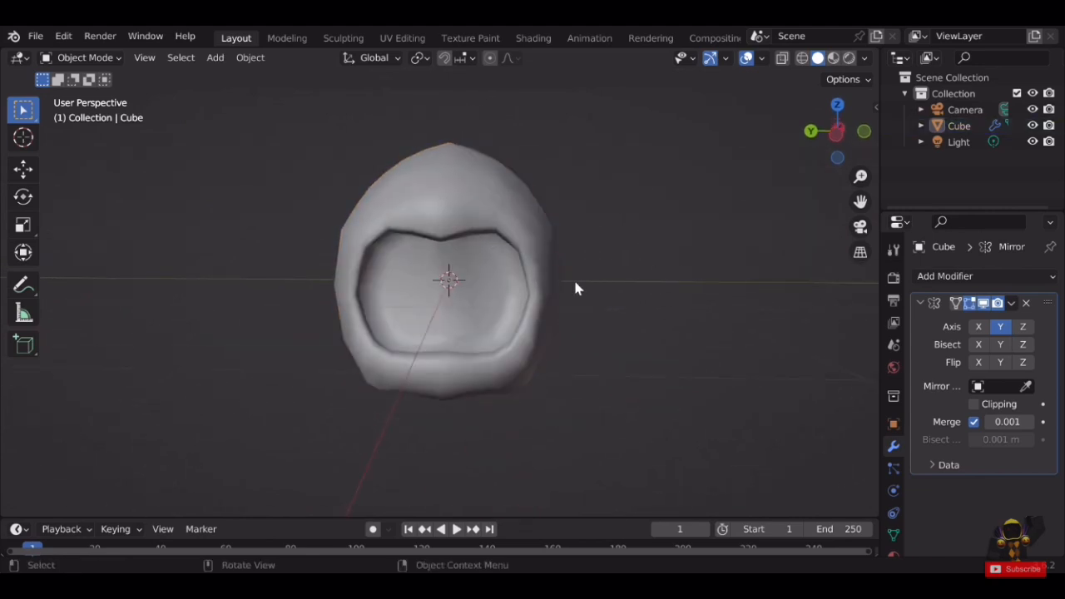
Add a cylinder mesh to the scene.
click(222, 64)
mouse_move(239, 98)
mouse_move(263, 83)
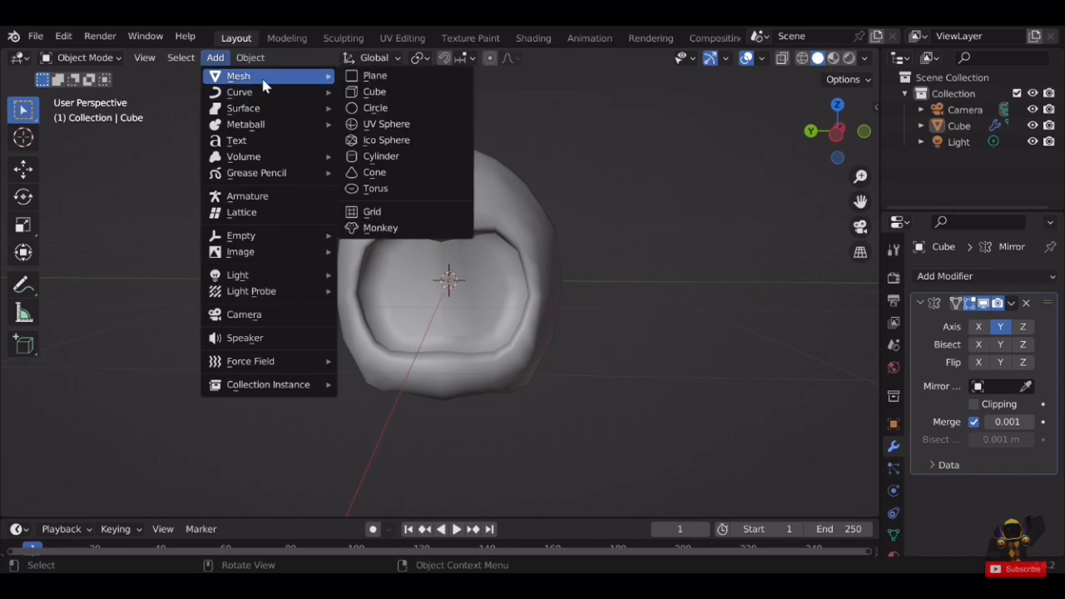
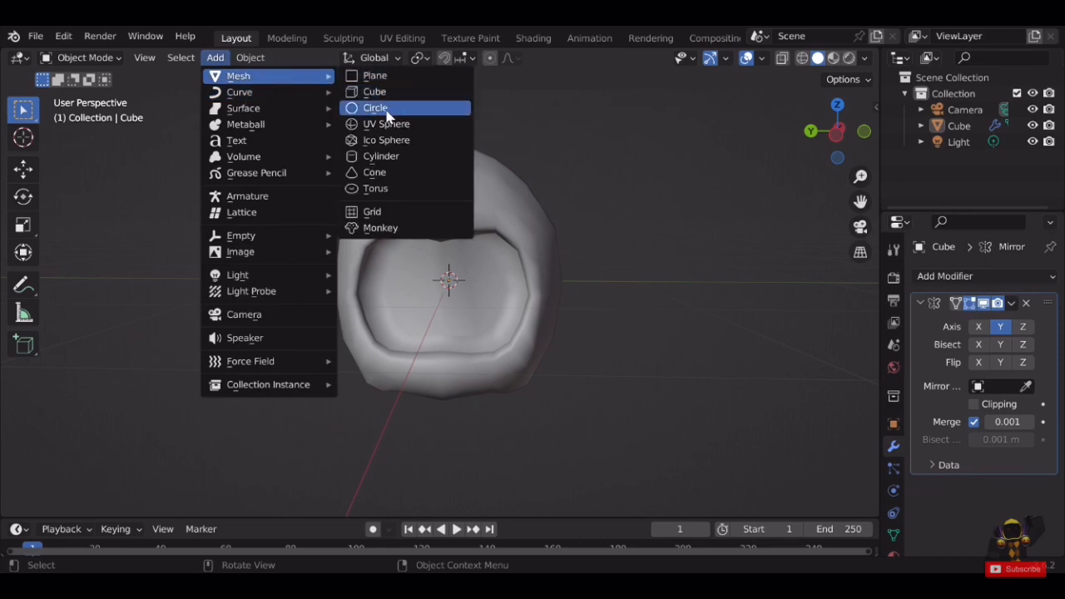
click(389, 158)
scroll(735, 404, down, 2)
click(732, 399)
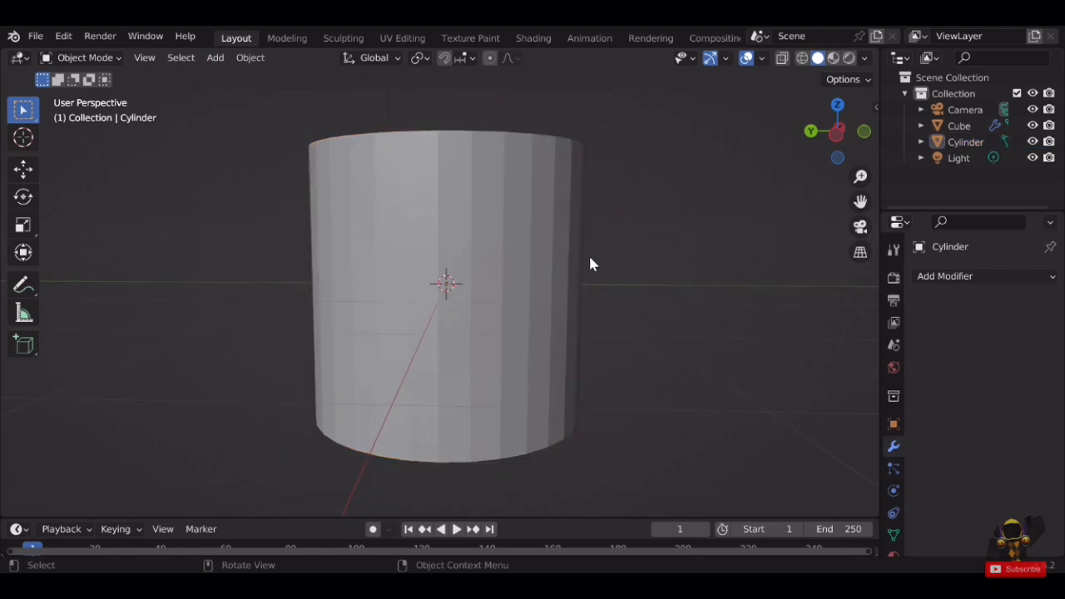
Enable the Statistics overlay in the viewport and select the cylinder.
middle_drag(589, 256, 508, 287)
click(762, 60)
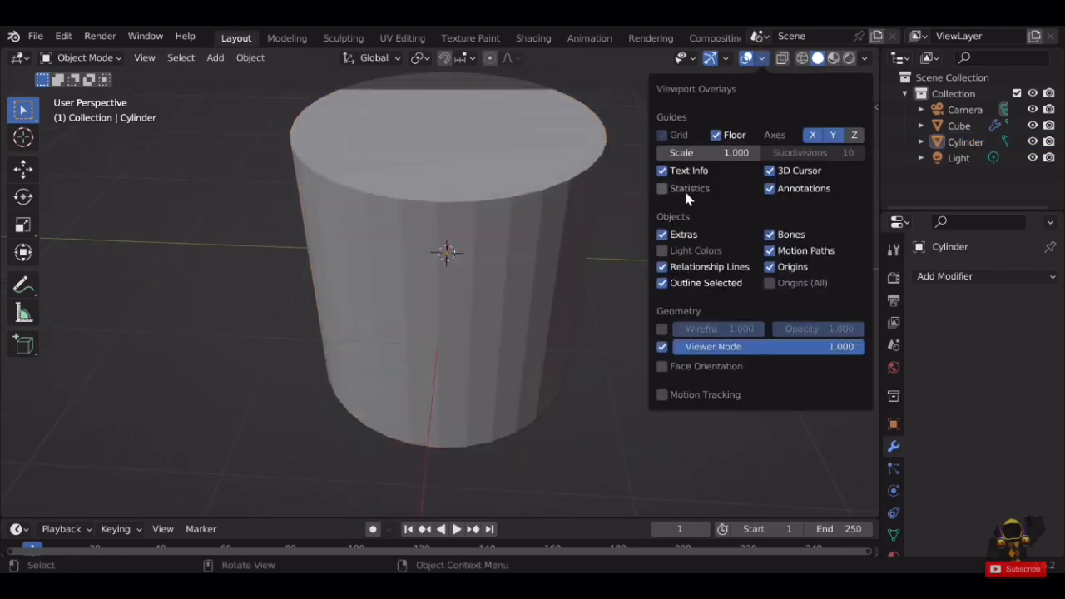
click(399, 241)
click(171, 255)
scroll(241, 265, down, 2)
middle_drag(299, 275, 438, 280)
scroll(500, 266, up, 2)
click(569, 264)
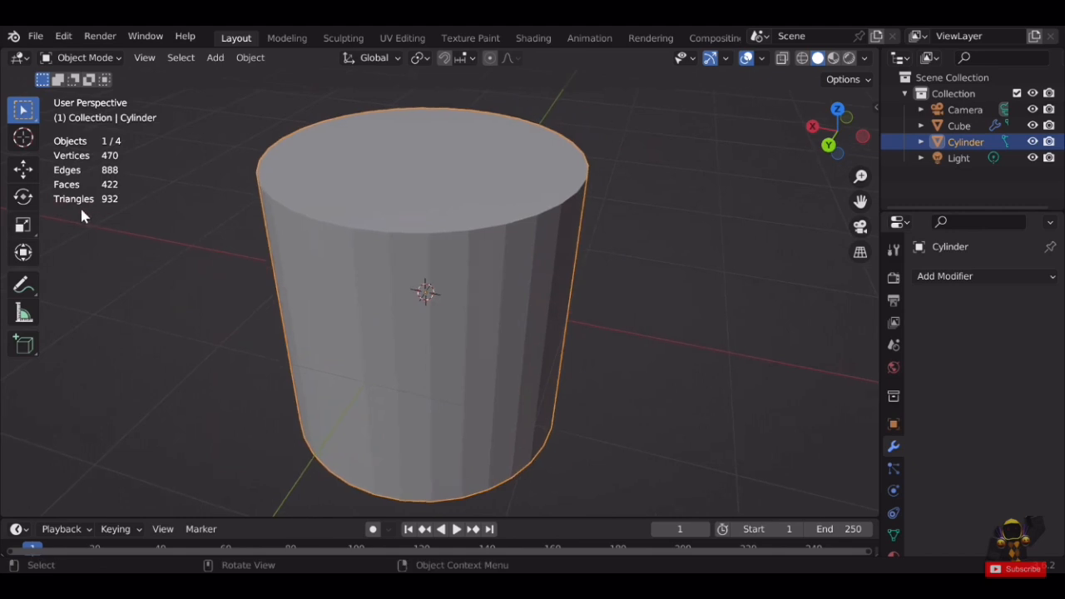
click(196, 237)
click(409, 290)
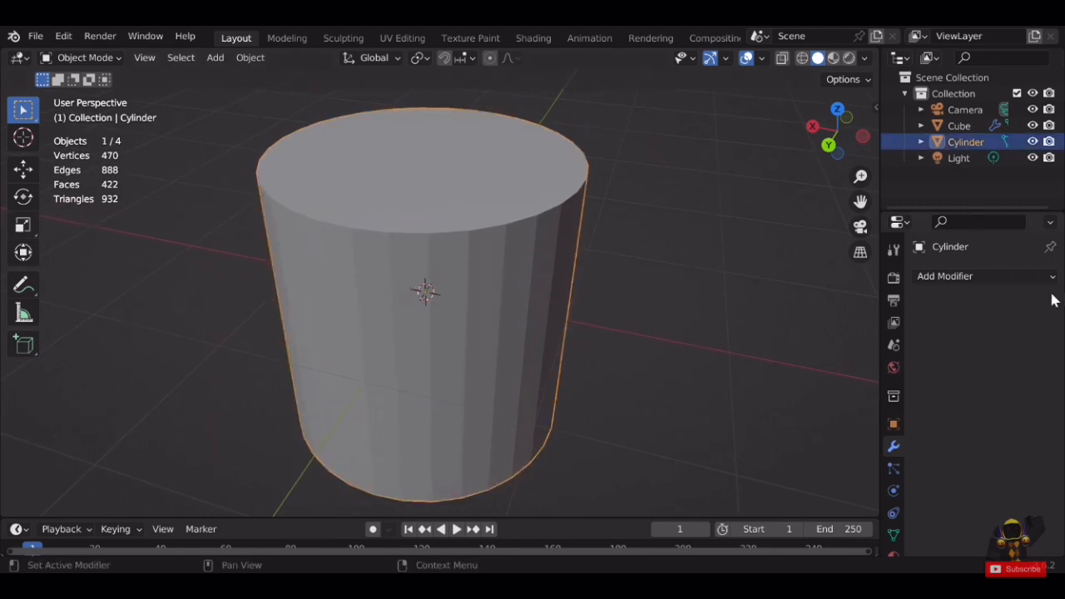
middle_drag(431, 223, 625, 143)
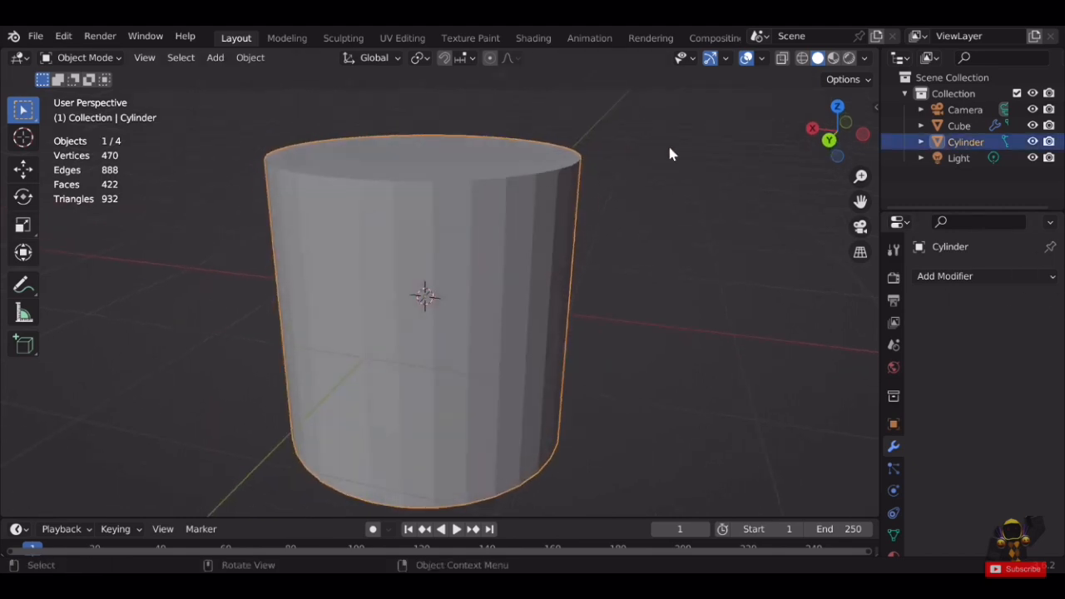
Flatten the cylinder into a thin disc by lowering its top face in Edit Mode, then return to Object Mode.
key(Tab)
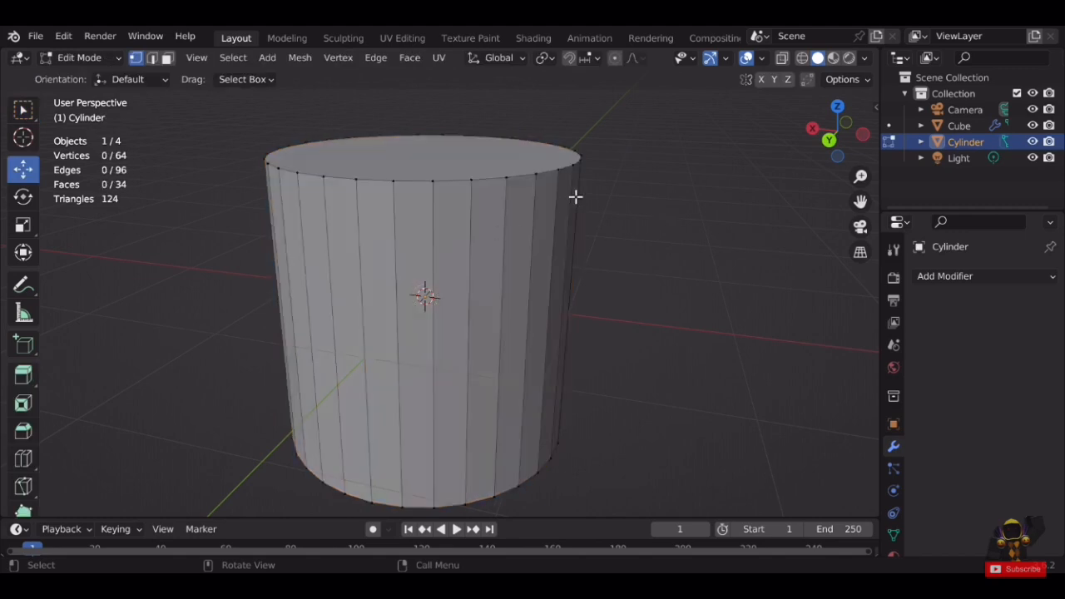
middle_drag(575, 195, 514, 232)
click(167, 58)
click(424, 179)
middle_drag(424, 179, 464, 156)
drag(436, 134, 433, 346)
key(Tab)
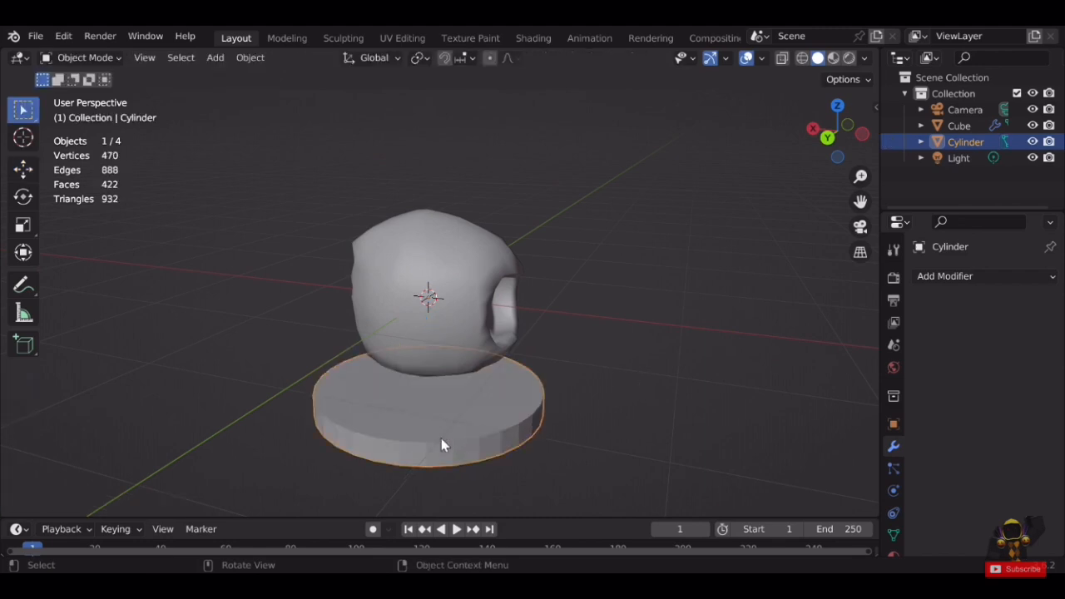
Scale the disc down to about 0.2 and move it along X to the front of the helmet.
middle_drag(590, 367, 561, 371)
key(s)
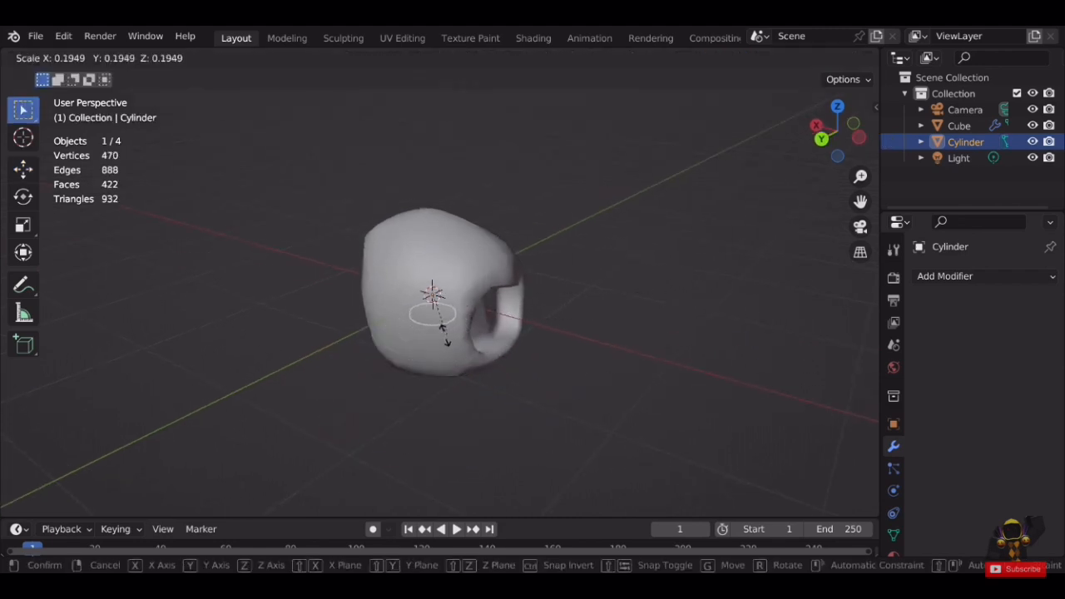
click(443, 331)
click(22, 169)
drag(397, 281, 539, 355)
middle_drag(603, 291, 505, 316)
click(598, 380)
scroll(595, 385, up, 3)
shift+middle_drag(550, 400, 620, 336)
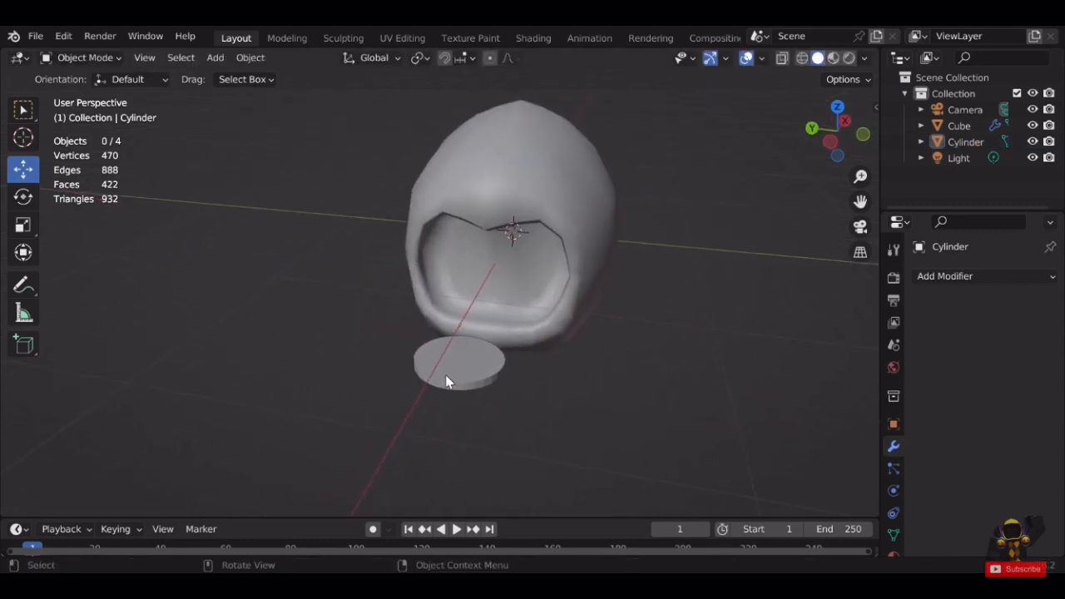
Try adding a Mirror modifier to the disc with Y as its axis.
click(954, 279)
click(692, 470)
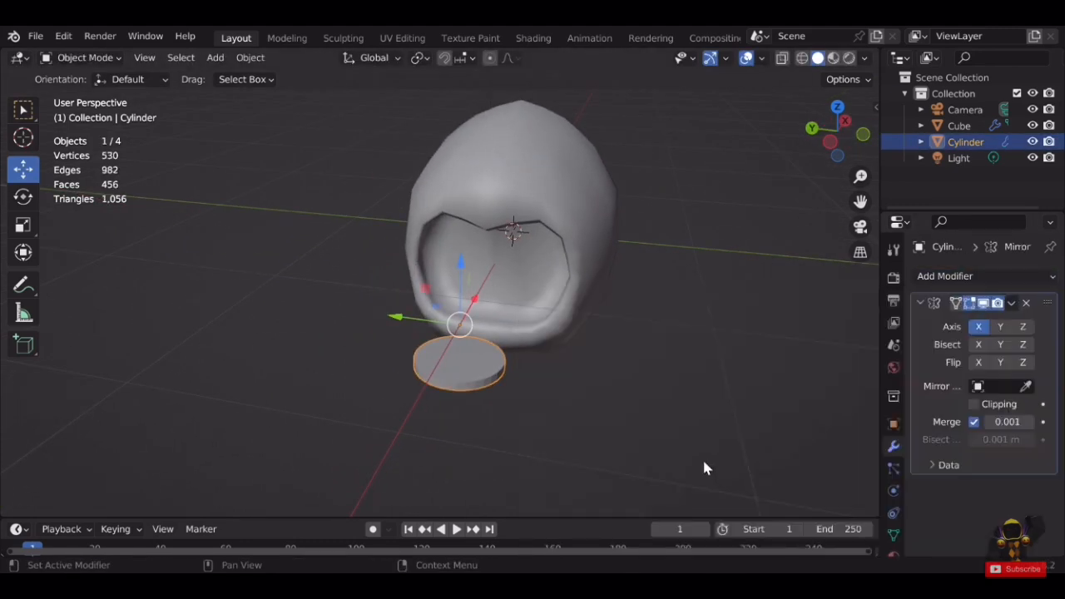
click(810, 388)
scroll(810, 388, up, 1)
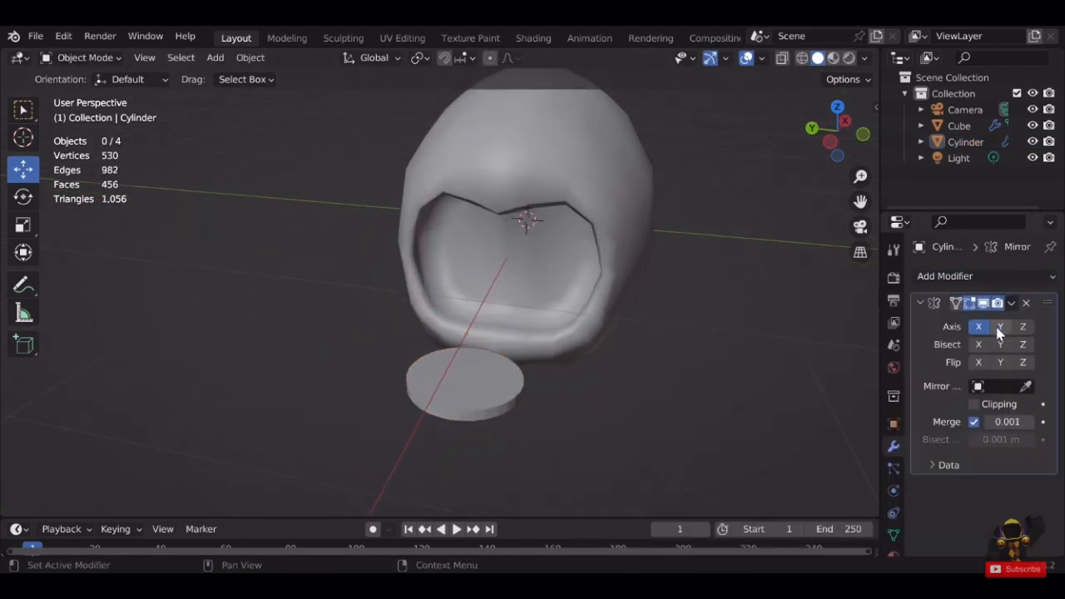
Try shifting the disc's whole mesh sideways in Edit Mode.
click(455, 423)
key(Tab)
key(a)
drag(443, 383, 541, 410)
middle_drag(540, 410, 696, 316)
key(Tab)
Undo the disc's sideways shift and its Mirror modifier, and return to Object Mode.
key(ctrl+z)
key(ctrl+z)
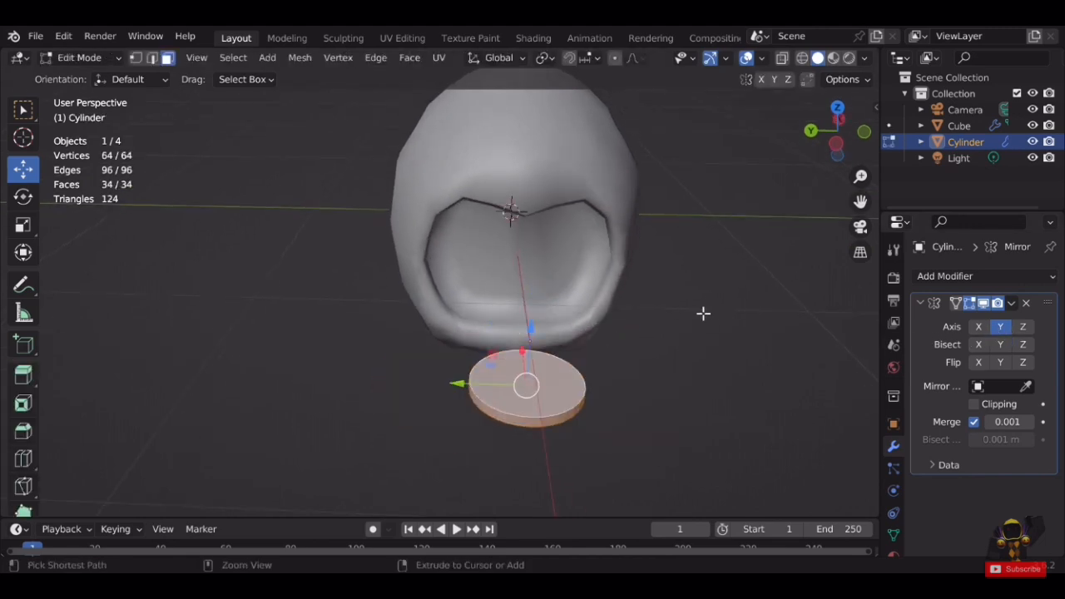
key(Tab)
Add a Mirror modifier to the disc and shift its whole mesh sideways along Y in Edit Mode.
click(600, 376)
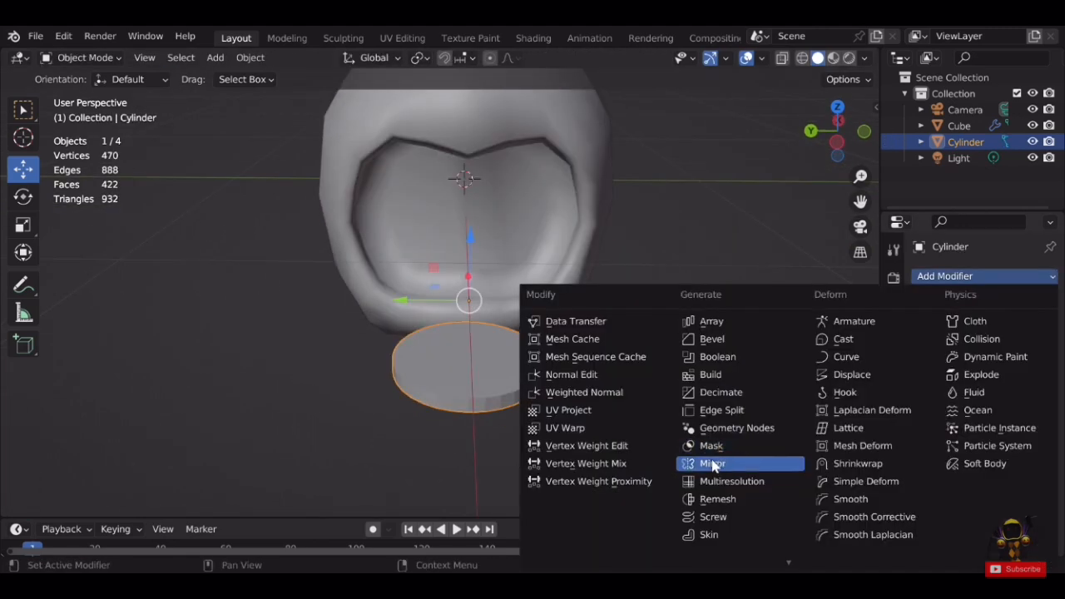
click(712, 462)
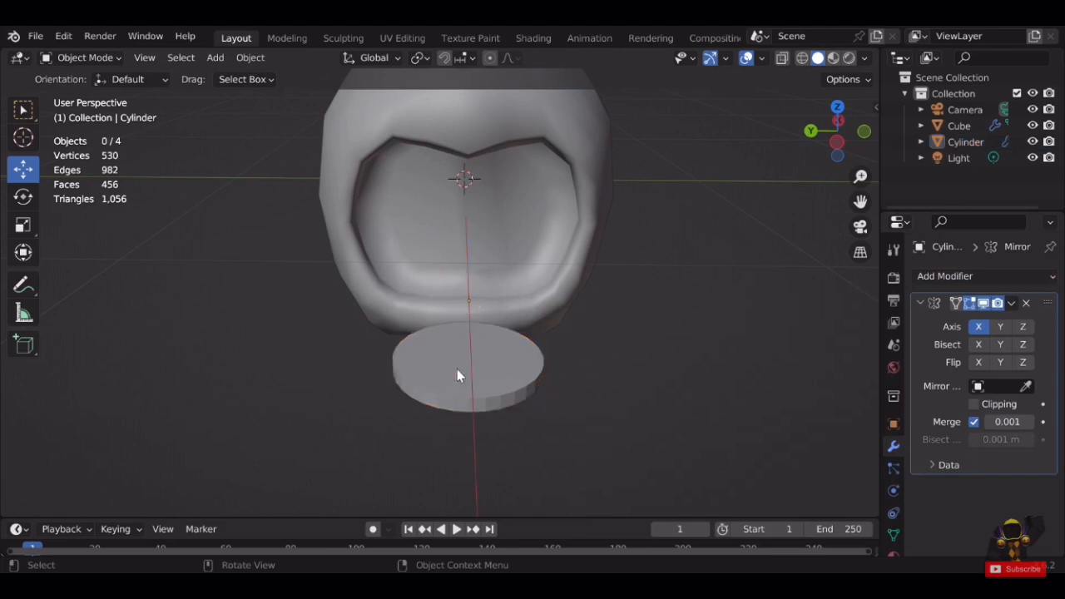
key(Tab)
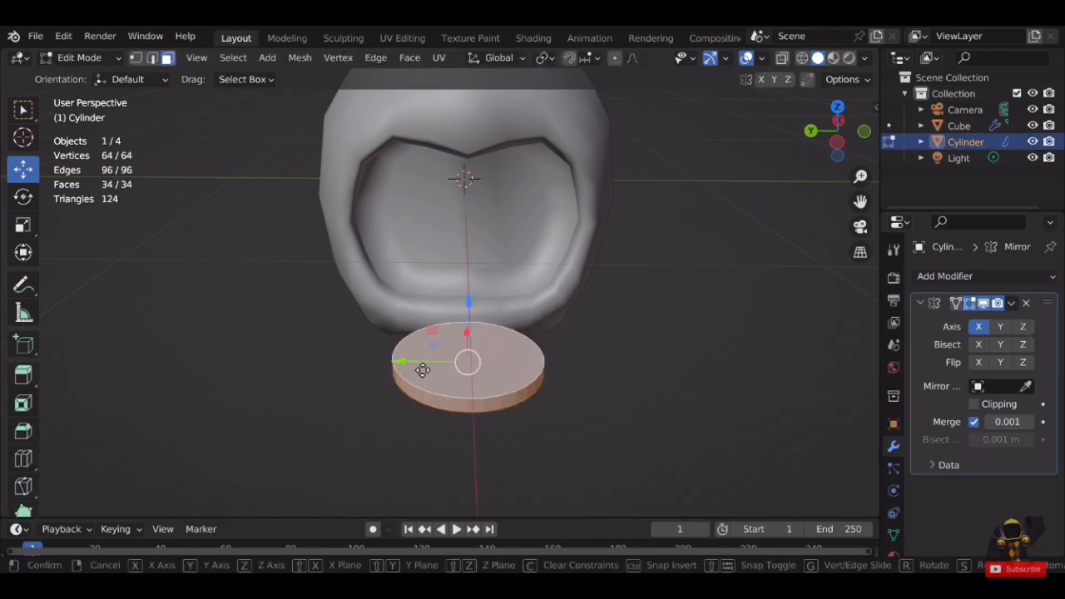
drag(421, 368, 302, 379)
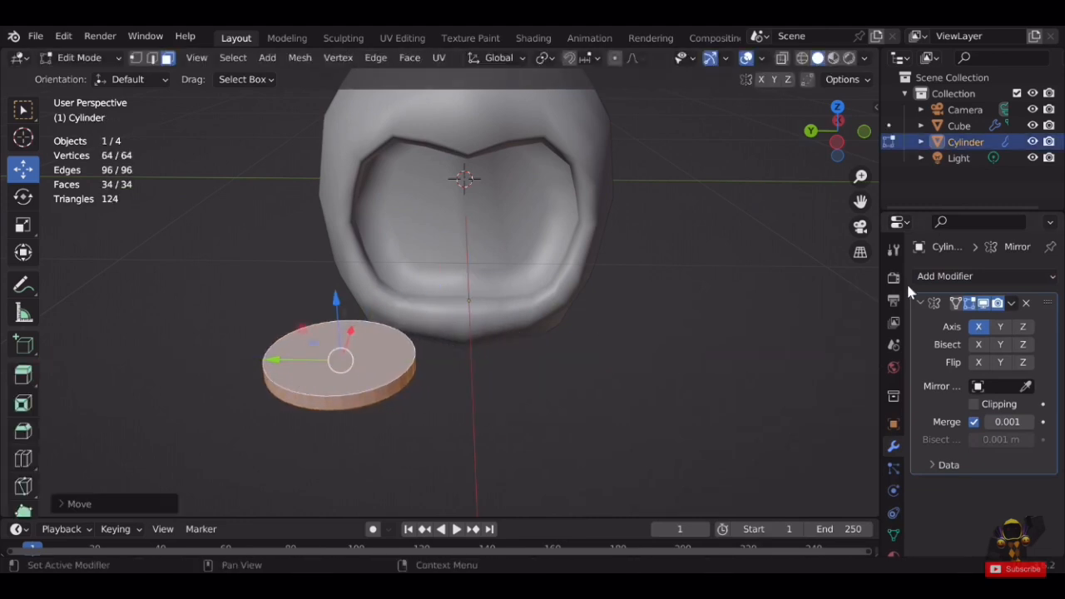
Set the disc's mirror axis to Y only and return to Object Mode.
click(1001, 327)
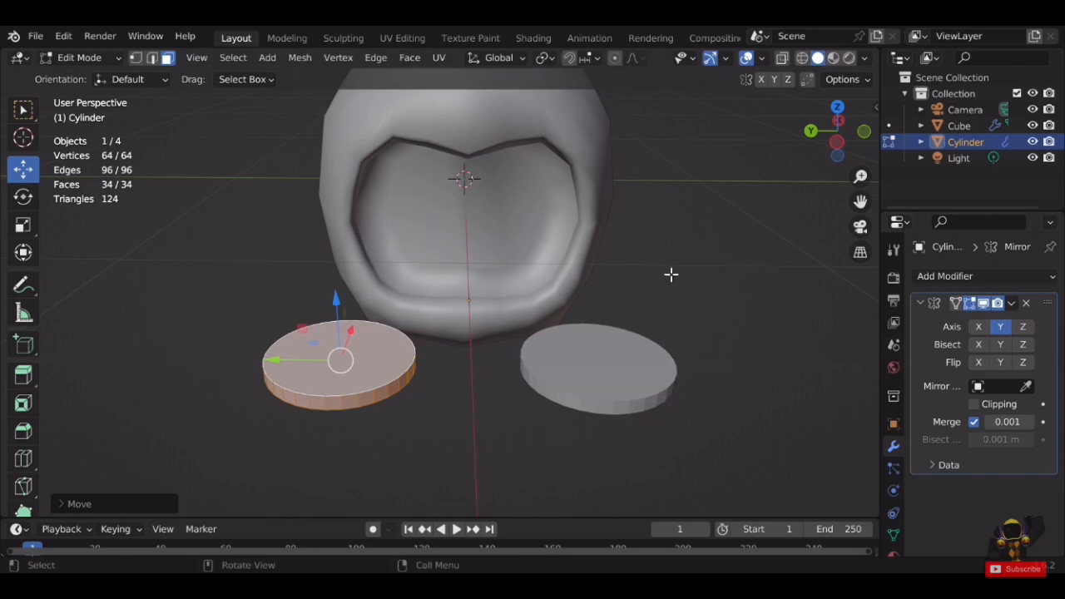
middle_drag(670, 273, 639, 357)
key(Tab)
middle_drag(587, 400, 624, 331)
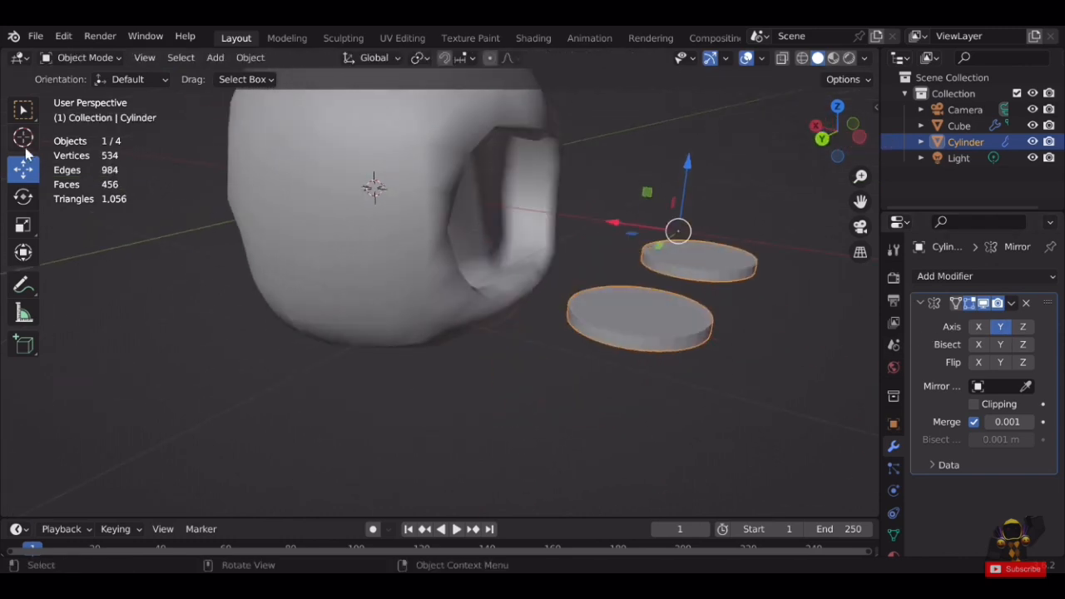
Rotate the pair of discs about the Y axis so they stand upright facing forward.
click(23, 197)
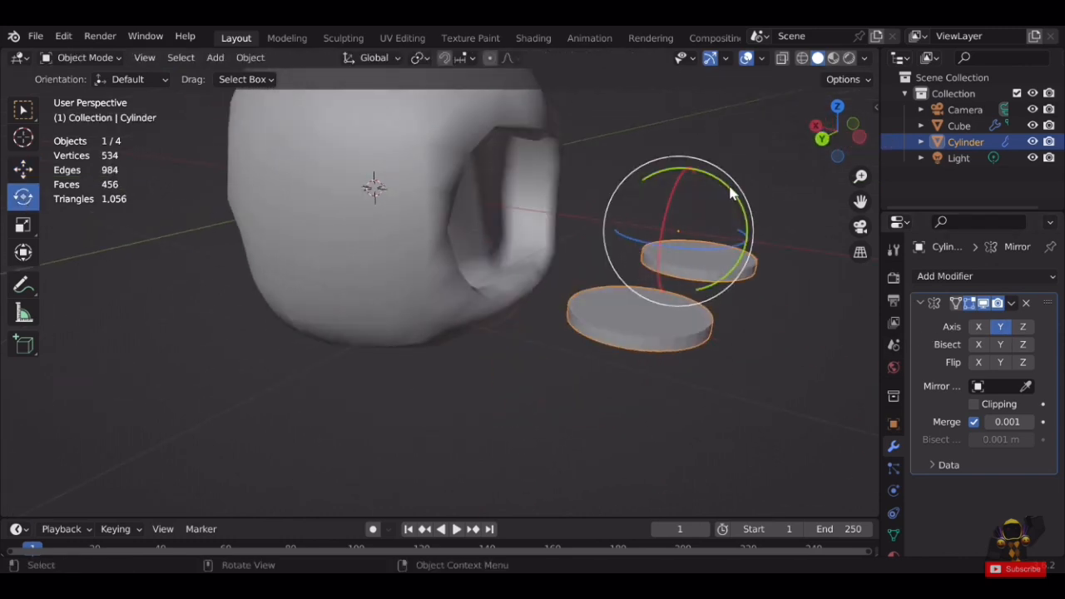
drag(730, 191, 674, 235)
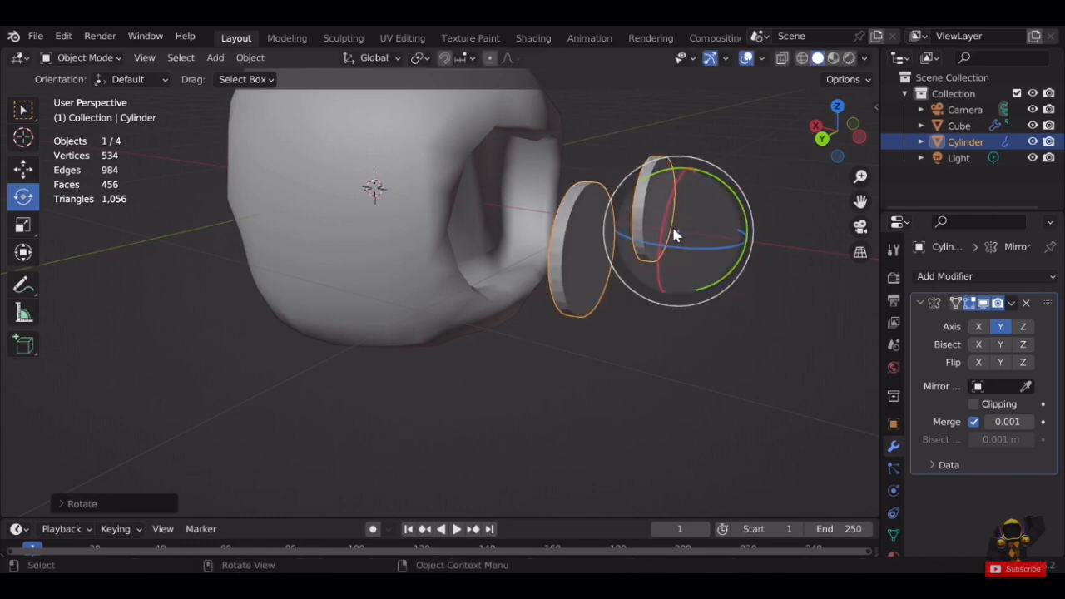
middle_drag(674, 235, 577, 292)
Select the disc's whole mesh in Edit Mode and rotate it slightly so the discs angle toward the front.
key(Tab)
key(a)
middle_drag(523, 341, 552, 304)
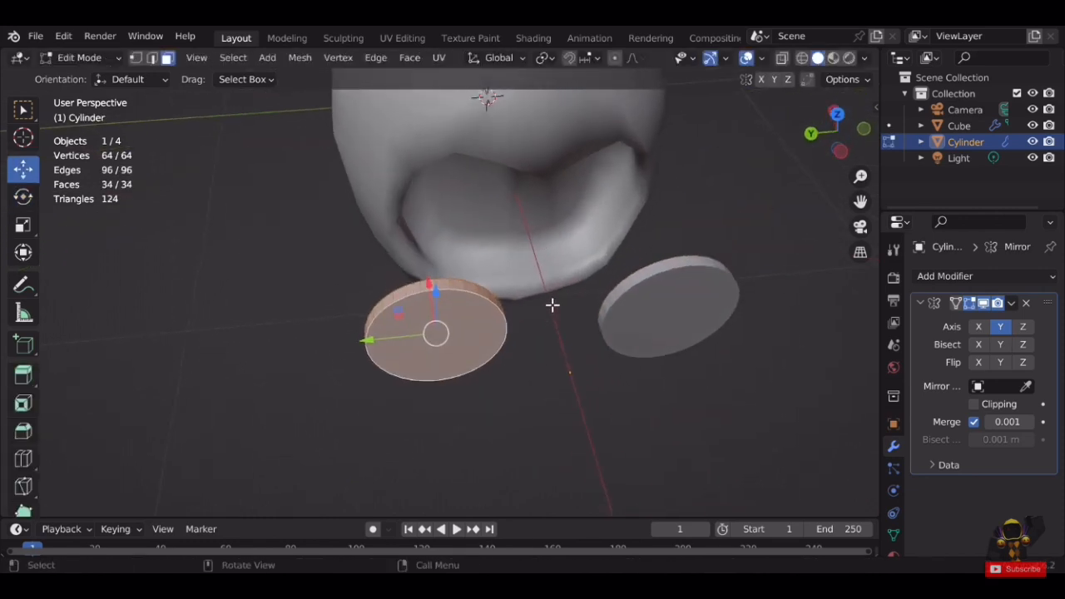
scroll(622, 339, up, 2)
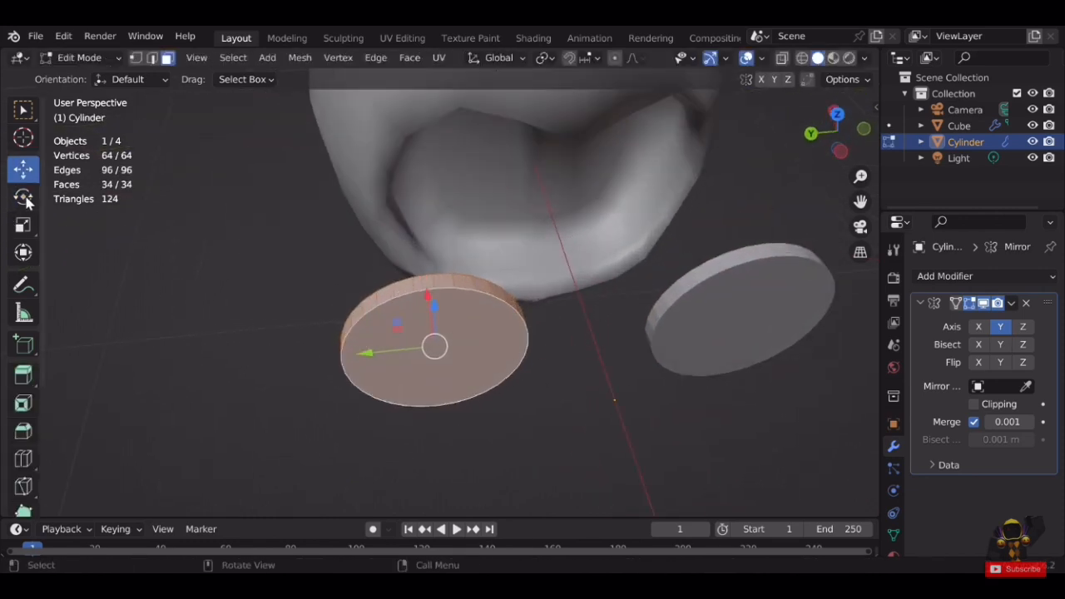
key(r)
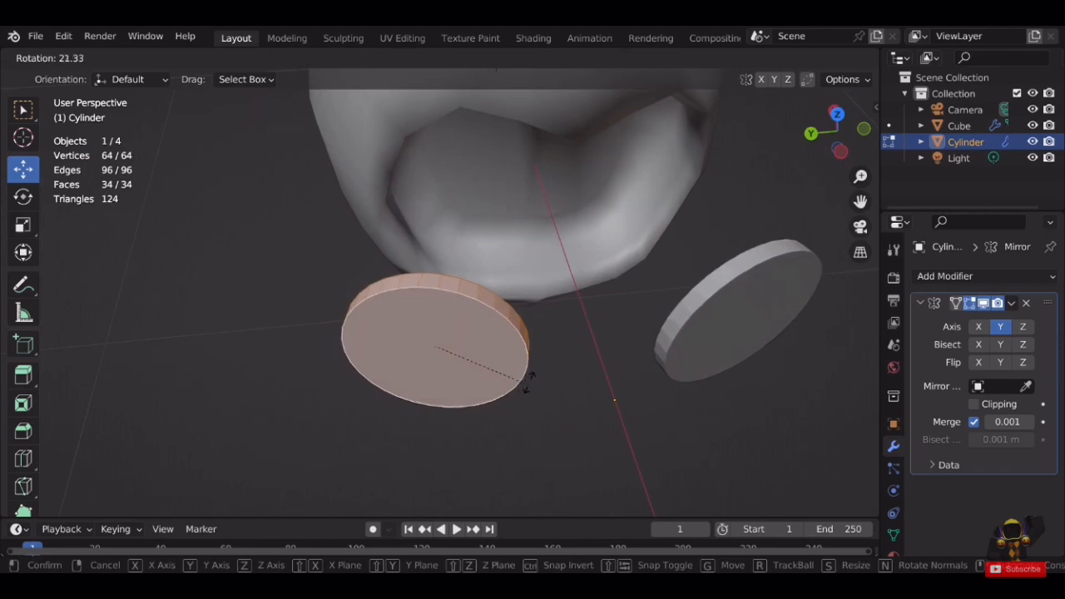
click(549, 332)
middle_drag(549, 333, 634, 198)
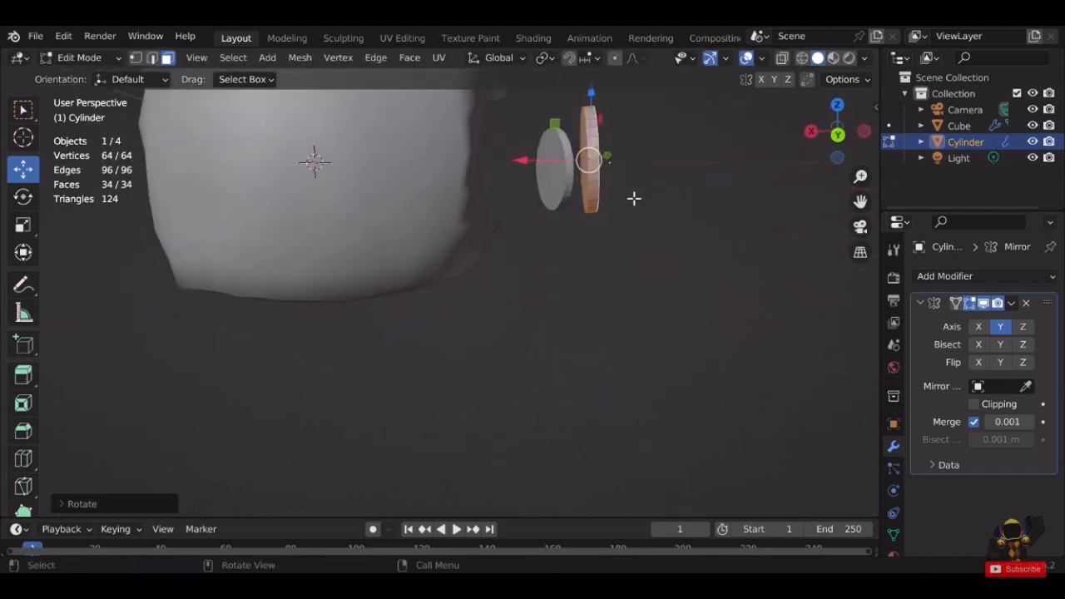
Lower the disc's mesh along Z and move it back along X toward the helmet's lower front edge.
drag(595, 131, 592, 213)
middle_drag(591, 217, 585, 236)
drag(527, 250, 433, 247)
middle_drag(532, 247, 453, 236)
drag(447, 210, 448, 240)
middle_drag(468, 256, 449, 271)
Scale the disc's mesh down and shift it outward along Y and along X beside the helmet's lower corner.
key(s)
click(551, 226)
middle_drag(552, 226, 528, 259)
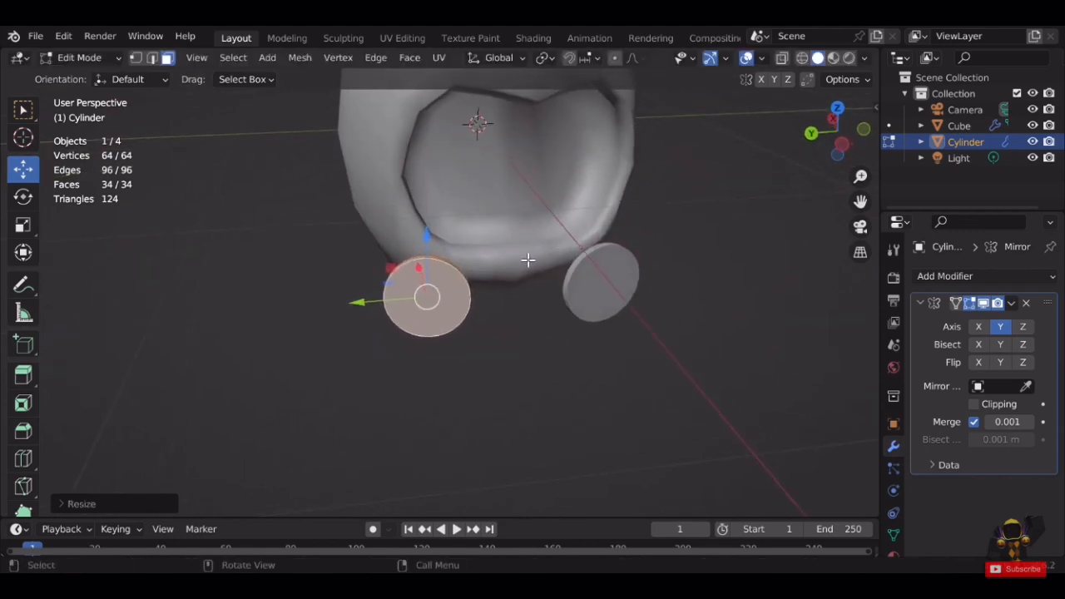
key(g)
key(y)
click(391, 306)
middle_drag(391, 307, 496, 275)
key(g)
key(x)
click(487, 364)
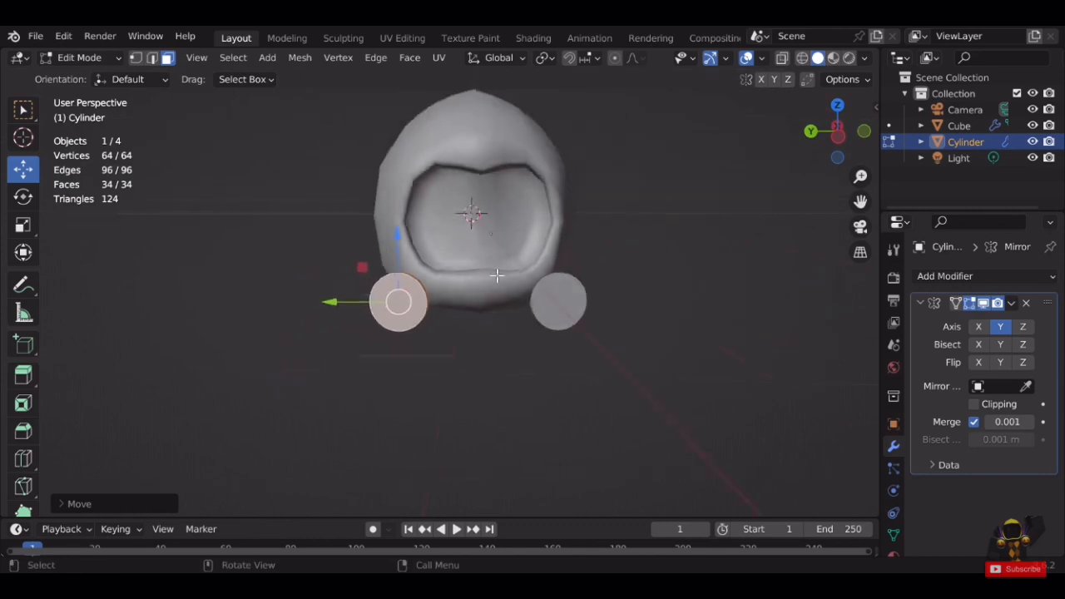
Adjust the disc's height along Z and resize it beside the face opening.
scroll(491, 275, up, 2)
key(g)
key(z)
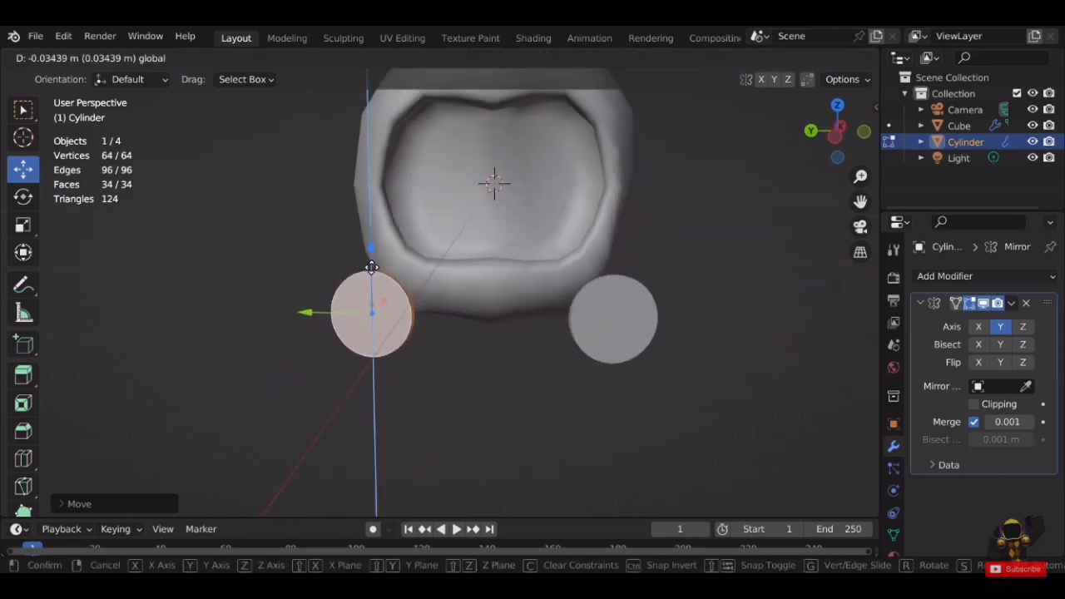
key(s)
click(406, 254)
Push the disc's mesh about 0.05 m along X so it sits against the helmet.
middle_drag(471, 288, 585, 322)
key(g)
key(x)
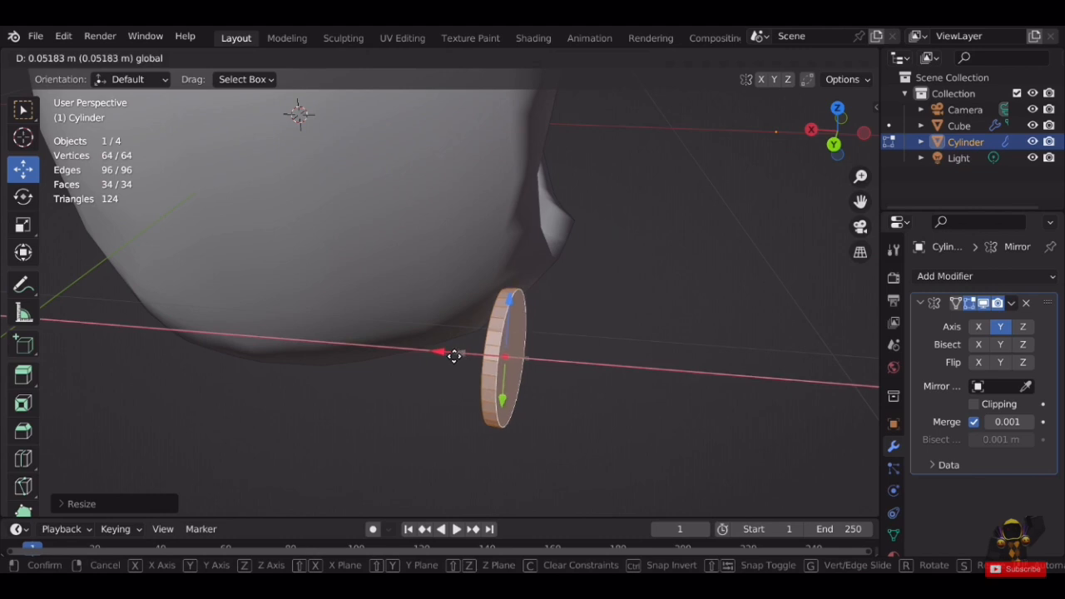
click(452, 354)
middle_drag(740, 259, 568, 213)
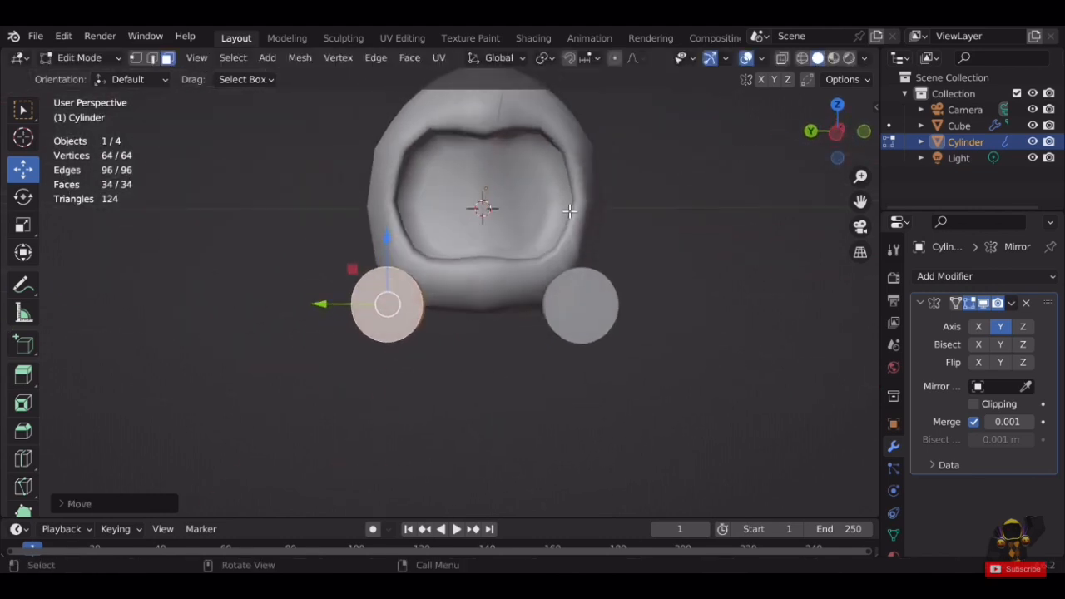
Resize the disc once more and lower it slightly along Z.
scroll(568, 213, down, 3)
scroll(509, 237, up, 5)
key(s)
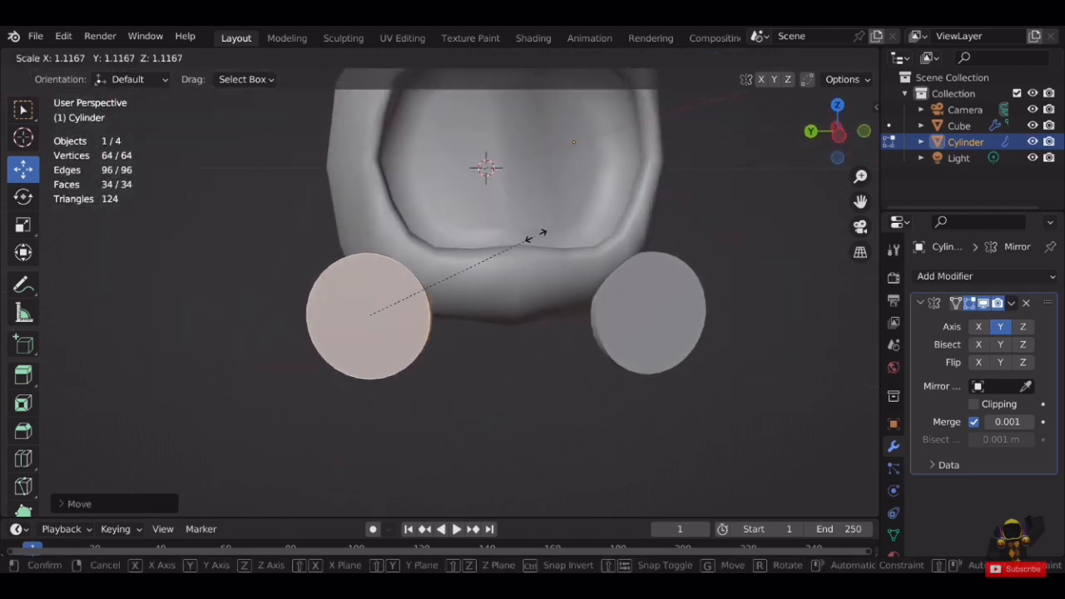
click(501, 246)
click(371, 277)
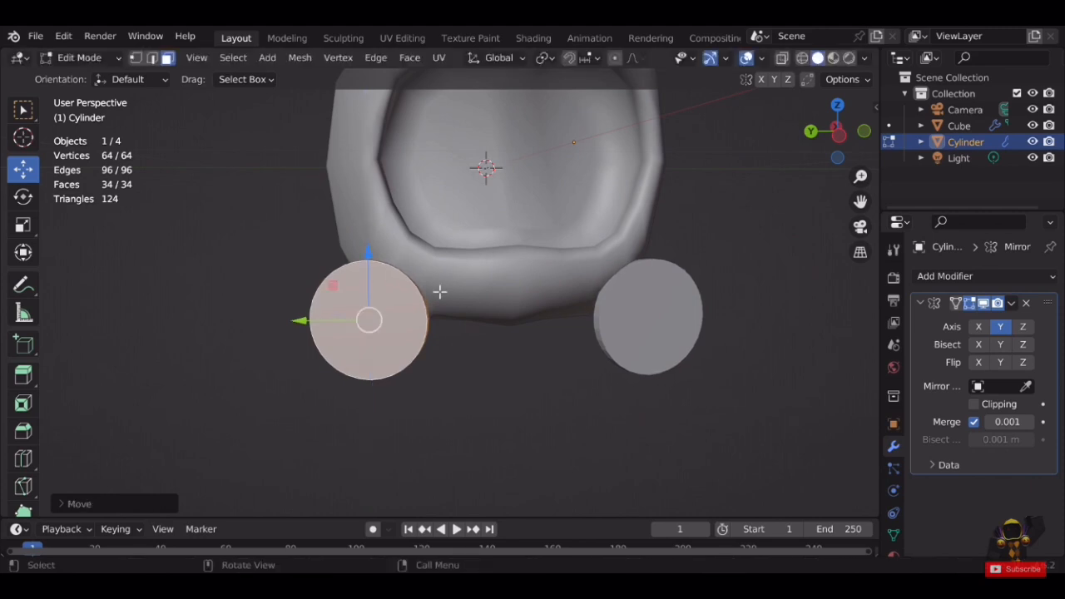
Select the disc's front face and move it outward about 0.05 m along X to thicken the disc.
middle_drag(438, 290, 644, 390)
click(461, 393)
middle_drag(461, 394, 561, 361)
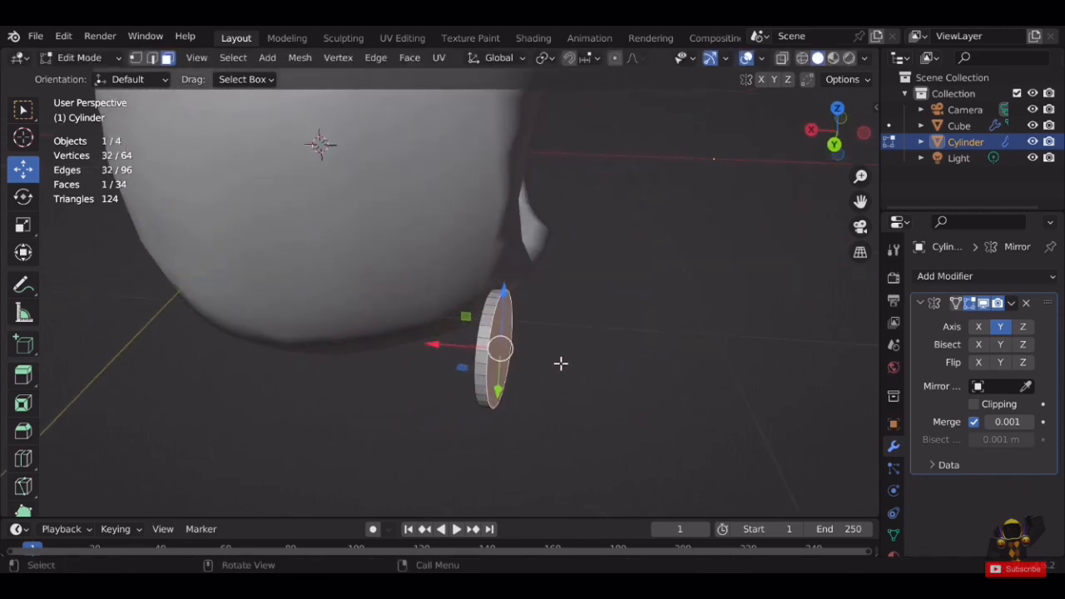
key(g)
key(x)
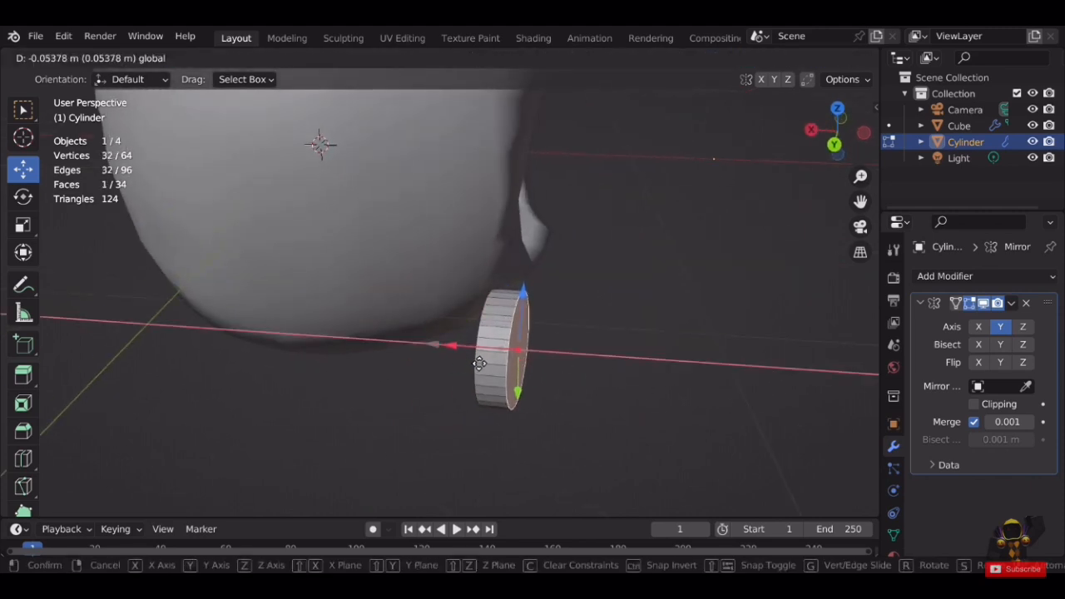
click(470, 358)
Extrude the disc's front face in place and scale it to about 0.72 to form an outer rim.
middle_drag(470, 357, 666, 230)
scroll(593, 250, up, 4)
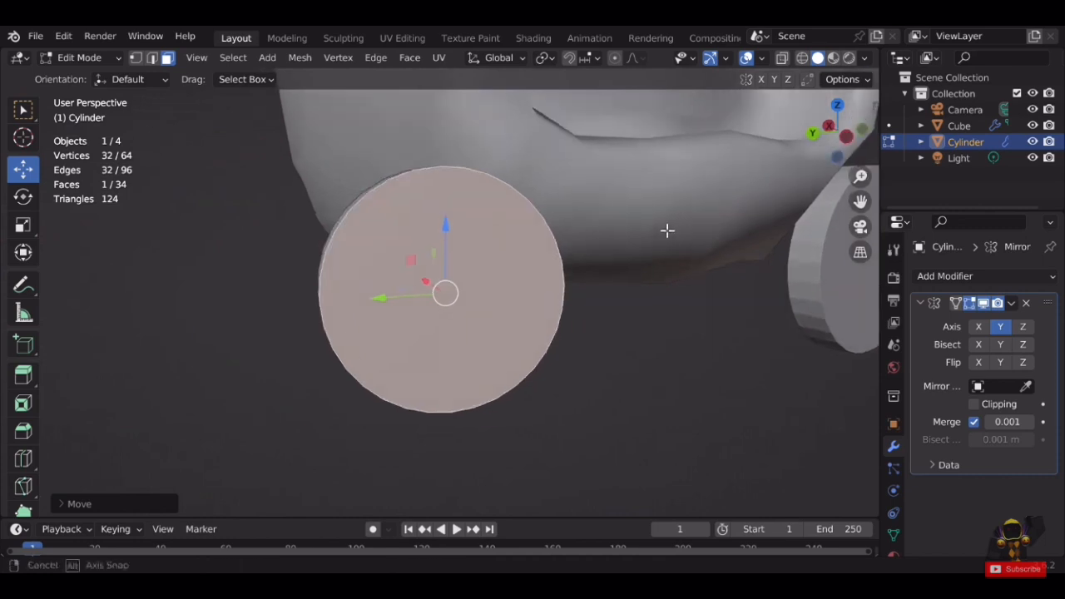
key(s)
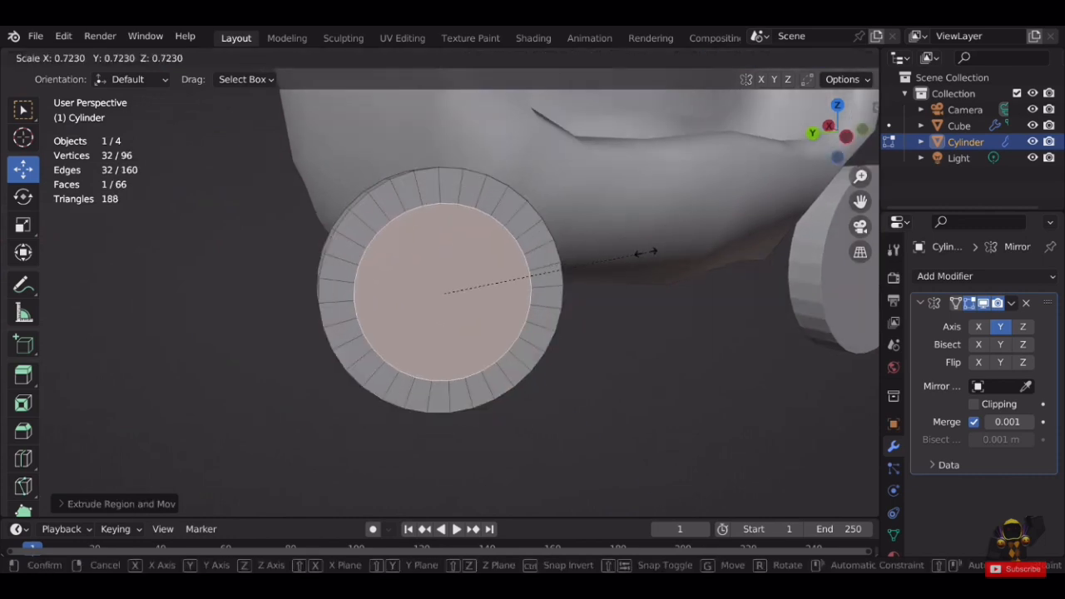
click(645, 252)
Move the inner front face inward along X to recess it within the rim.
middle_drag(646, 252, 573, 295)
scroll(472, 303, up, 4)
drag(478, 294, 465, 296)
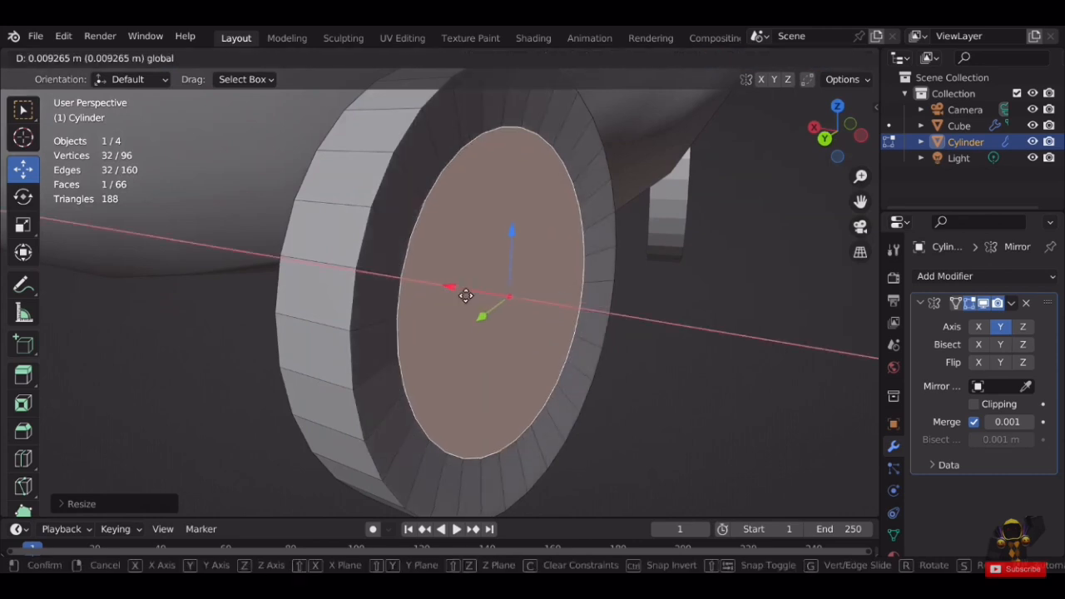
click(466, 296)
middle_drag(523, 285, 482, 292)
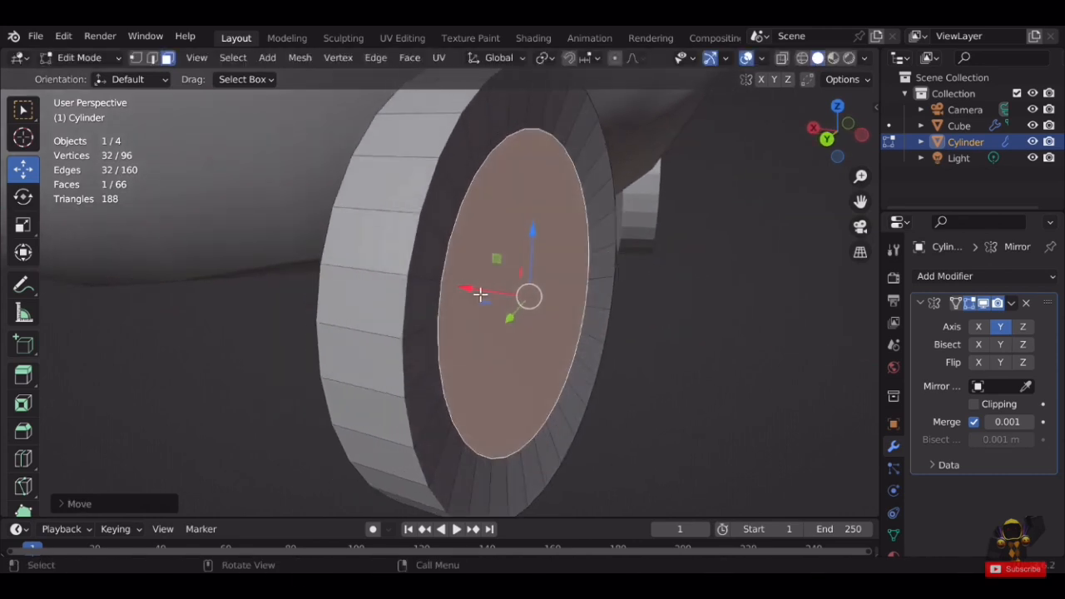
key(g)
key(x)
click(475, 294)
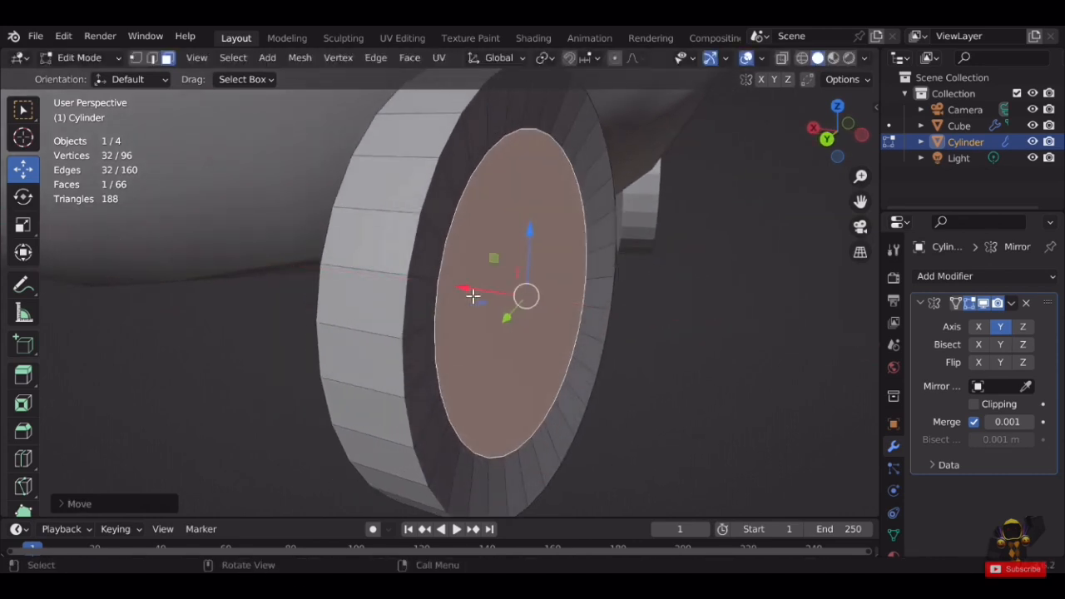
Extrude the recessed face again and scale it to about 0.68 to form a second inner ring.
middle_drag(495, 288, 556, 279)
key(shift+KP_7)
key(KP_Decimal)
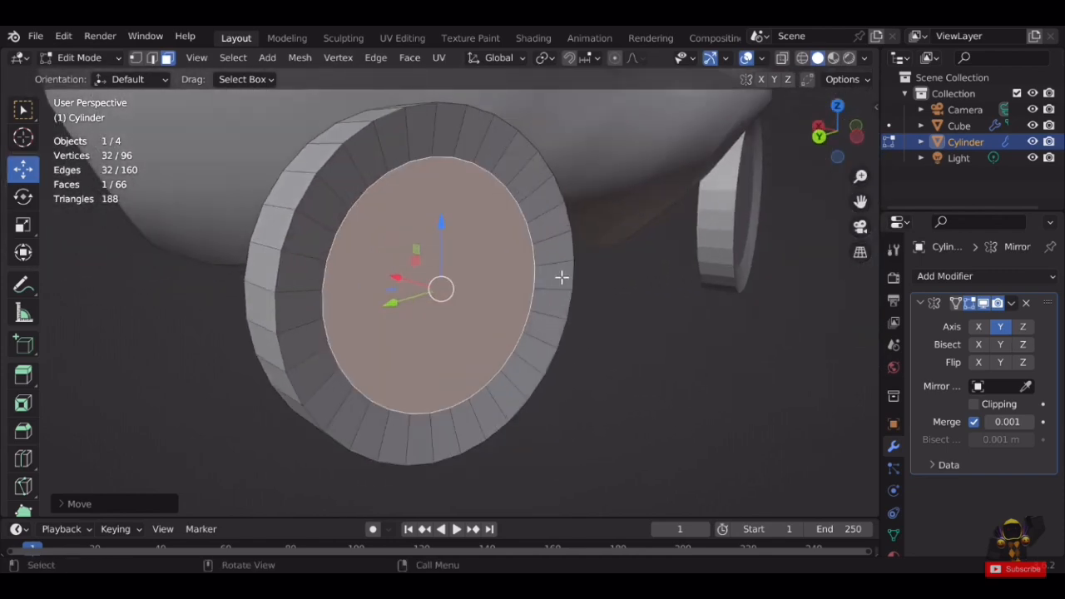
key(s)
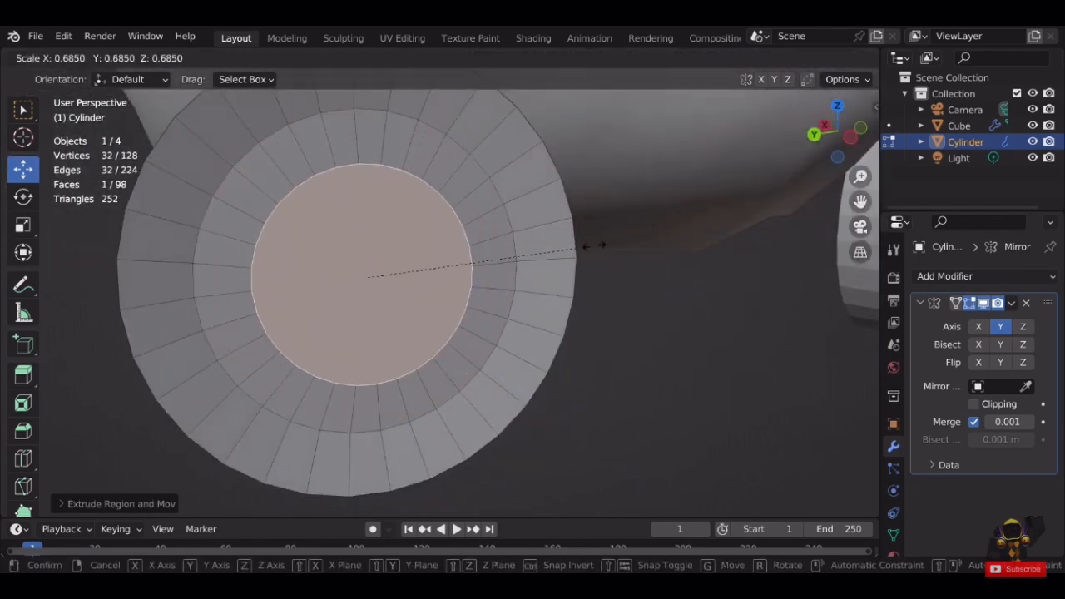
click(589, 246)
Adjust the innermost face's depth along X to give the disc a raised centre.
middle_drag(588, 247, 698, 302)
key(g)
key(x)
click(511, 307)
scroll(698, 301, down, 2)
middle_drag(629, 308, 603, 315)
scroll(471, 304, up, 2)
key(g)
key(x)
click(469, 311)
Return to Object Mode, apply smooth shading to the discs and deselect them.
key(Tab)
click(383, 281)
right_click(383, 281)
click(337, 265)
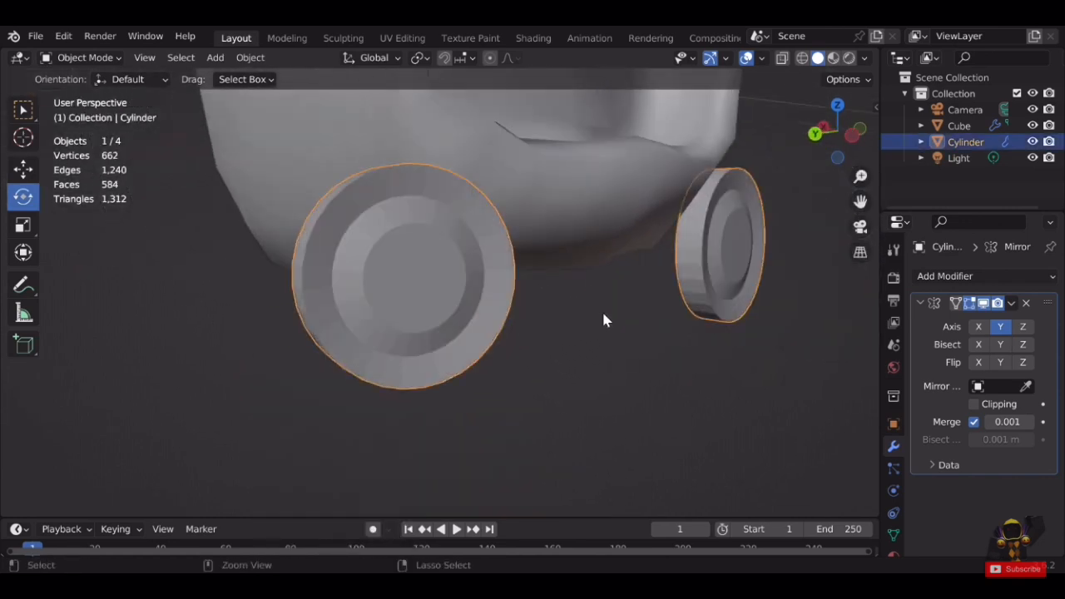
click(601, 312)
click(452, 285)
right_click(452, 285)
click(373, 280)
click(650, 342)
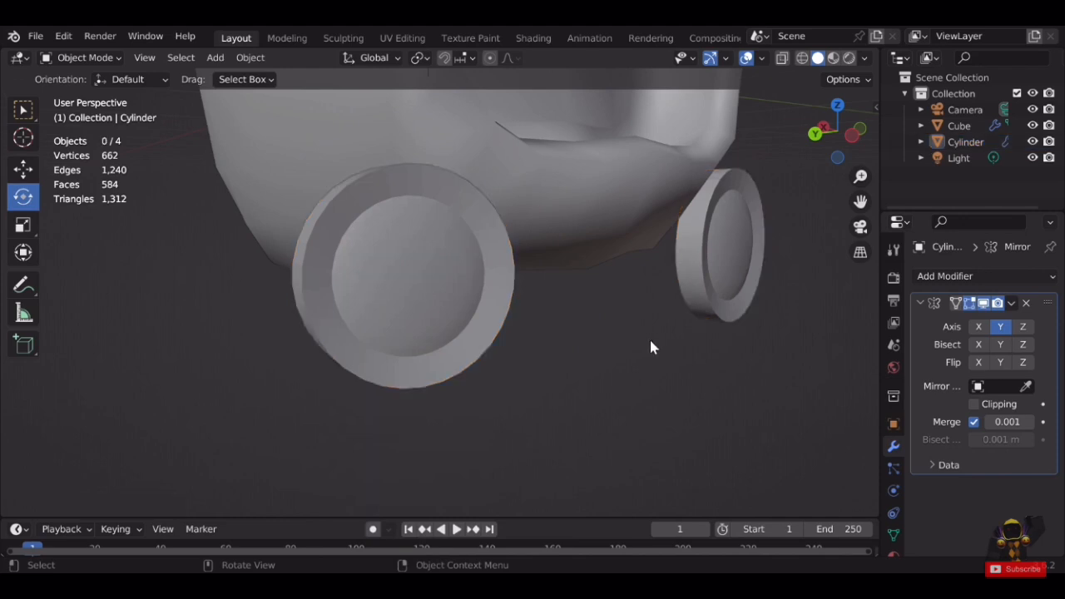
Add a cube mesh to the scene.
scroll(568, 344, down, 5)
middle_drag(568, 344, 677, 345)
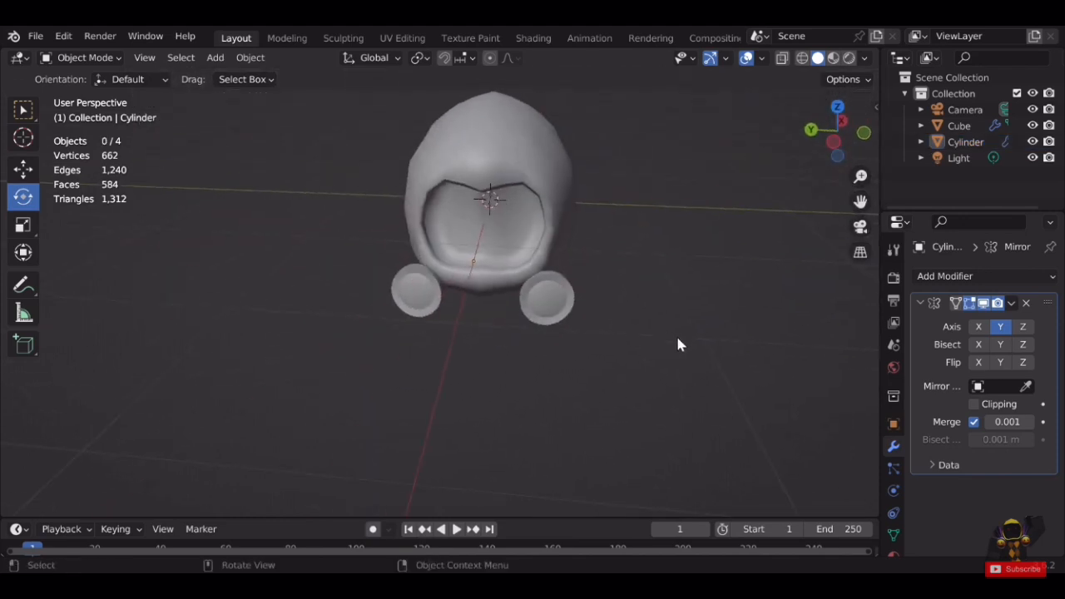
scroll(678, 344, up, 4)
click(408, 311)
middle_drag(468, 311, 516, 258)
click(325, 337)
click(215, 57)
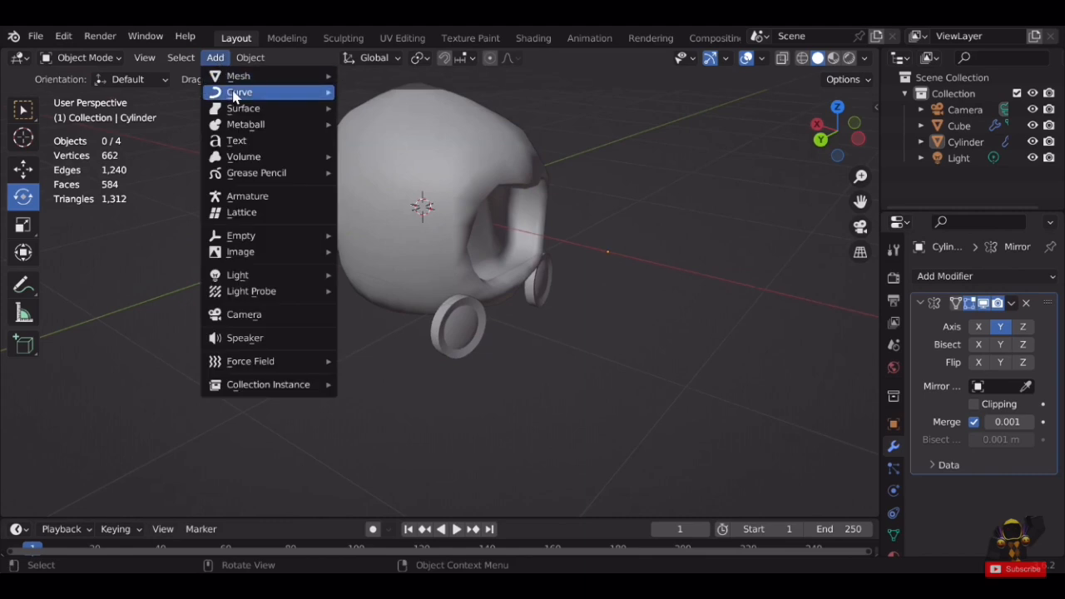
mouse_move(240, 83)
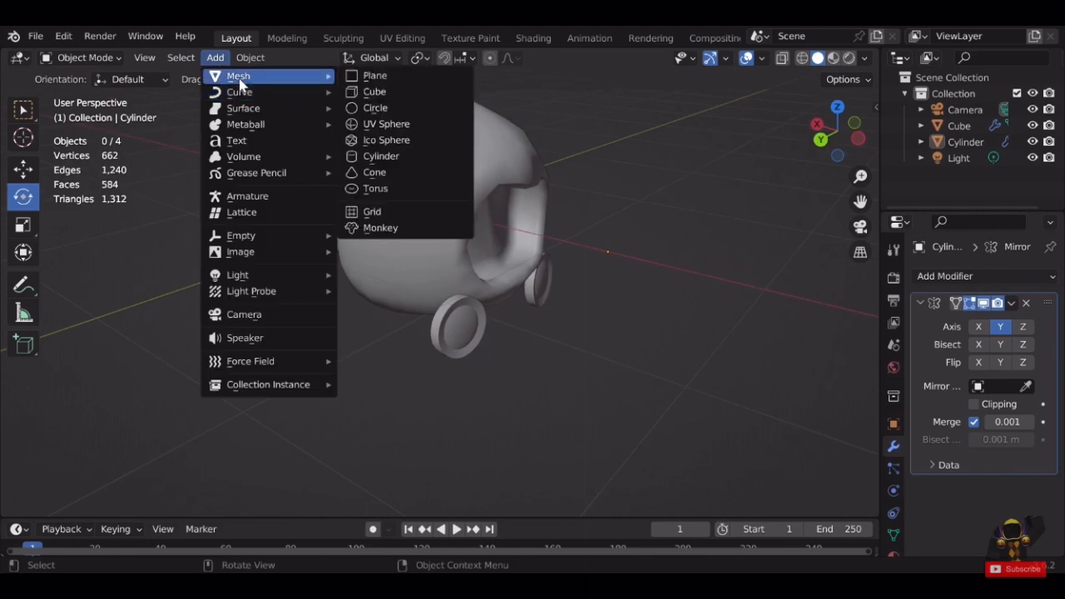
click(385, 92)
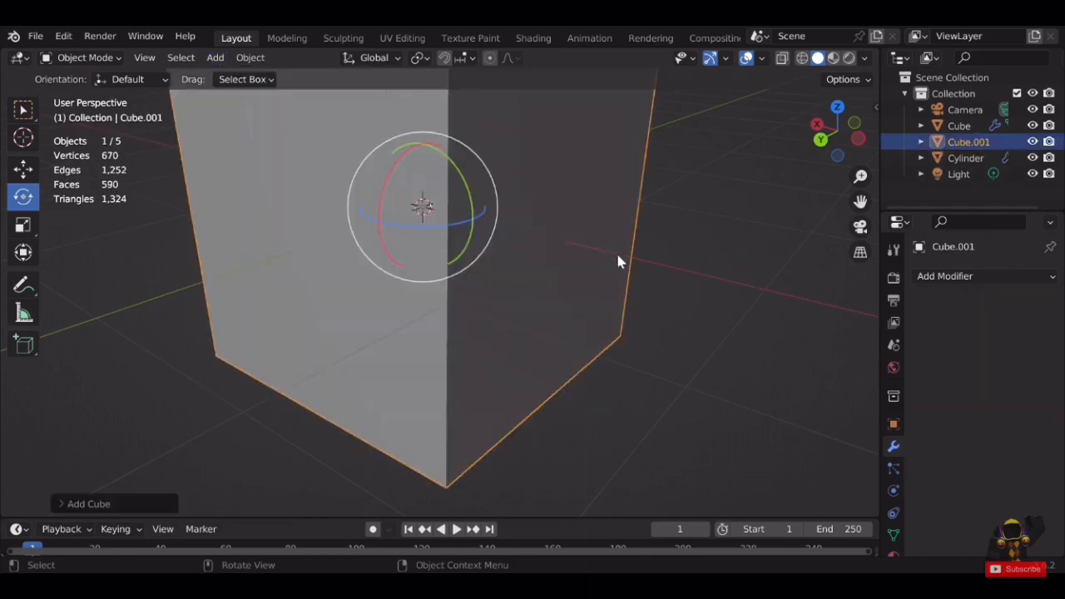
Scale the cube to about 0.13 along X and about 0.4 along Y to form an upright slab.
scroll(645, 262, down, 2)
middle_drag(514, 254, 584, 268)
key(s)
key(x)
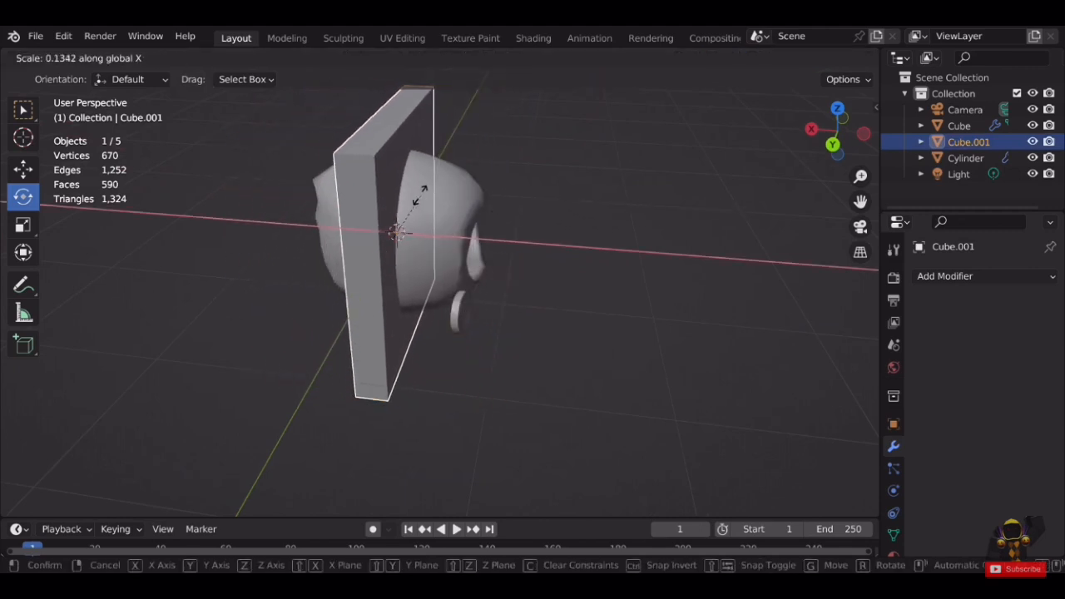
click(426, 194)
middle_drag(674, 205, 651, 203)
key(s)
key(y)
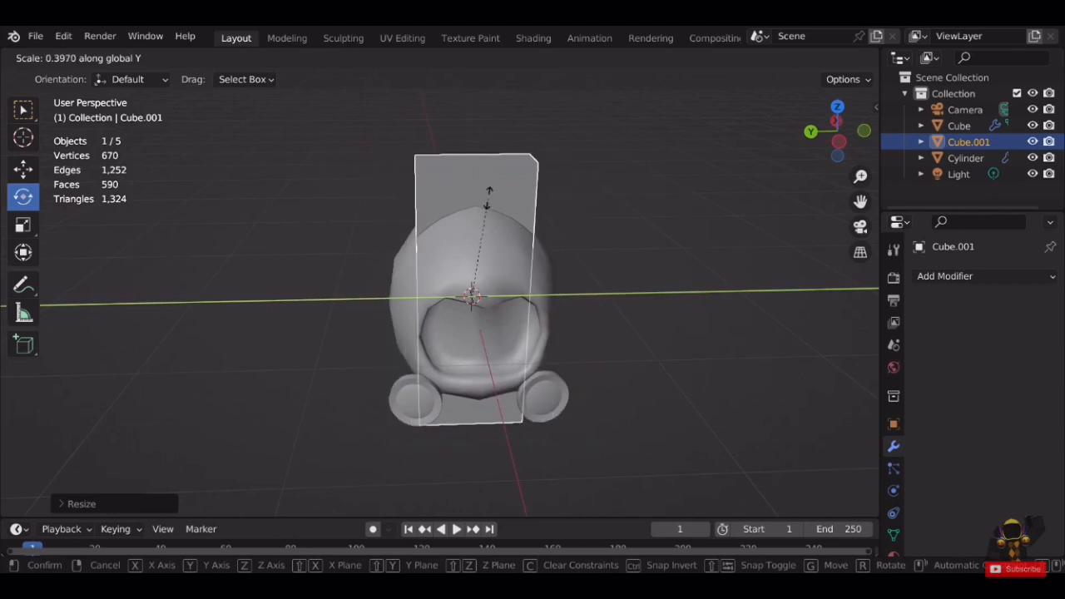
click(412, 208)
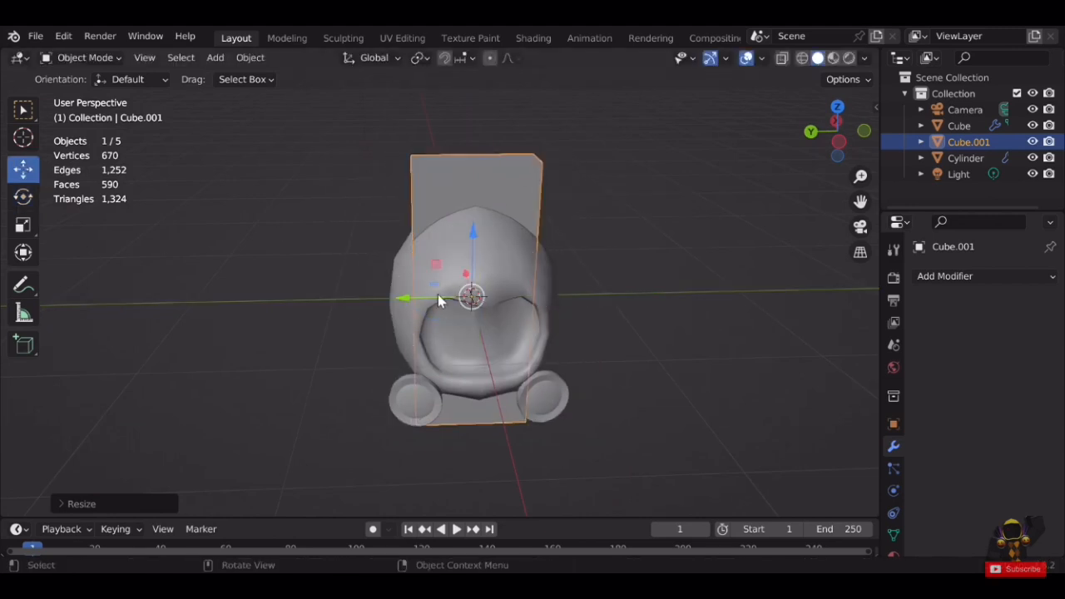
Move the slab along Y clear of the helmet, then rescale it along Y and thin it along X.
drag(439, 300, 216, 298)
middle_drag(375, 280, 555, 303)
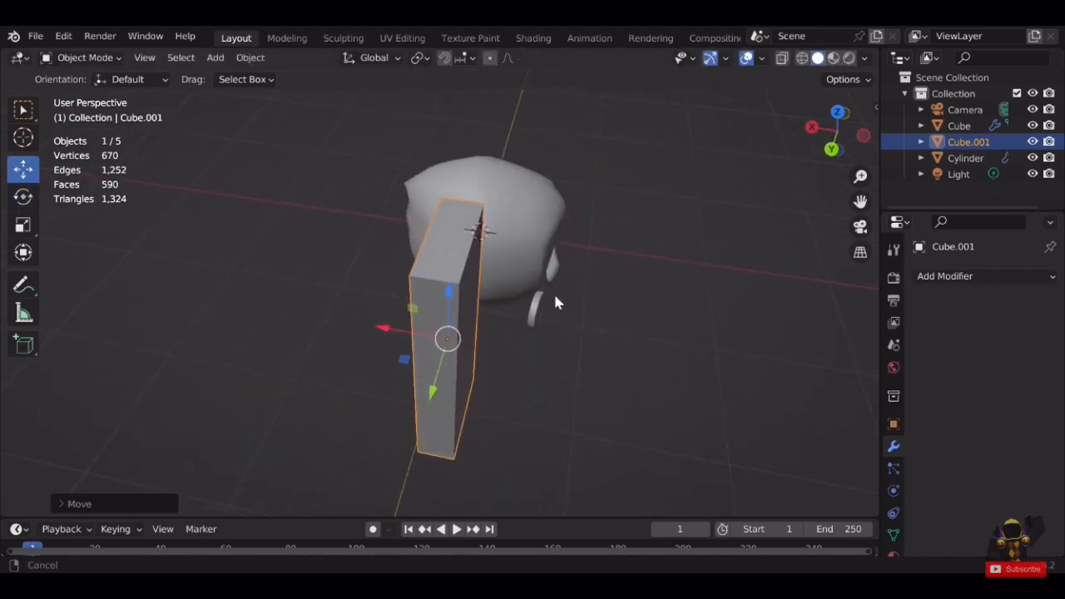
scroll(555, 303, up, 2)
key(s)
key(y)
click(778, 279)
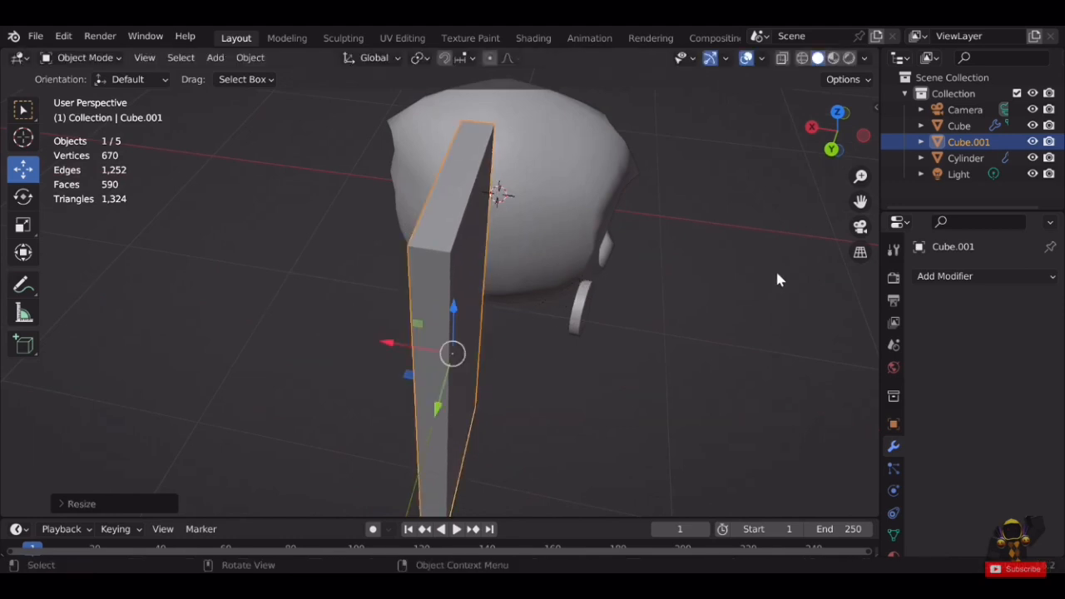
key(s)
key(x)
click(673, 278)
Enter Edit Mode on the slab and add one centred vertical and one centred horizontal loop cut.
middle_drag(671, 278, 526, 253)
scroll(570, 256, down, 2)
scroll(491, 203, up, 3)
click(481, 213)
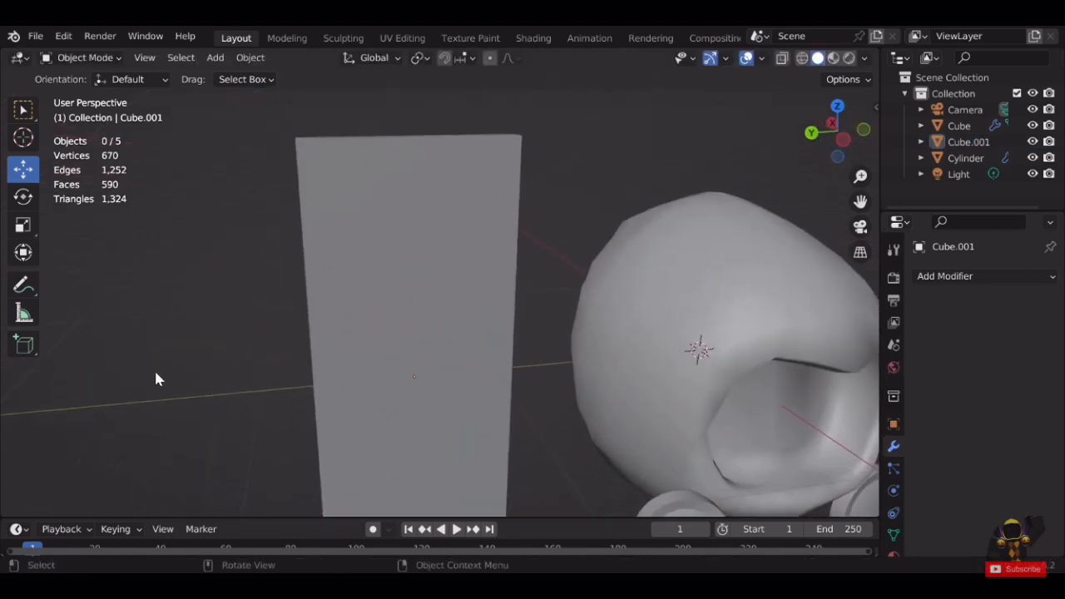
click(408, 271)
key(Tab)
key(alt+a)
click(24, 457)
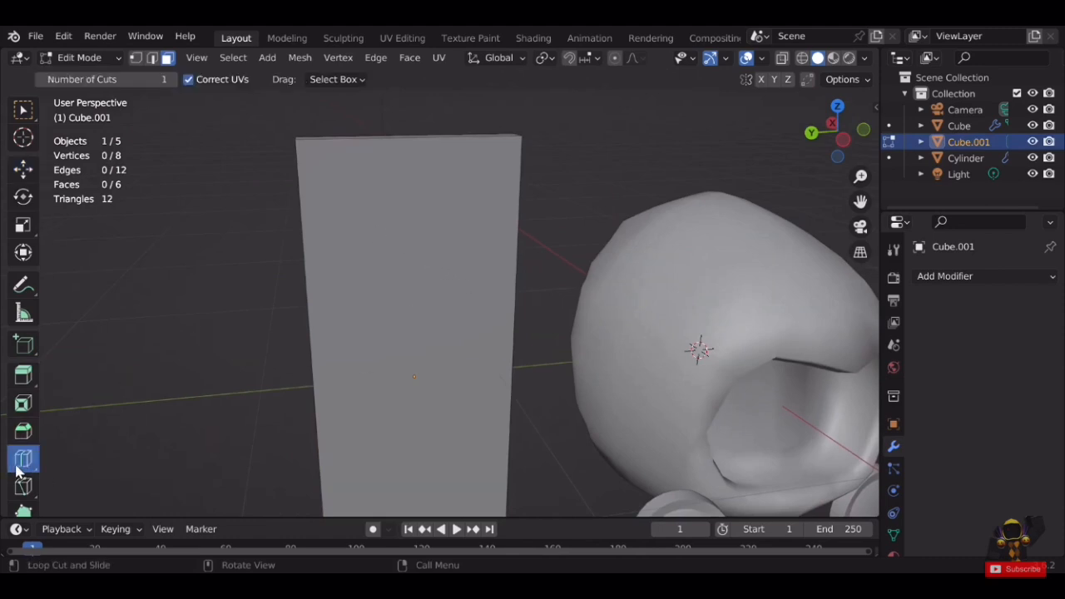
click(440, 166)
middle_drag(432, 166, 505, 233)
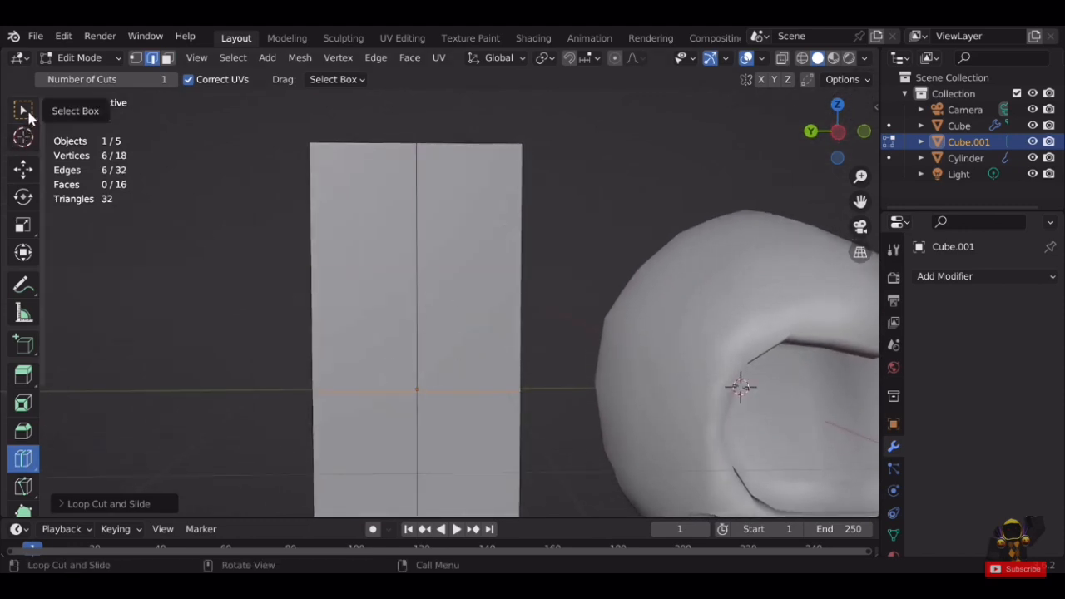
Lower the two upper corner edges of the slab along Z so its top forms a point.
click(23, 168)
click(291, 245)
middle_drag(291, 246, 466, 274)
middle_drag(579, 188, 527, 240)
shift+click(528, 240)
middle_drag(375, 235, 437, 177)
drag(446, 198, 439, 290)
middle_drag(546, 344, 465, 366)
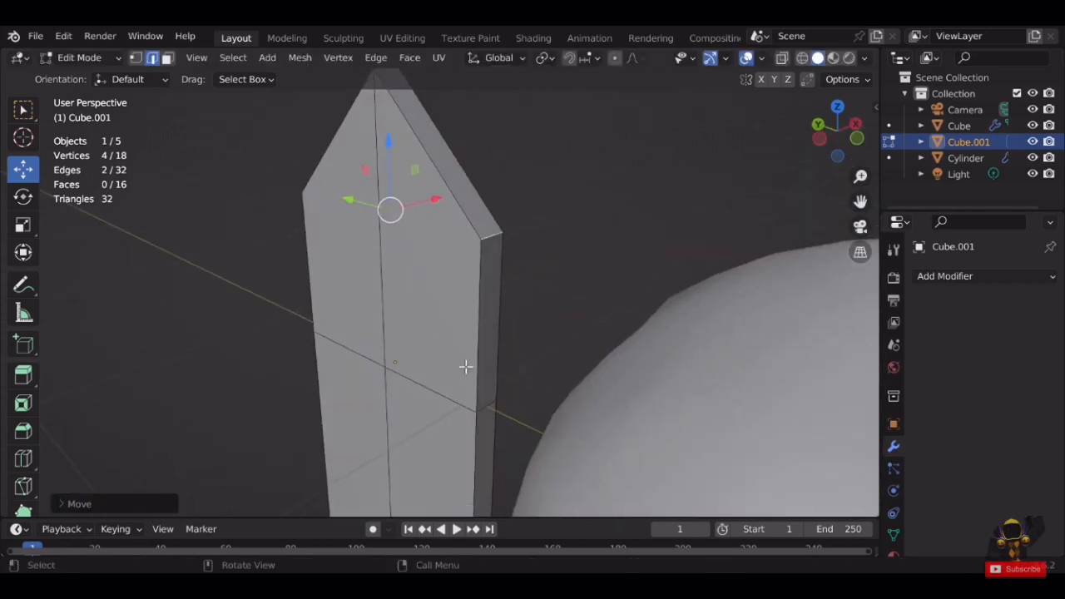
Raise the slab's middle horizontal edge loop along Z until it sits just below the shoulder corners.
middle_drag(494, 412, 470, 389)
shift+click(391, 422)
middle_drag(391, 421, 586, 396)
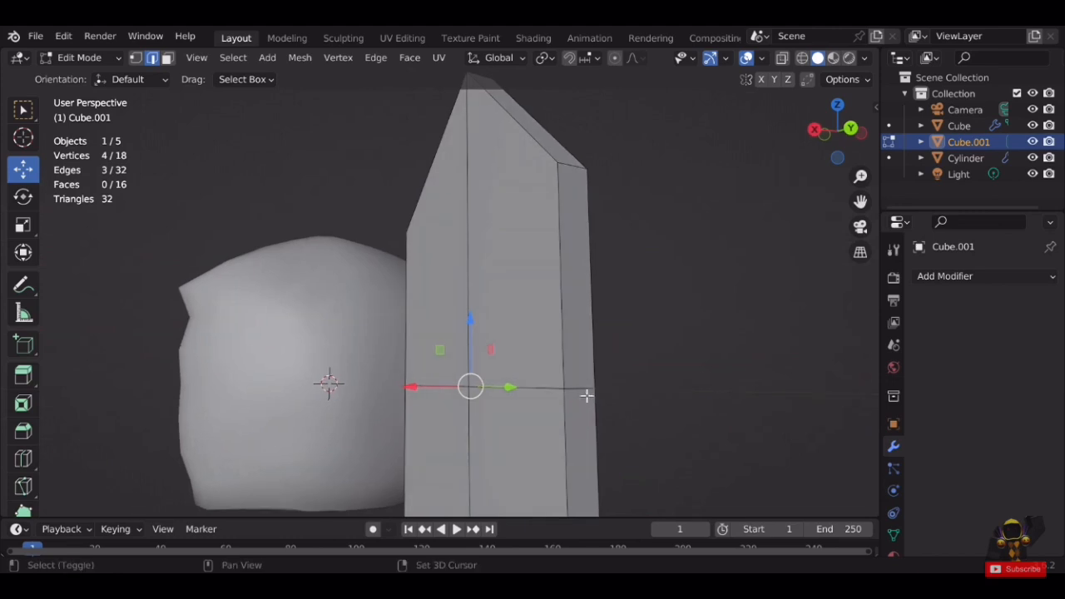
middle_drag(507, 363, 510, 402)
middle_drag(374, 348, 408, 338)
key(g)
key(z)
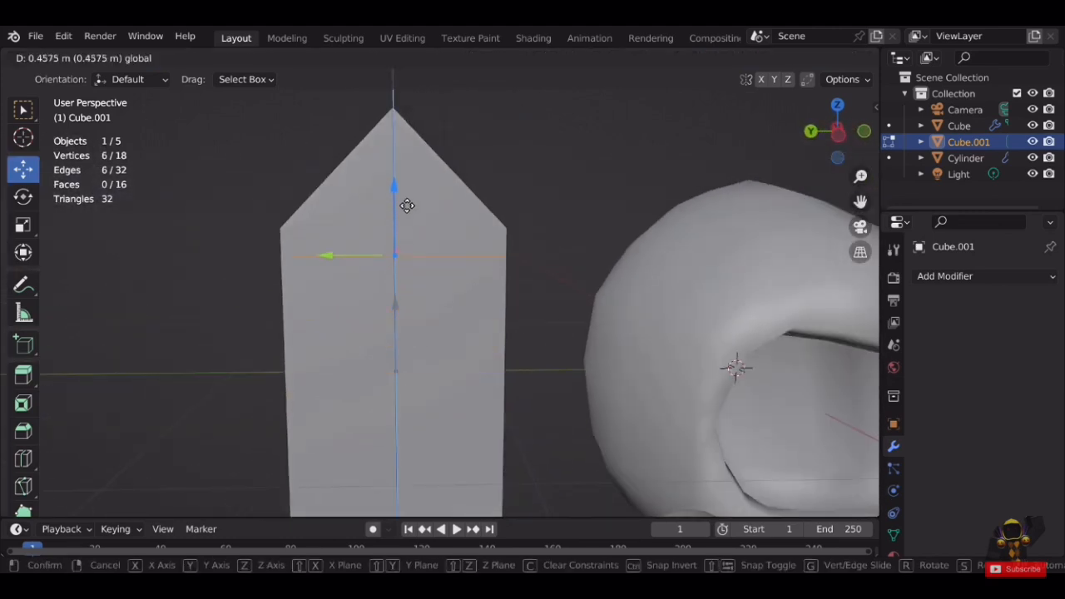
drag(387, 184, 388, 185)
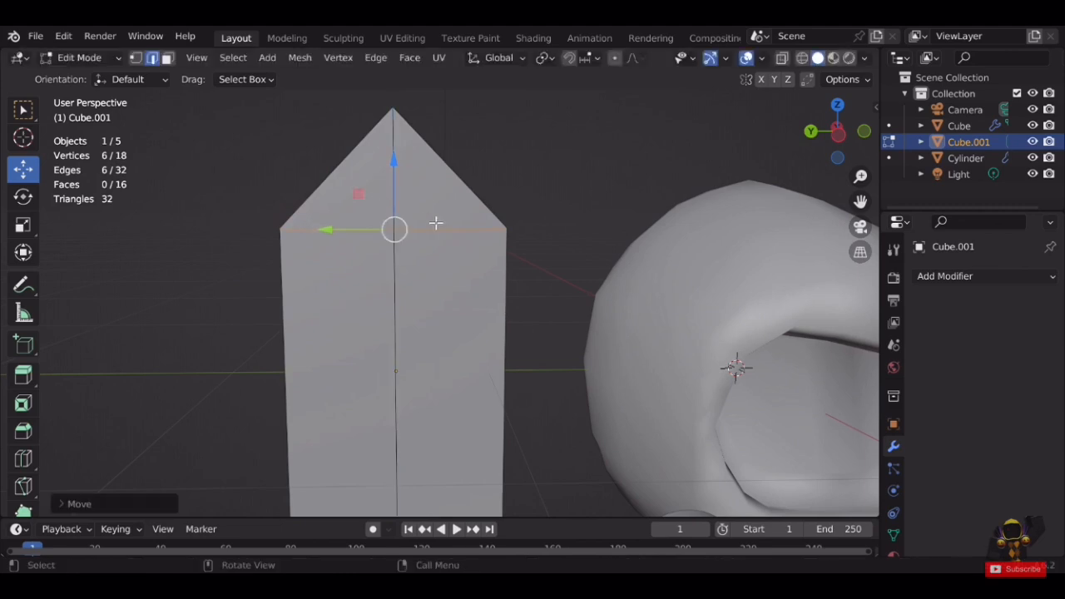
middle_drag(435, 223, 273, 209)
drag(273, 209, 272, 204)
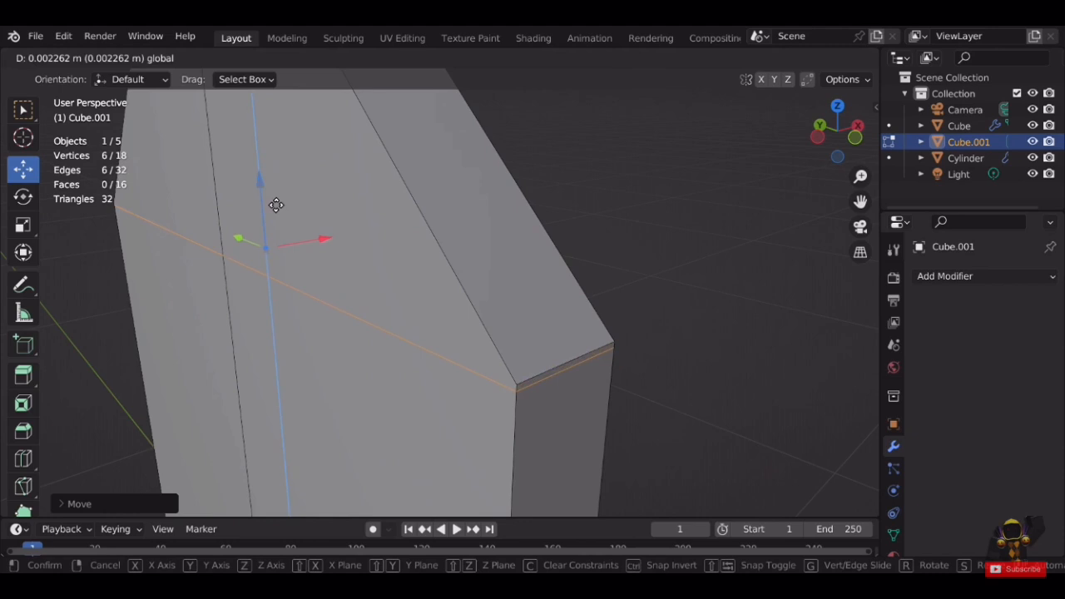
drag(276, 205, 277, 205)
Merge the nearly coincident edges at each shoulder corner of the slab into a single vertex at their centre.
click(708, 269)
middle_drag(708, 269, 450, 256)
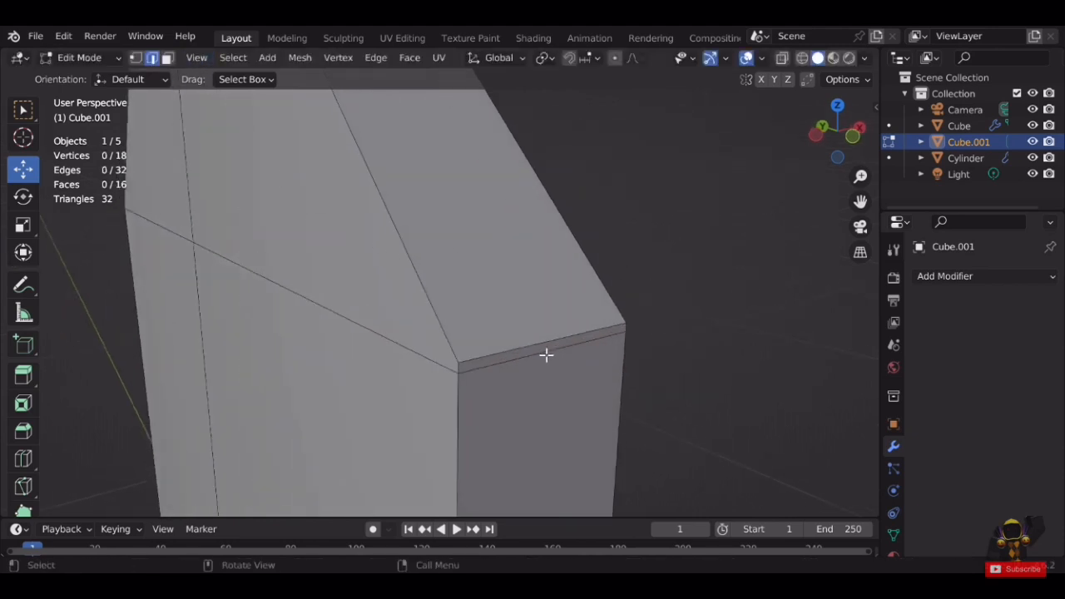
right_click(517, 356)
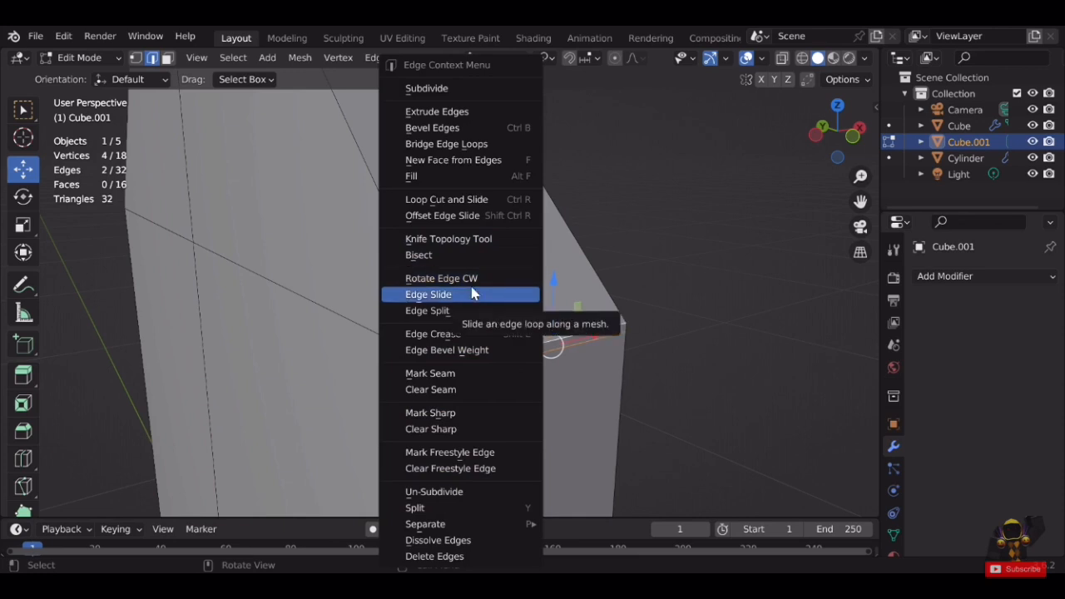
key(m)
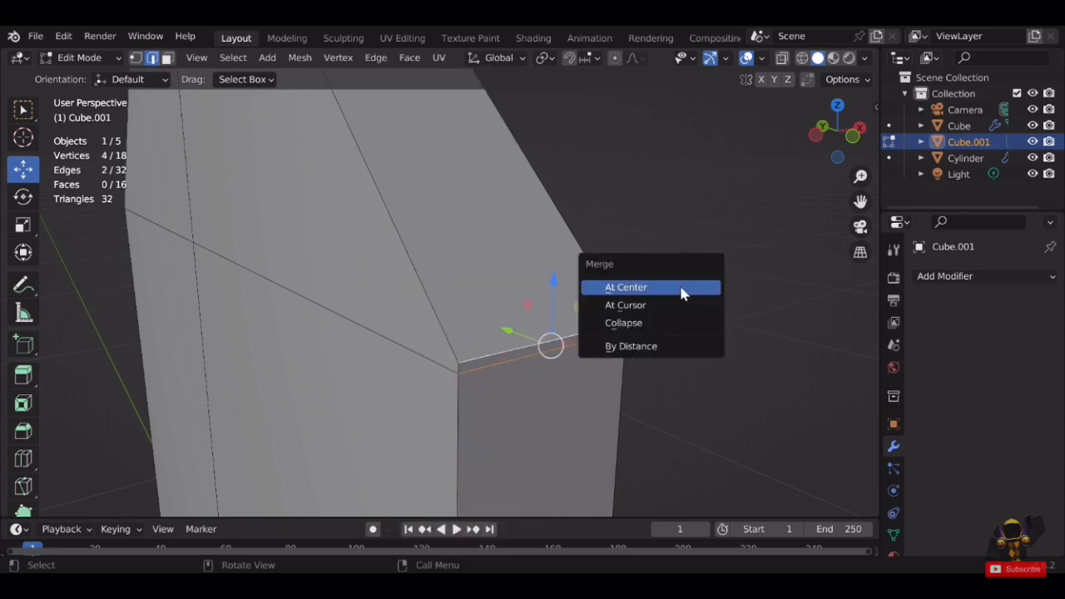
click(675, 288)
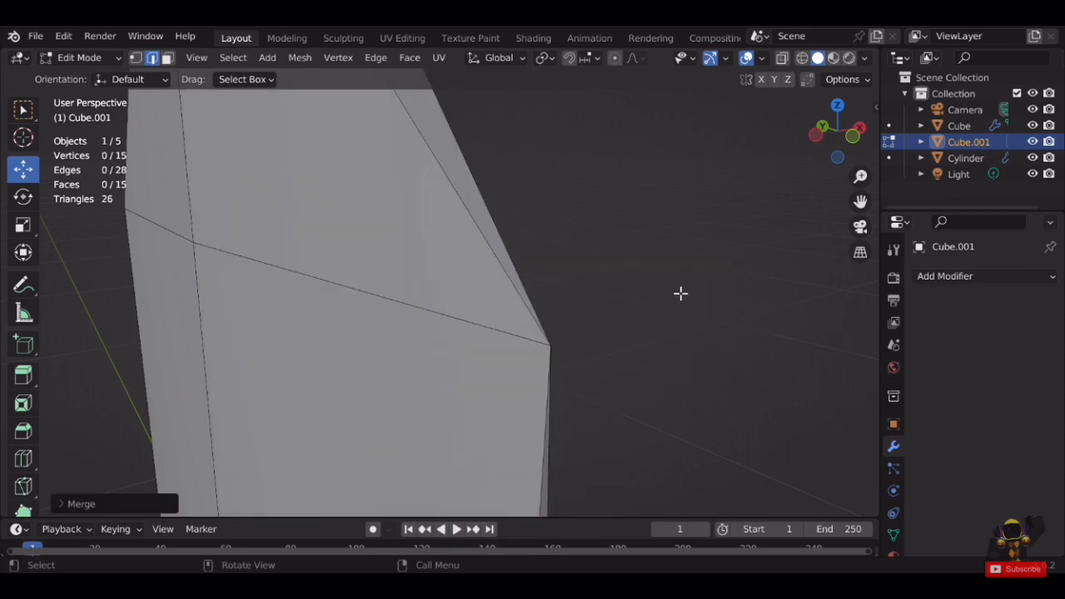
middle_drag(679, 292, 475, 252)
key(m)
click(465, 290)
Merge the two vertices at the slab's top tip at their centre to form a sharp point.
click(400, 219)
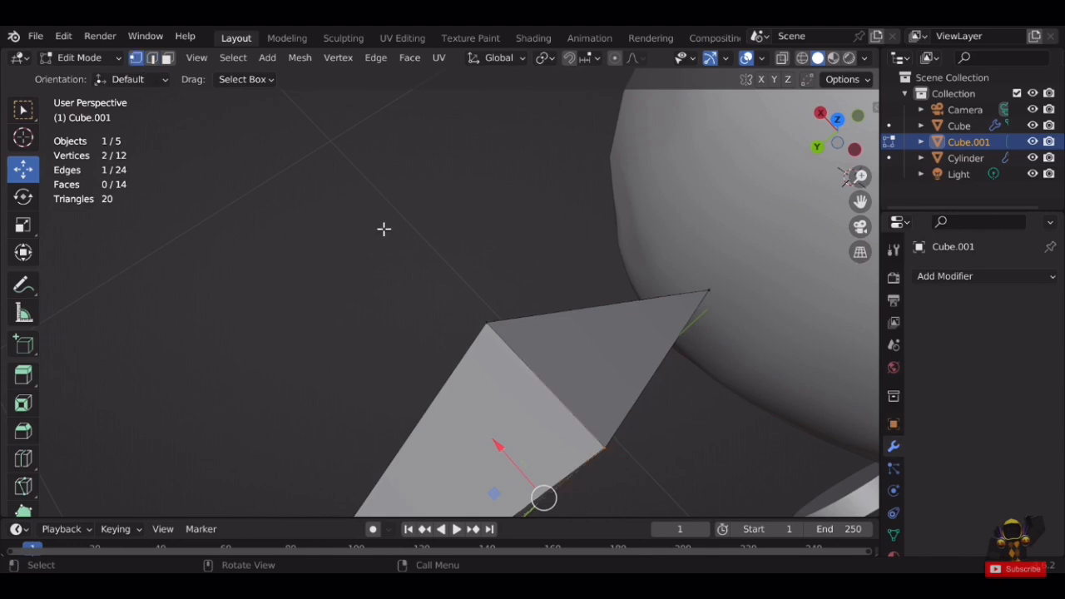
middle_drag(384, 229, 126, 93)
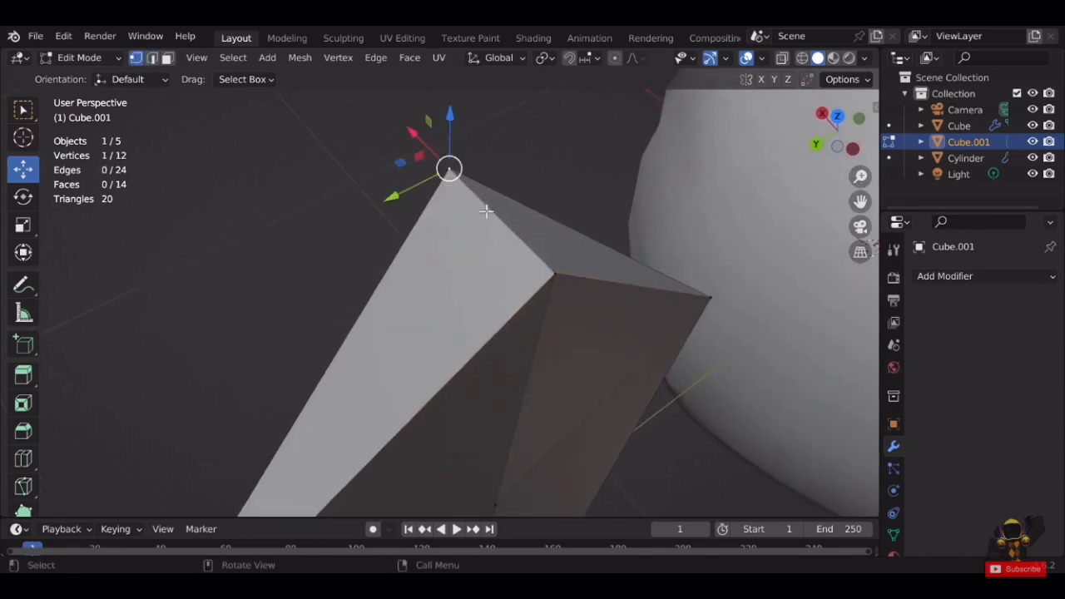
key(m)
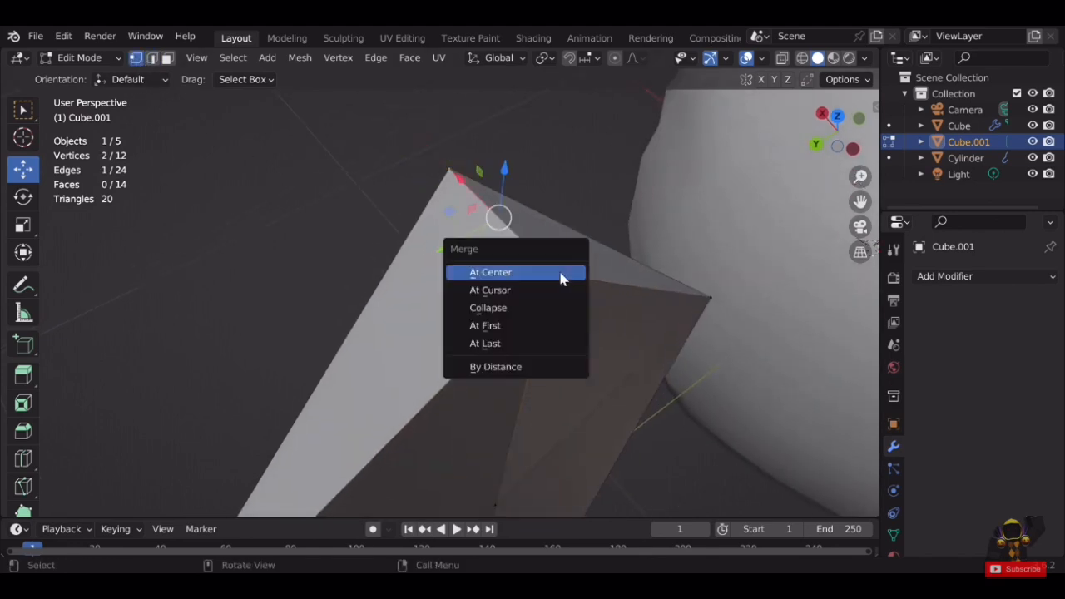
click(560, 278)
Merge the vertex pair at each outer bottom corner of the slab at its centre.
middle_drag(560, 278, 582, 116)
scroll(406, 346, up, 3)
middle_drag(407, 347, 517, 339)
scroll(498, 241, up, 2)
click(481, 234)
key(m)
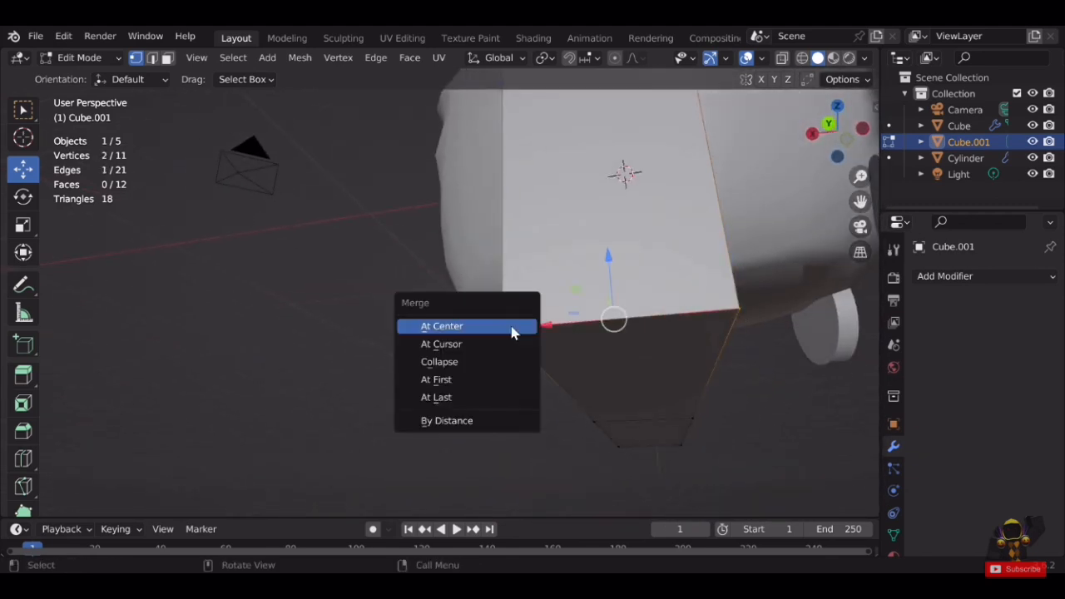
click(512, 332)
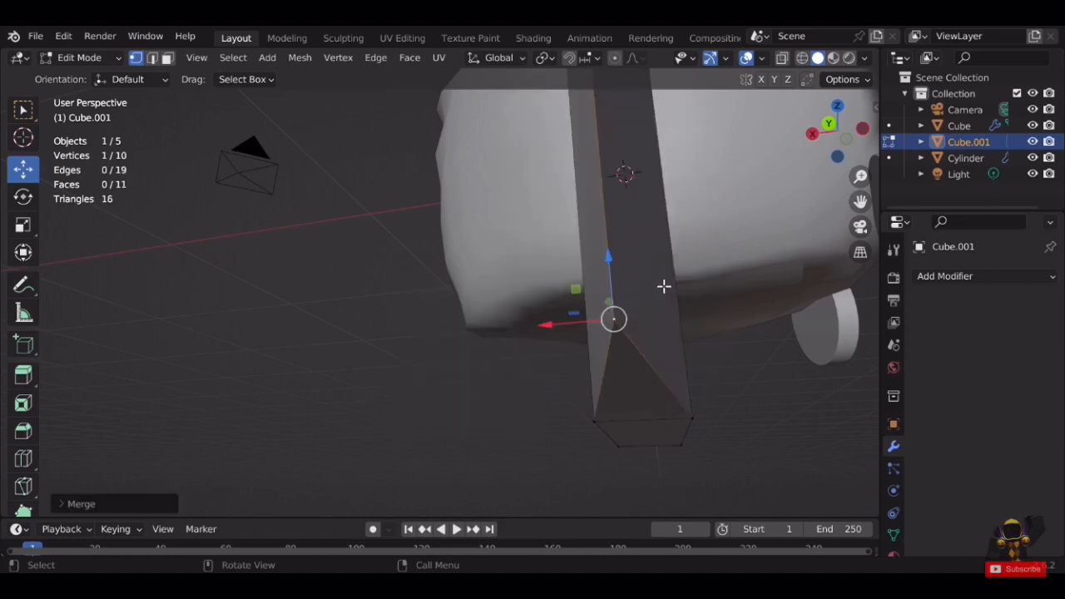
middle_drag(663, 285, 468, 335)
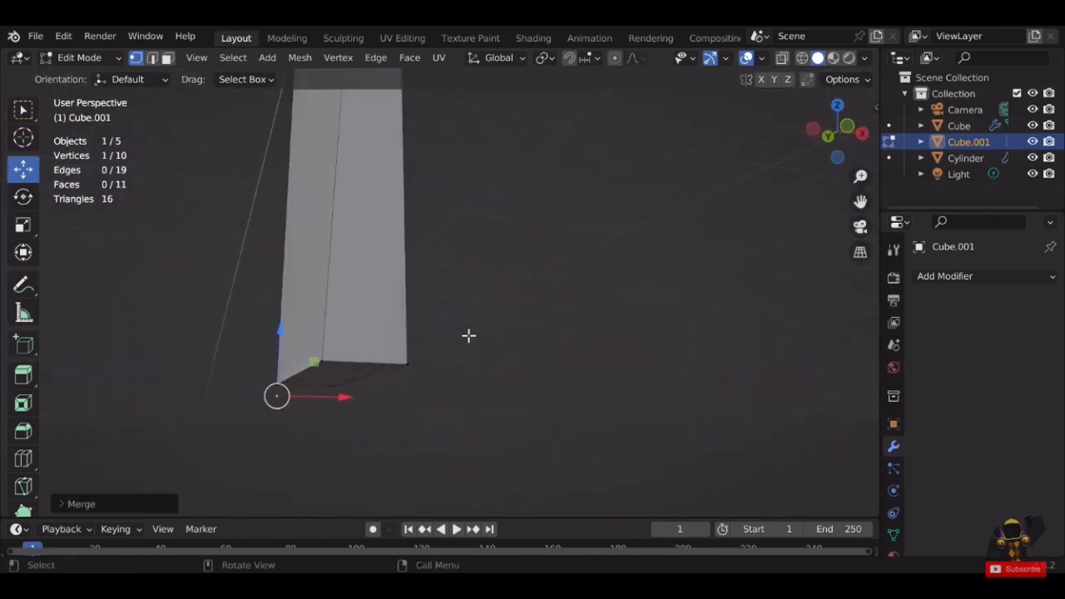
key(m)
click(341, 364)
Scale the two outer bottom vertices to about 0.67 along X, and narrow them along Y to taper the base.
middle_drag(341, 364, 468, 235)
scroll(448, 254, up, 3)
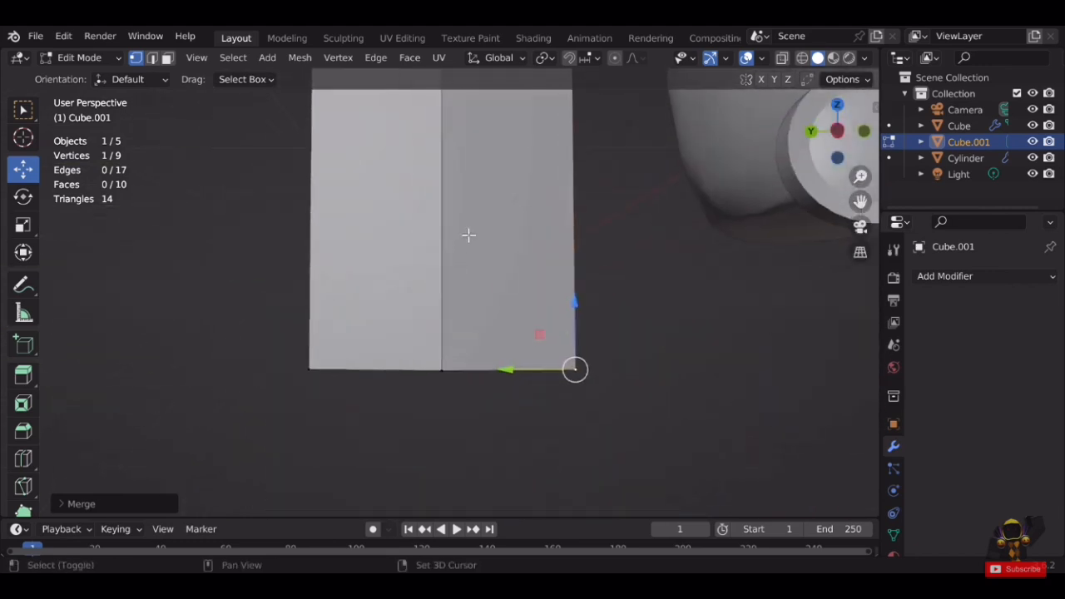
shift+click(315, 369)
middle_drag(316, 370, 682, 267)
key(s)
key(x)
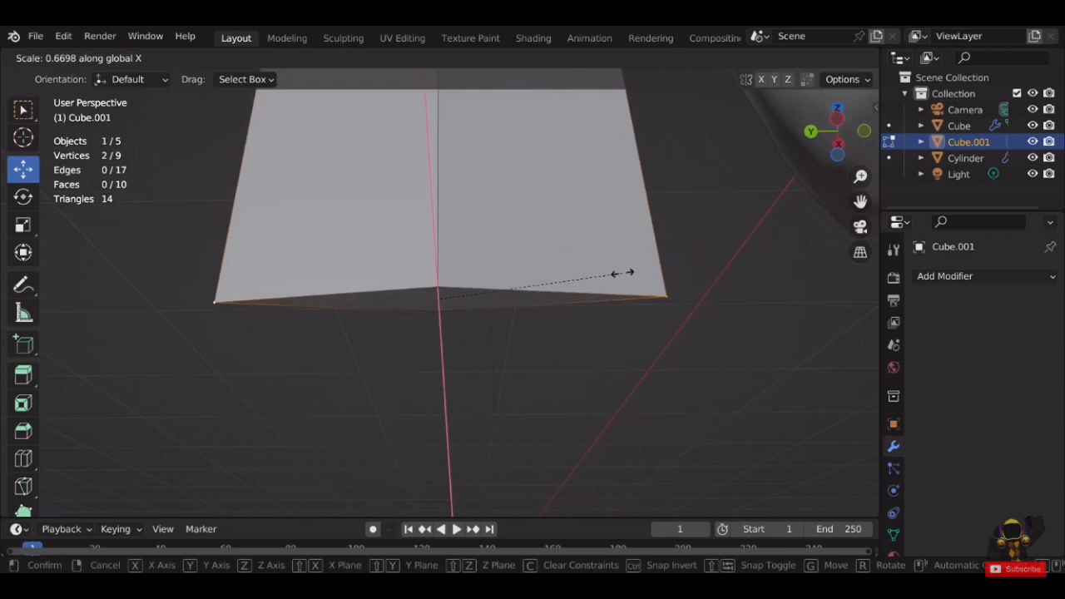
click(622, 272)
key(s)
key(y)
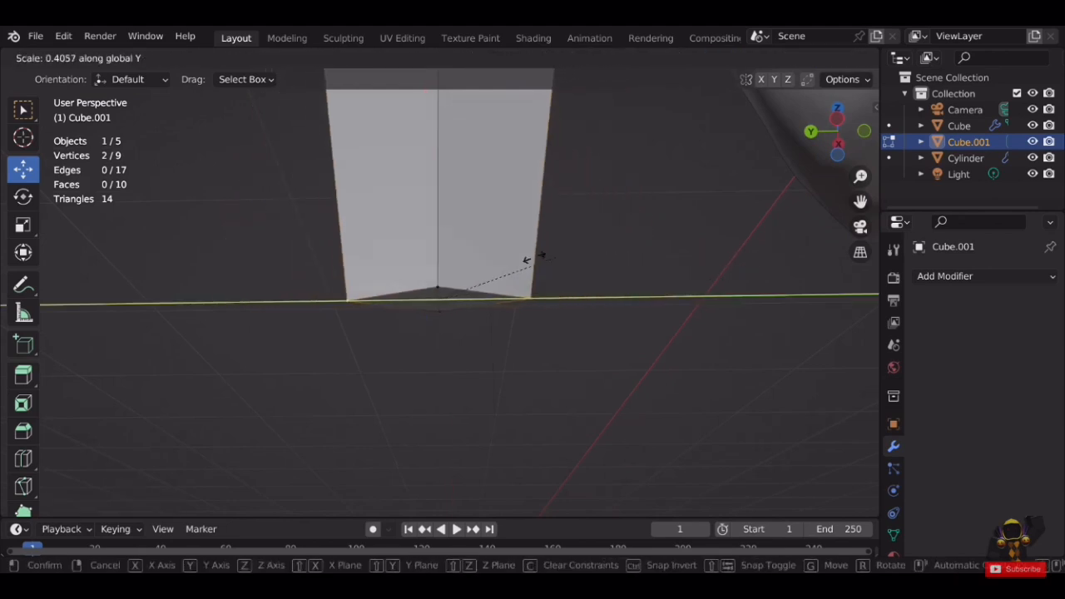
click(510, 262)
Select both outer shoulder vertices of the blade shape and scale them inward along Y.
scroll(513, 224, down, 5)
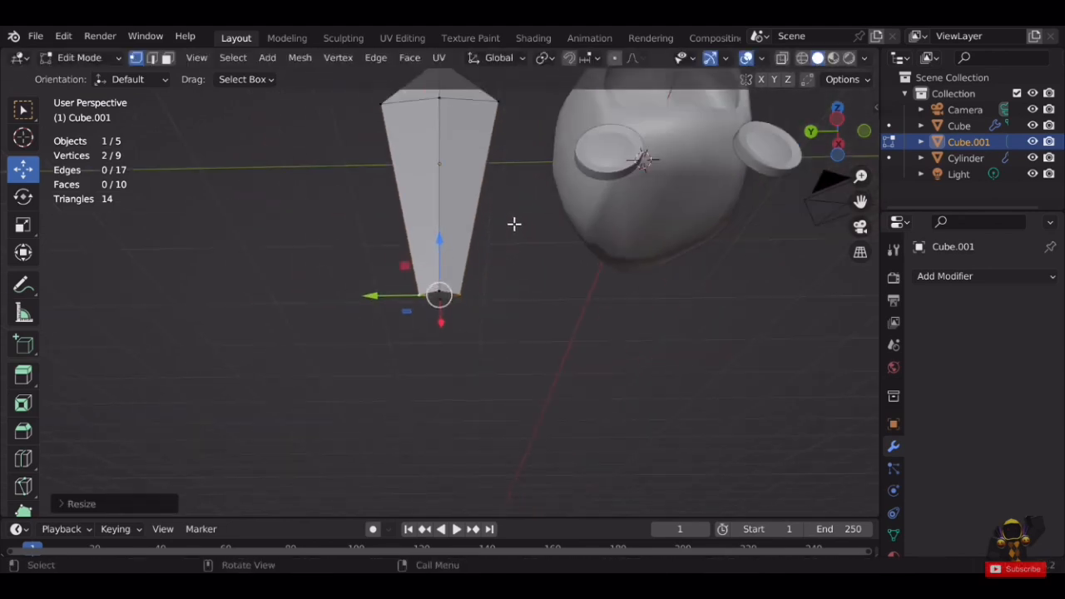
middle_drag(513, 224, 514, 416)
scroll(538, 261, up, 3)
click(538, 249)
scroll(499, 266, up, 2)
scroll(495, 267, up, 2)
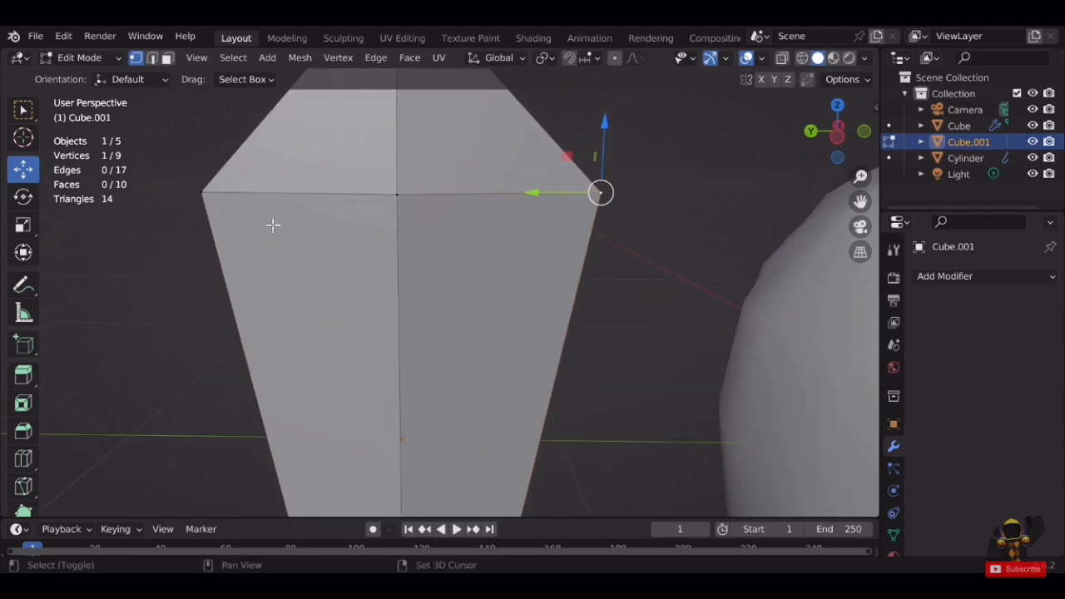
shift+click(209, 197)
scroll(447, 245, down, 3)
key(s)
key(y)
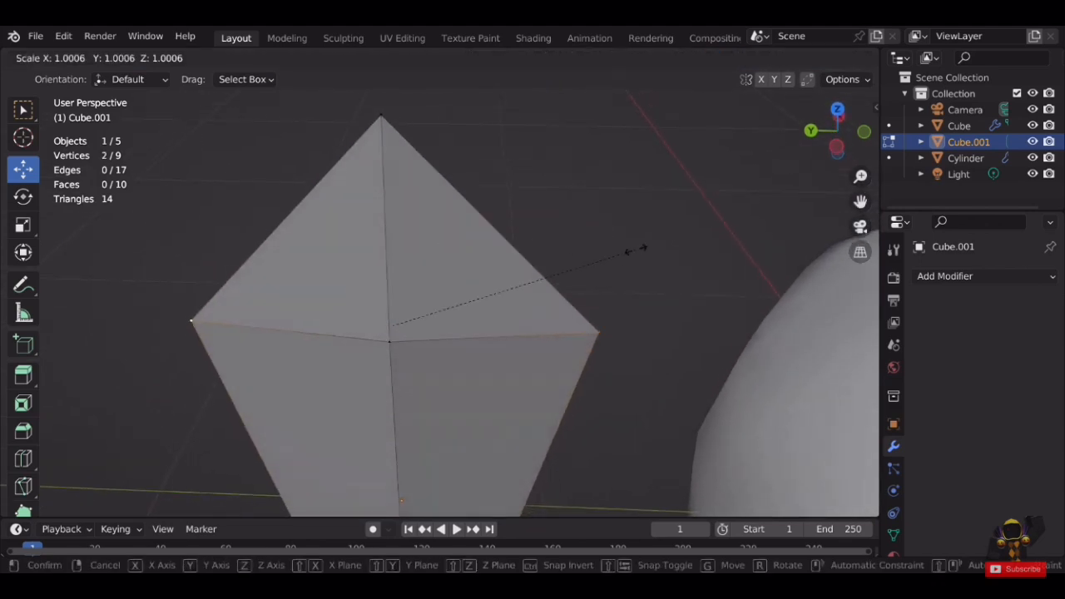
click(521, 275)
Scale the front and back centre vertices at shoulder height to about 1.5 along X to thicken the blade.
middle_drag(520, 275, 617, 361)
scroll(491, 233, down, 3)
click(507, 216)
key(s)
key(x)
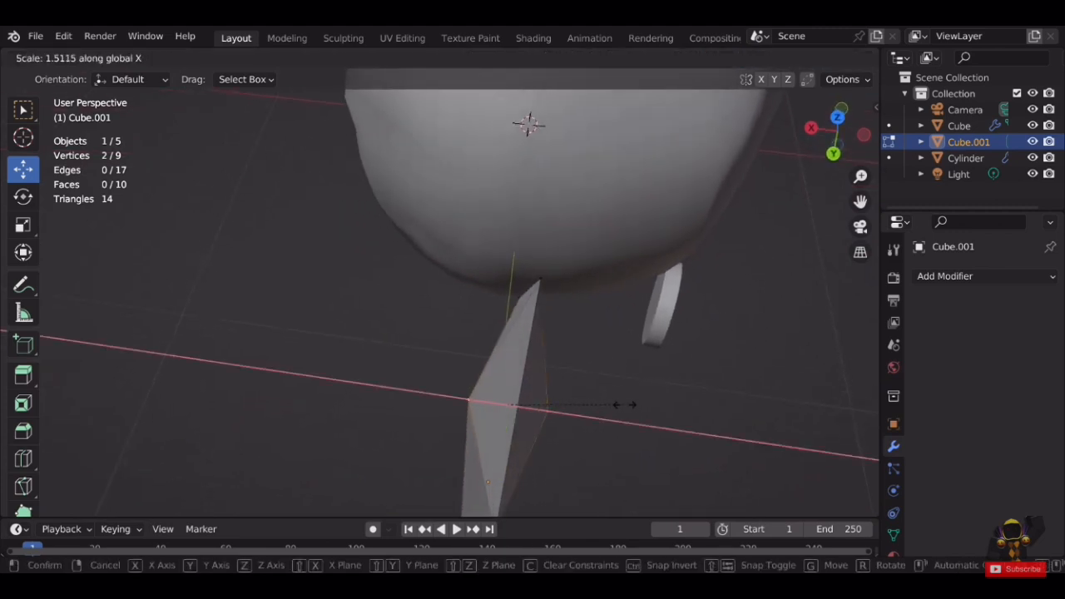
click(624, 404)
Narrow the front and back centre vertices of the blade's bottom along X, and return to Object Mode.
middle_drag(633, 418, 506, 203)
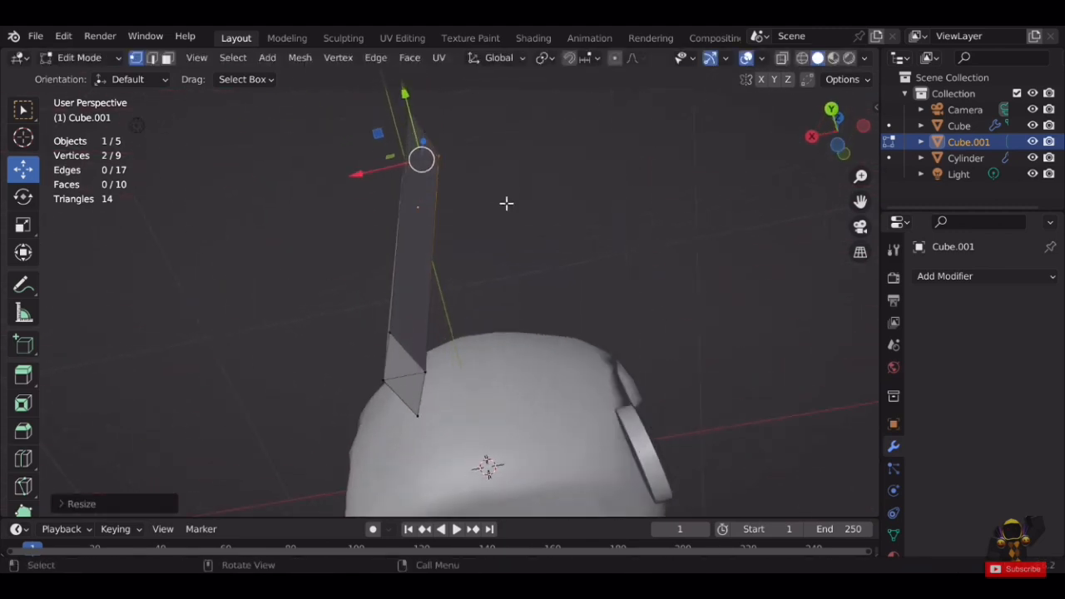
middle_drag(436, 370, 594, 269)
key(s)
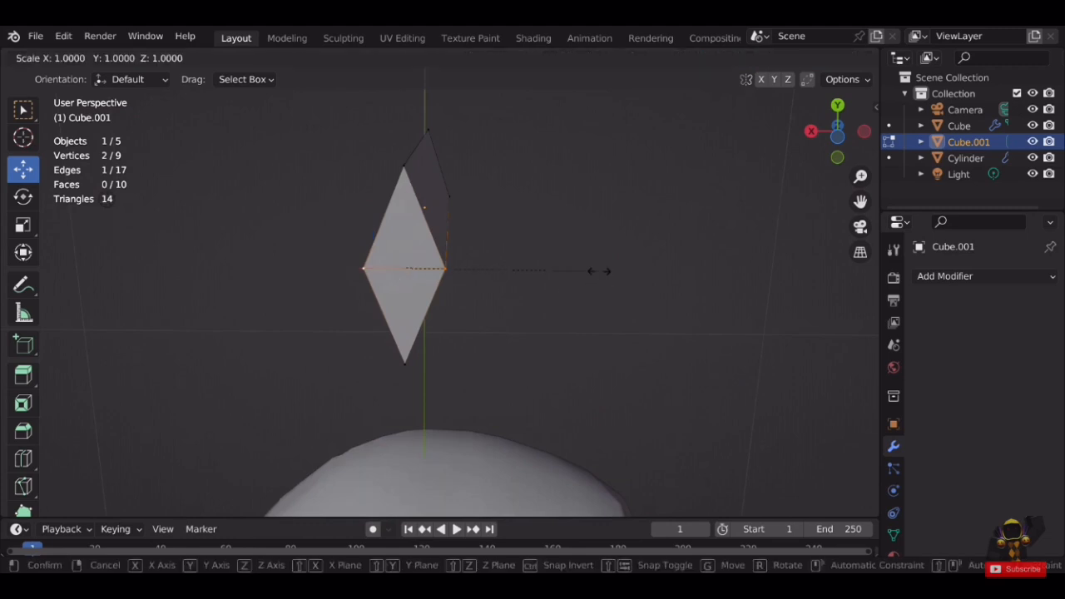
key(x)
click(508, 275)
middle_drag(508, 275, 485, 399)
scroll(487, 391, down, 3)
key(Tab)
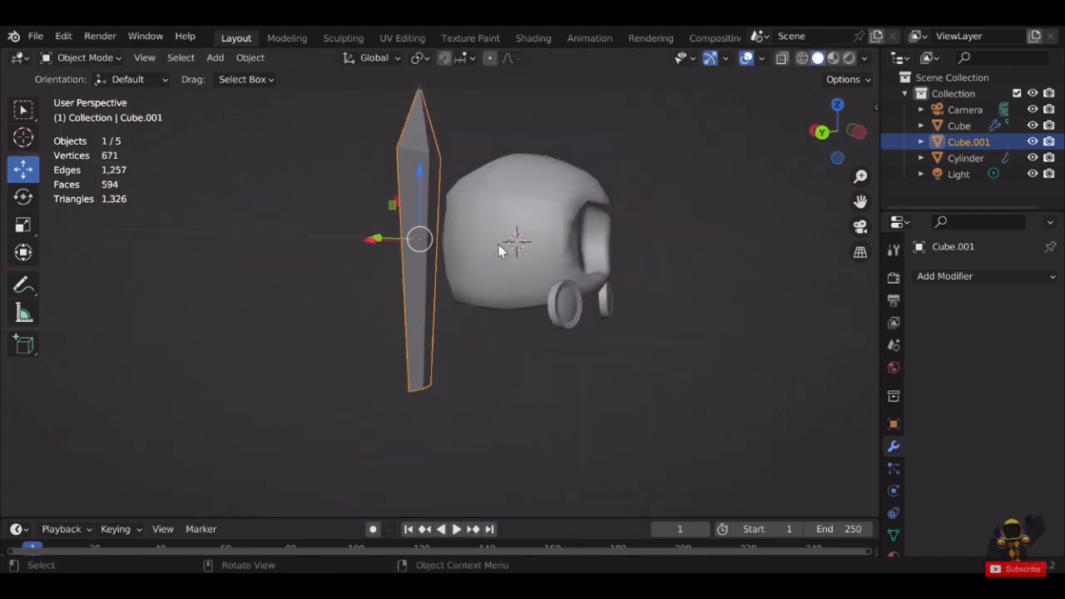
Add a Mirror modifier to the blade, mirroring it on the Y axis only.
middle_drag(499, 244, 459, 242)
click(658, 305)
shift+middle_drag(424, 271, 358, 295)
scroll(413, 306, up, 2)
click(412, 304)
click(26, 200)
middle_drag(463, 329, 452, 359)
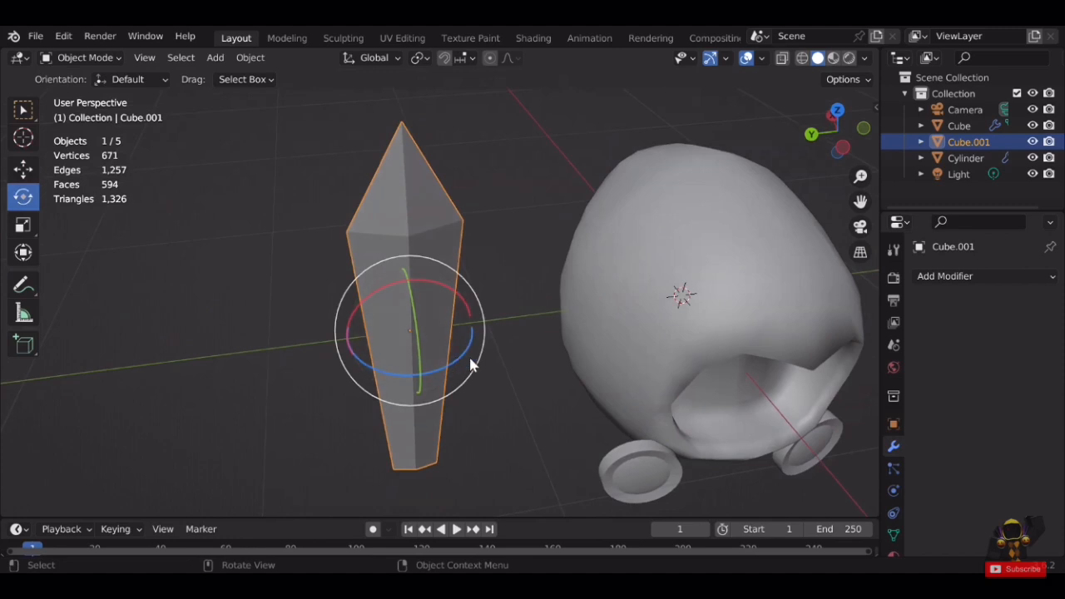
click(948, 277)
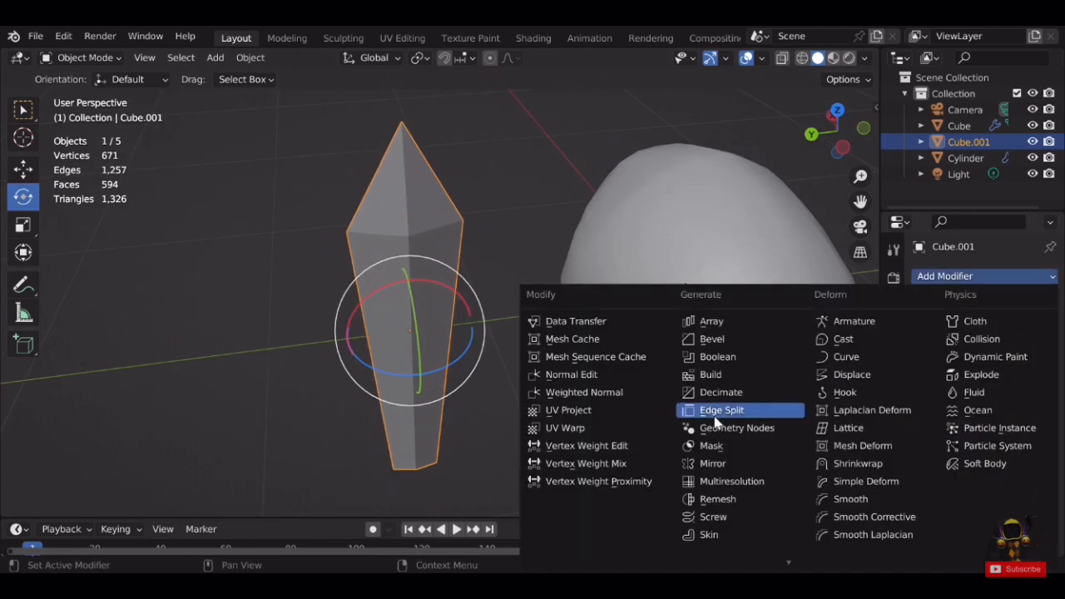
click(712, 463)
scroll(655, 343, down, 3)
middle_drag(656, 343, 620, 314)
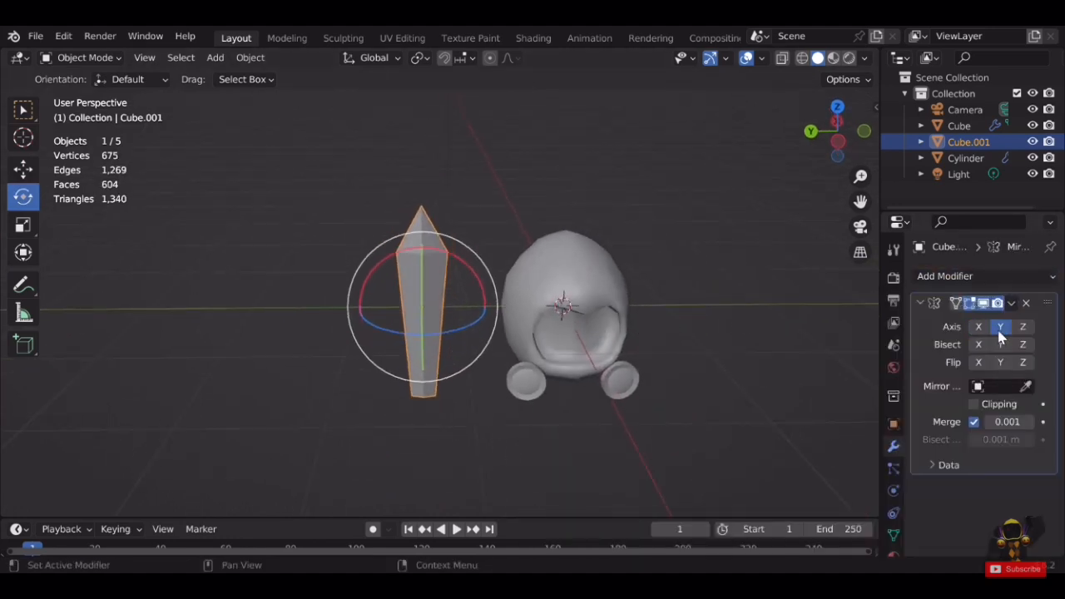
scroll(646, 316, up, 4)
Move the blade's whole mesh along Y in Edit Mode, away from its origin, to separate it from its mirrored copy.
key(Tab)
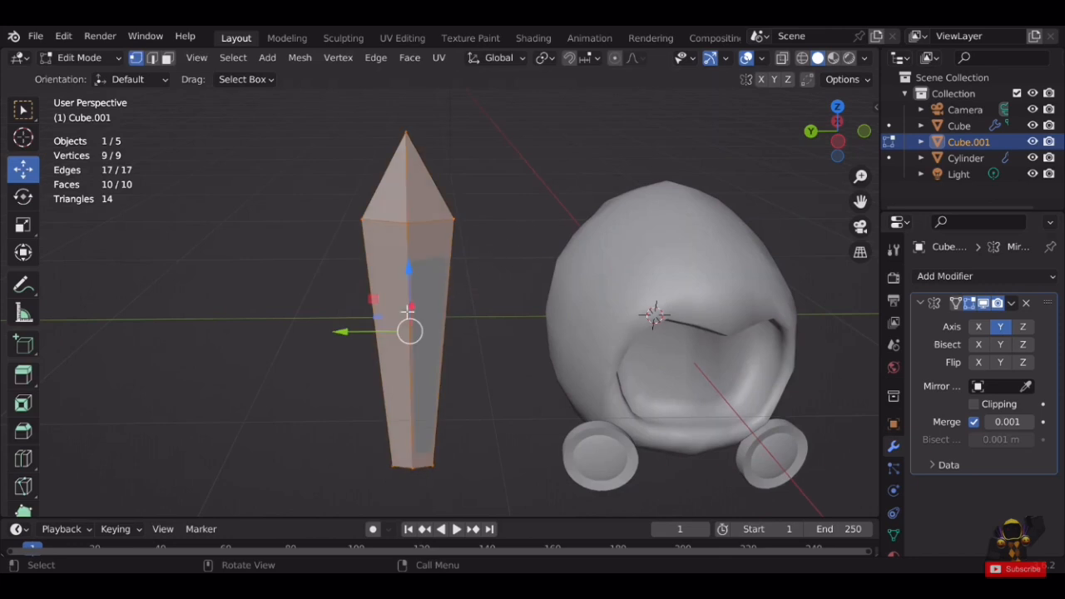
drag(373, 340, 292, 340)
scroll(293, 340, down, 2)
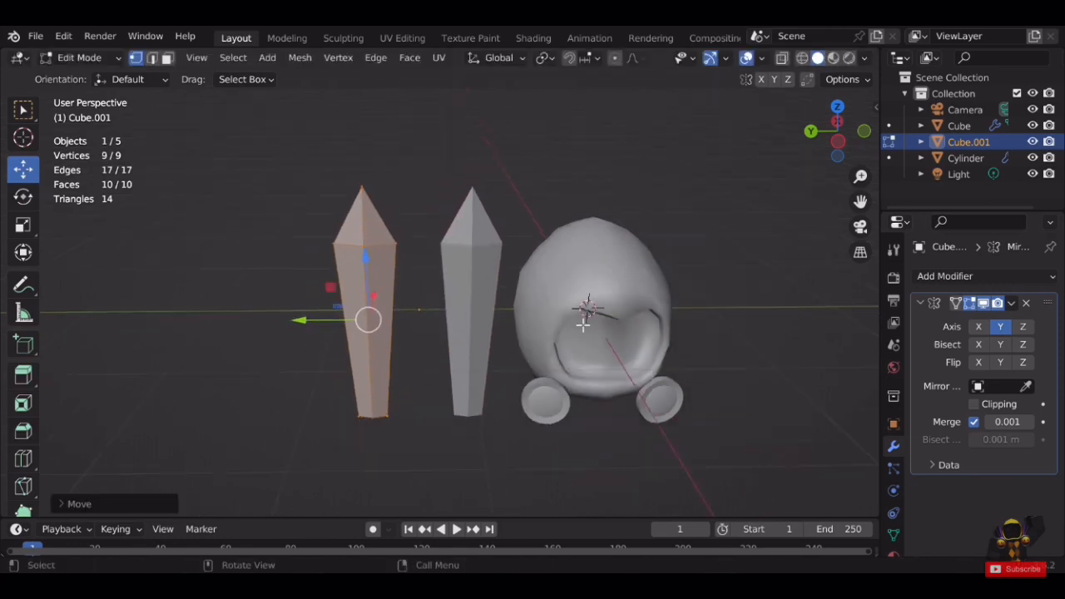
Return to Object Mode and move the mirrored blades along Y until they are centred on the helmet.
key(Tab)
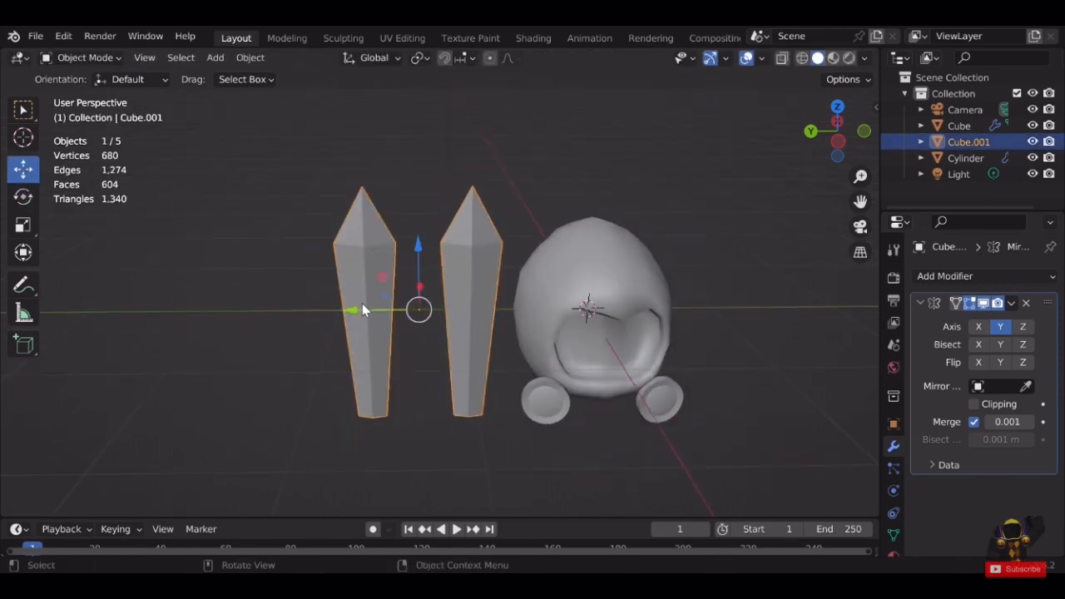
drag(361, 310, 529, 309)
scroll(640, 308, up, 5)
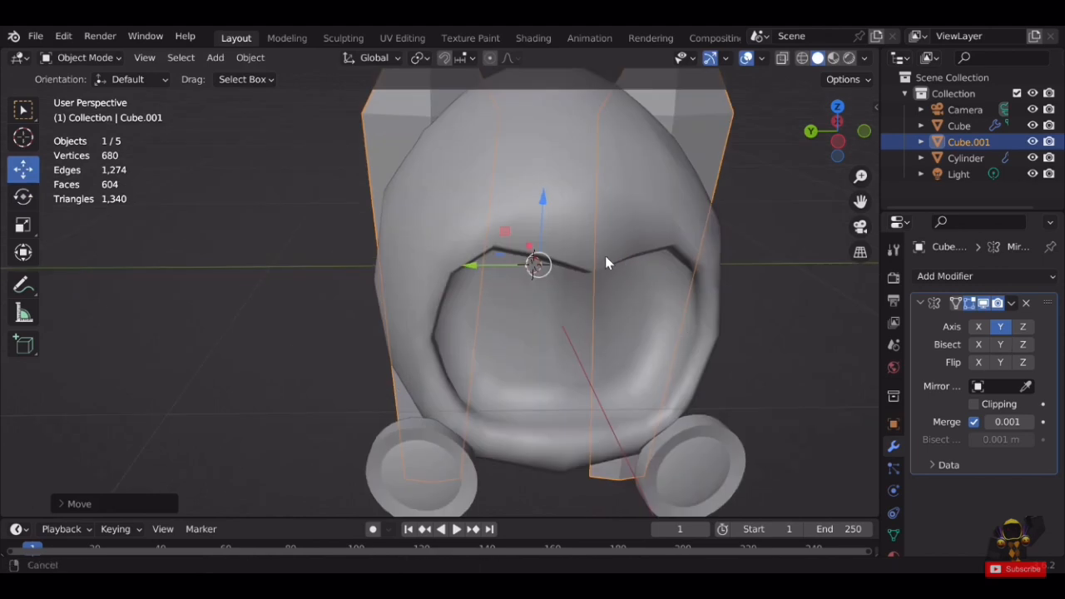
Shift the mirrored blades slightly along Y and move them forward, clear of the helmet's face.
scroll(524, 270, down, 2)
drag(456, 275, 467, 275)
middle_drag(467, 276, 495, 260)
key(g)
click(338, 307)
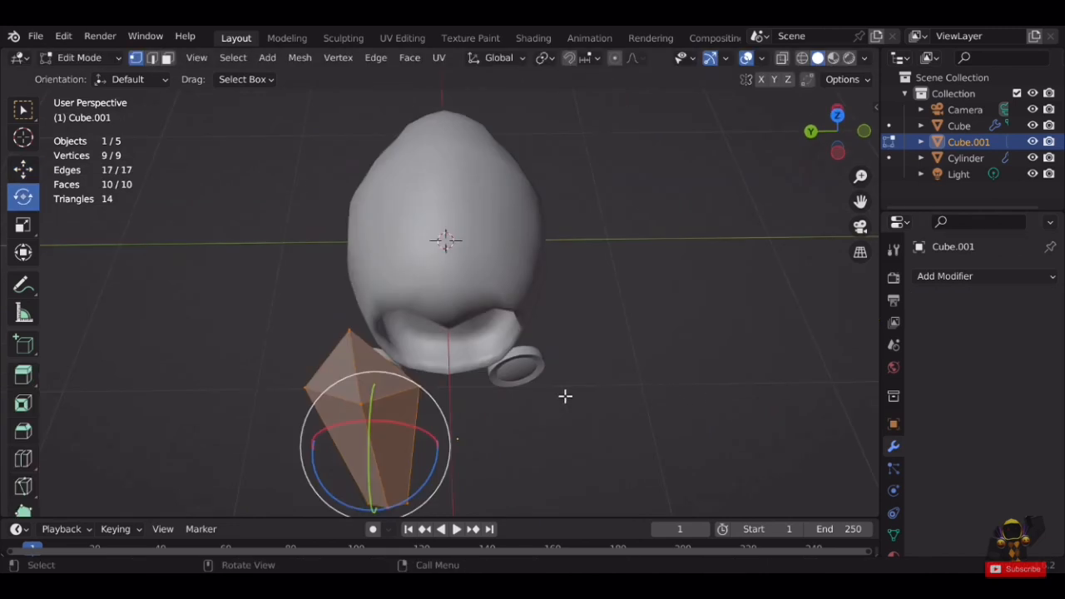
Add a Mirror modifier to the blade and set it to mirror on the Y axis only.
click(943, 279)
click(712, 455)
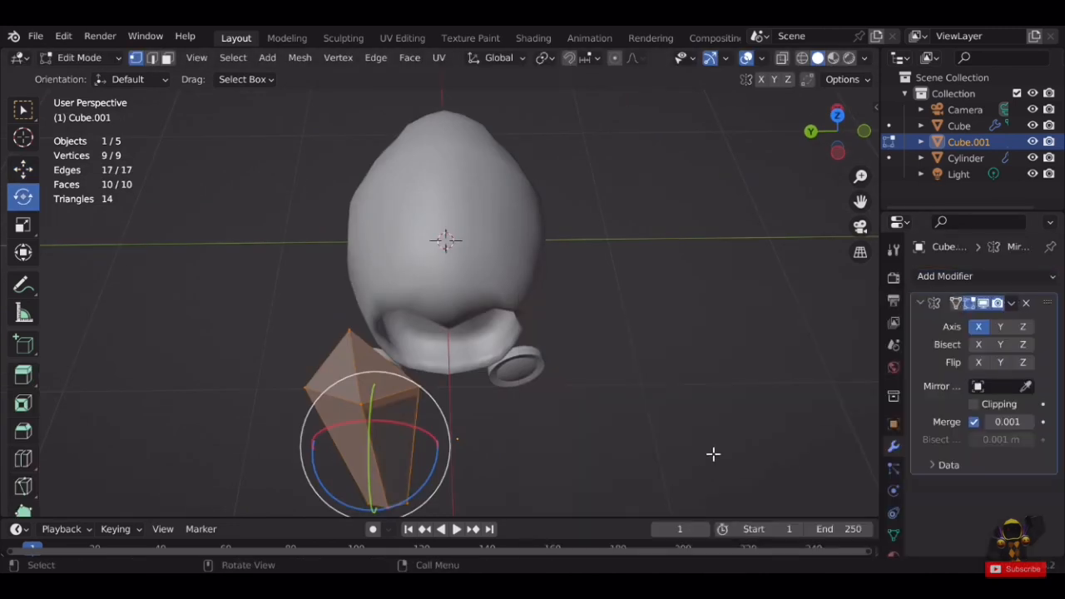
click(1001, 326)
click(978, 326)
middle_drag(585, 340, 521, 386)
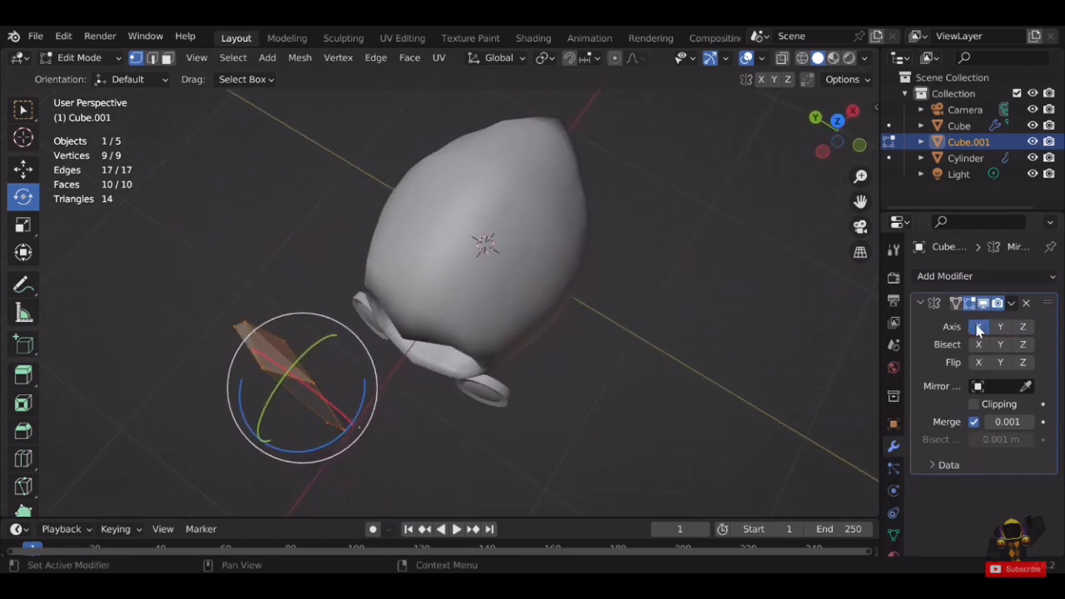
middle_drag(748, 333, 707, 333)
click(1001, 326)
key(Tab)
Spread the mirrored blades further apart along Y in Edit Mode, and centre the pair on the helmet in Object Mode.
key(Tab)
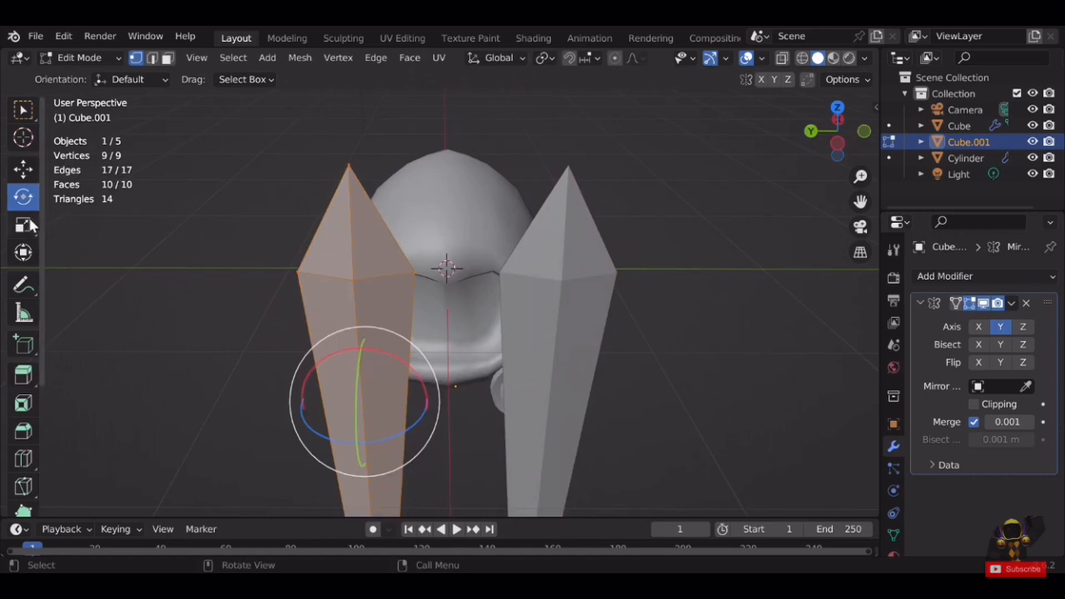
drag(313, 411, 308, 432)
key(Tab)
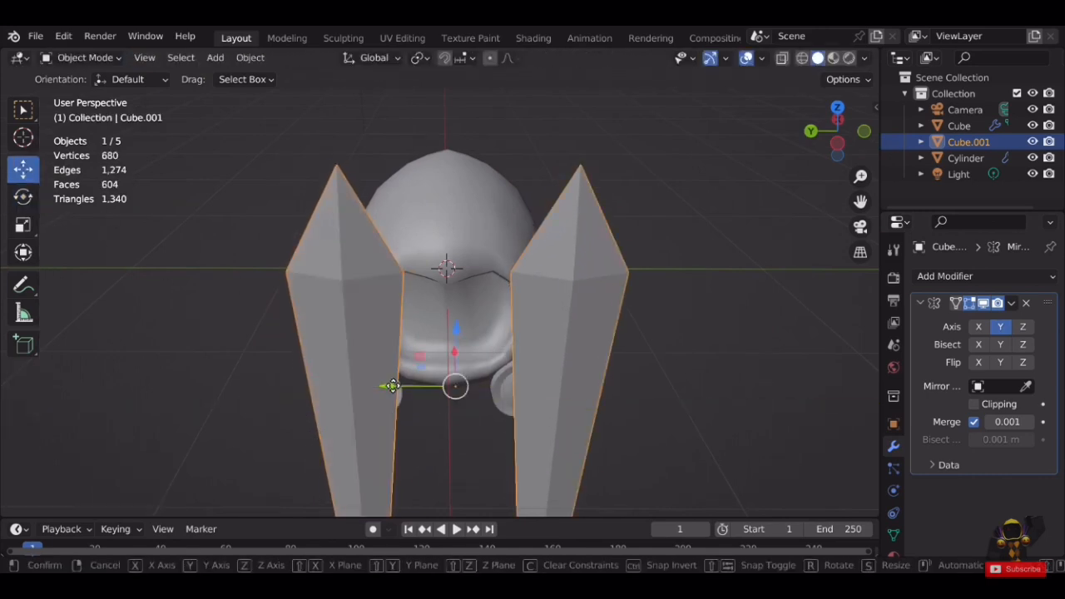
drag(388, 385, 391, 385)
scroll(525, 376, up, 6)
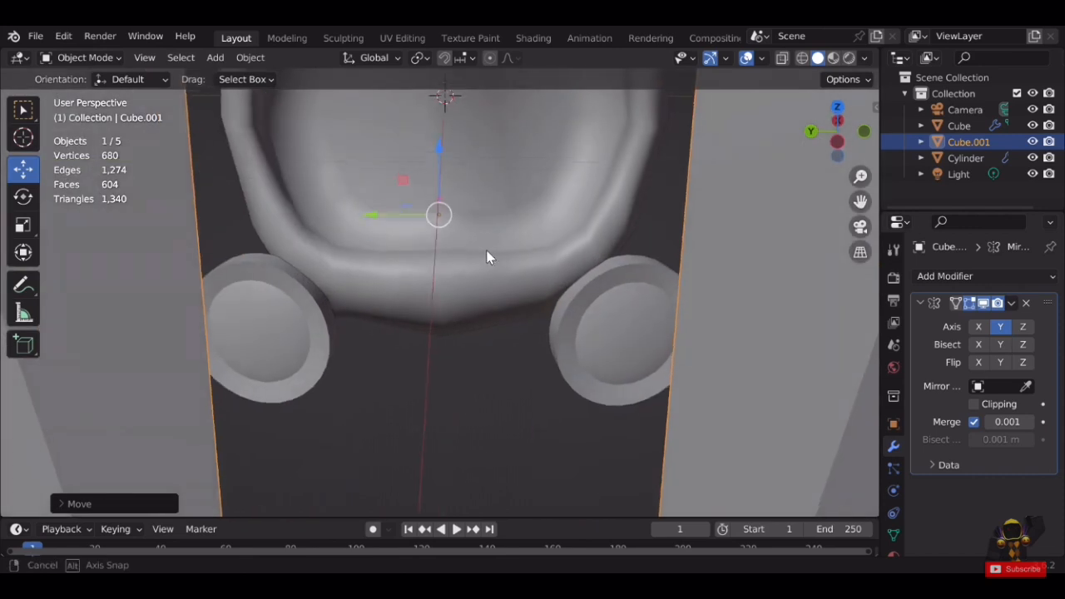
drag(392, 212, 396, 214)
key(ctrl+z)
drag(390, 278, 397, 291)
scroll(416, 452, down, 5)
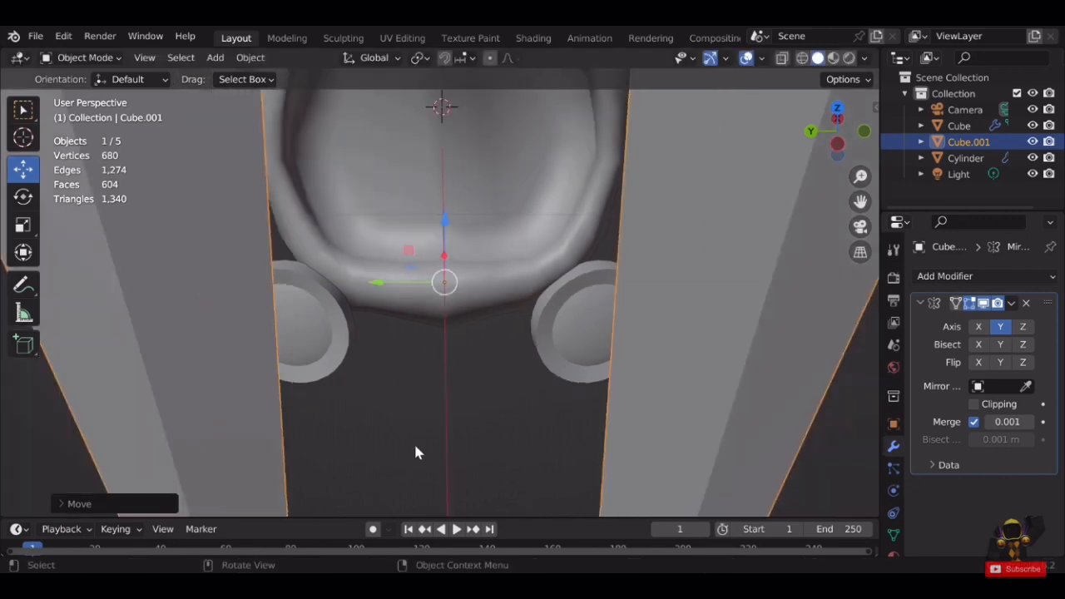
Rotate the blade's whole mesh about Z in Edit Mode so its broad face points outward to the side.
key(Tab)
scroll(550, 312, up, 4)
mouse_move(549, 312)
middle_down()
mouse_move(594, 271)
mouse_move(604, 292)
mouse_move(641, 285)
mouse_move(551, 306)
middle_up()
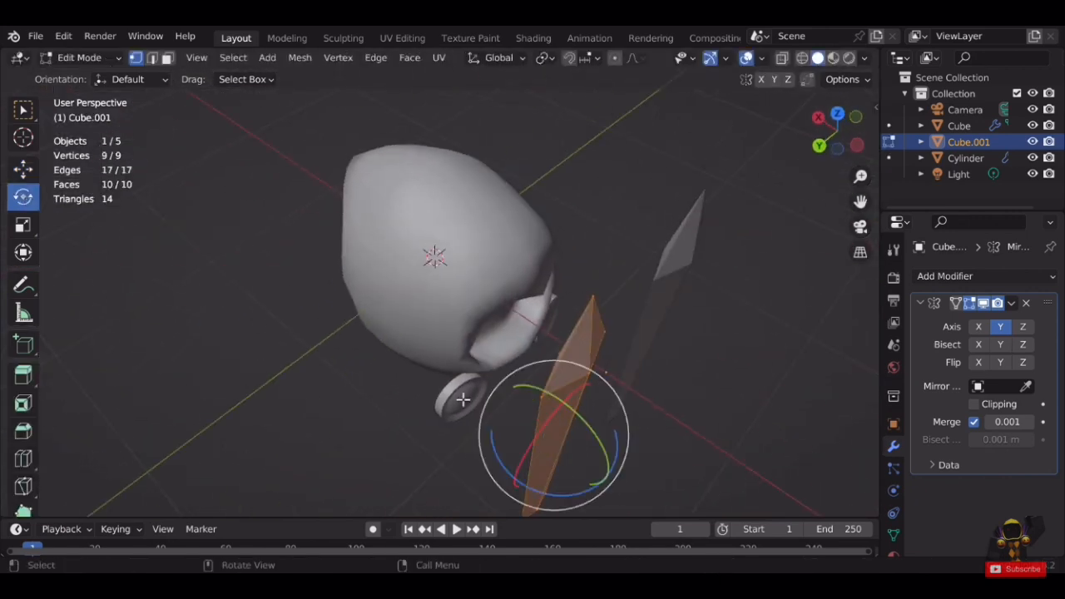
click(569, 496)
drag(568, 498, 490, 449)
middle_drag(491, 449, 587, 434)
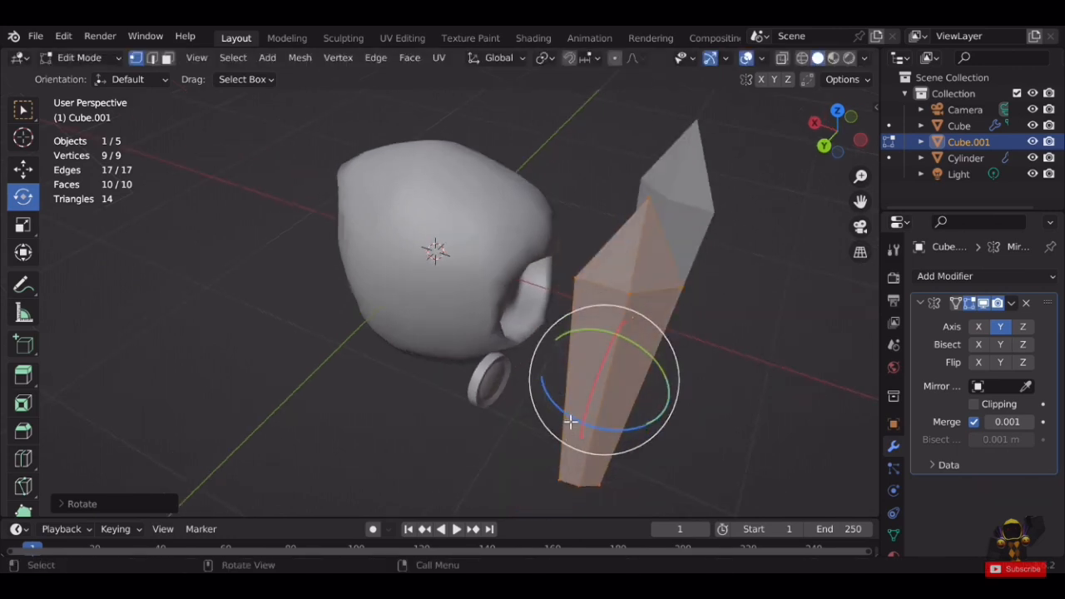
drag(569, 422, 583, 425)
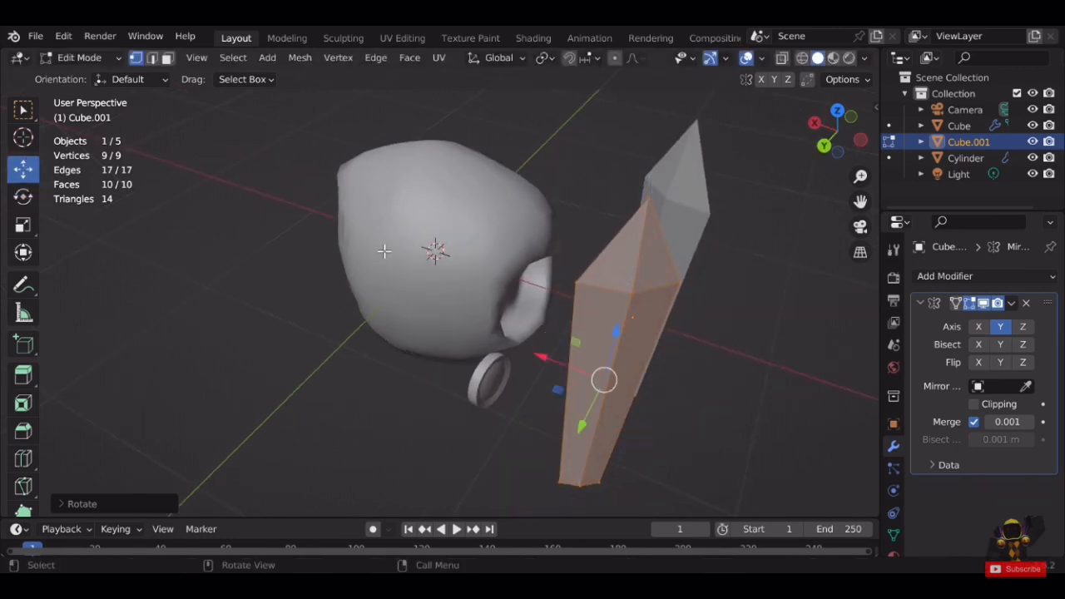
Move the blade beside the helmet, scale it down to about 0.8, and place it against the helmet's side.
key(g)
click(716, 228)
key(s)
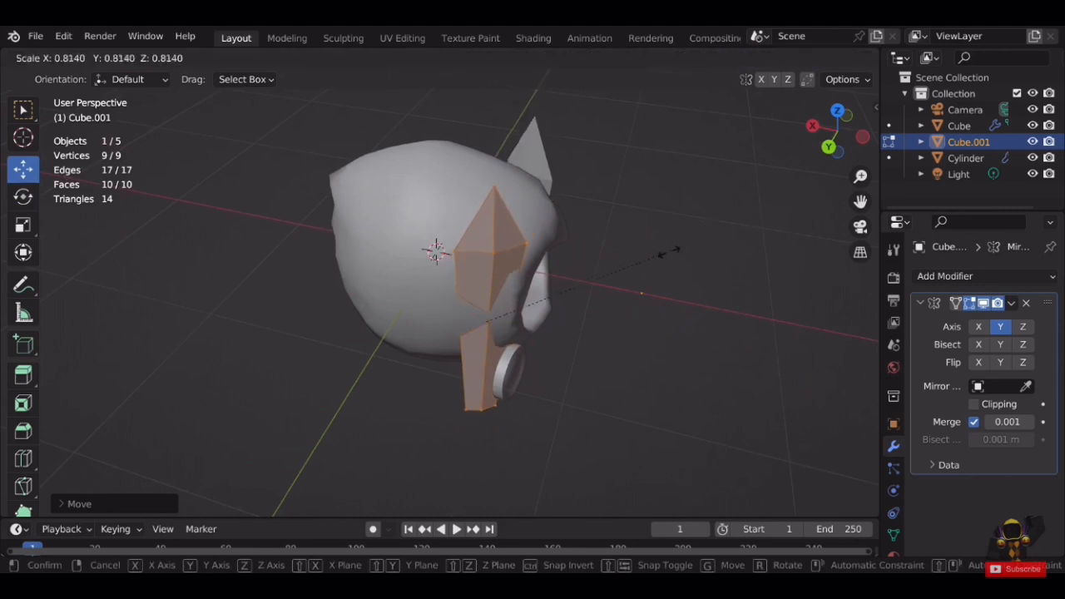
click(629, 284)
middle_drag(629, 283, 335, 273)
drag(335, 274, 287, 279)
Tilt the blade backward and lean its tip outward, with its narrow end near the disc.
middle_drag(377, 253, 515, 320)
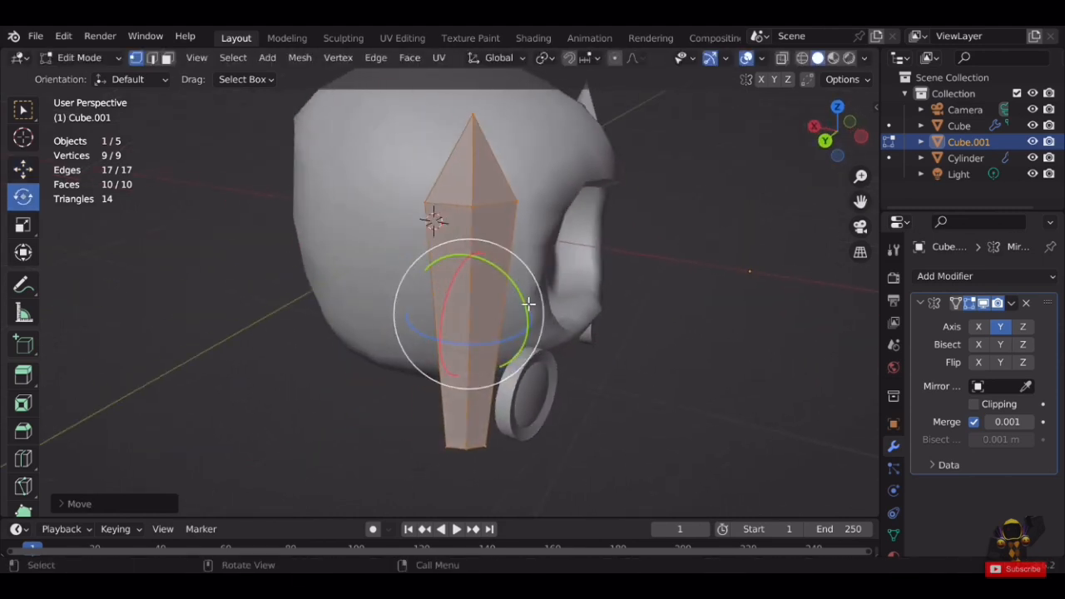
drag(529, 305, 404, 297)
middle_drag(405, 297, 260, 301)
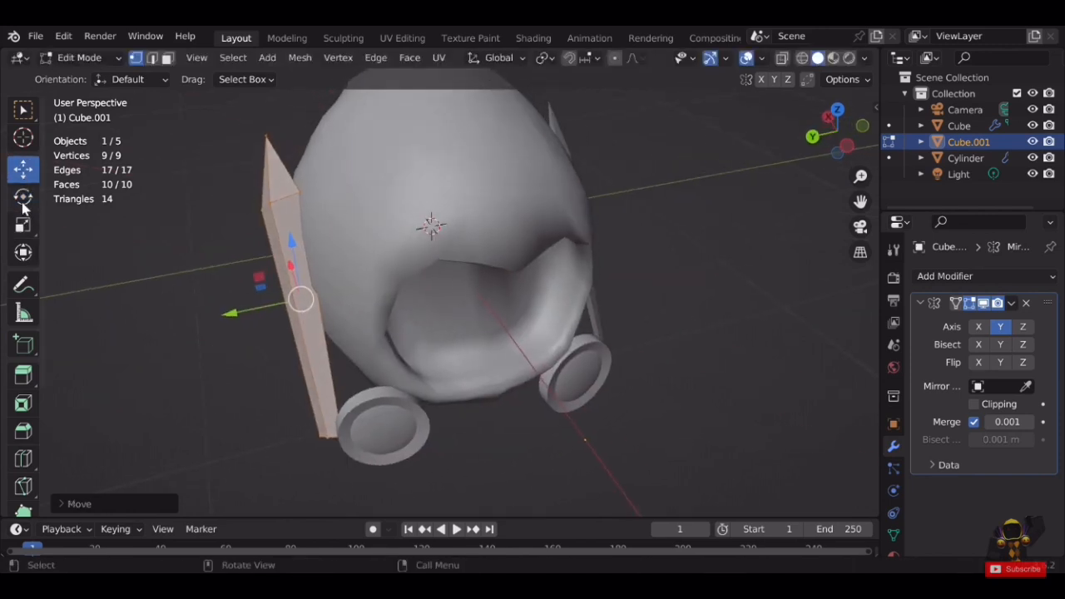
drag(307, 347, 325, 343)
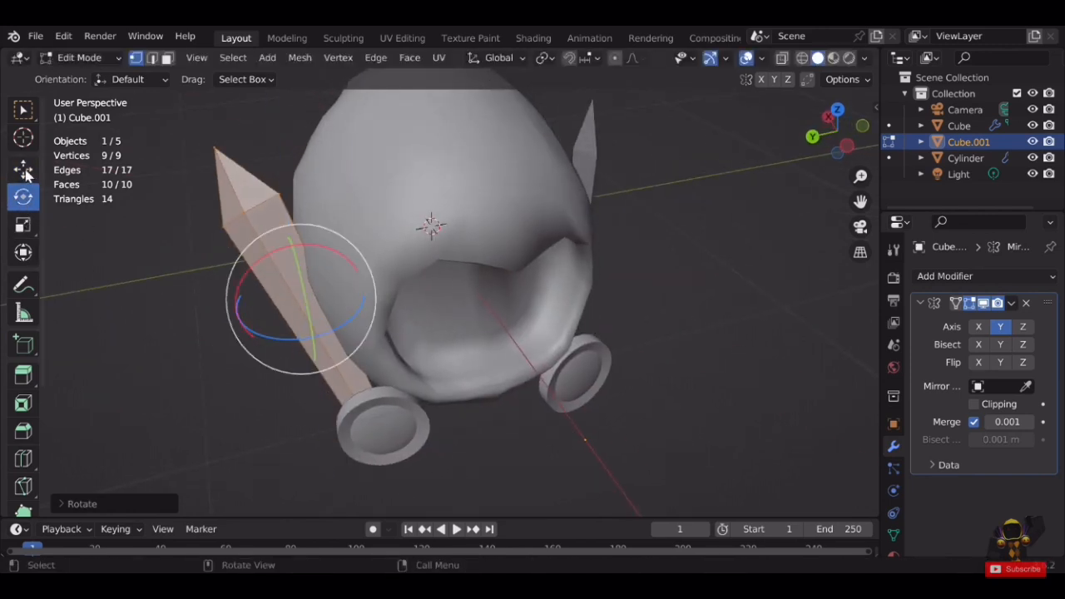
drag(264, 313, 265, 349)
Fine-tune the blade's rotation so it slants back along the helmet's side from the disc.
middle_drag(366, 314, 381, 277)
scroll(440, 272, down, 2)
scroll(566, 265, up, 3)
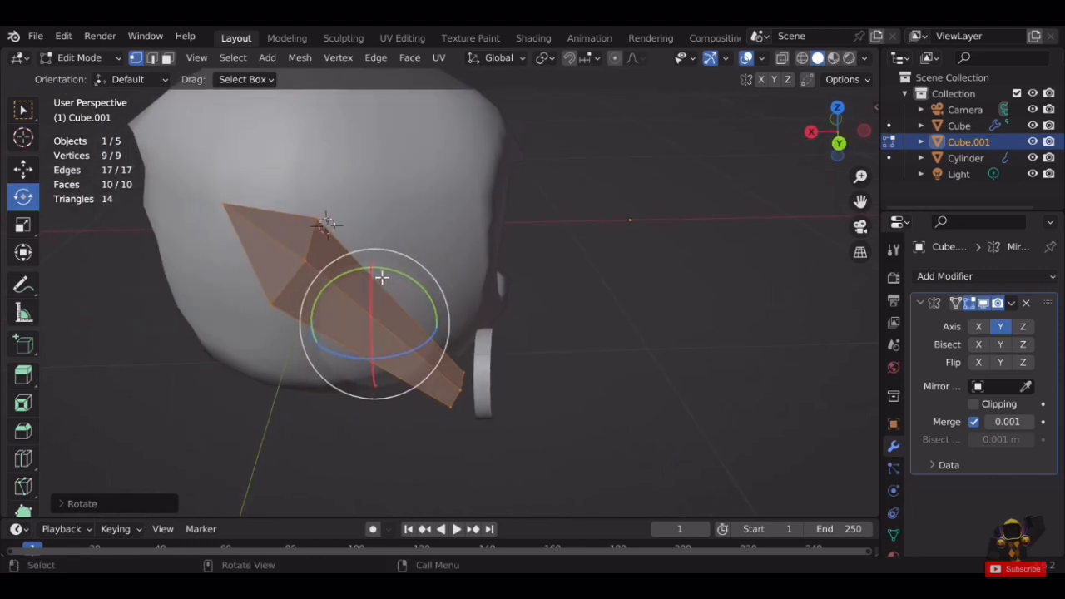
drag(395, 281, 376, 279)
middle_drag(376, 279, 266, 237)
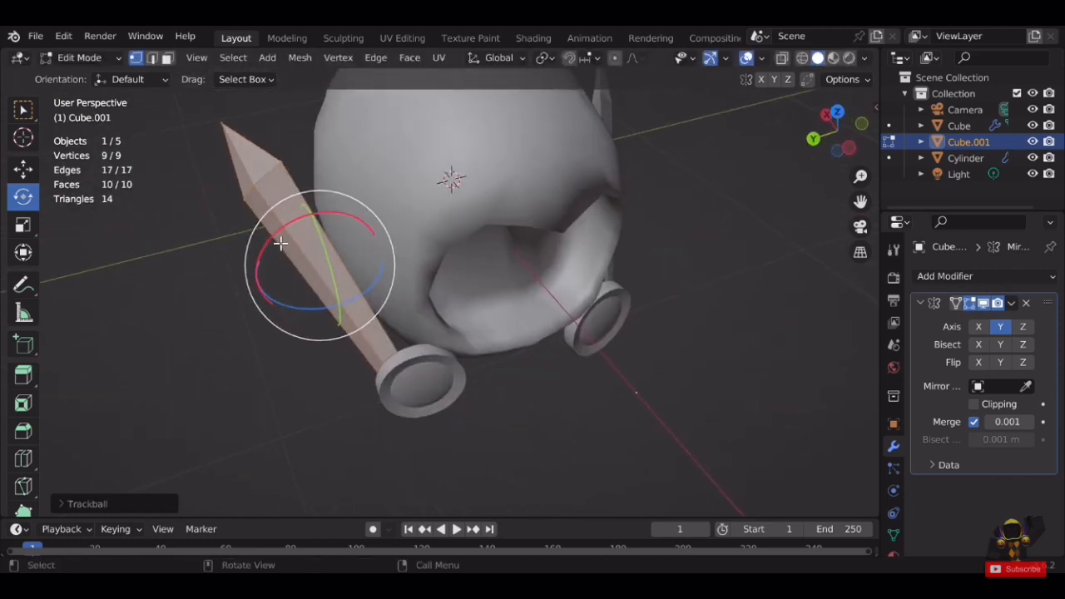
drag(280, 242, 285, 256)
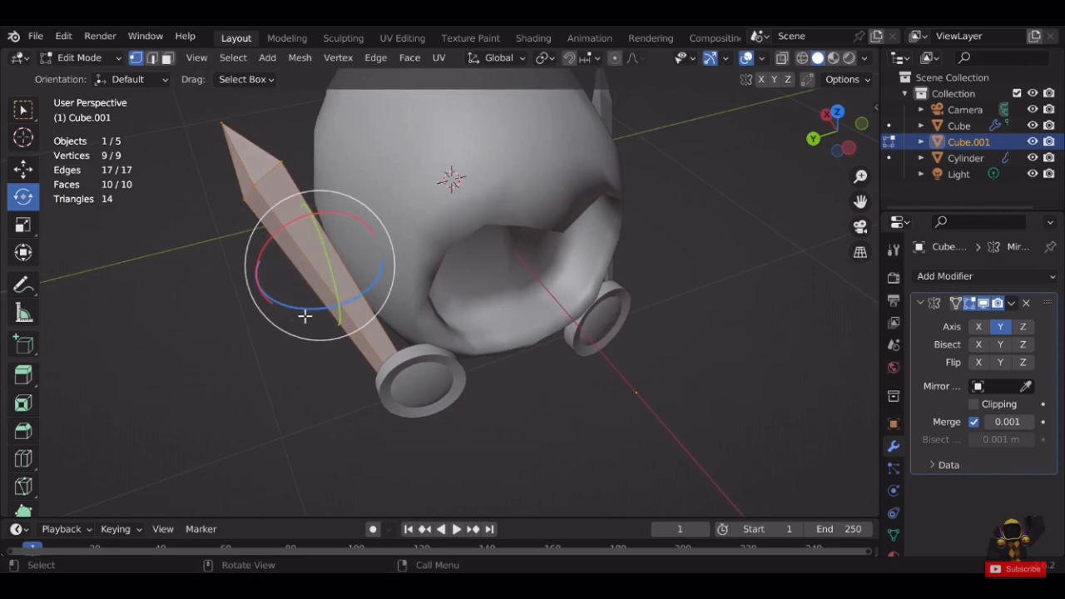
drag(304, 315, 338, 305)
middle_drag(337, 305, 544, 266)
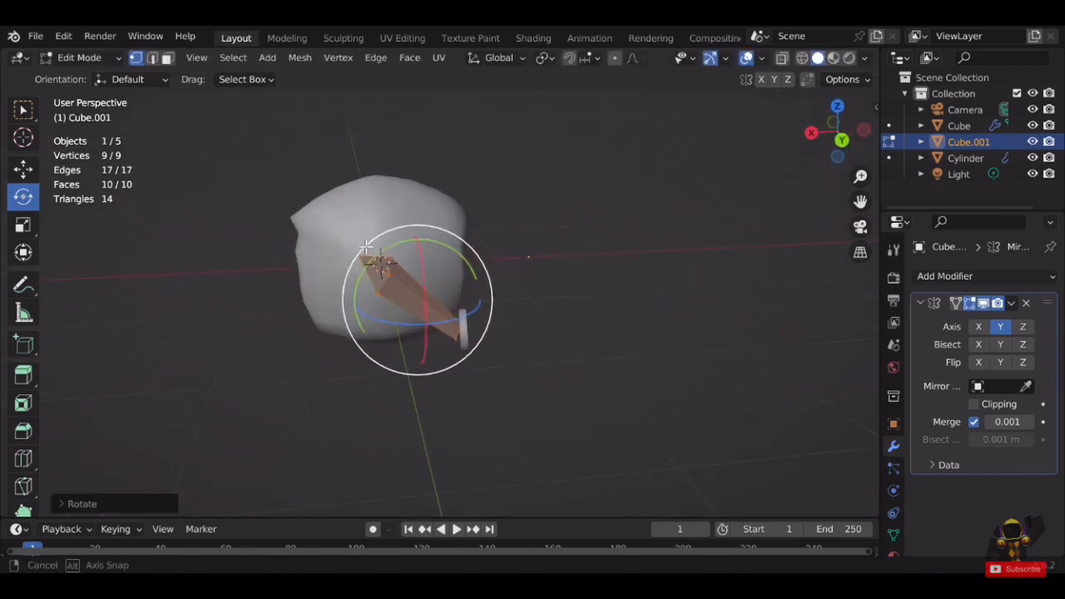
scroll(549, 285, up, 4)
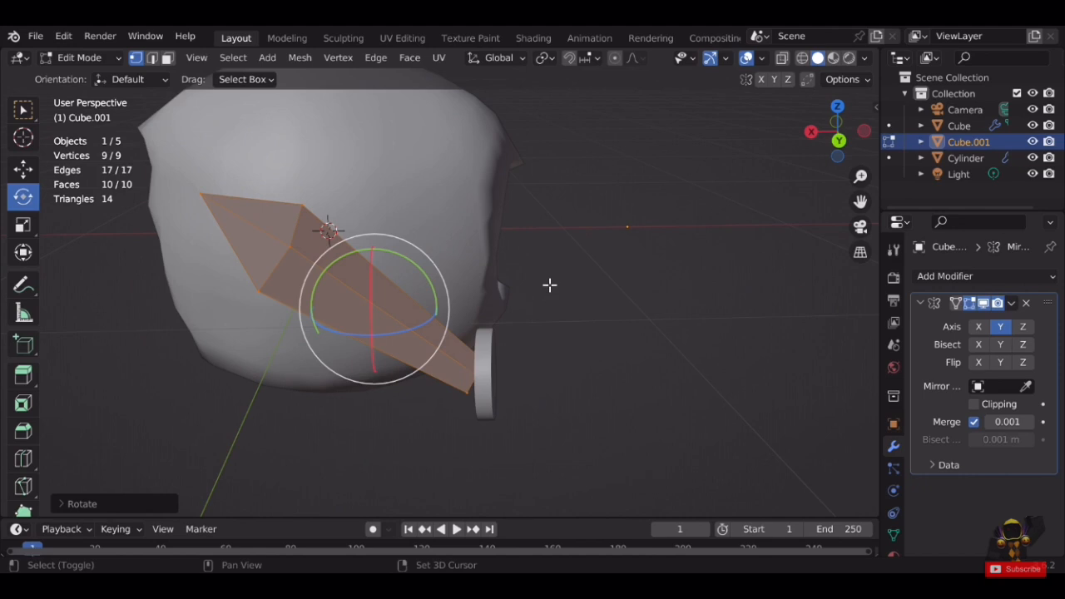
Duplicate the blade, rotate the copy slightly, and move it below and behind the original.
key(shift+d)
right_click(549, 285)
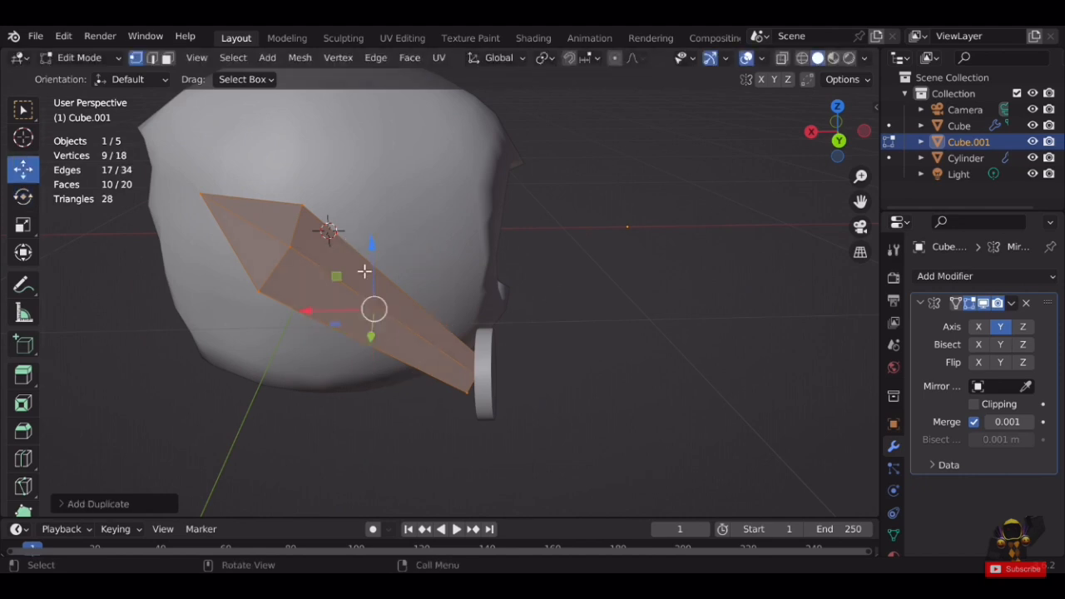
drag(374, 278, 371, 300)
middle_drag(428, 291, 371, 291)
click(26, 205)
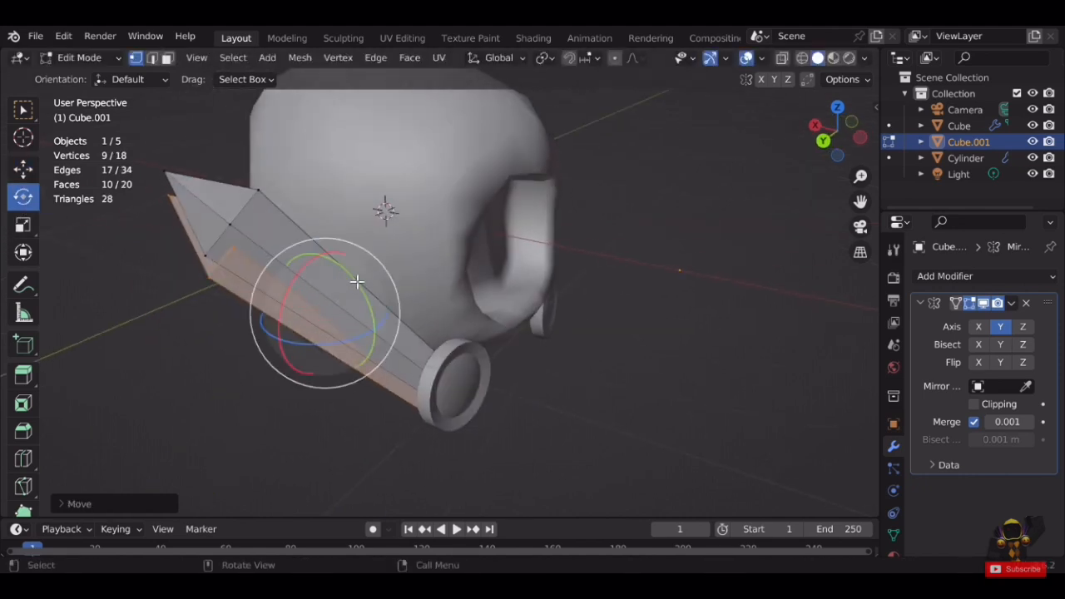
mouse_move(356, 281)
mouse_down()
mouse_move(342, 269)
mouse_move(353, 279)
mouse_up()
middle_drag(353, 280, 408, 274)
click(22, 169)
drag(465, 323, 427, 312)
middle_drag(427, 312, 500, 304)
Tilt the second blade further back and shift it along X and outward along Y to fan out beneath the first blade.
click(23, 196)
middle_drag(432, 266, 479, 262)
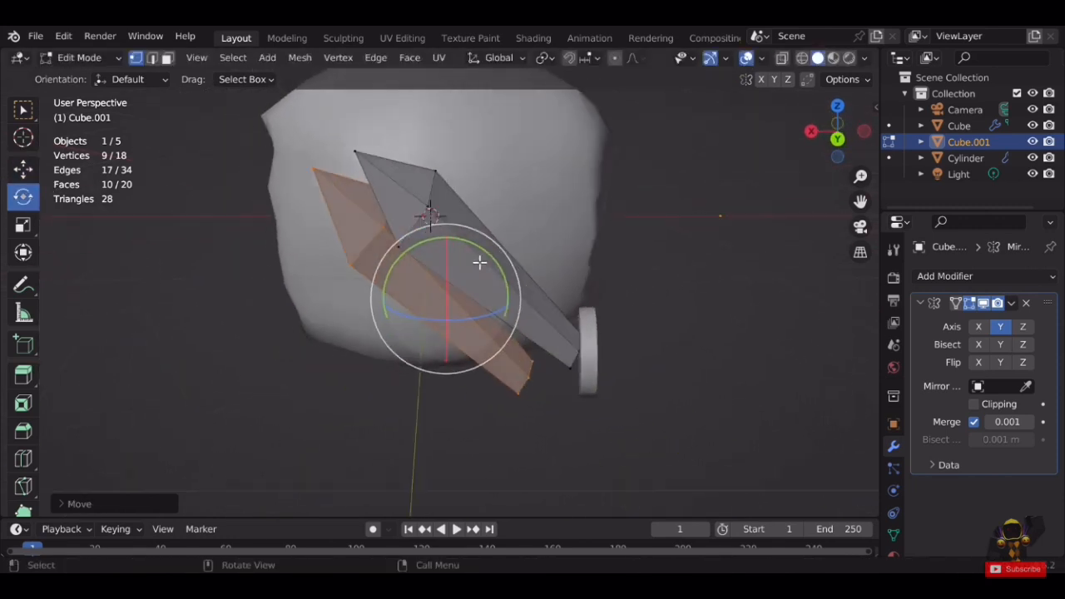
drag(487, 256, 465, 247)
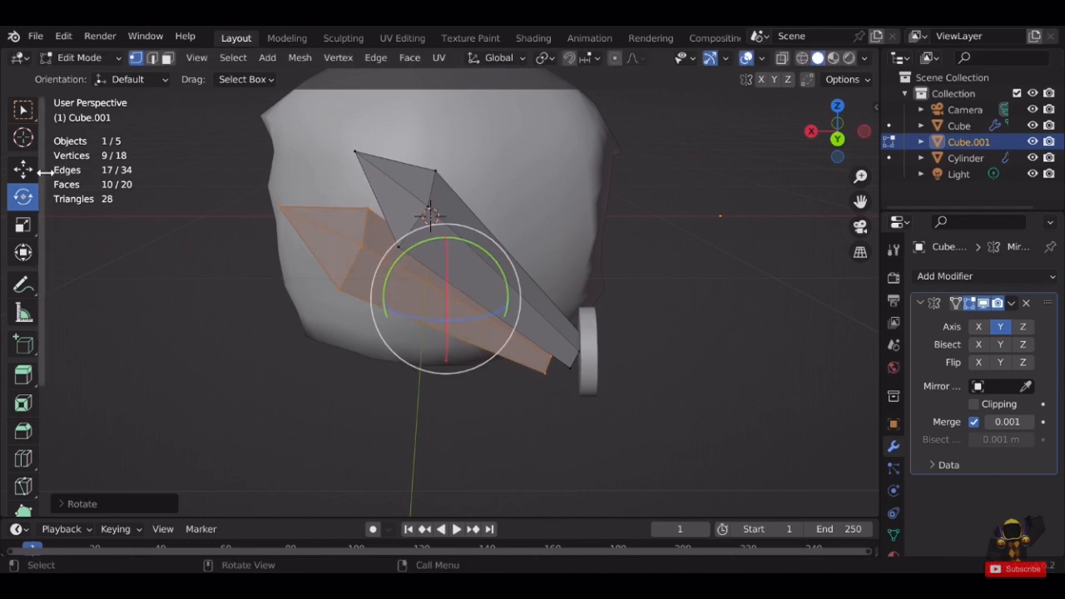
click(23, 168)
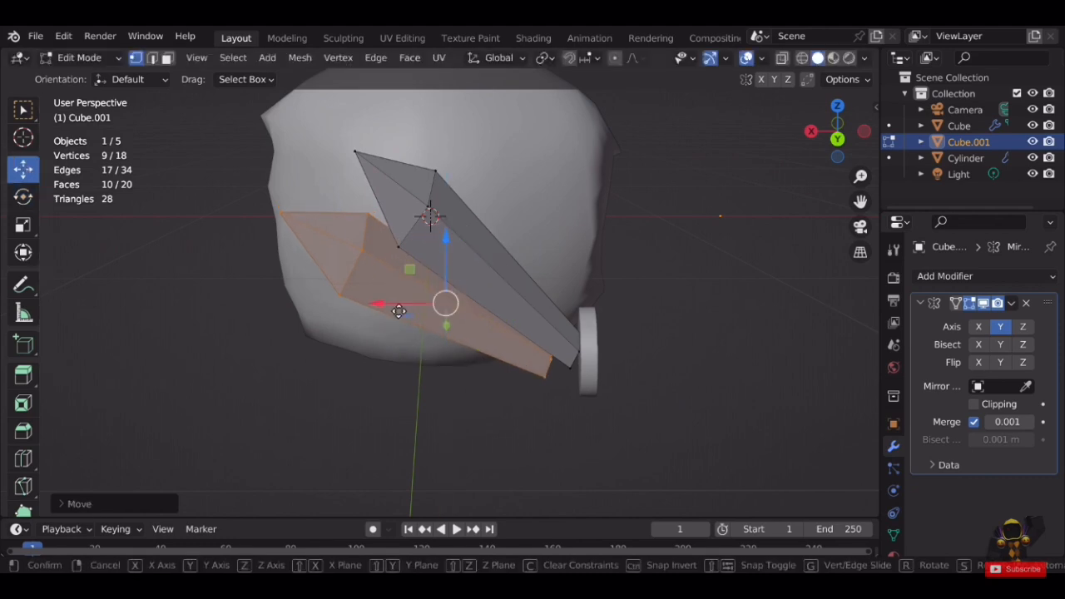
drag(398, 310, 385, 309)
middle_drag(385, 309, 628, 319)
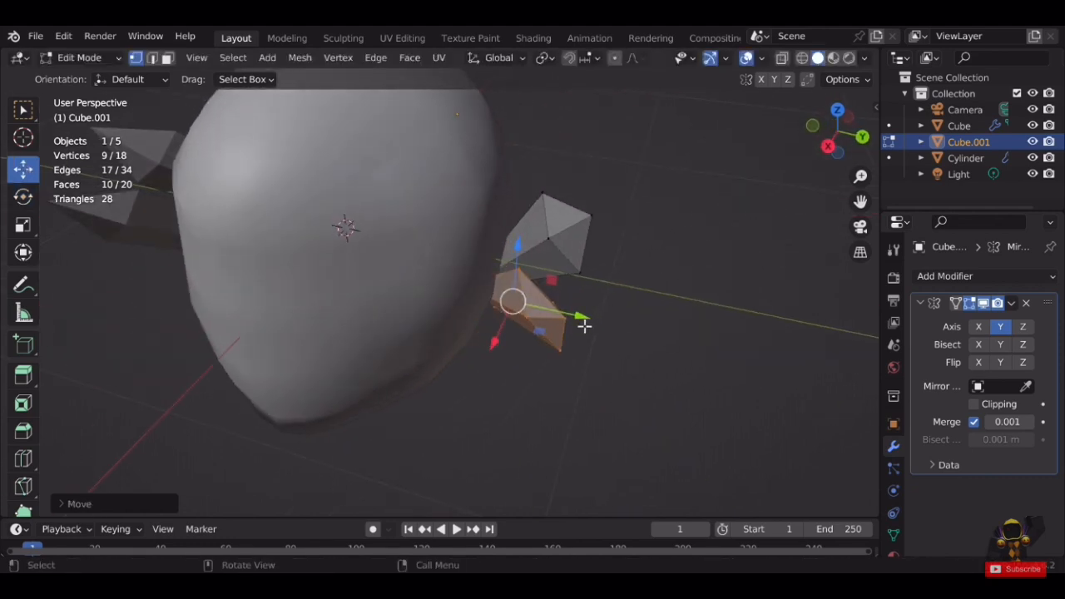
drag(584, 325, 610, 327)
middle_drag(610, 327, 426, 262)
drag(421, 249, 426, 250)
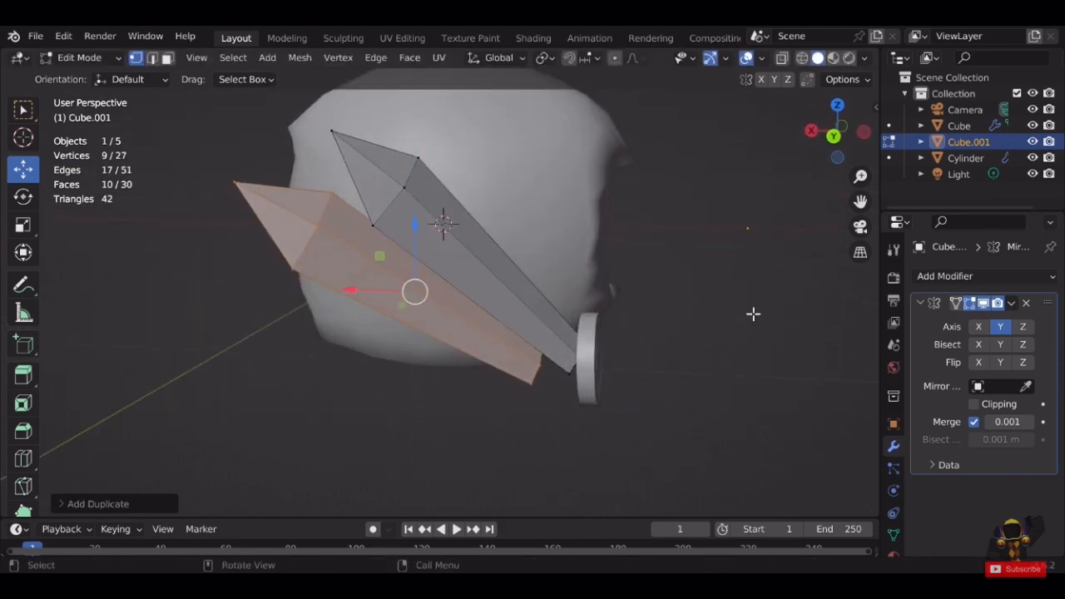
Move the duplicate of the second blade backward and down to form the third blade of the fan.
drag(375, 300, 304, 287)
middle_drag(480, 300, 691, 292)
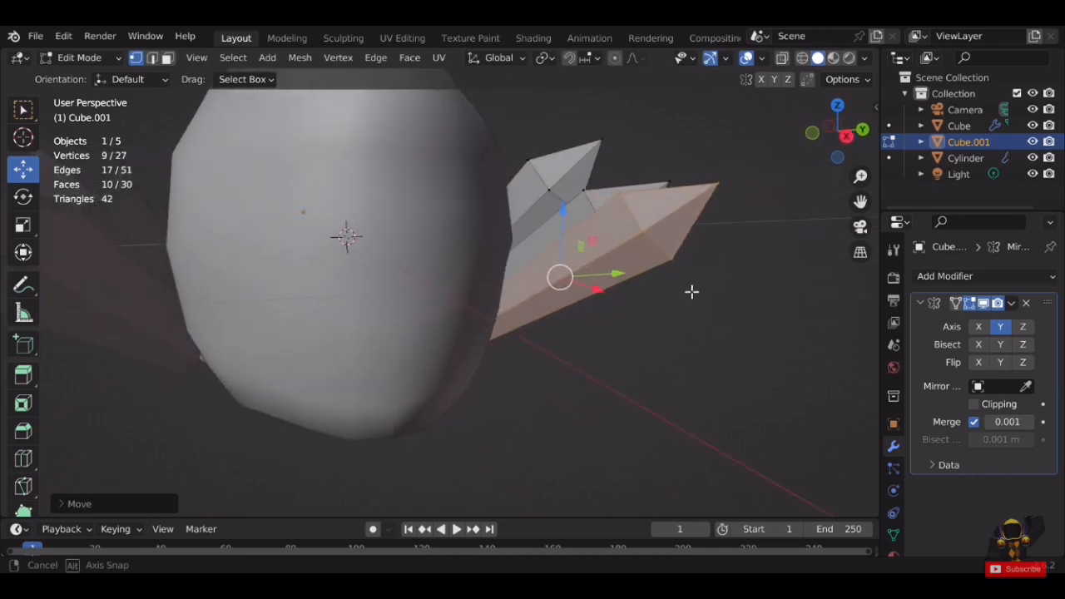
drag(562, 241, 574, 265)
click(23, 197)
middle_drag(616, 281, 645, 288)
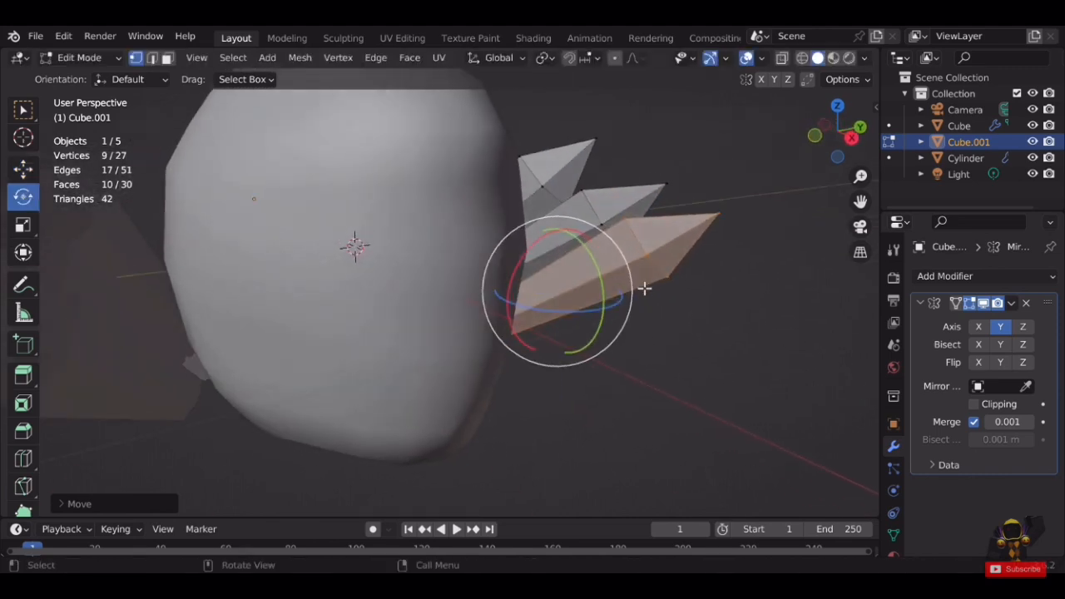
Rotate the third blade to continue the fan and adjust its position along Y beside the helmet.
drag(595, 259, 625, 269)
middle_drag(626, 268, 64, 200)
middle_drag(468, 322, 540, 364)
key(g)
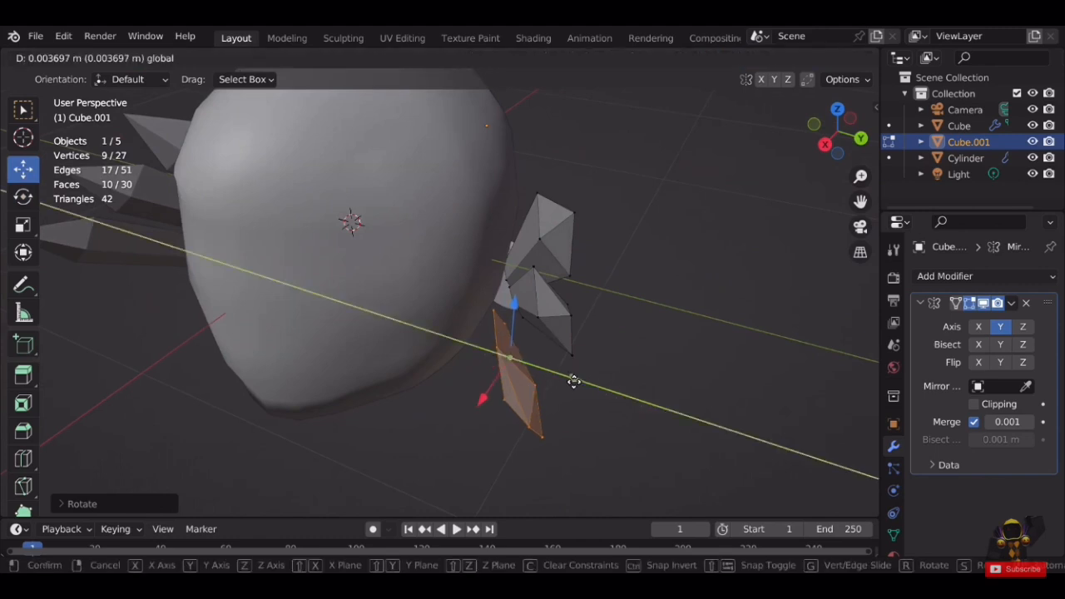
drag(574, 381, 572, 381)
click(22, 197)
middle_drag(630, 386, 667, 325)
scroll(681, 327, down, 3)
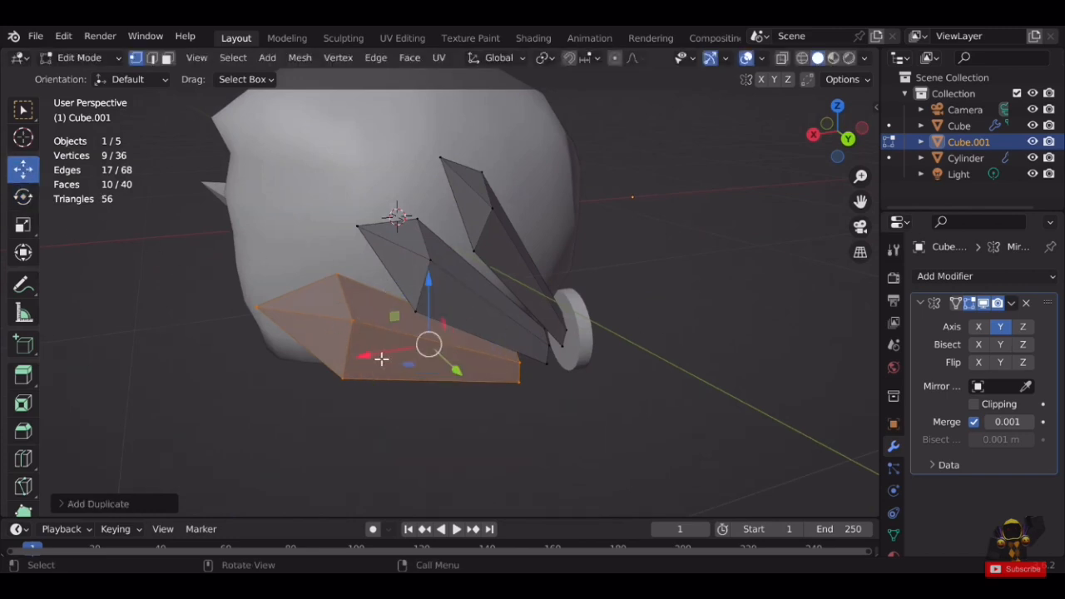
Move the duplicate of the third blade back and down as the fourth blade, and rotate it to continue the fan.
drag(381, 358, 349, 363)
middle_drag(349, 364, 628, 331)
drag(610, 272, 609, 291)
click(20, 196)
middle_drag(620, 280, 655, 303)
drag(655, 302, 644, 302)
Nudge the fourth blade along X to even out the fan, return to Object Mode and deselect the blades.
click(22, 169)
mouse_move(391, 307)
middle_down()
mouse_move(435, 312)
mouse_move(393, 324)
middle_up()
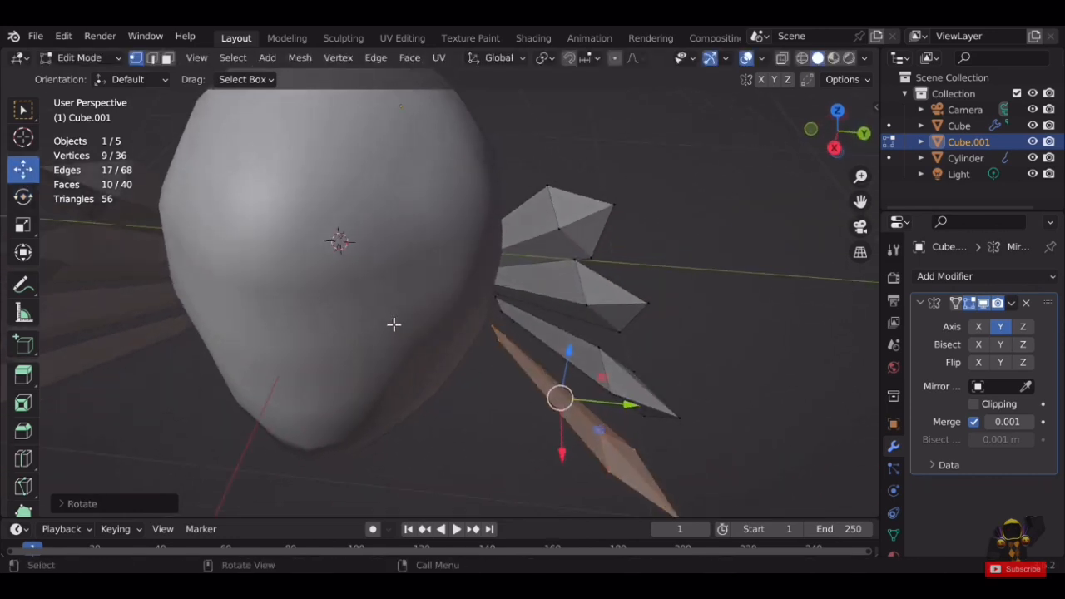
drag(563, 439, 565, 444)
middle_drag(567, 370, 455, 292)
scroll(455, 293, down, 3)
key(Tab)
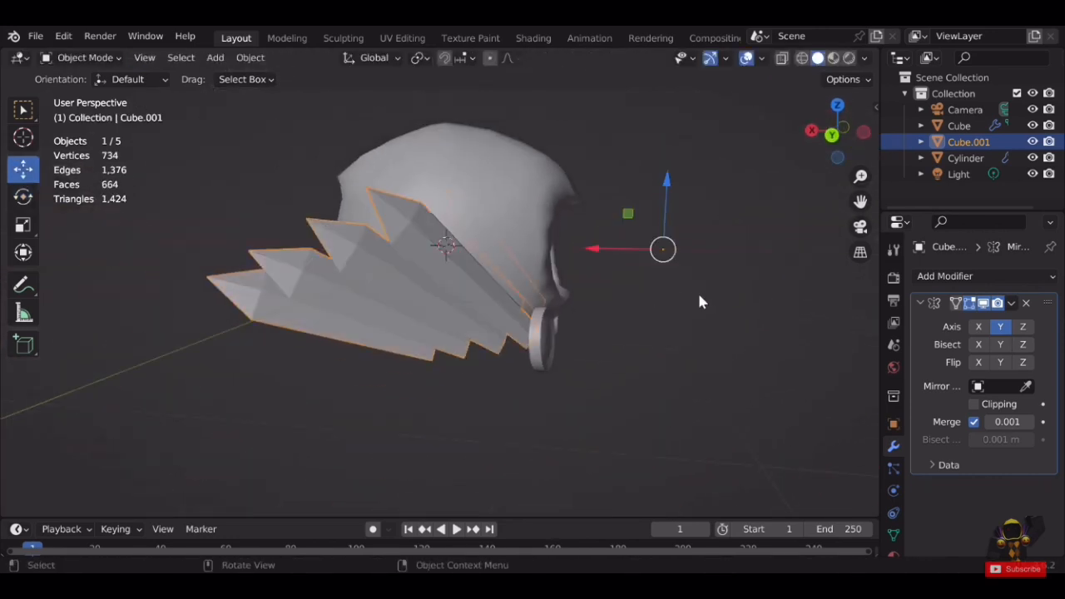
click(699, 291)
middle_drag(699, 291, 447, 282)
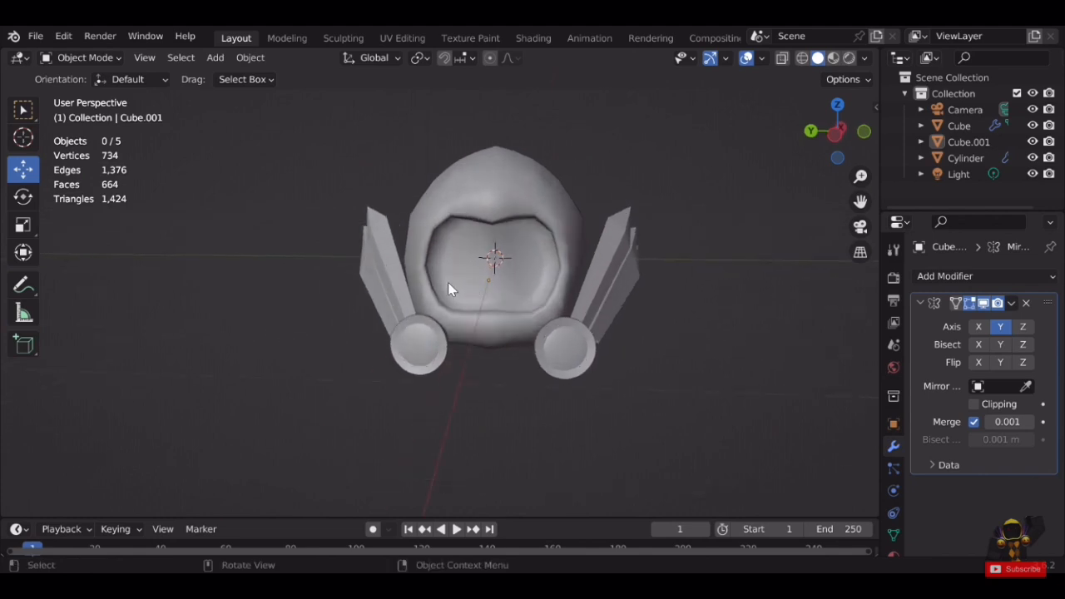
Scale the helmet along Z to about 1.14 to make it taller, and deselect it.
click(480, 212)
key(s)
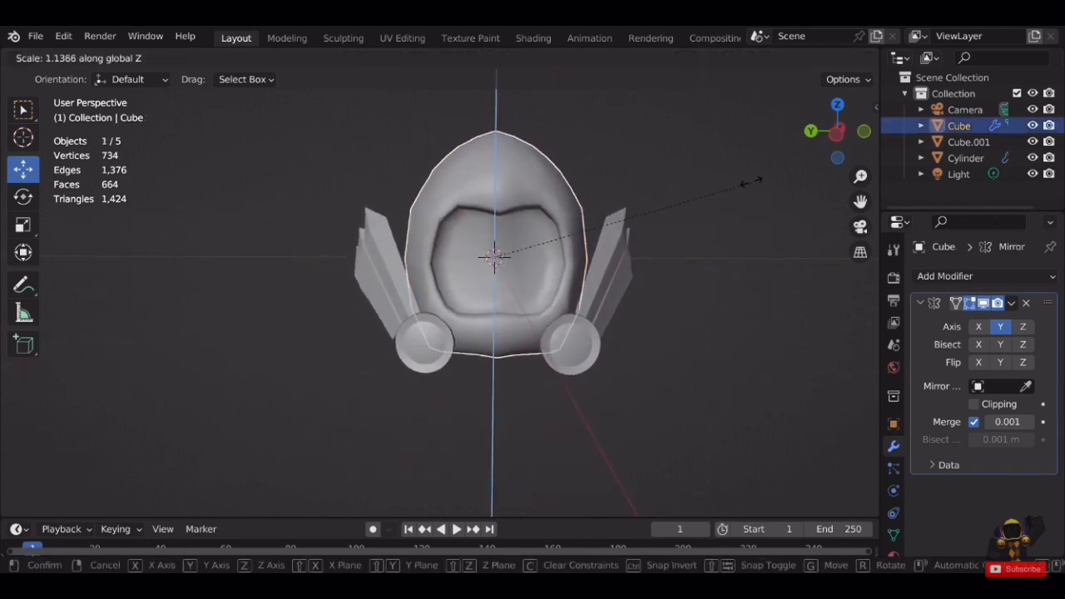
click(737, 183)
scroll(696, 223, down, 2)
click(687, 227)
Scale the whole blade fan down slightly in Edit Mode.
middle_drag(687, 226, 415, 272)
key(Tab)
key(Tab)
click(430, 270)
scroll(430, 270, up, 3)
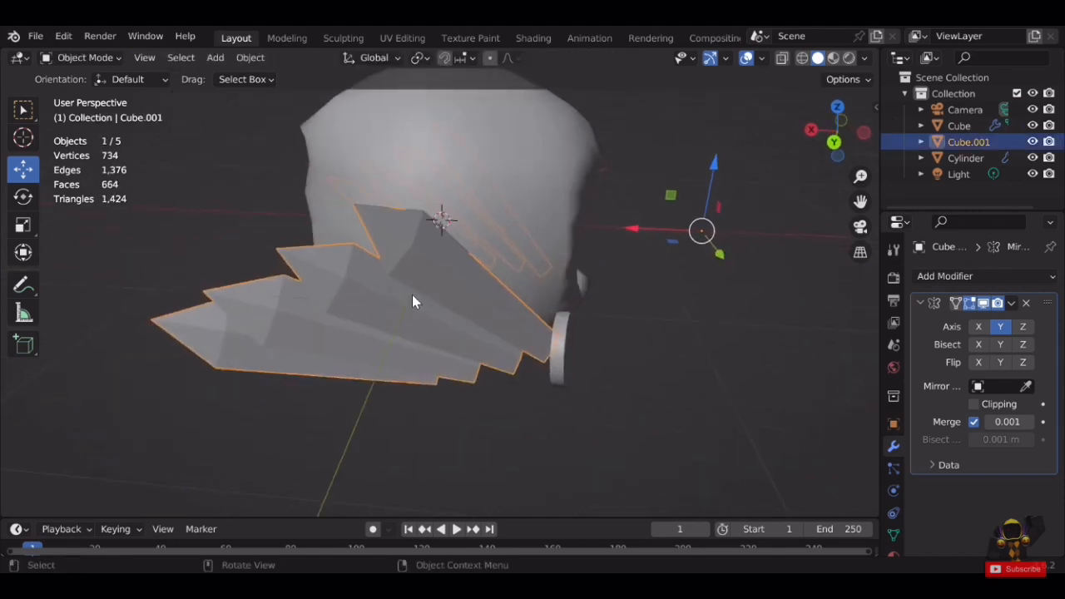
key(Tab)
key(s)
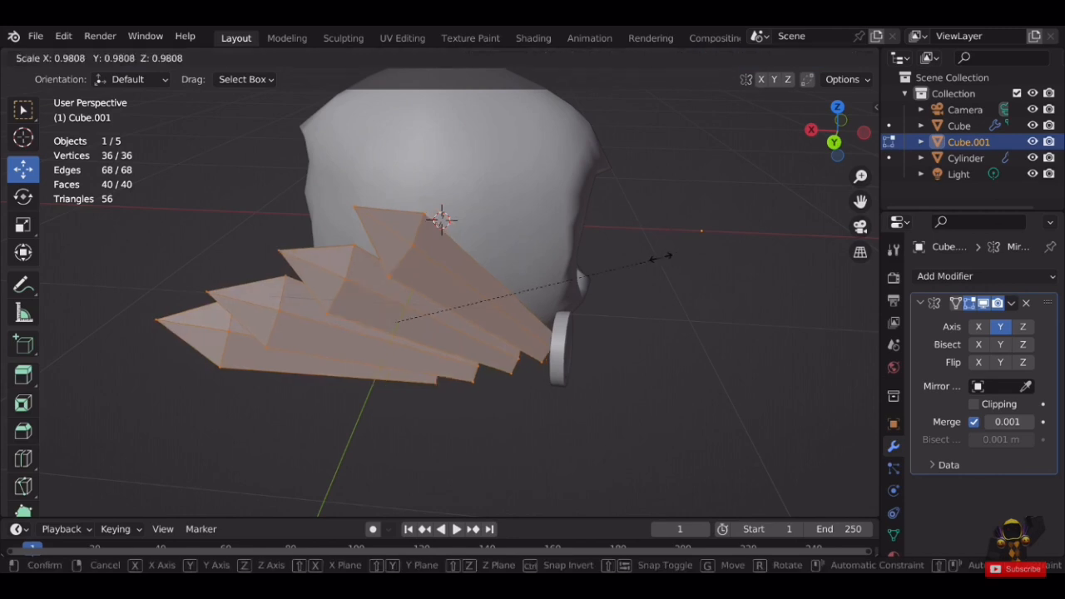
click(641, 266)
Move the whole blade fan along X toward the disc and return to Object Mode.
middle_drag(443, 291, 450, 270)
scroll(449, 270, up, 1)
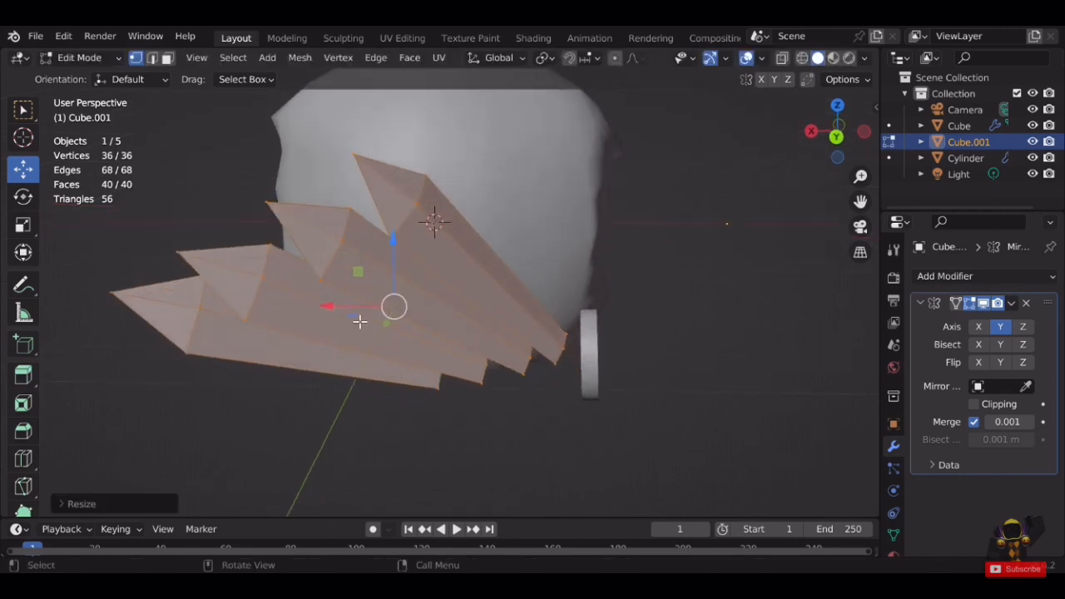
key(g)
key(x)
click(413, 304)
scroll(413, 305, down, 3)
middle_drag(413, 304, 394, 256)
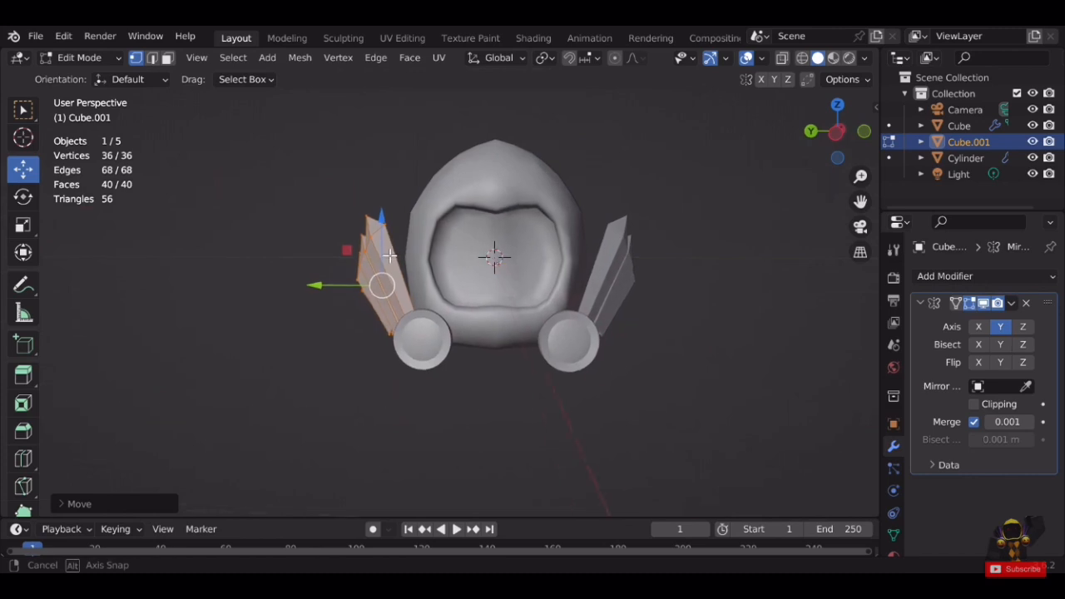
scroll(558, 344, up, 2)
key(Tab)
Raise the helmet's bottom centre front vertex along Z by about 0.022 m in Edit Mode.
click(550, 340)
key(Tab)
scroll(524, 313, up, 3)
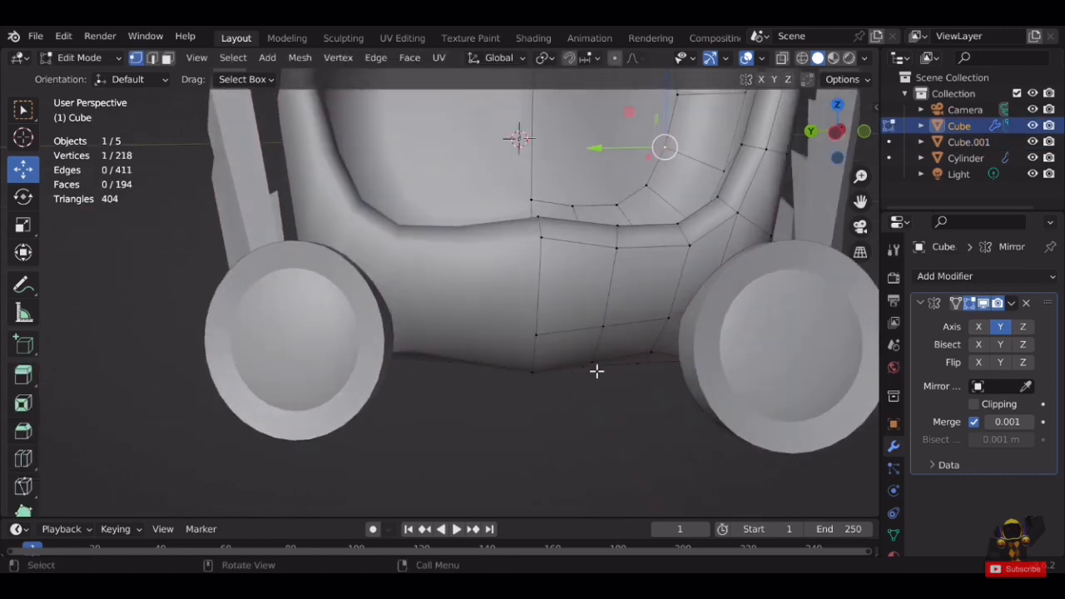
key(g)
key(z)
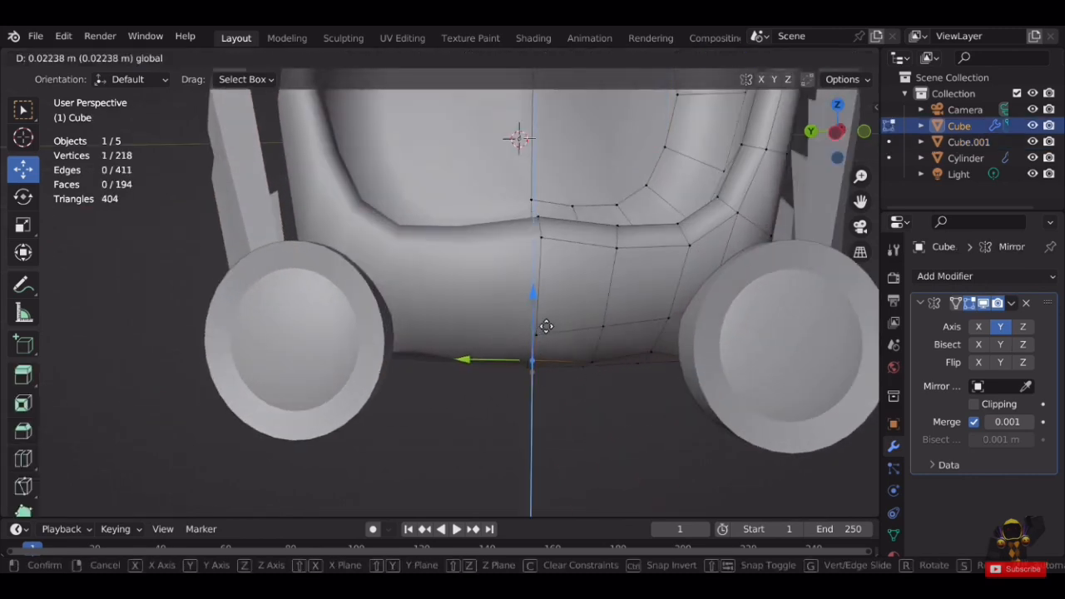
click(546, 326)
Raise the six vertices along the helmet's lower front edge between the discs along Z.
middle_drag(666, 363, 424, 313)
middle_drag(317, 277, 578, 340)
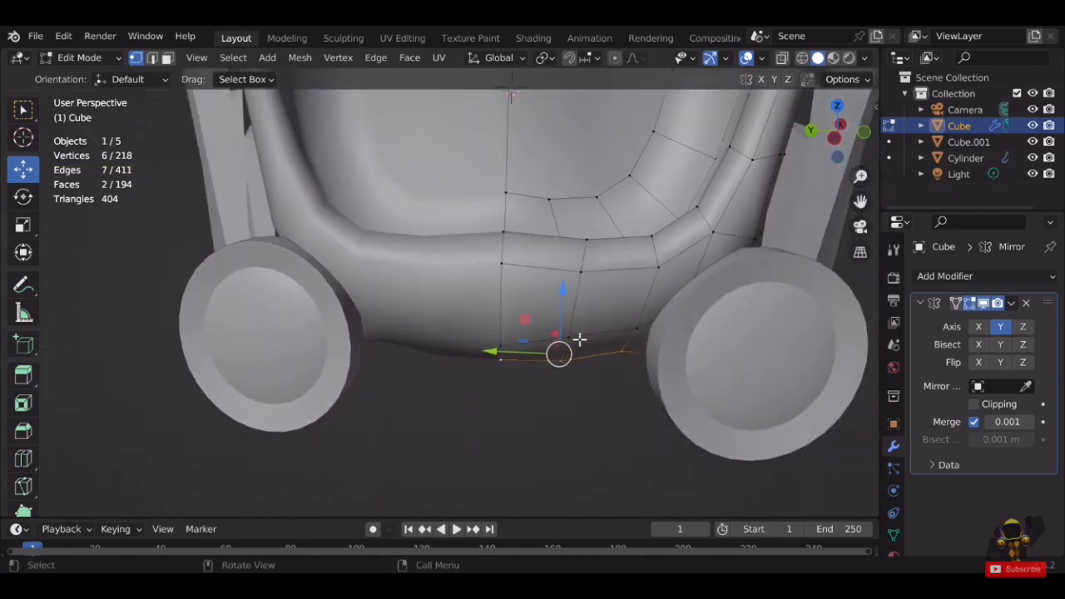
drag(566, 323, 567, 306)
scroll(566, 305, down, 5)
middle_drag(580, 297, 350, 249)
scroll(350, 249, up, 4)
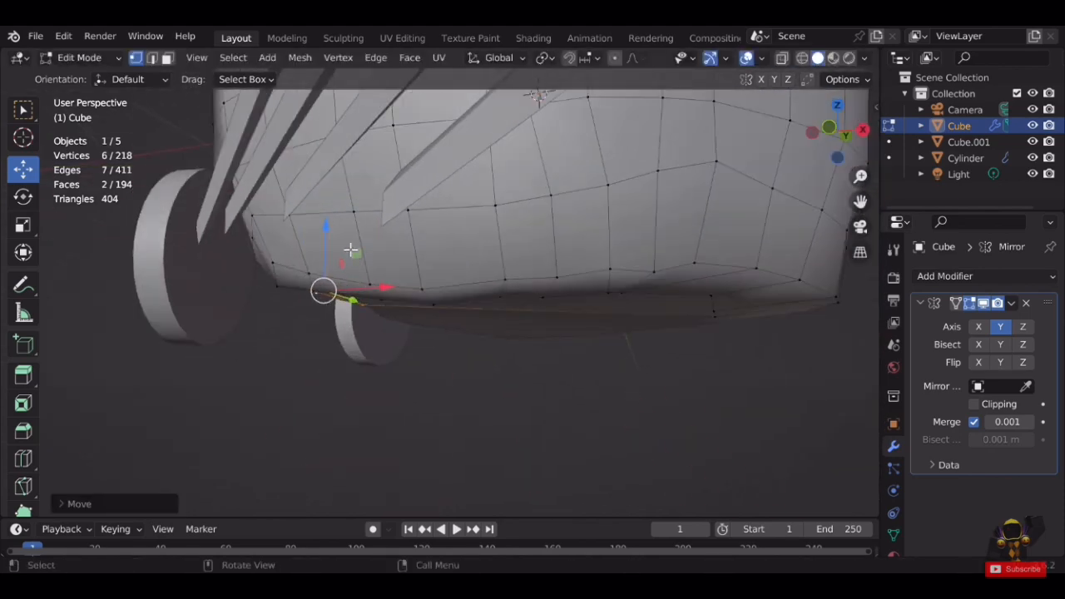
Raise individual vertices of the helmet's bottom edge just behind the disc.
shift+middle_drag(355, 295, 410, 317)
scroll(441, 283, up, 1)
click(462, 325)
drag(391, 268, 404, 235)
drag(486, 277, 485, 254)
middle_drag(484, 254, 585, 349)
scroll(575, 357, down, 2)
scroll(539, 357, up, 5)
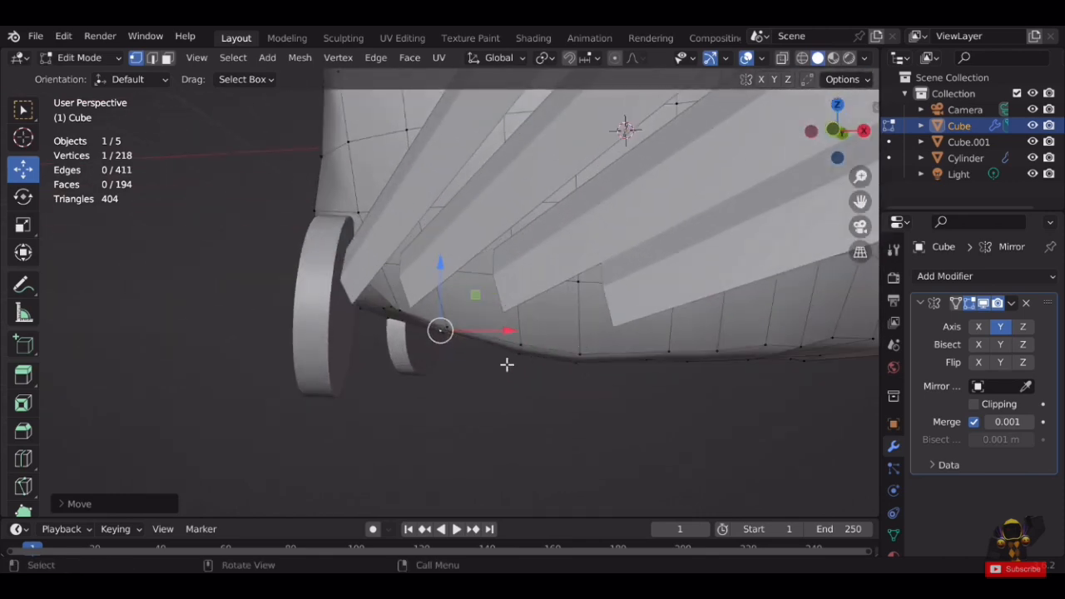
Raise the four bottom-edge vertices below the blades, and even out the edge vertices farther back.
middle_drag(507, 363, 563, 339)
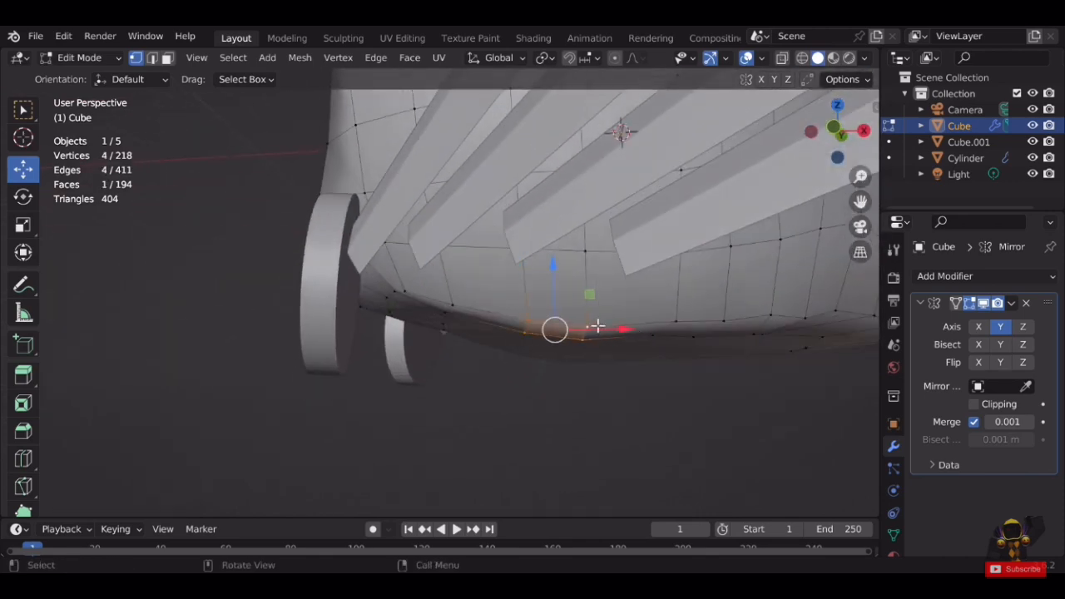
drag(560, 300, 559, 285)
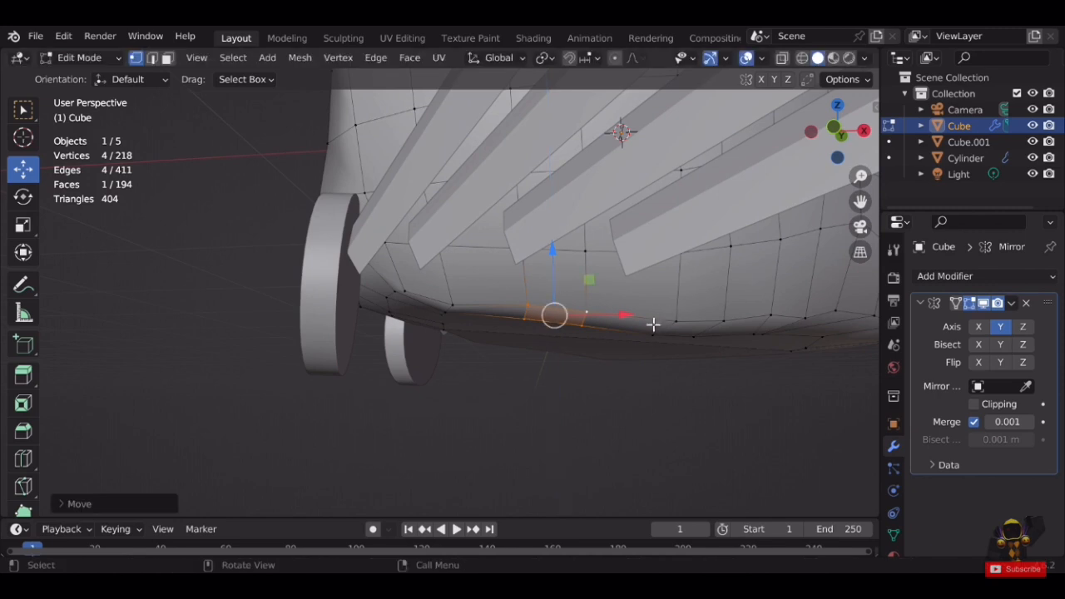
drag(665, 315, 711, 283)
middle_drag(649, 324, 611, 357)
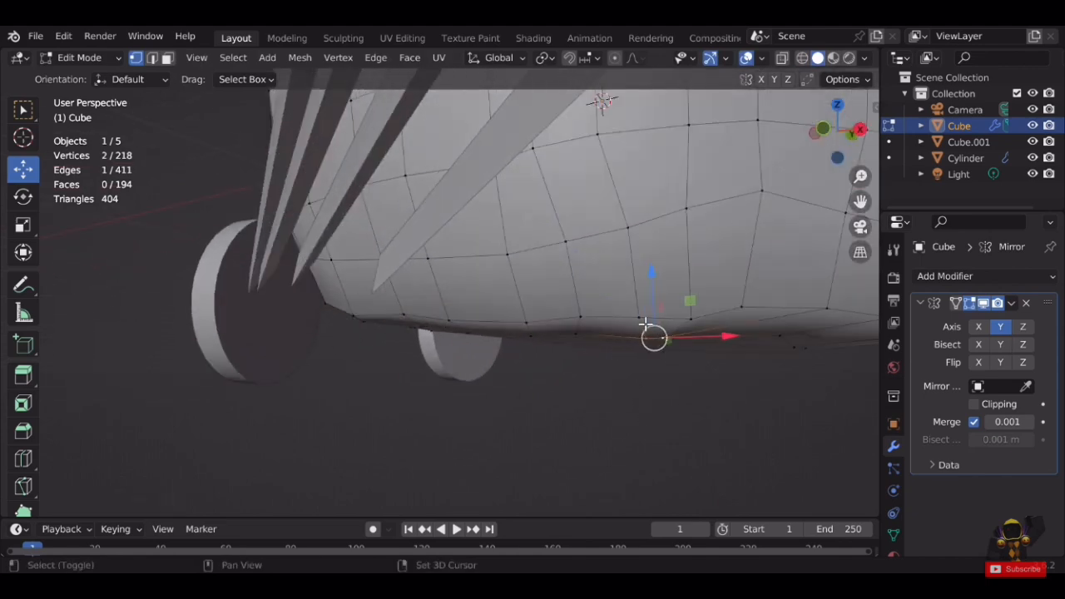
drag(668, 297, 667, 288)
Return to Object Mode and apply Shade Auto Smooth to the helmet.
middle_drag(667, 288, 464, 244)
key(Tab)
click(596, 352)
click(425, 226)
right_click(421, 223)
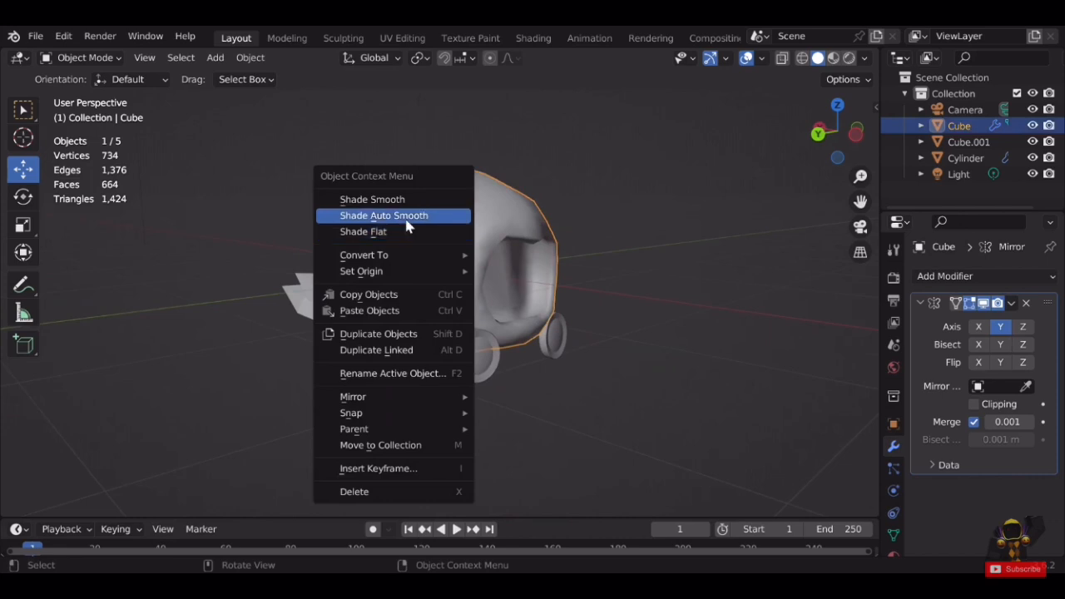
click(406, 218)
Raise a vertex on the helmet's lower front edge beside the centre line along Z by about 0.015 m.
middle_drag(406, 218, 672, 257)
middle_drag(368, 285, 538, 293)
click(519, 343)
key(Tab)
scroll(532, 342, up, 2)
scroll(537, 292, up, 3)
click(468, 296)
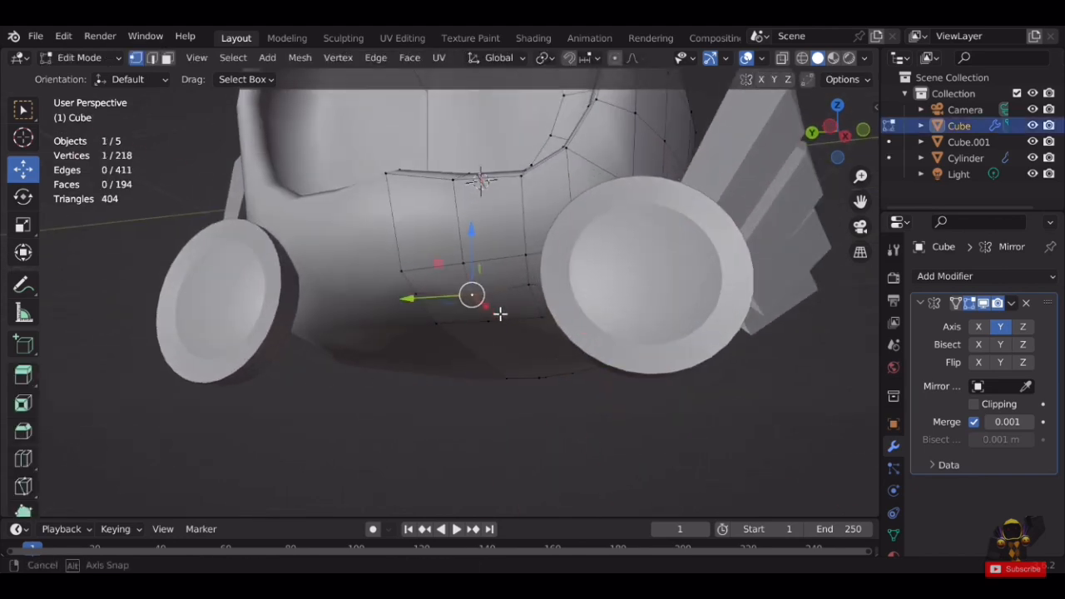
middle_drag(499, 311, 551, 311)
key(g)
key(z)
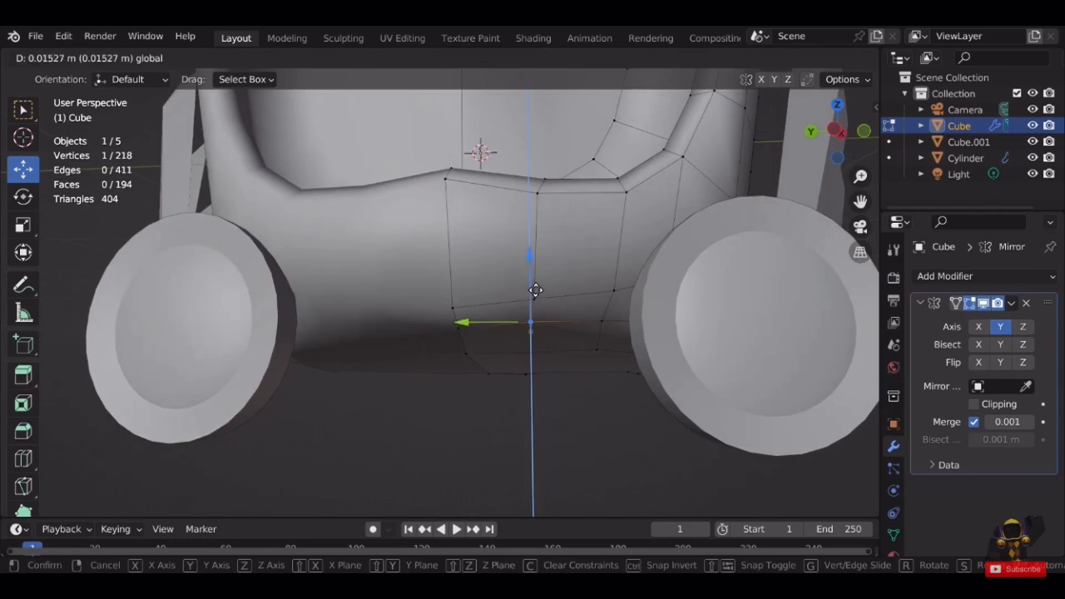
click(529, 353)
Raise two underside vertices near the chin along Z by about 0.017 m, and raise the vertex next to the disc.
click(527, 352)
key(g)
key(z)
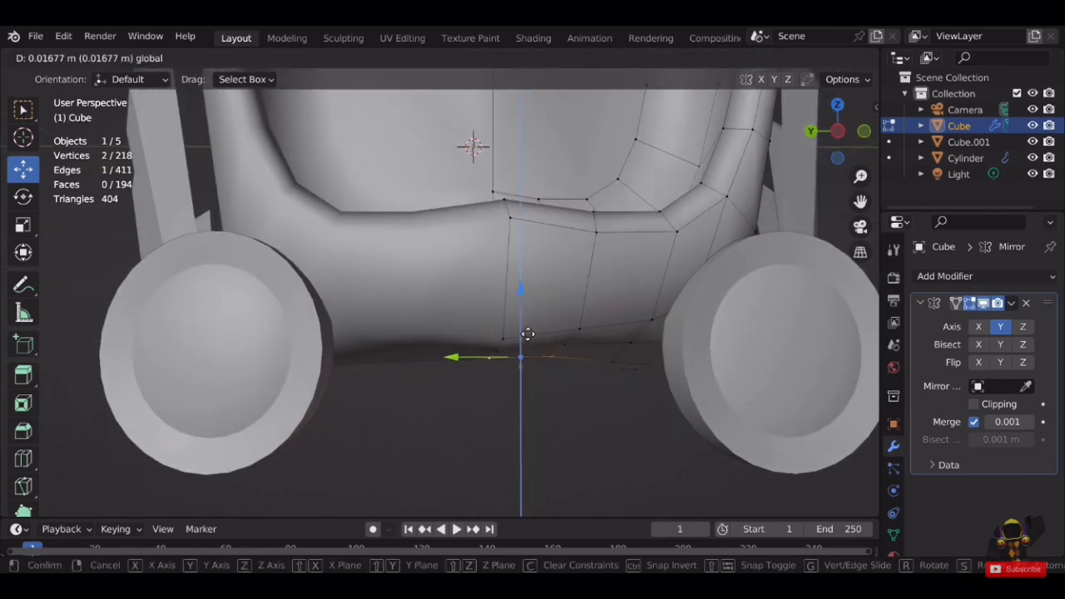
click(635, 377)
middle_drag(634, 377, 673, 364)
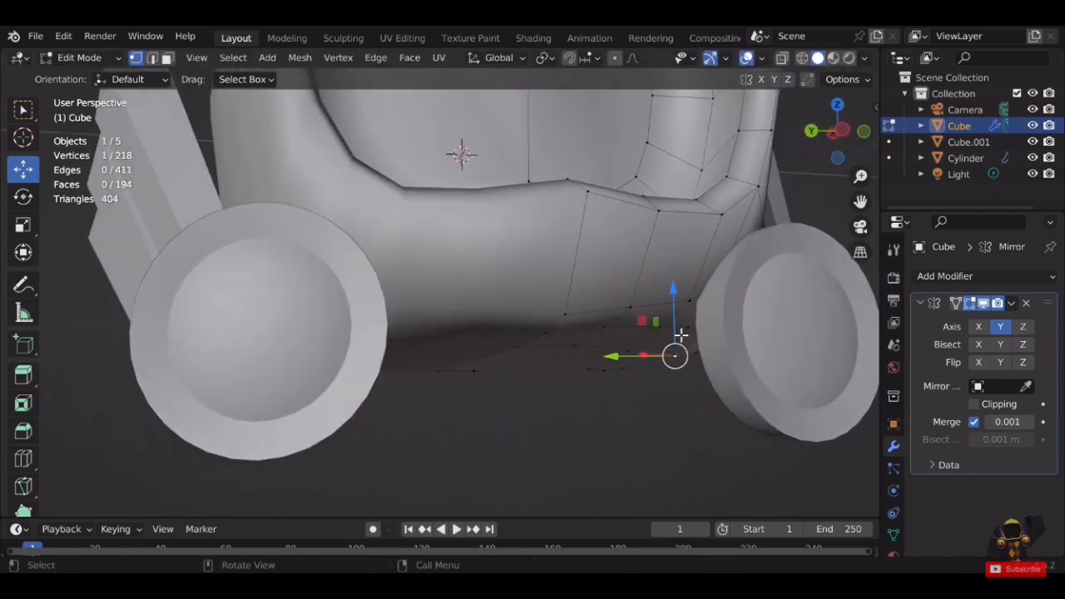
drag(680, 334, 679, 318)
Nudge another chin underside vertex up along Z, return to Object Mode and deselect the helmet.
middle_drag(679, 319, 647, 346)
key(g)
key(z)
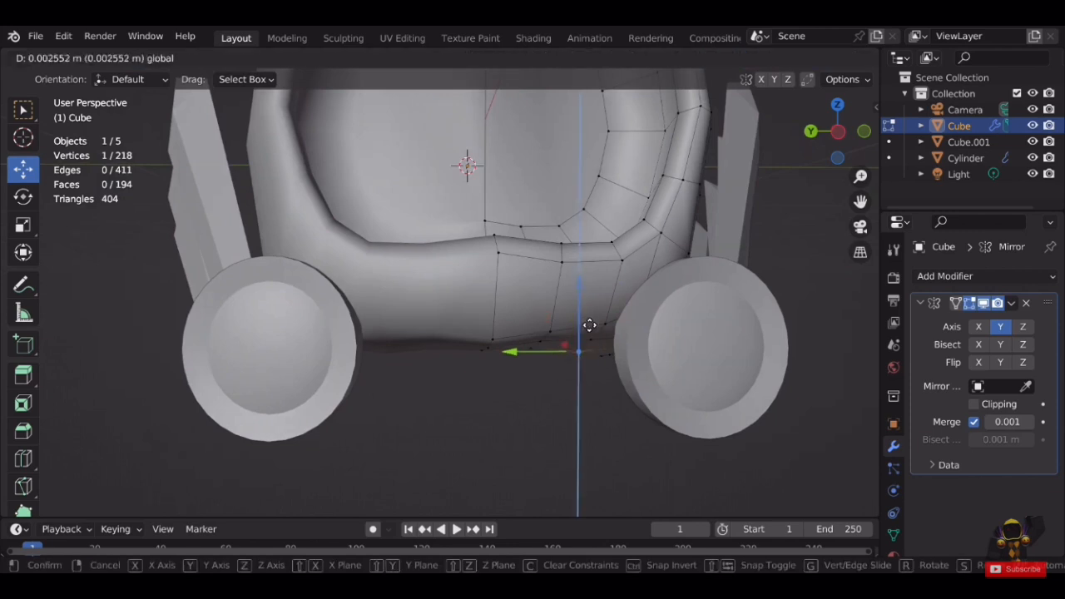
click(589, 321)
scroll(589, 321, down, 3)
key(Tab)
click(485, 409)
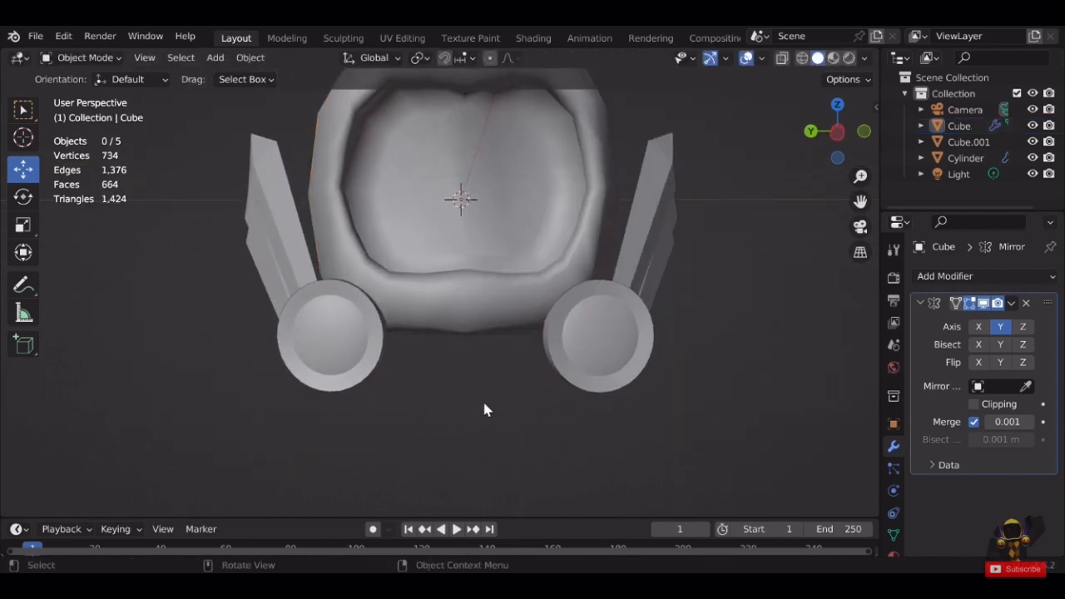
Select the vertices along the upper rim of the helmet's face opening and pull them forward along X.
scroll(500, 382, down, 4)
middle_drag(537, 315, 578, 323)
scroll(494, 294, up, 2)
click(389, 242)
key(Tab)
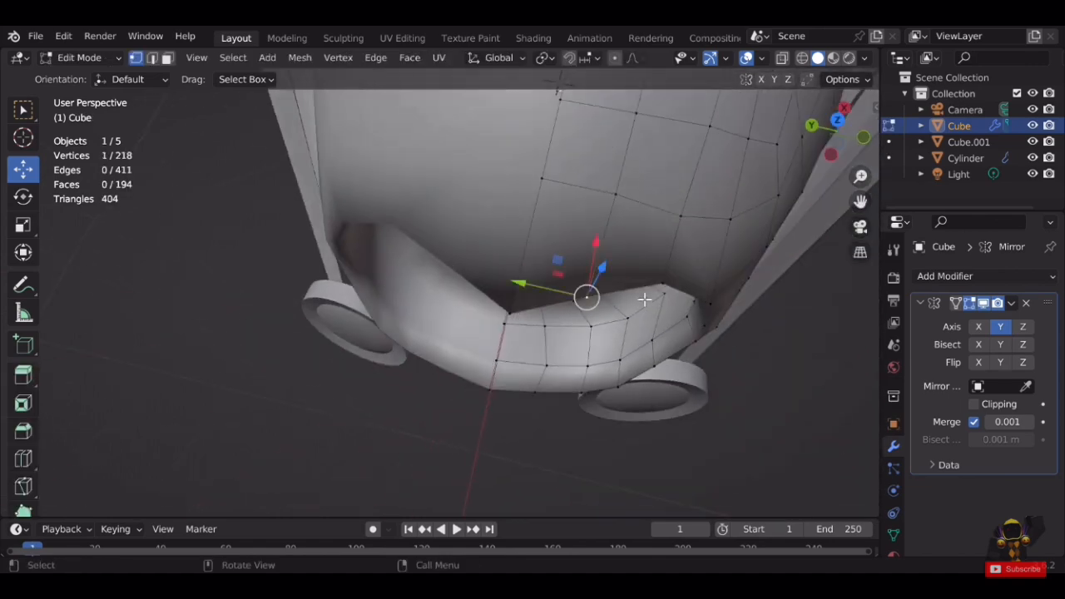
middle_drag(638, 288, 546, 247)
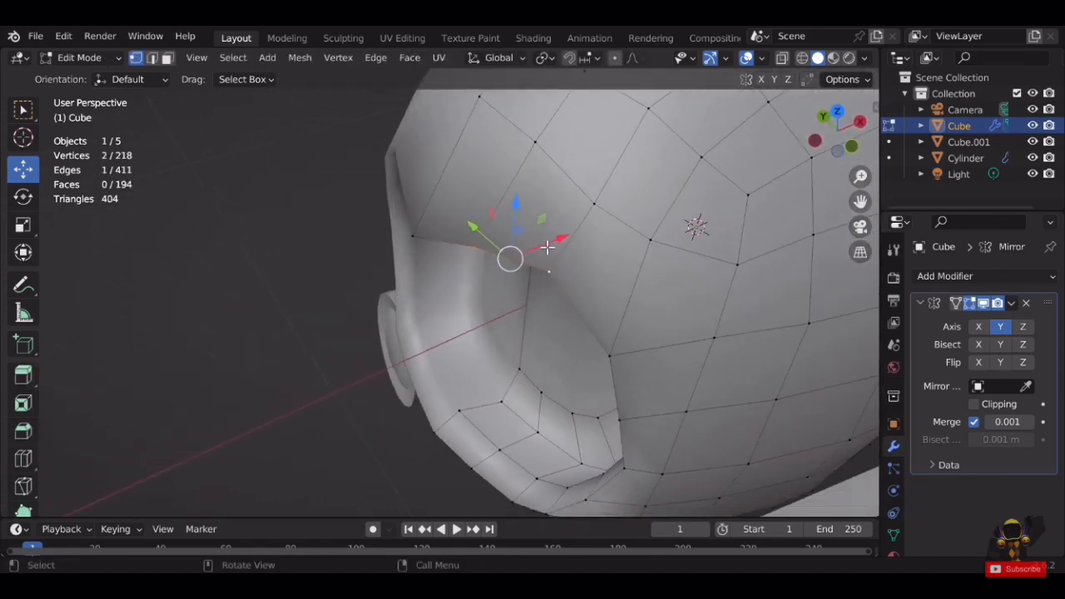
shift+click(416, 243)
middle_drag(417, 243, 473, 292)
key(g)
key(x)
click(416, 277)
key(g)
key(x)
click(447, 225)
Pull two inner vertices under the brow forward along X by about 0.082 m, and pull the neighbouring inner vertex forward too.
click(473, 292)
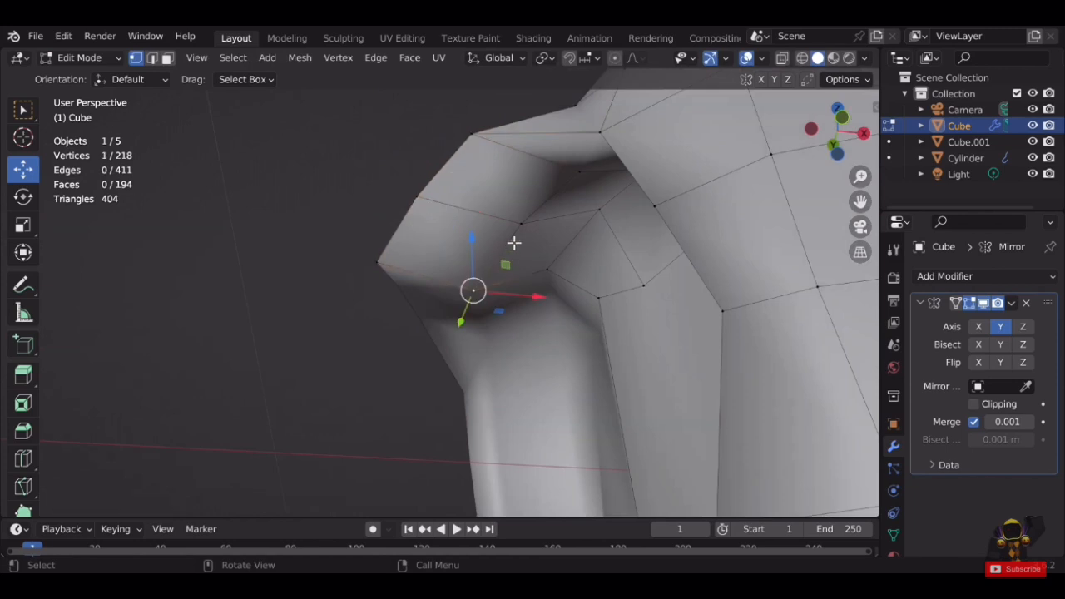
key(g)
key(x)
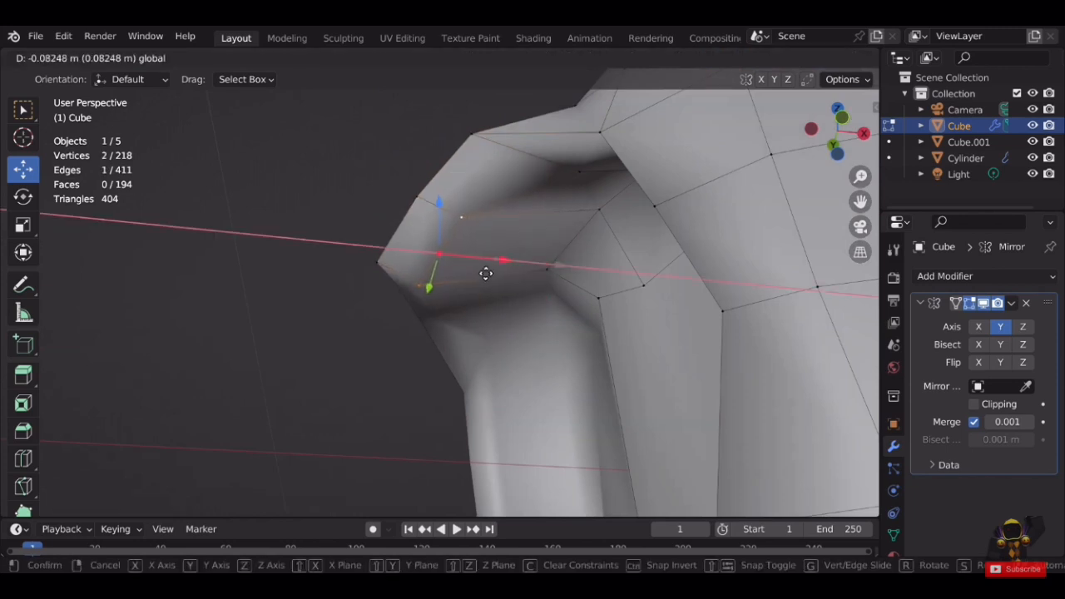
click(486, 274)
click(586, 180)
key(g)
key(x)
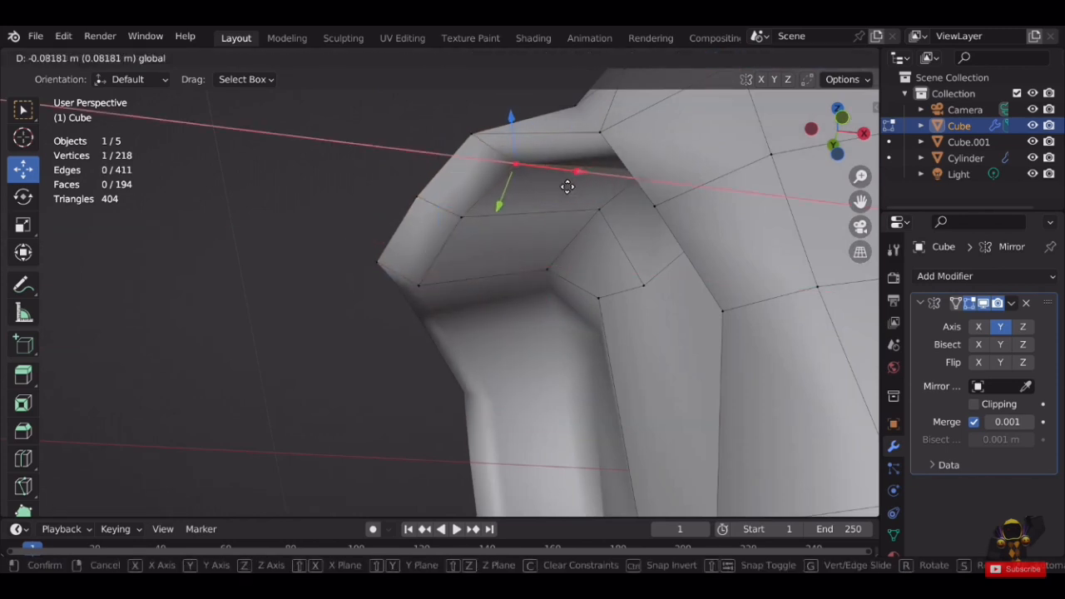
click(549, 199)
Adjust the remaining vertices at the brow of the face opening and return to Object Mode.
middle_drag(549, 199, 534, 397)
scroll(448, 360, up, 3)
shift+click(699, 333)
scroll(534, 397, down, 2)
mouse_move(513, 420)
mouse_down()
mouse_move(476, 427)
mouse_move(497, 430)
mouse_up()
scroll(499, 427, down, 3)
middle_drag(504, 416, 380, 271)
key(Tab)
scroll(380, 258, down, 3)
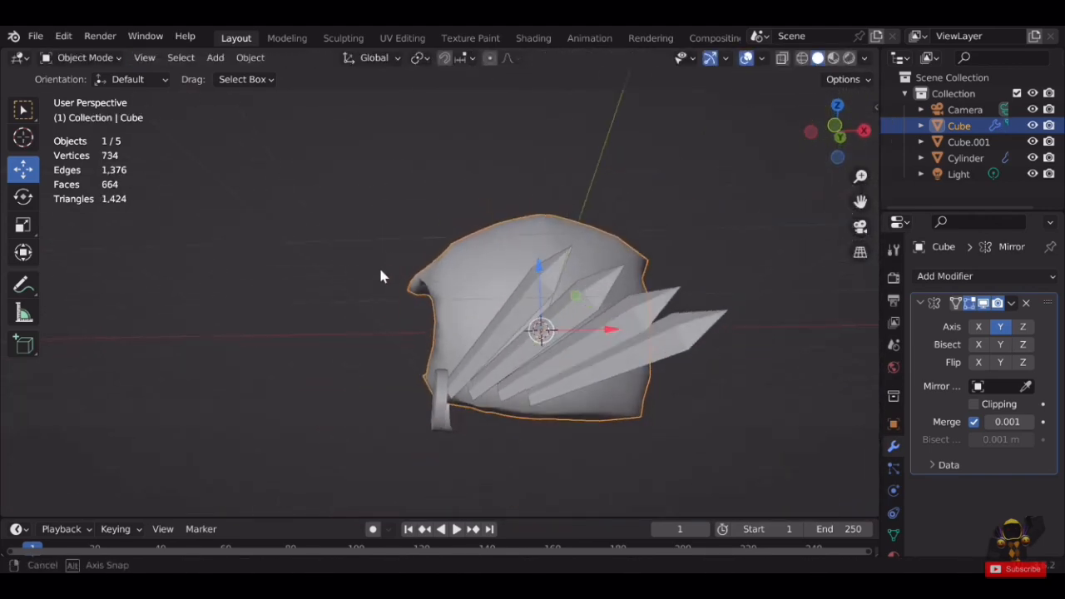
Raise two vertices on the helmet surface above the brow along Z to smooth its curve, and return to Object Mode.
scroll(416, 262, up, 4)
key(Tab)
scroll(533, 361, up, 3)
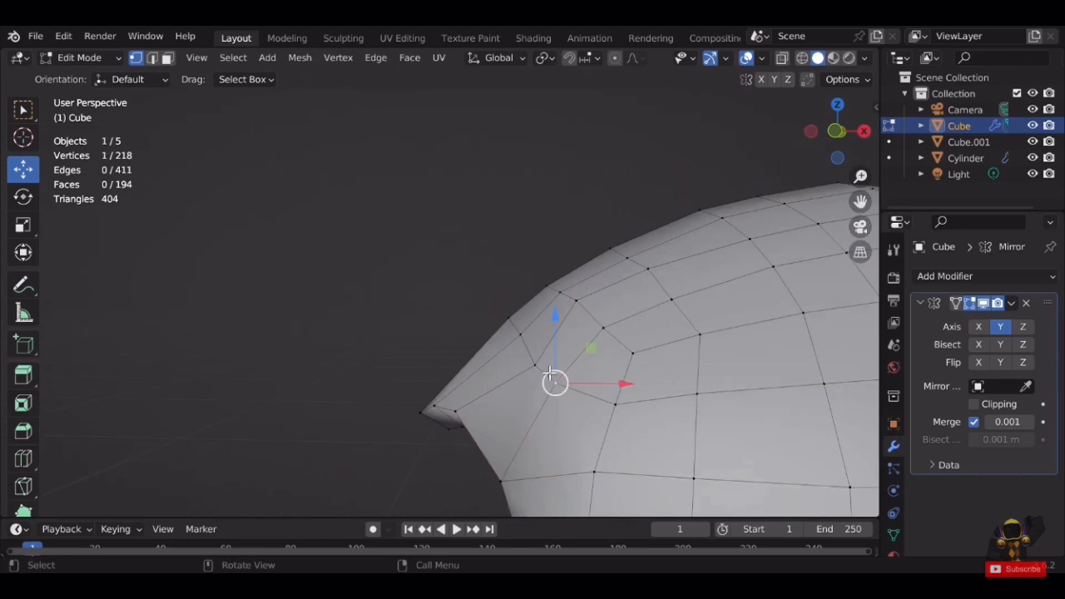
middle_drag(550, 374, 580, 314)
drag(579, 314, 589, 300)
drag(631, 346, 632, 333)
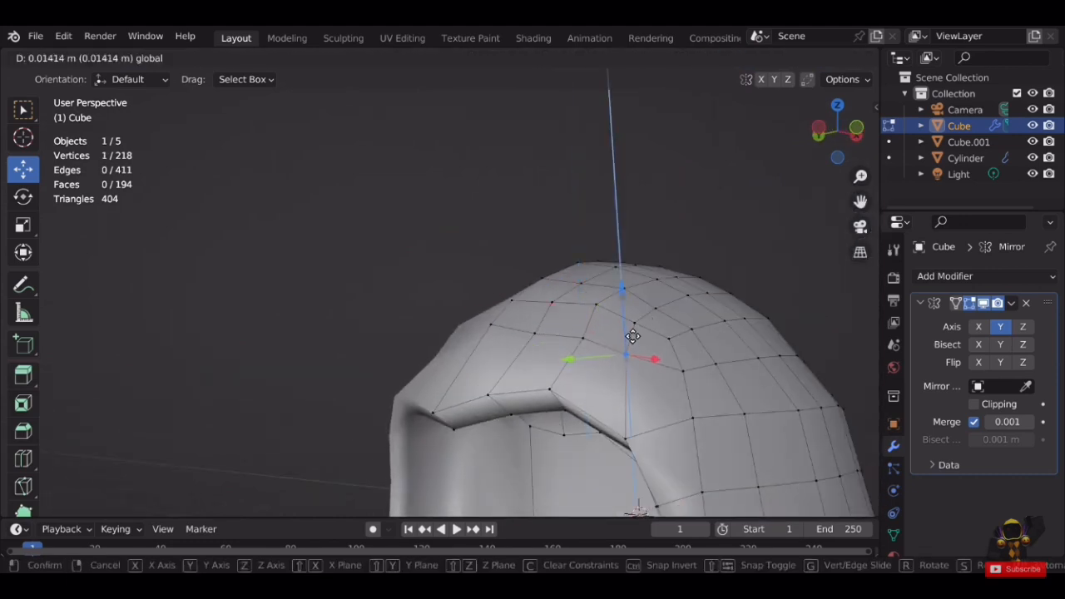
mouse_move(633, 333)
middle_down()
mouse_move(618, 304)
mouse_move(661, 302)
mouse_move(640, 346)
middle_up()
key(Tab)
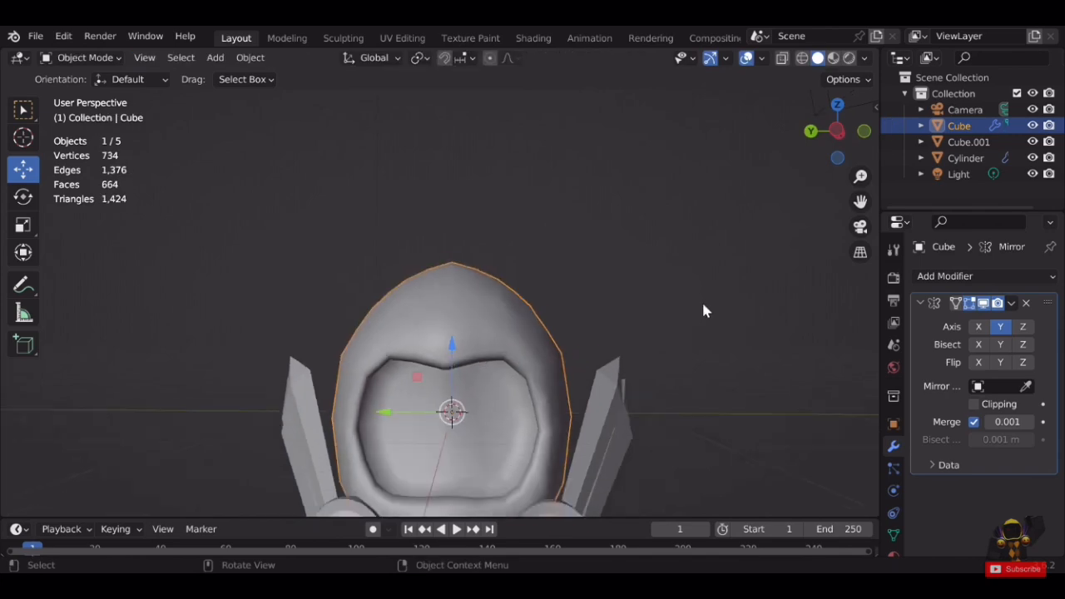
Select two neighbouring vertices near the helmet's crown and shift them along X.
middle_drag(703, 302, 574, 264)
scroll(467, 385, up, 3)
key(Tab)
scroll(471, 382, up, 1)
middle_drag(603, 201, 504, 221)
drag(492, 230, 499, 265)
shift+click(491, 286)
middle_drag(491, 288, 395, 356)
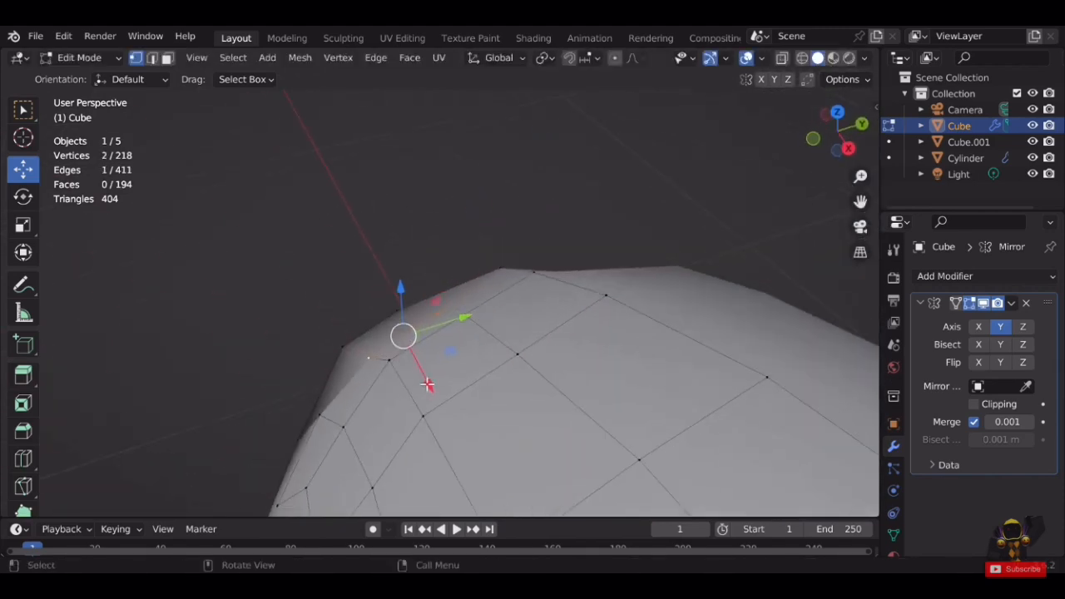
drag(427, 384, 415, 364)
Raise individual vertices around the helmet's crown to round it, return to Object Mode and deselect the helmet.
shift+middle_drag(345, 401, 407, 385)
click(441, 357)
drag(406, 388, 404, 374)
middle_drag(405, 374, 462, 291)
click(436, 404)
middle_drag(475, 383, 411, 426)
drag(407, 432, 410, 416)
key(Tab)
scroll(420, 367, down, 4)
middle_drag(421, 367, 717, 276)
scroll(698, 281, down, 4)
click(584, 306)
shift+middle_drag(575, 308, 609, 262)
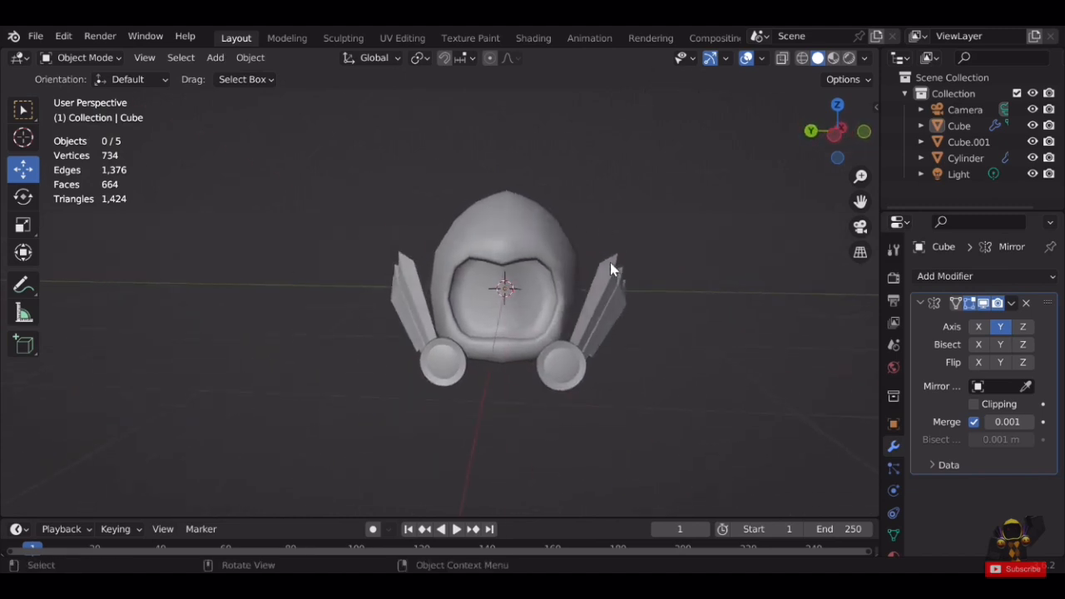
Examine the helmet, discs and blades from several angles, and select the helmet.
scroll(637, 260, up, 2)
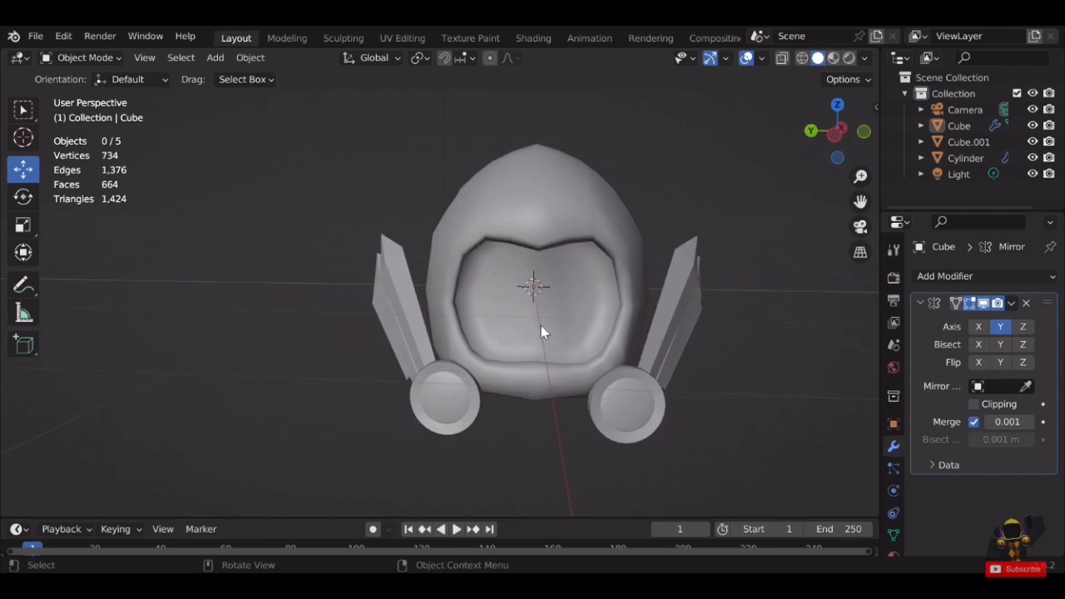
middle_drag(619, 279, 676, 253)
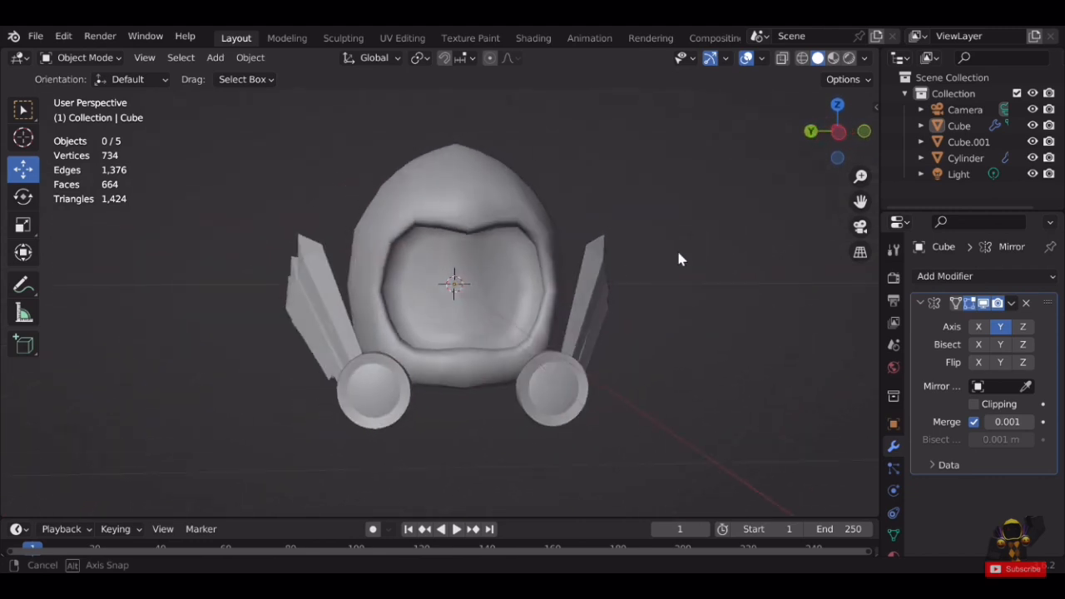
scroll(640, 268, down, 3)
scroll(423, 357, up, 3)
middle_drag(424, 356, 273, 345)
middle_drag(459, 252, 661, 256)
click(367, 348)
click(674, 279)
scroll(525, 248, down, 2)
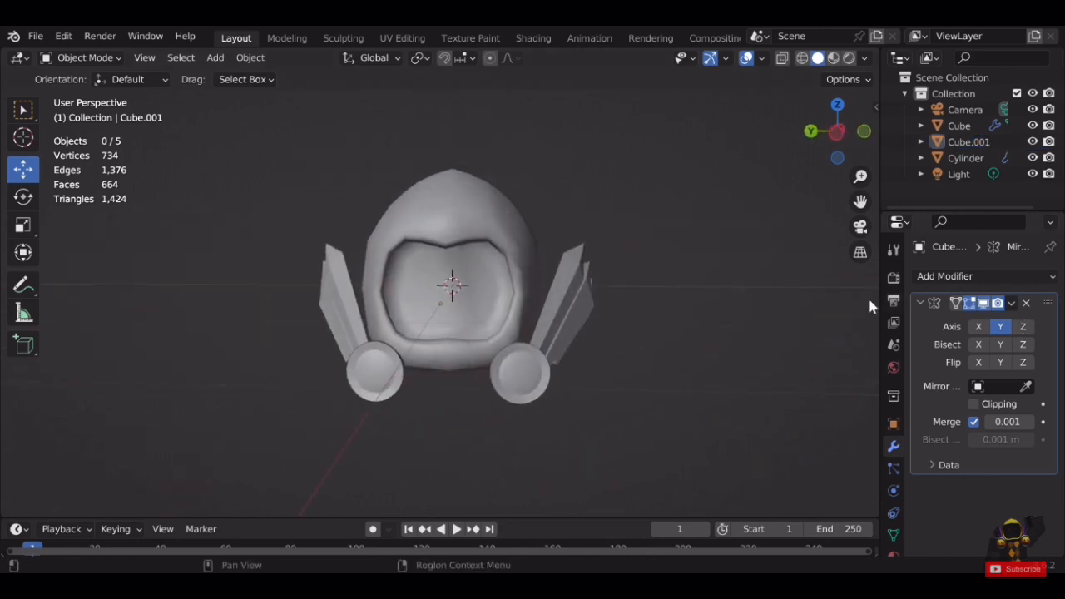
scroll(715, 297, up, 2)
middle_drag(715, 297, 1063, 306)
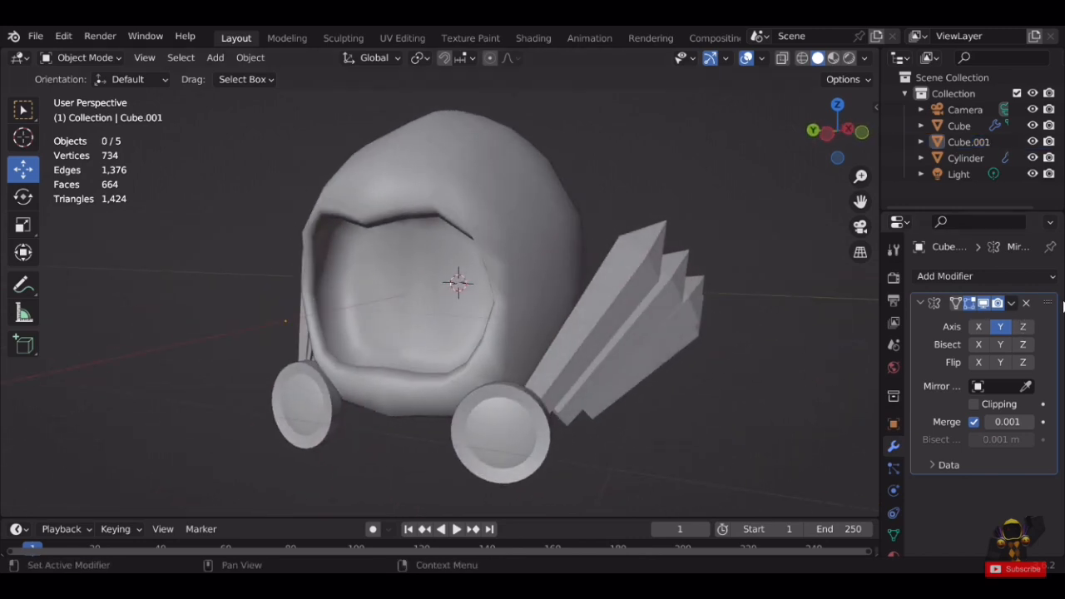
click(561, 272)
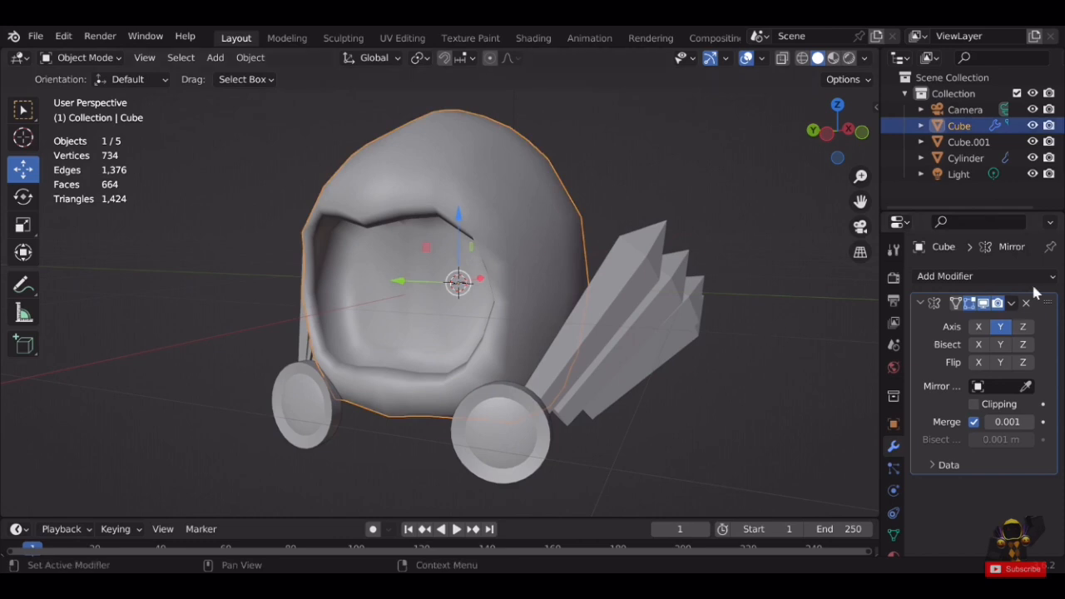
Apply the Mirror modifiers of the helmet and the blade fans.
click(1011, 303)
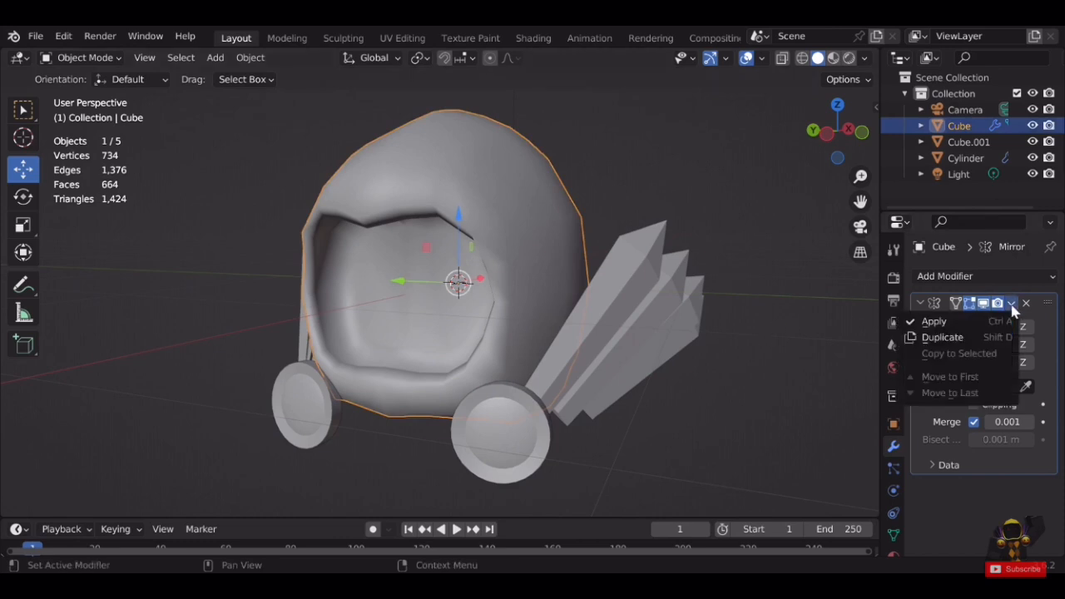
click(926, 322)
click(672, 301)
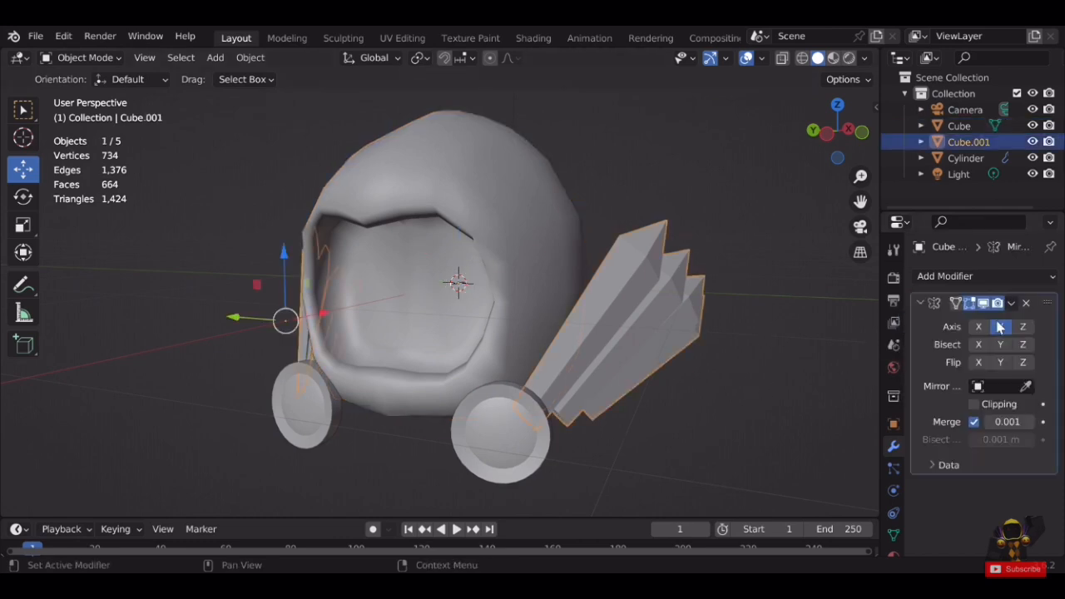
click(1010, 303)
click(931, 321)
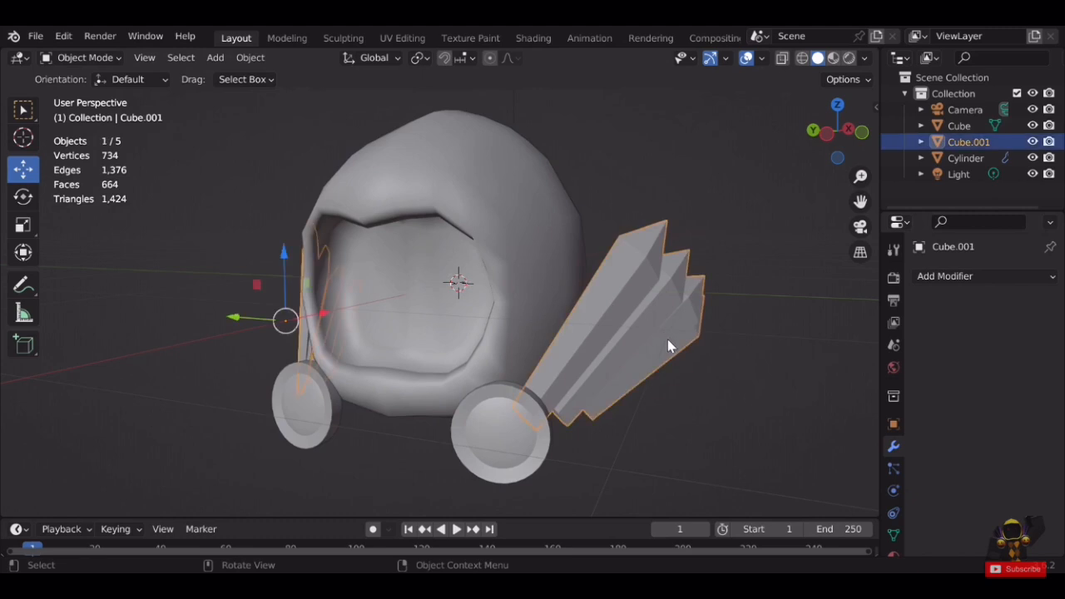
Examine the blade fans' mirrored mesh in Edit Mode from the front and side, and return to Object Mode.
middle_drag(671, 347, 772, 375)
key(Tab)
key(KP_Decimal)
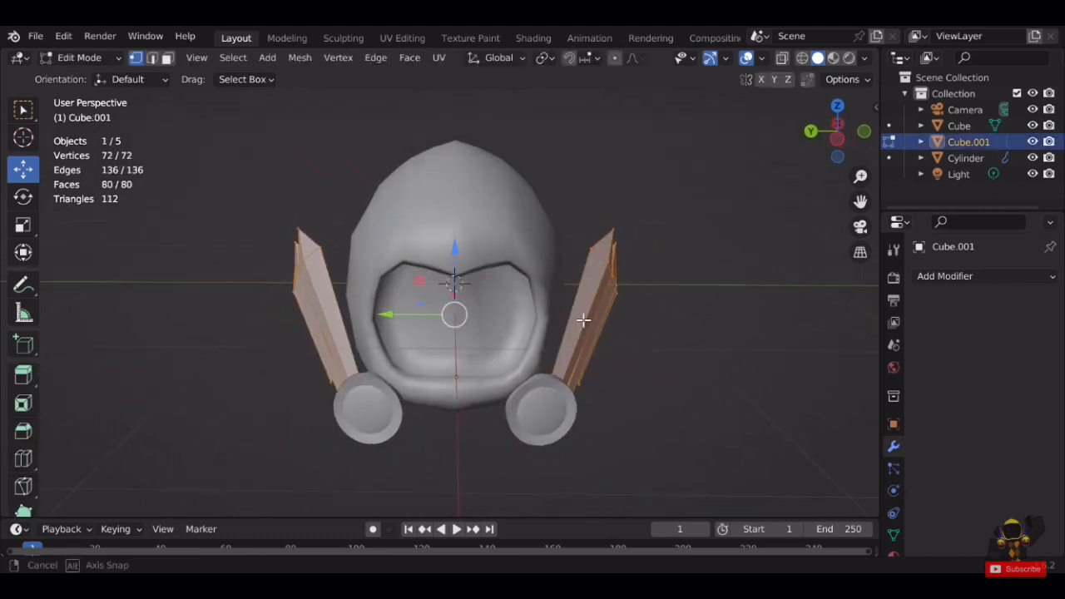
scroll(532, 224, up, 2)
middle_drag(595, 222, 566, 206)
click(587, 217)
key(Tab)
click(567, 205)
key(Tab)
key(Tab)
scroll(565, 206, down, 1)
click(565, 206)
Select the helmet, blades and discs together, examine them from several angles and clear the selection.
middle_drag(491, 248, 455, 225)
click(505, 320)
scroll(506, 306, up, 2)
shift+click(455, 220)
shift+click(470, 400)
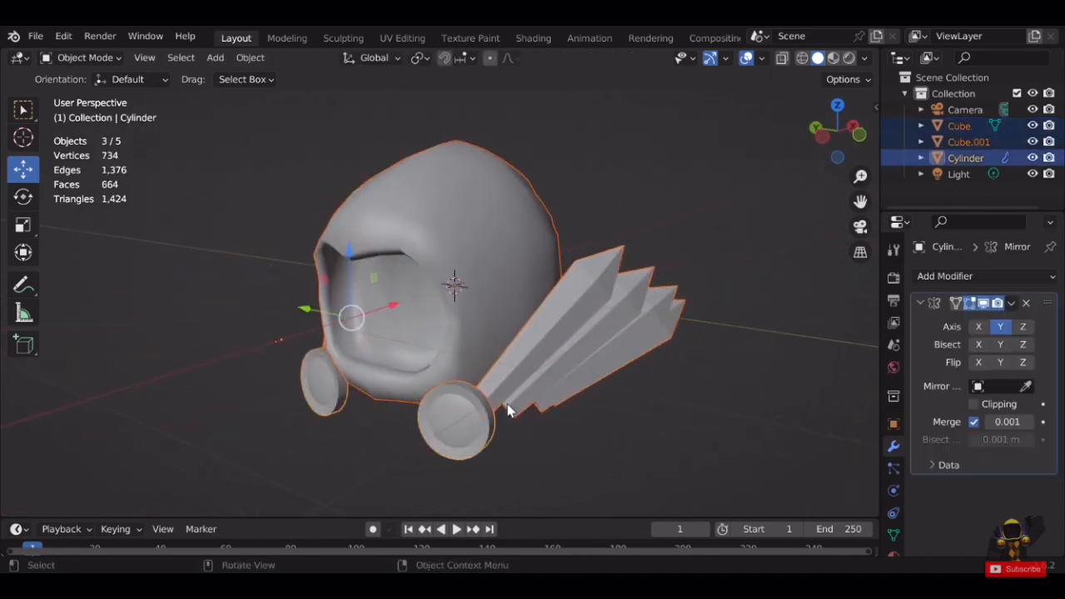
middle_drag(422, 331, 571, 316)
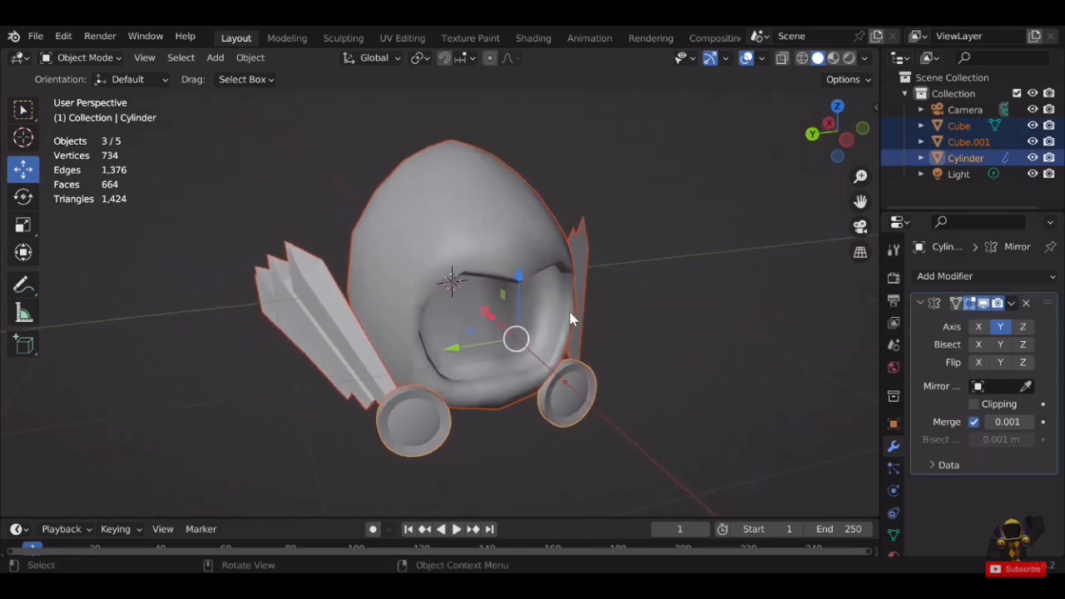
key(alt+a)
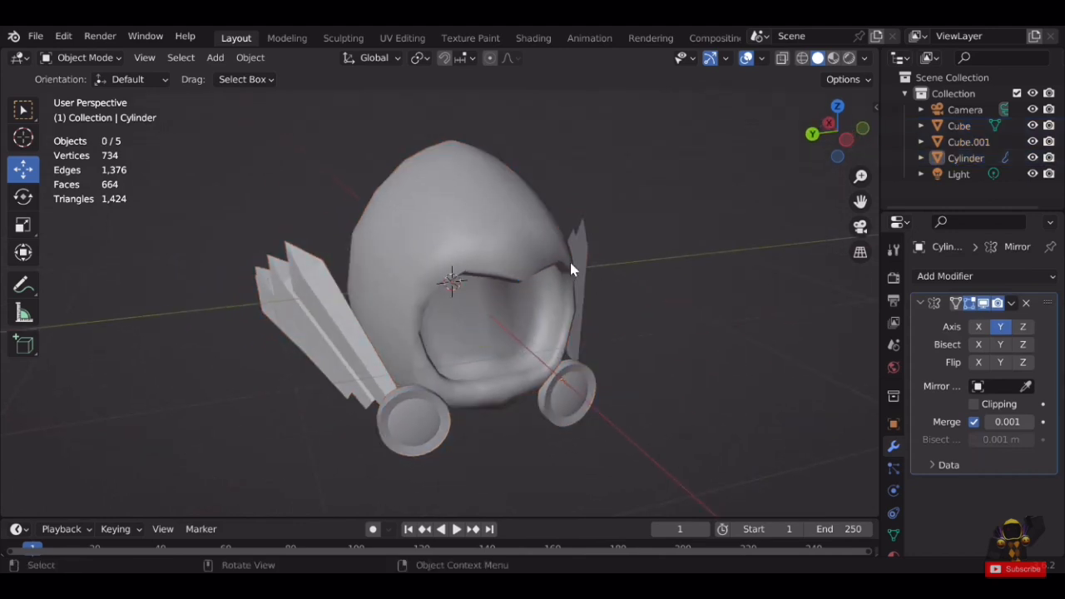
drag(714, 100, 193, 481)
key(alt+a)
middle_drag(698, 311, 682, 150)
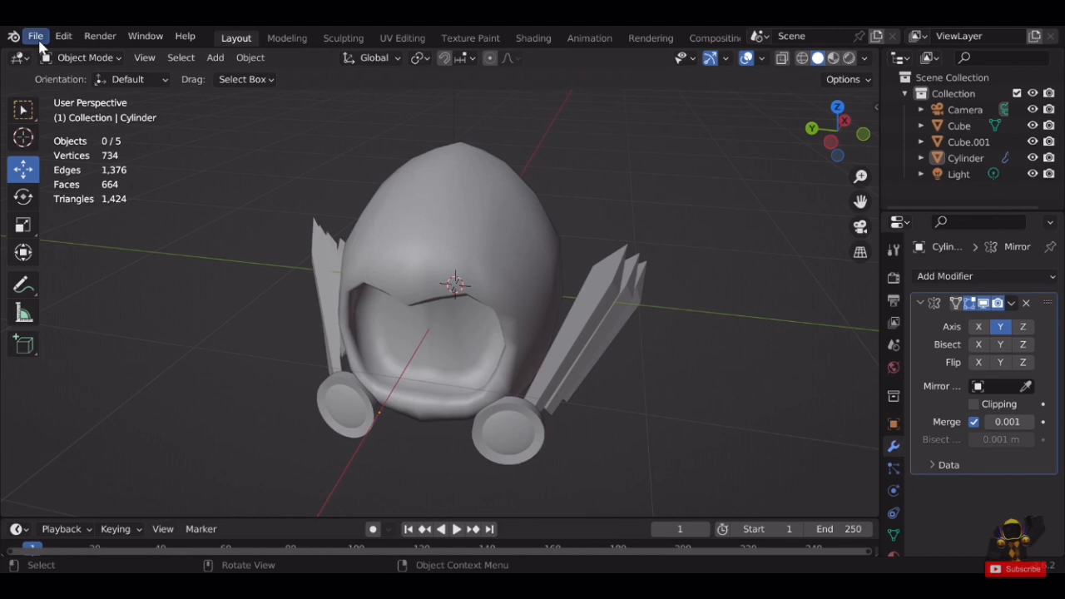
Import the Roblox avatar mesh into the helmet scene.
middle_drag(627, 267, 654, 233)
scroll(654, 233, down, 3)
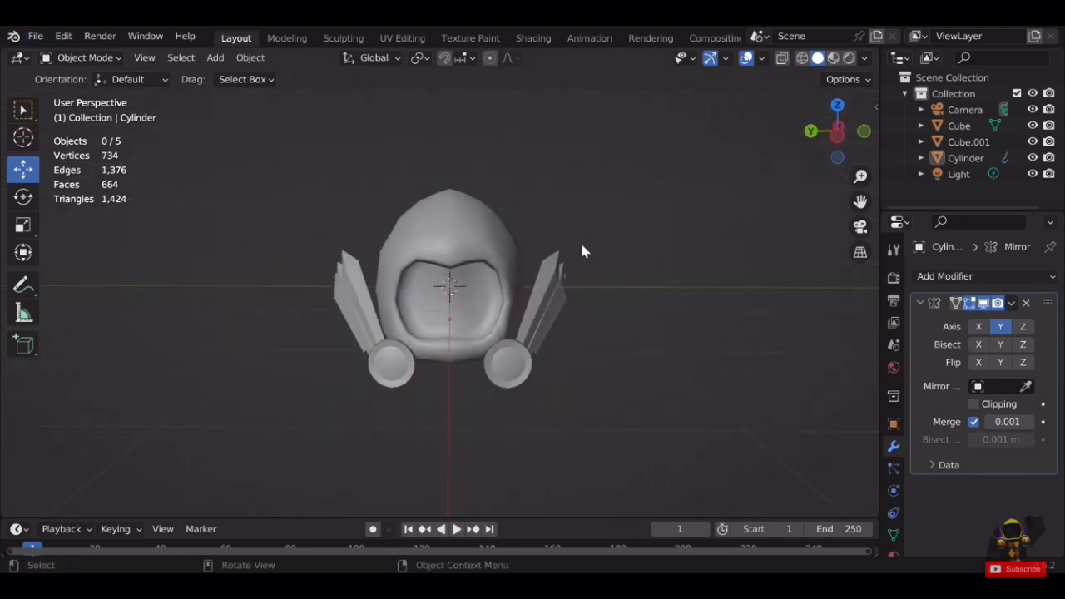
middle_drag(582, 247, 622, 301)
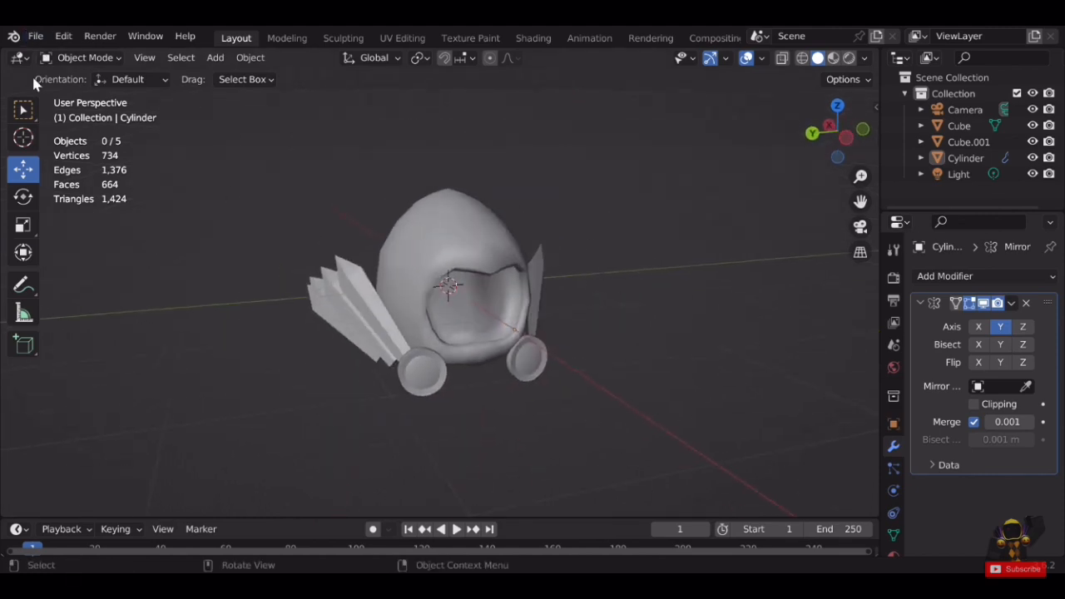
click(37, 40)
mouse_move(108, 269)
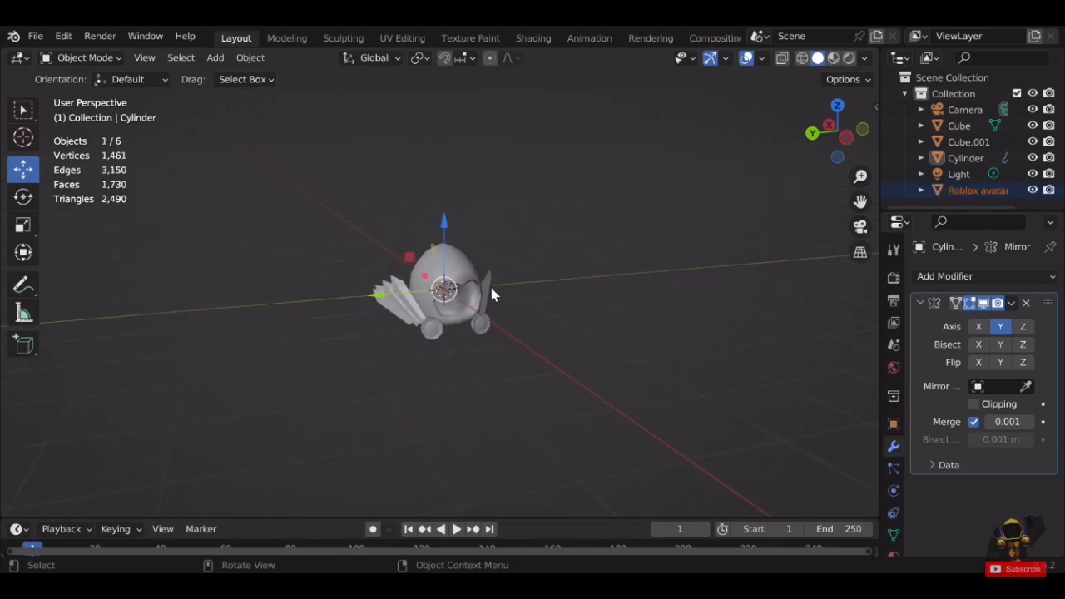
Enter Edit Mode on the Roblox avatar and move its whole mesh closer to the helmet, lowering it along Z.
middle_drag(489, 283, 559, 237)
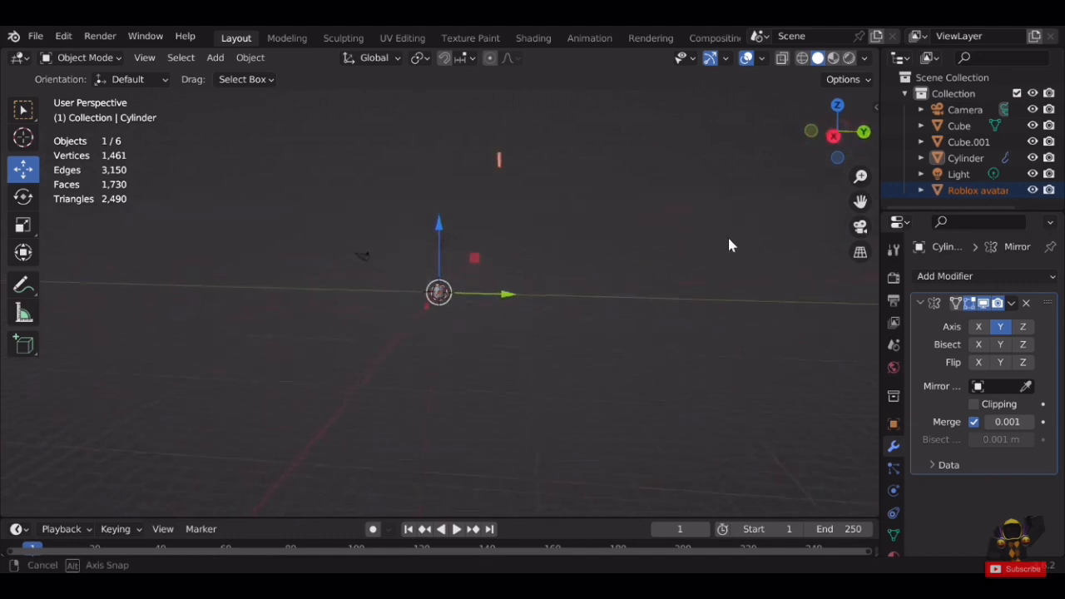
click(441, 153)
key(Tab)
middle_drag(444, 170, 608, 196)
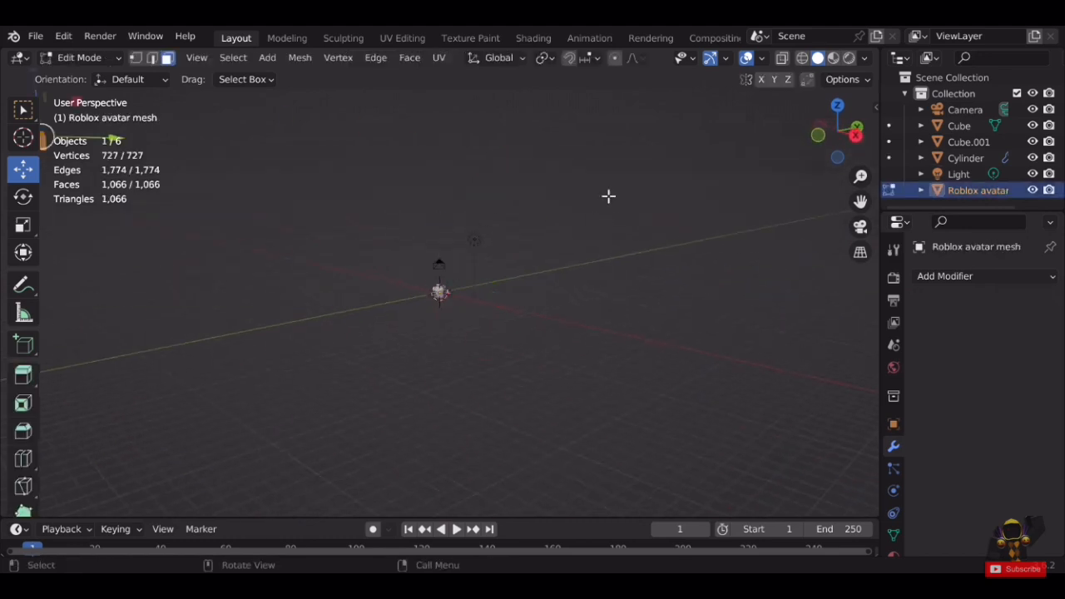
drag(243, 214, 425, 260)
drag(387, 181, 390, 237)
scroll(437, 225, up, 6)
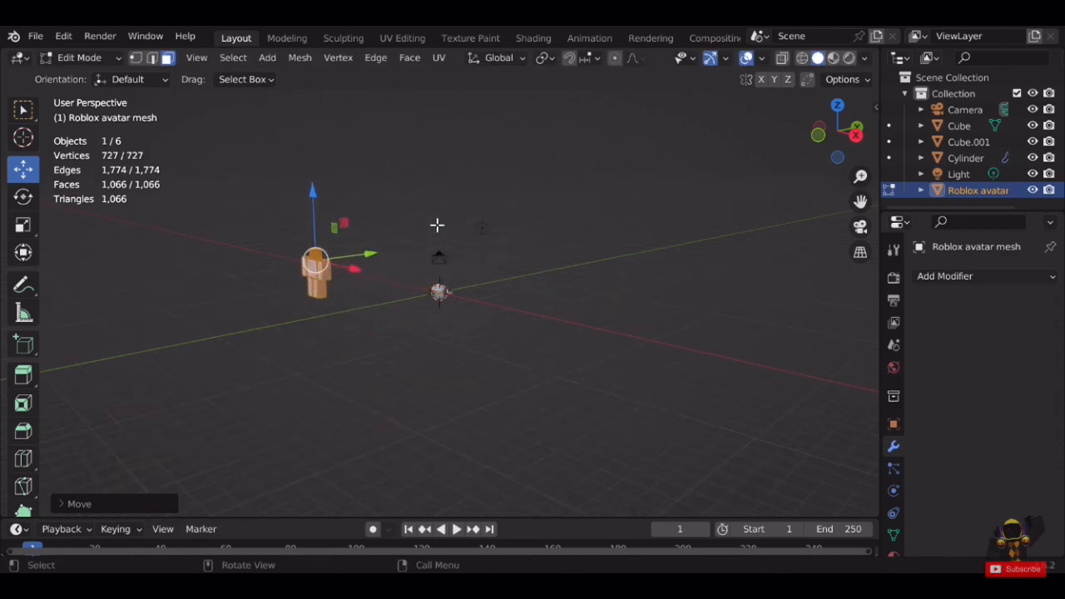
Move the avatar mesh further so it stands beside the helmet, deselect its faces and return to Object Mode.
shift+middle_drag(437, 179, 429, 294)
drag(510, 297, 541, 309)
scroll(522, 302, up, 4)
middle_drag(522, 302, 582, 295)
scroll(582, 295, down, 2)
drag(291, 303, 304, 285)
drag(335, 336, 512, 427)
scroll(582, 408, up, 3)
click(650, 387)
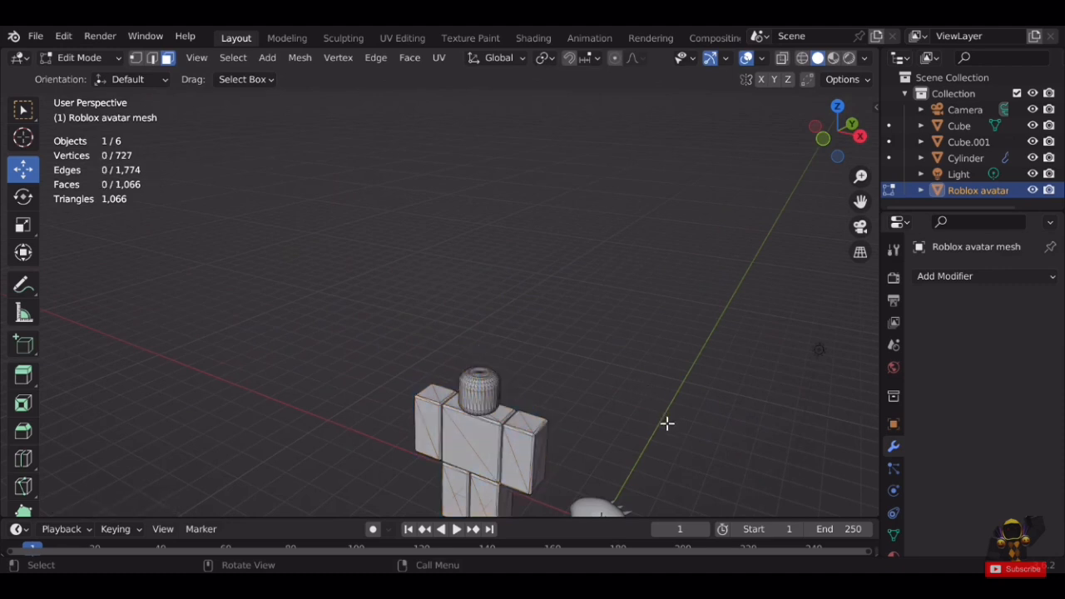
shift+middle_drag(666, 423, 537, 243)
scroll(509, 221, up, 2)
key(Tab)
click(593, 267)
scroll(593, 267, up, 3)
middle_drag(593, 268, 651, 275)
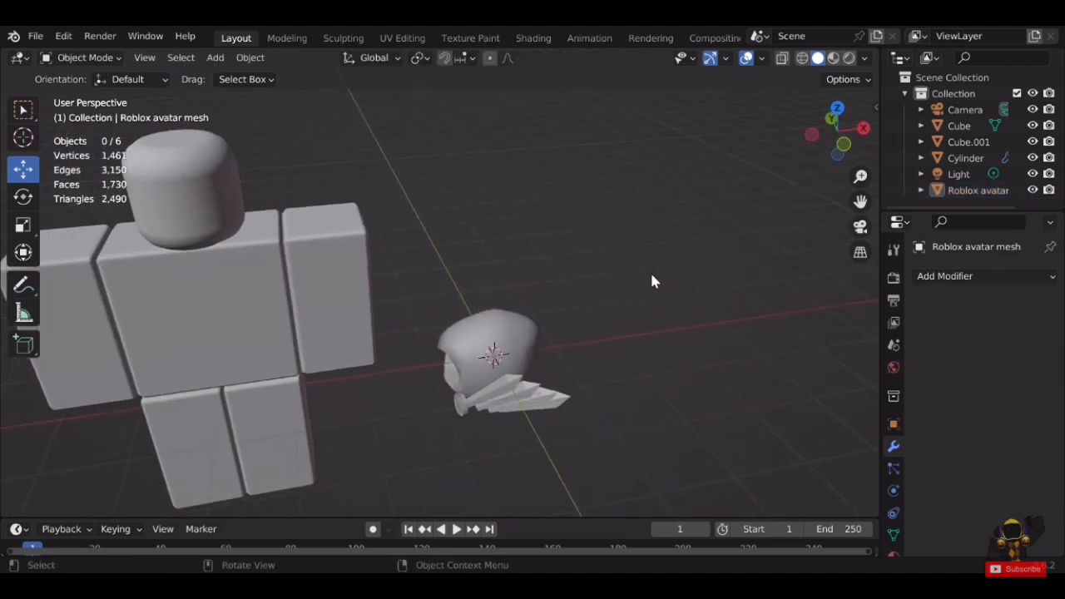
drag(588, 237, 371, 365)
middle_drag(578, 316, 530, 340)
click(633, 329)
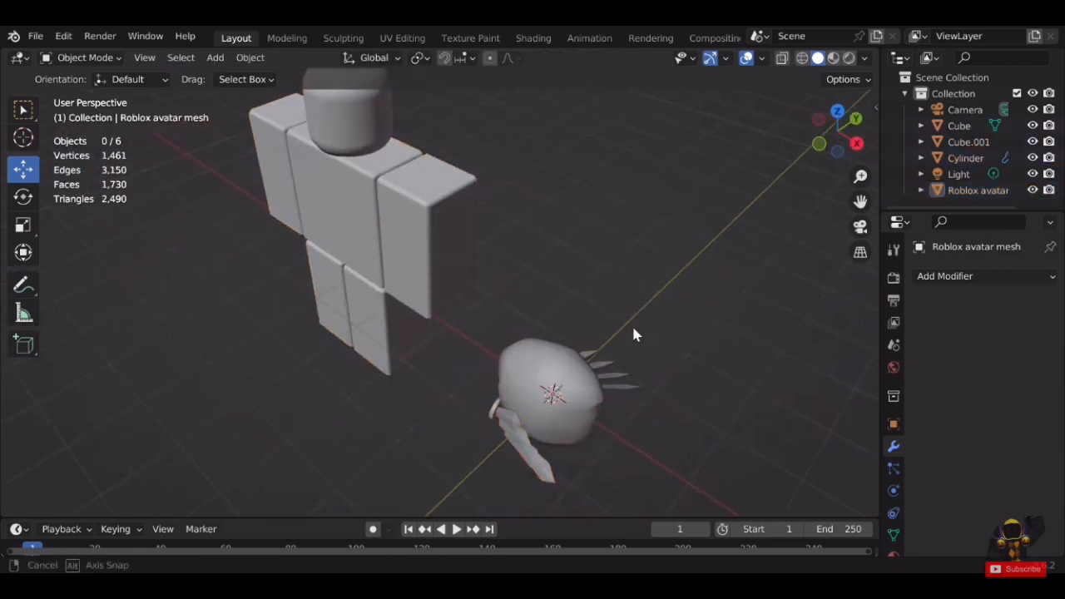
middle_drag(633, 328, 689, 352)
drag(646, 214, 453, 416)
click(571, 382)
Select the blades, helmet and discs together and raise them along Z towards the avatar's head height.
click(554, 360)
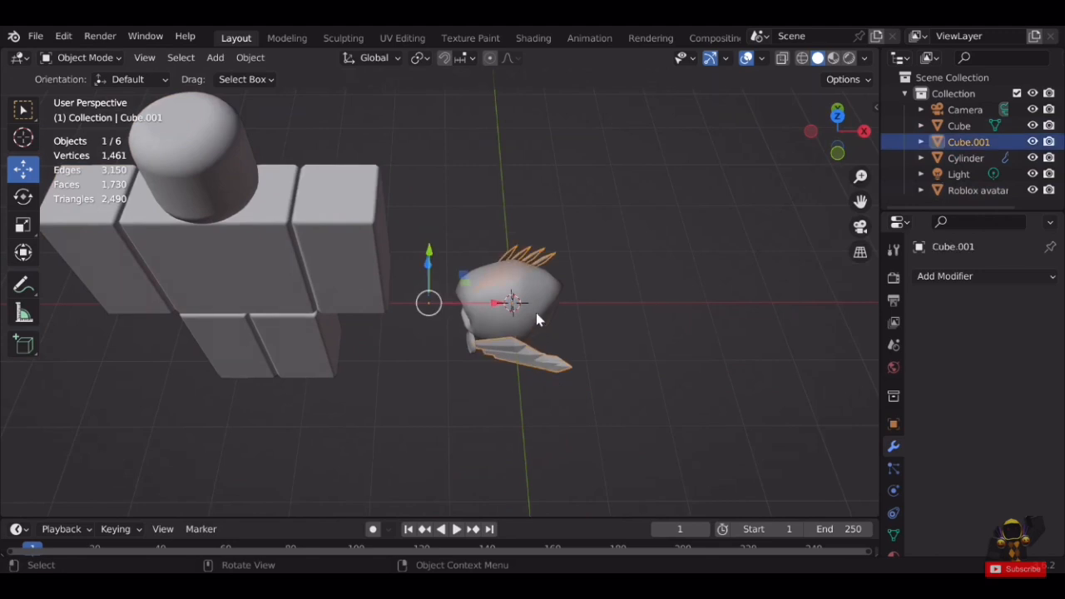
shift+click(514, 334)
middle_drag(514, 335, 465, 406)
shift+click(436, 346)
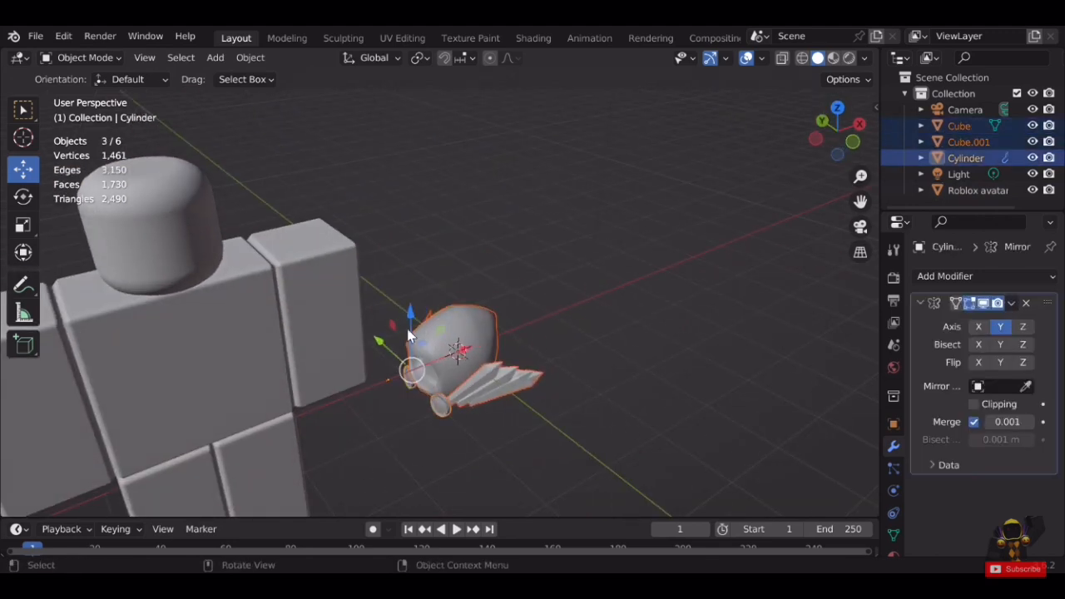
drag(409, 334, 410, 208)
Select the Roblox avatar and set its Z rotation to 90° in the object transform settings.
shift+middle_drag(409, 208, 555, 339)
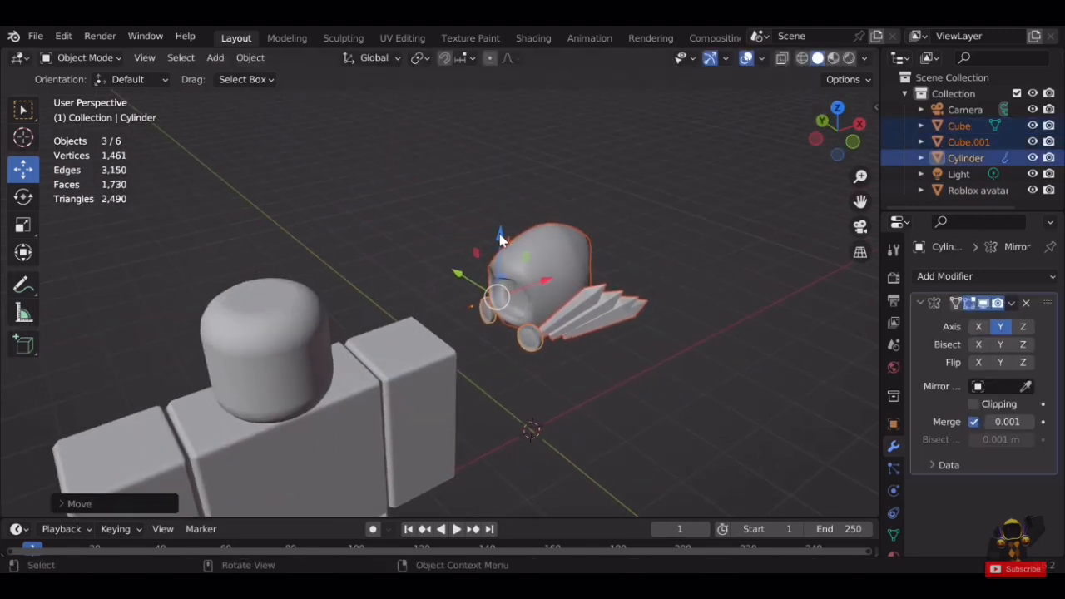
middle_drag(499, 239, 384, 287)
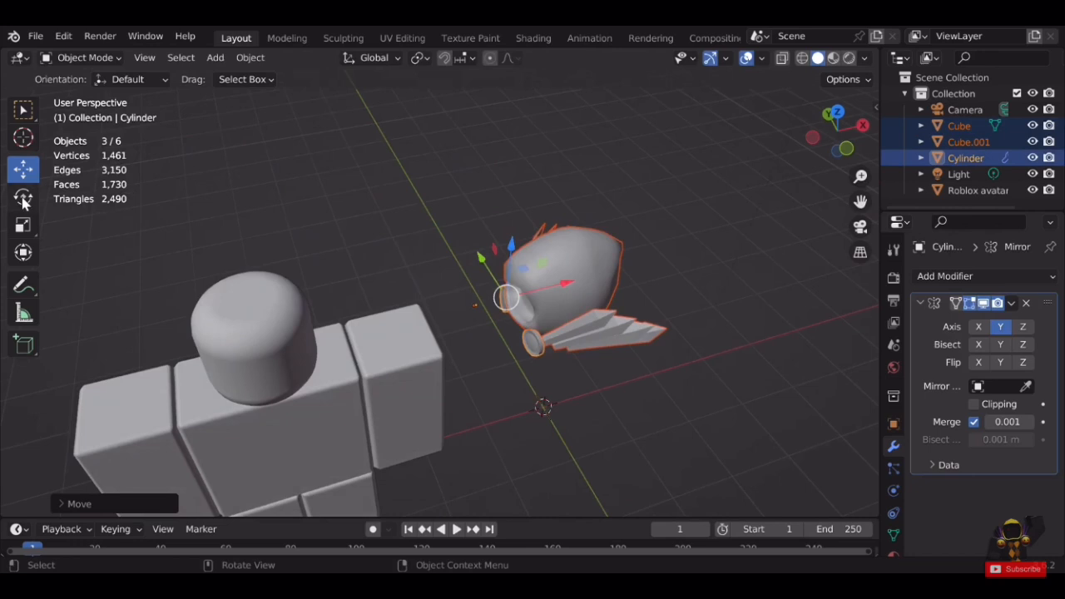
click(337, 357)
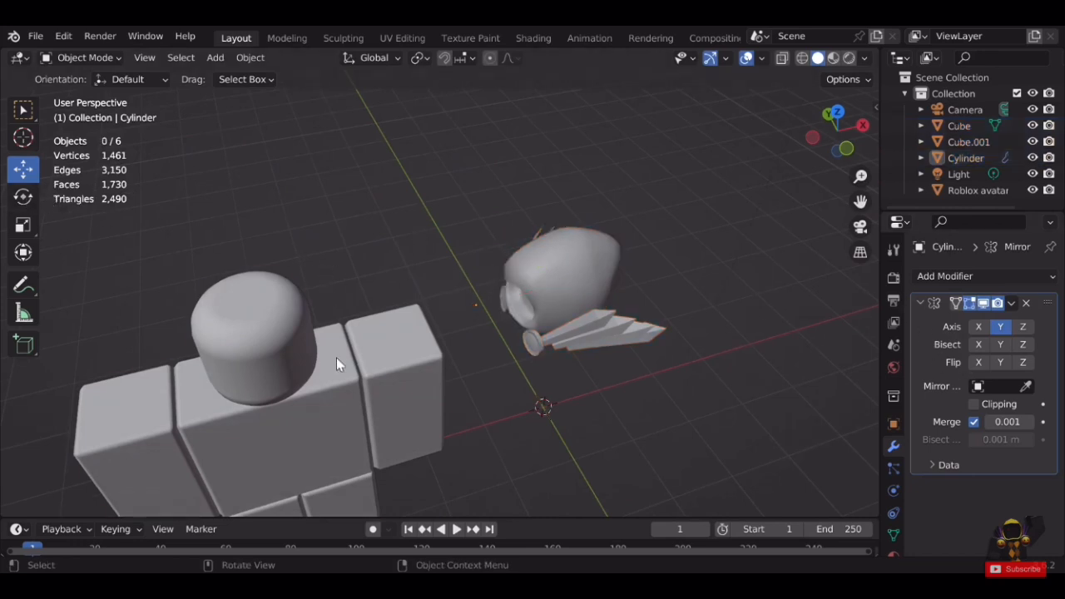
key(Tab)
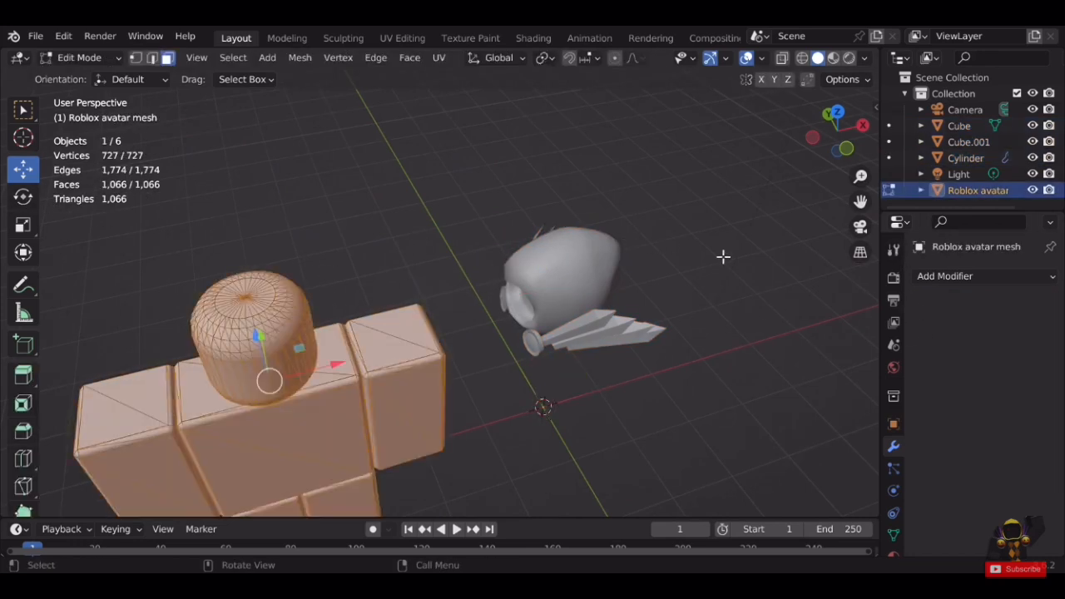
click(892, 249)
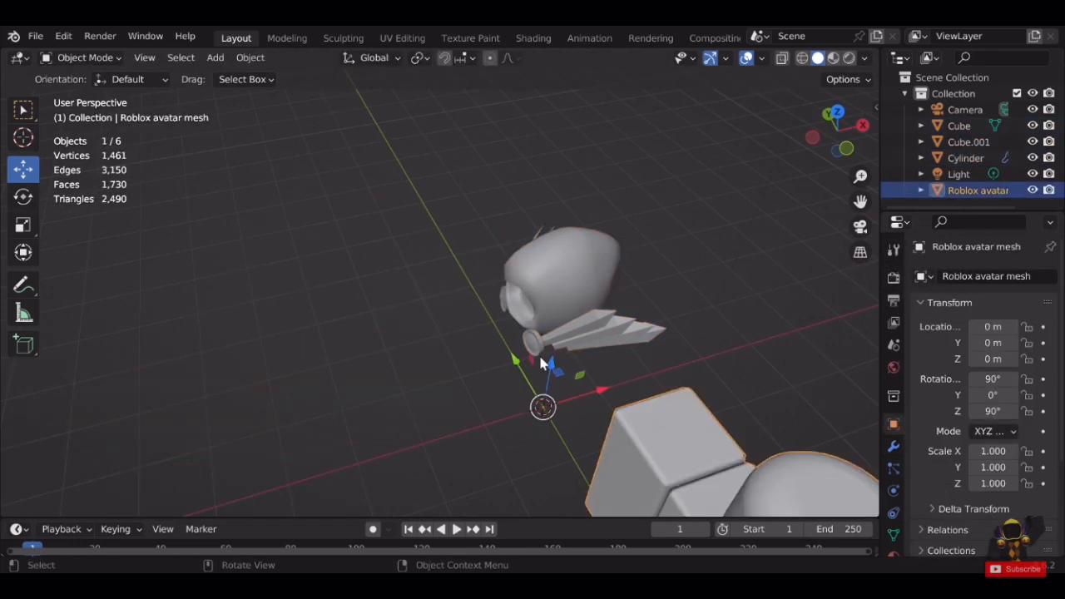
Select the helmet, discs and blades and move them about -3.87 m along Y to line up with the avatar's head.
middle_drag(615, 324, 258, 341)
scroll(499, 320, up, 2)
click(467, 354)
shift+click(444, 272)
shift+click(514, 318)
key(g)
key(y)
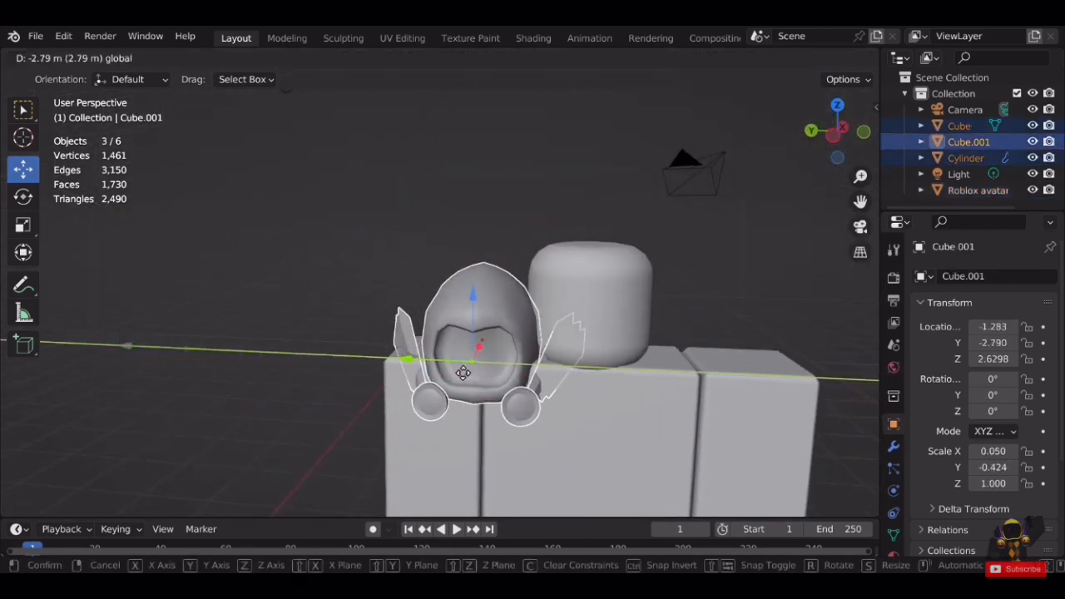
click(600, 333)
Raise the helmet, discs and blades about 0.4 m along Z and nudge them along Y to centre them on the head.
key(g)
key(z)
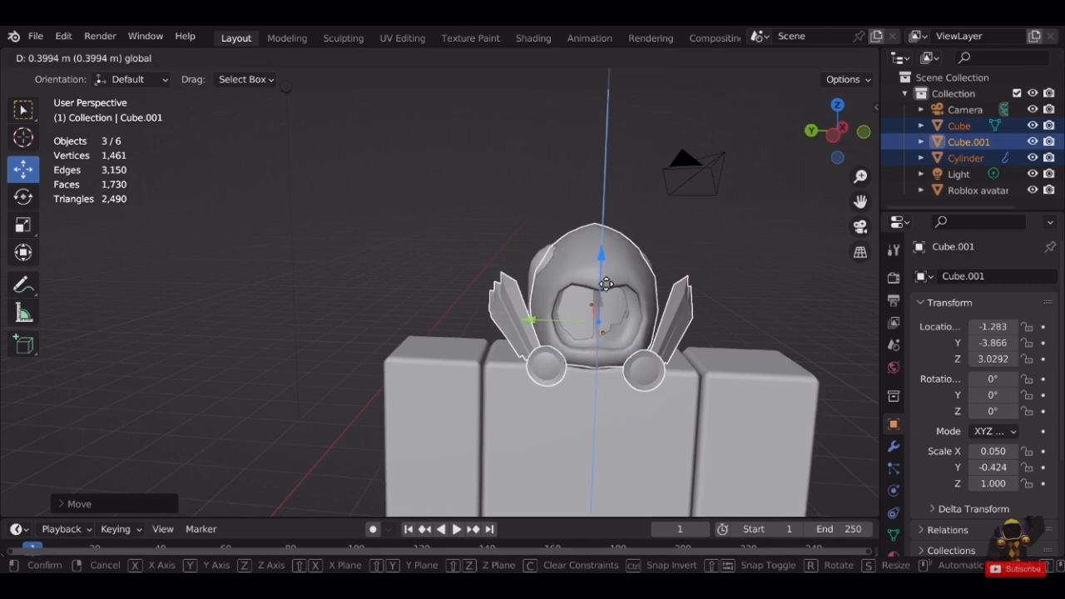
click(607, 275)
scroll(616, 266, up, 2)
key(g)
key(y)
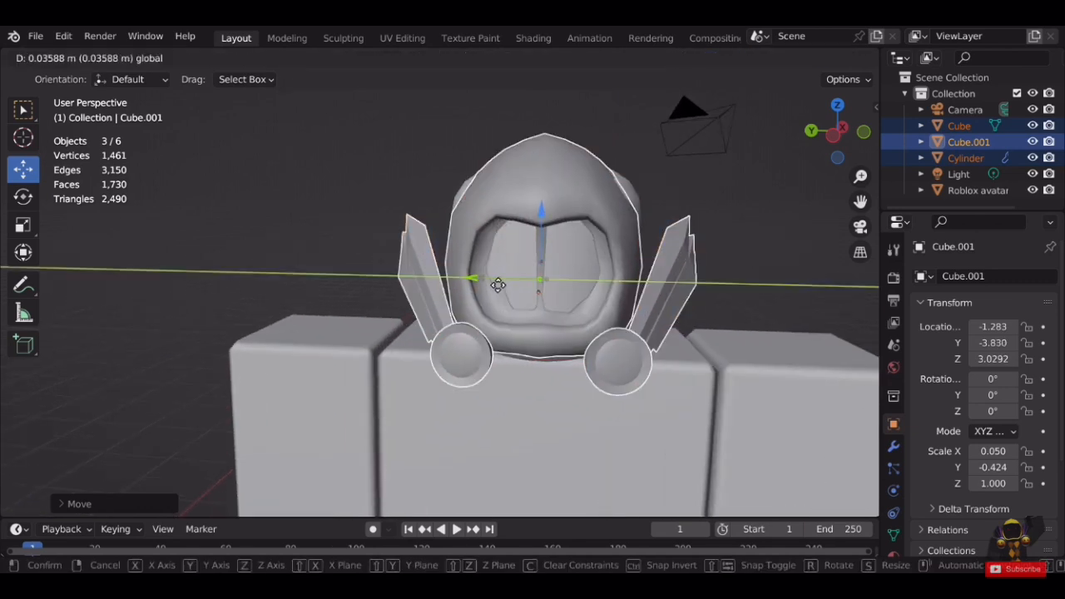
click(501, 285)
Scale the helmet, discs and blades up to about 1.22 times their size and shift them along X over the avatar's head.
middle_drag(548, 297, 595, 276)
key(s)
click(624, 233)
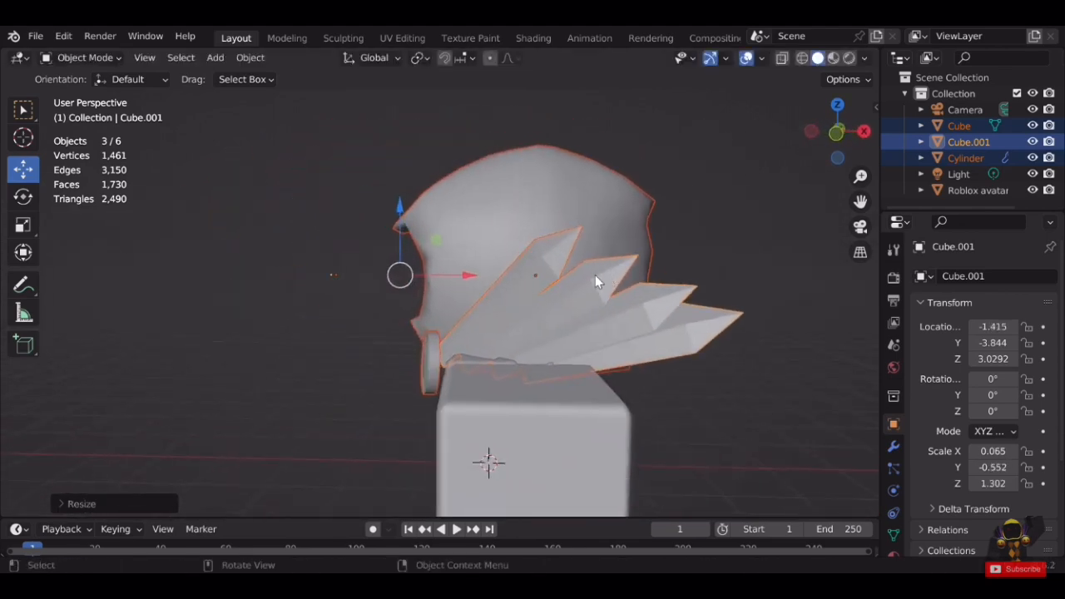
click(684, 234)
middle_drag(684, 234, 745, 258)
key(g)
key(x)
click(410, 286)
Shrink the helmet, discs and blades slightly along X and shift them about 0.11 m along X.
key(s)
key(x)
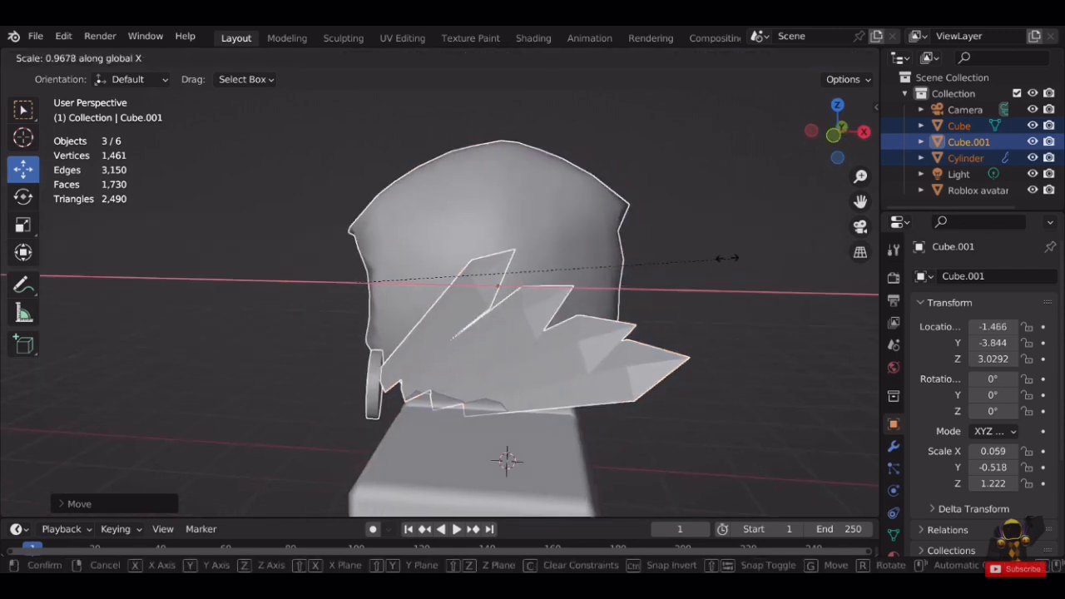
click(720, 260)
key(g)
key(x)
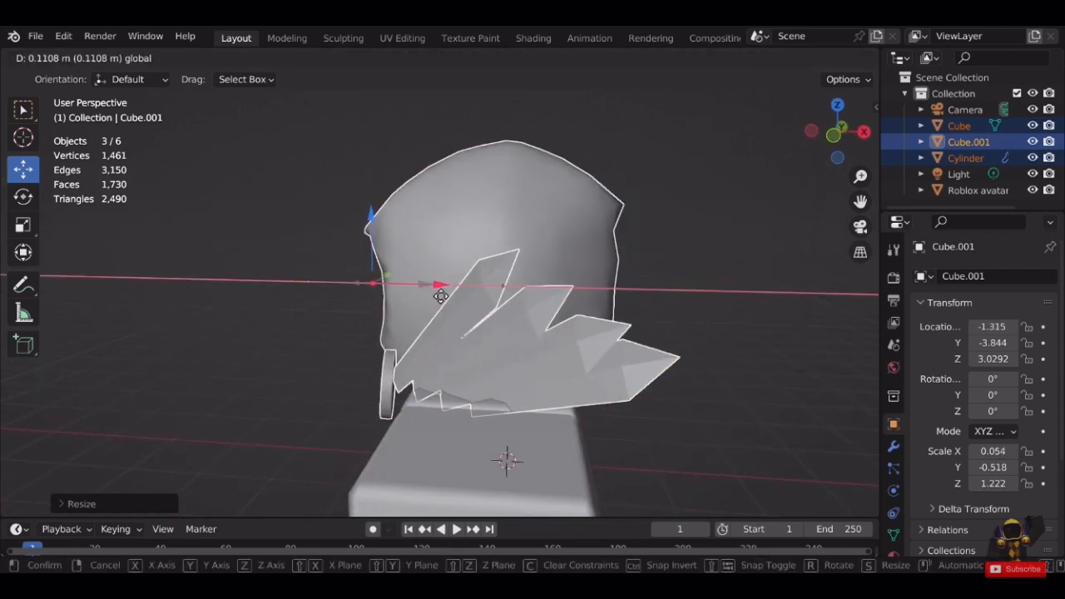
click(437, 289)
Shift the helmet, discs and blades forward along X so the avatar's head sits inside the helmet.
middle_drag(437, 289, 471, 298)
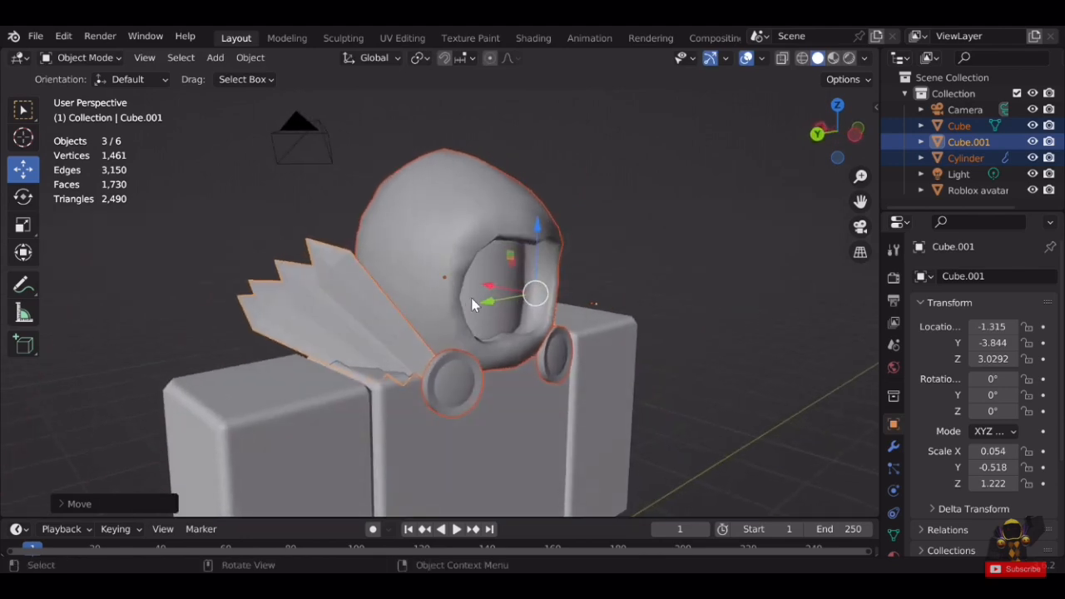
key(x)
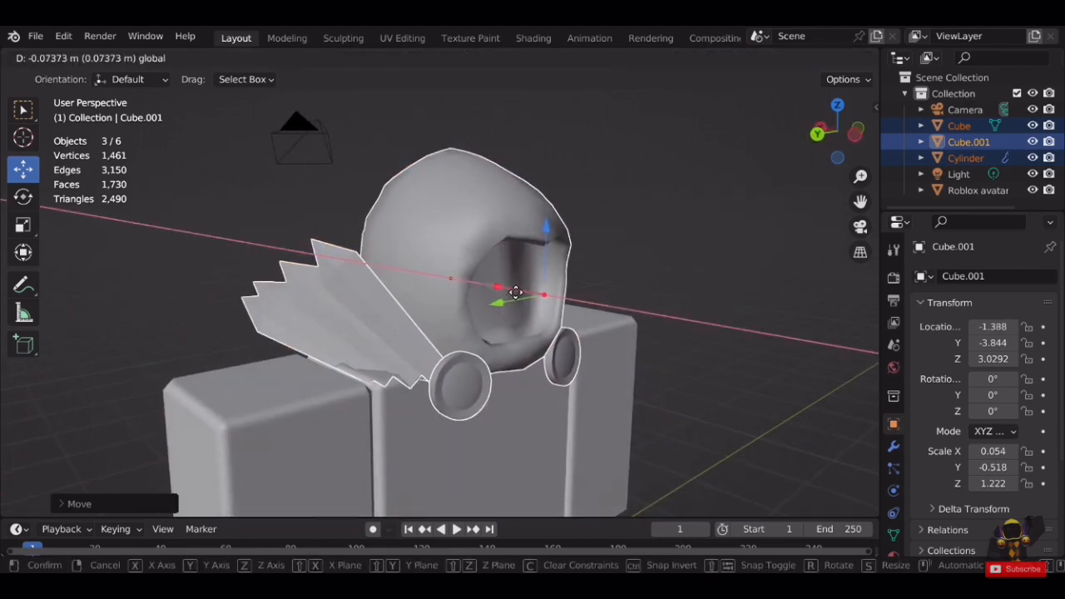
click(516, 291)
middle_drag(515, 292, 398, 280)
middle_drag(674, 235, 756, 238)
key(g)
key(x)
click(537, 247)
Reselect the helmet, blades and discs and lower them about 0.045 m along Z onto the avatar's shoulders.
click(753, 237)
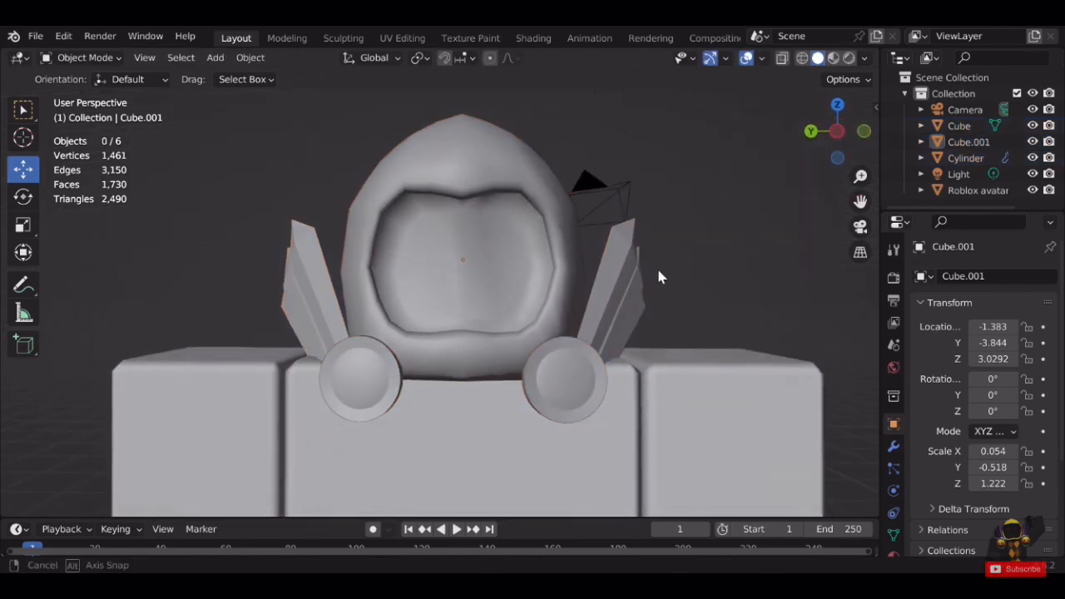
shift+click(564, 371)
shift+click(470, 209)
key(g)
key(z)
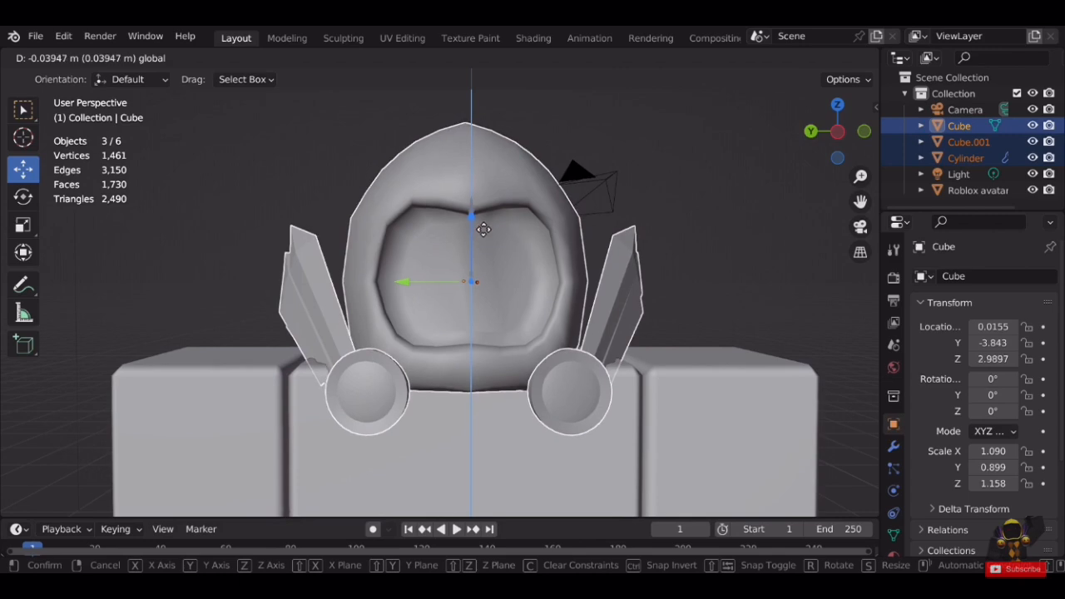
click(483, 229)
middle_drag(487, 232, 557, 259)
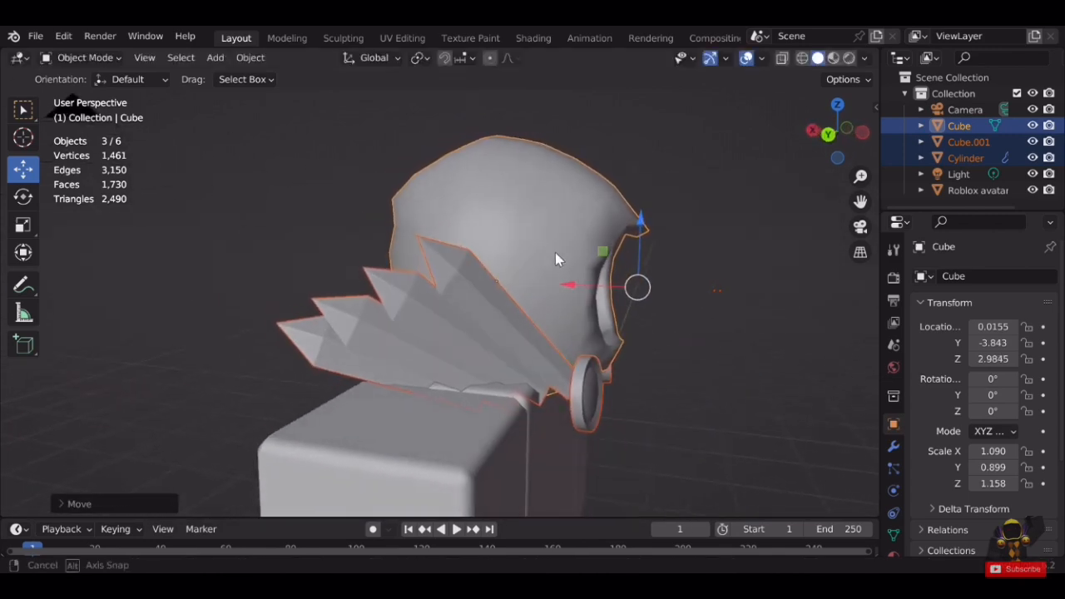
Select the blade fans together with the discs and nudge them slightly along X.
click(681, 358)
click(556, 370)
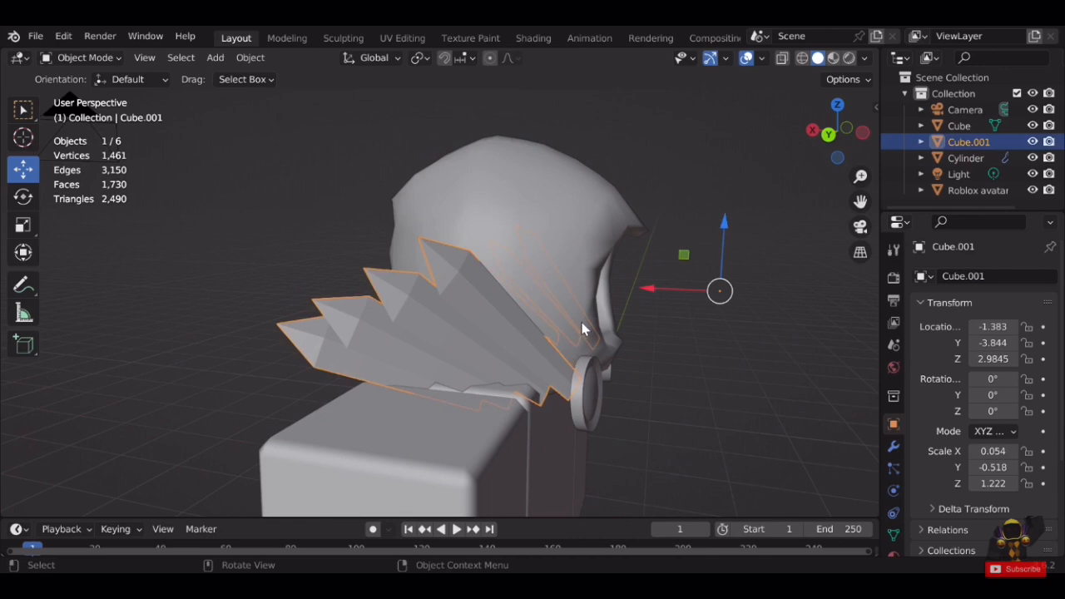
click(582, 344)
click(530, 352)
middle_drag(627, 332, 566, 359)
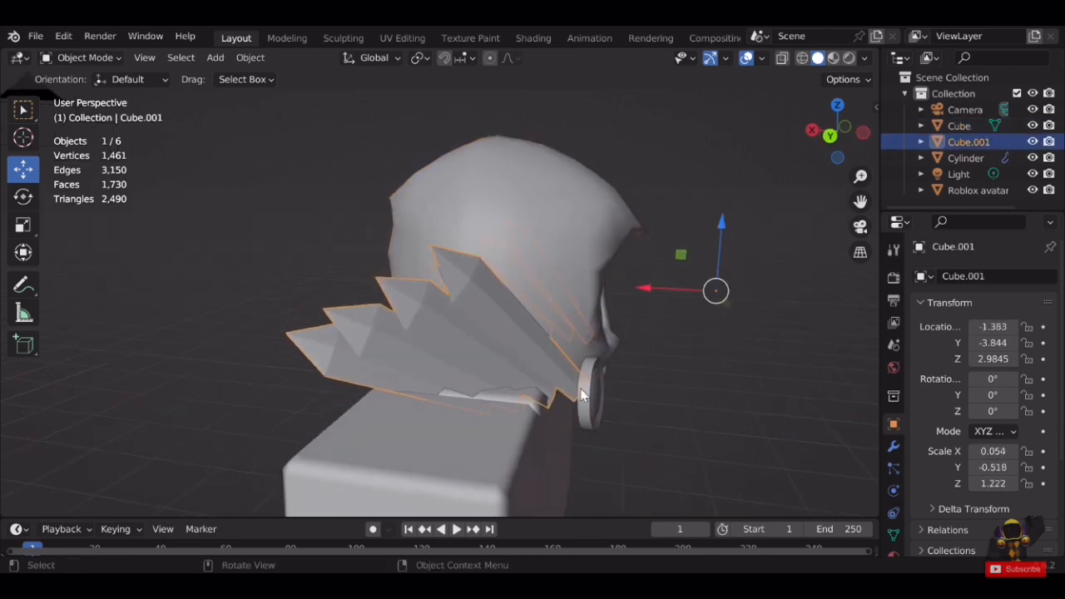
shift+click(564, 364)
drag(655, 289, 646, 291)
scroll(652, 348, down, 2)
Edit the helmet mesh in vertex selection and raise the vertices at the back of its lower rim along Z.
click(652, 348)
middle_drag(652, 348, 442, 297)
click(442, 297)
key(Tab)
scroll(497, 317, up, 2)
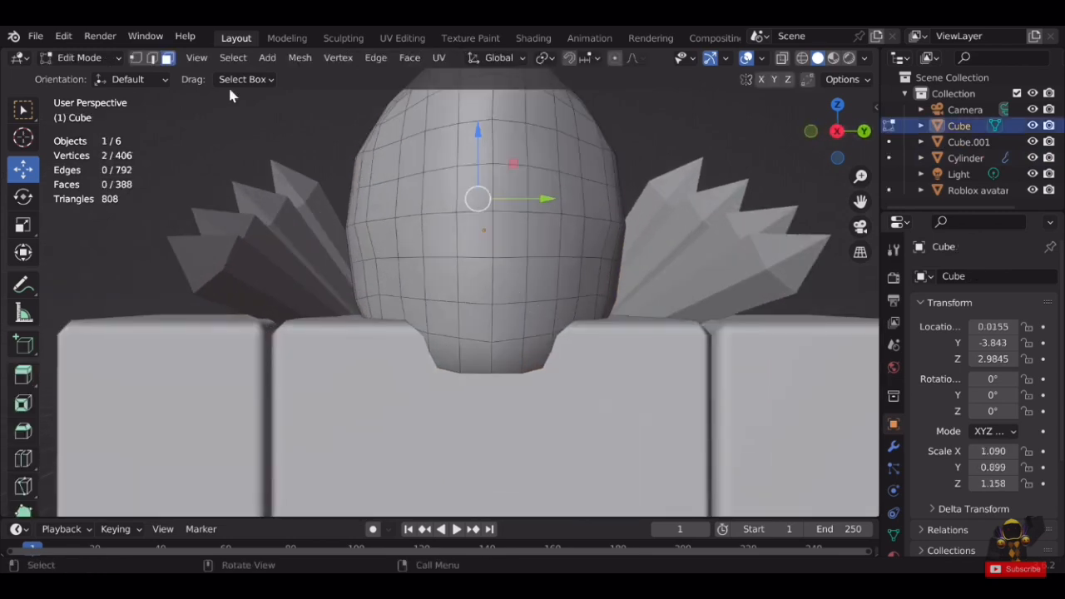
click(134, 58)
middle_drag(432, 349, 480, 392)
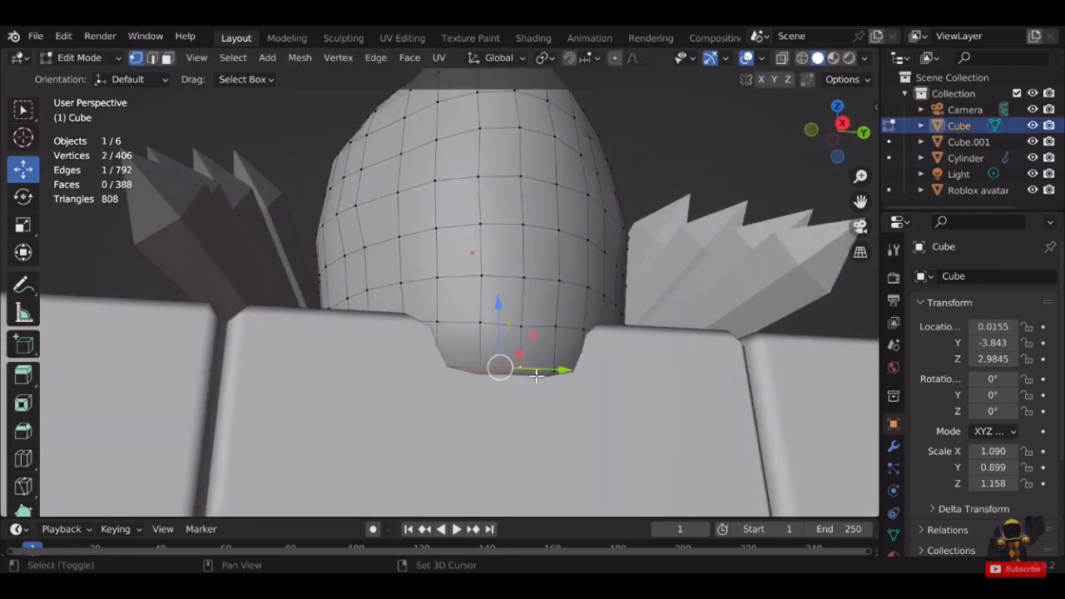
scroll(529, 374, up, 4)
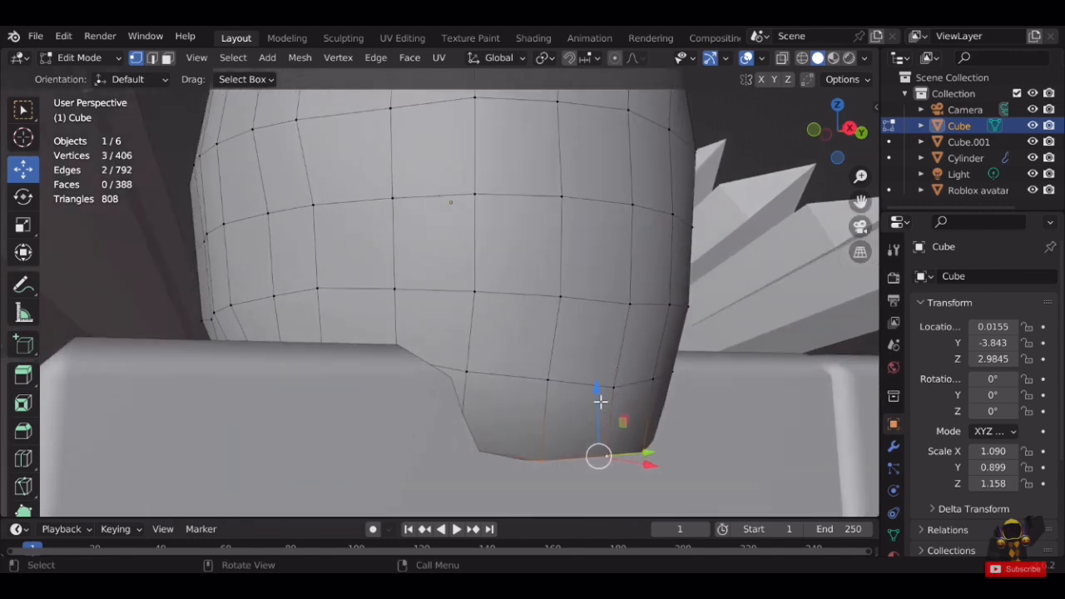
shift+click(600, 376)
key(g)
key(z)
click(597, 354)
Raise two more vertices of the helmet's rear lower rim about 0.08 m along Z and finish editing the mesh.
middle_drag(572, 336, 534, 373)
click(572, 360)
shift+click(504, 353)
key(g)
key(z)
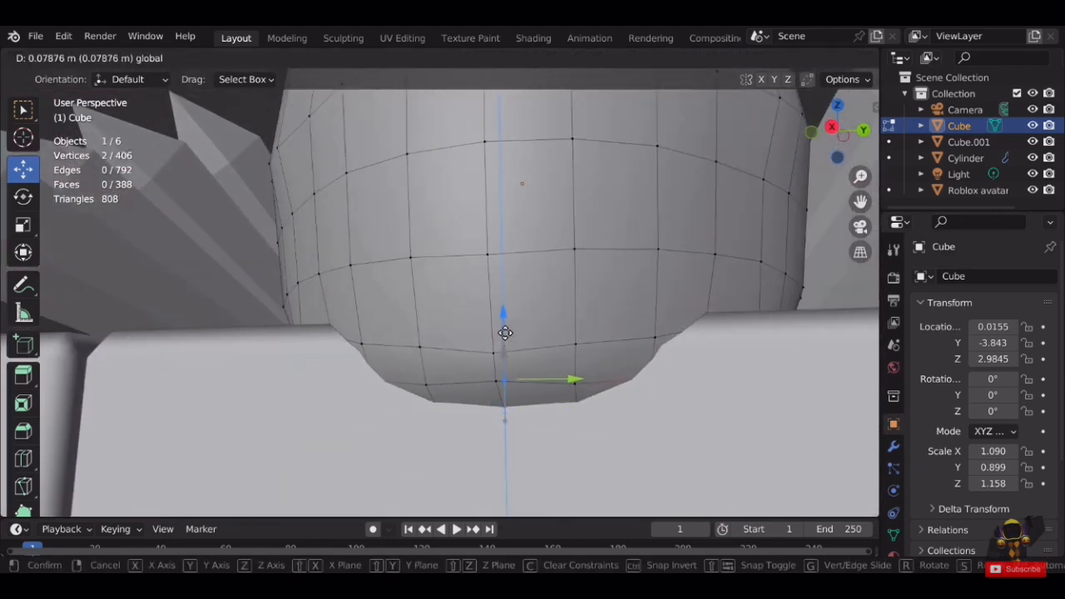
drag(505, 333, 506, 332)
middle_drag(511, 325, 578, 340)
scroll(577, 341, down, 6)
key(Tab)
click(747, 229)
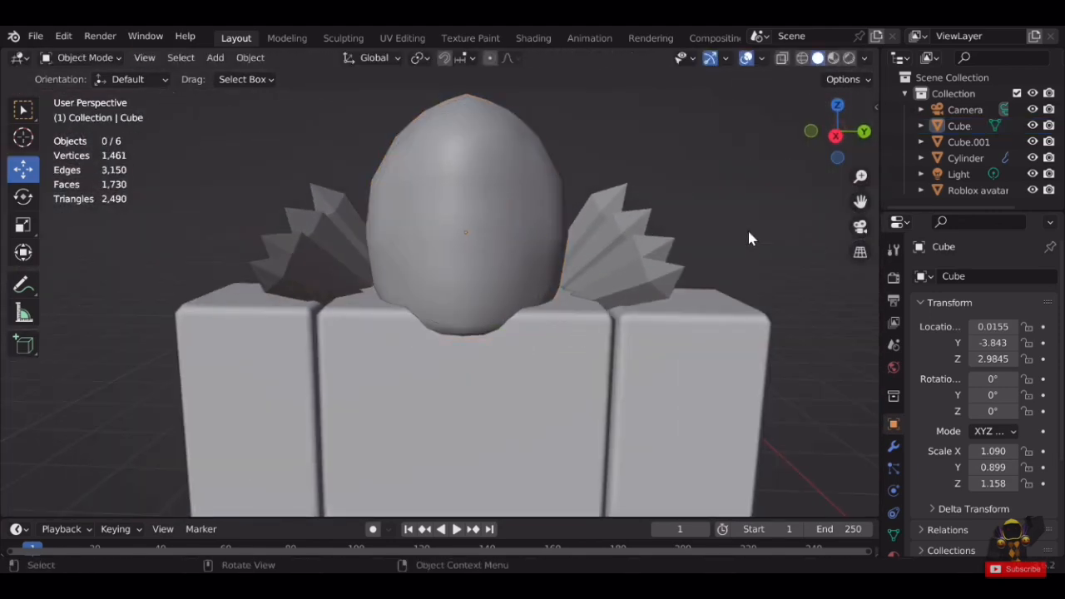
Examine from the back and side how the helmet sits on the avatar's shoulders.
scroll(747, 229, down, 2)
middle_drag(747, 229, 490, 341)
scroll(490, 341, up, 4)
middle_drag(579, 360, 767, 269)
click(450, 320)
drag(767, 269, 707, 268)
click(649, 290)
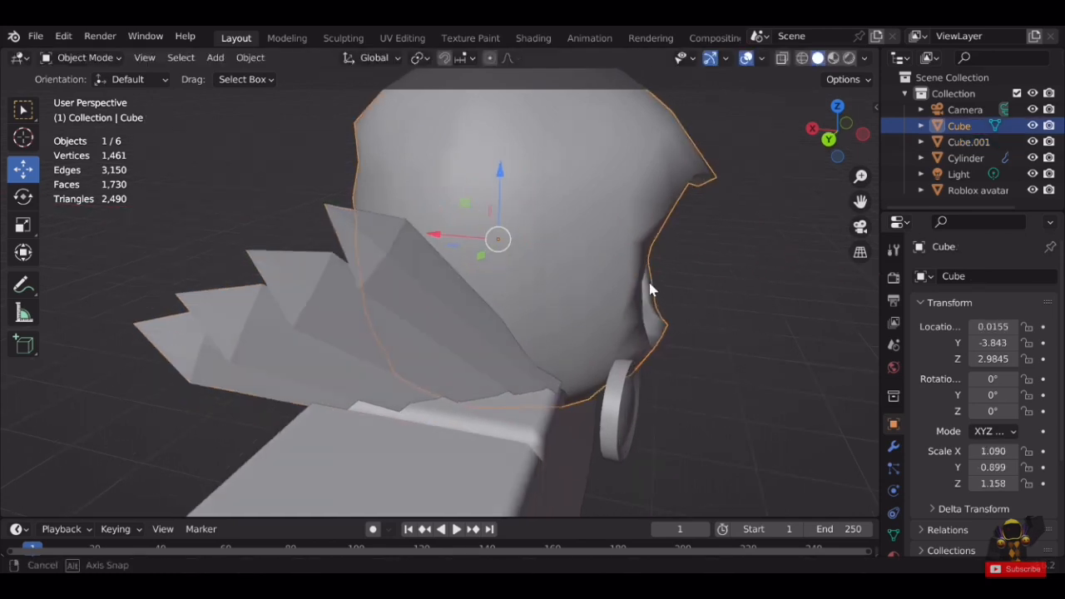
middle_drag(649, 290, 705, 308)
Thicken the discs by moving the selected rear face of the cylinder about 0.08 m along X.
click(562, 349)
scroll(684, 341, up, 3)
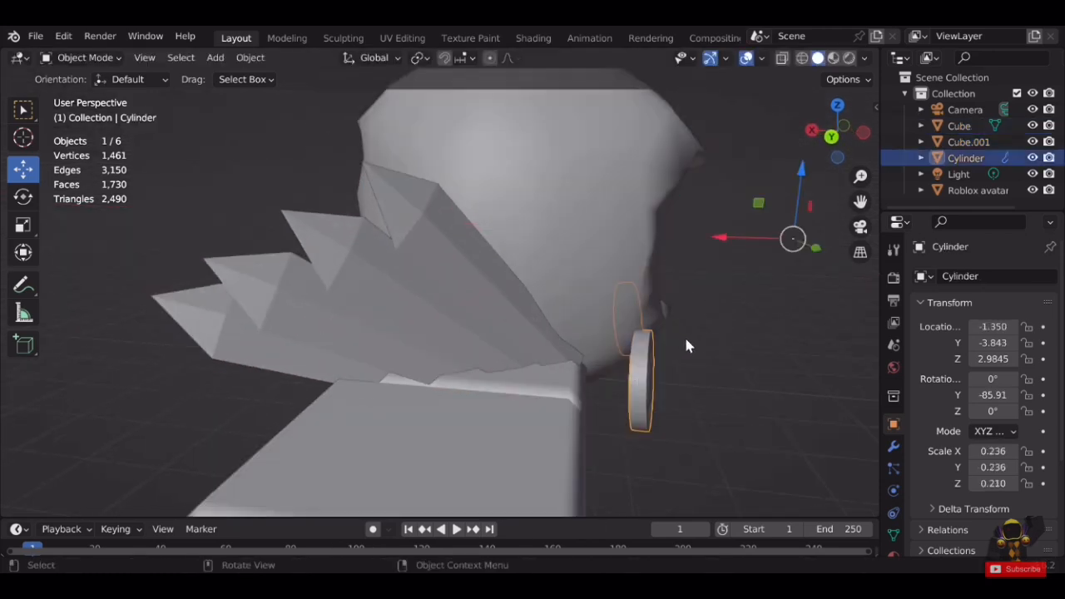
key(Tab)
middle_drag(686, 343, 522, 371)
drag(517, 377, 504, 377)
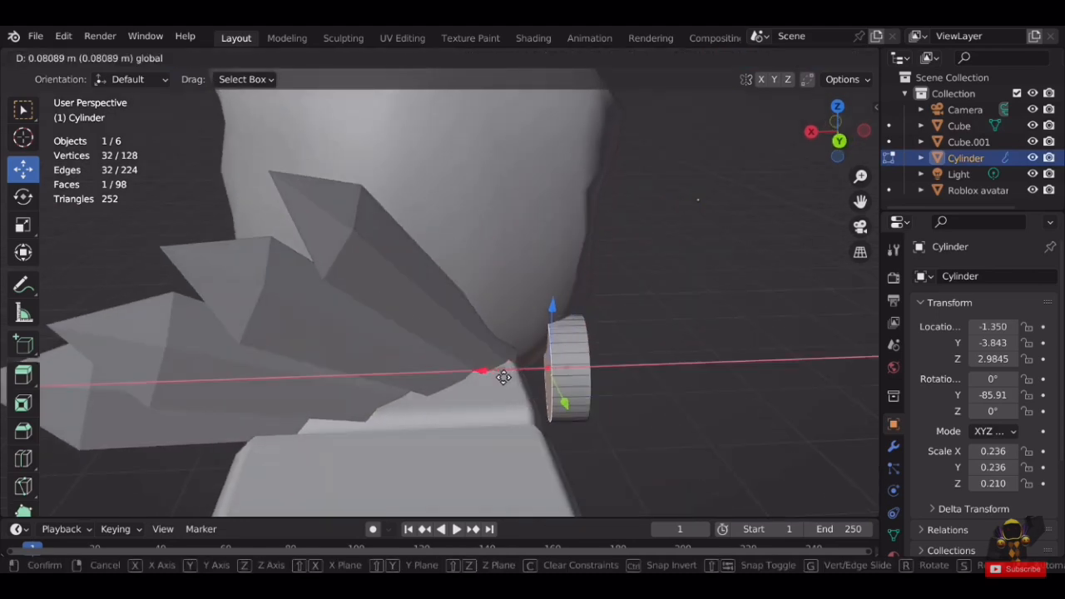
click(501, 377)
key(Tab)
Shift the discs along X to location X -1.234 m.
middle_drag(601, 346, 581, 352)
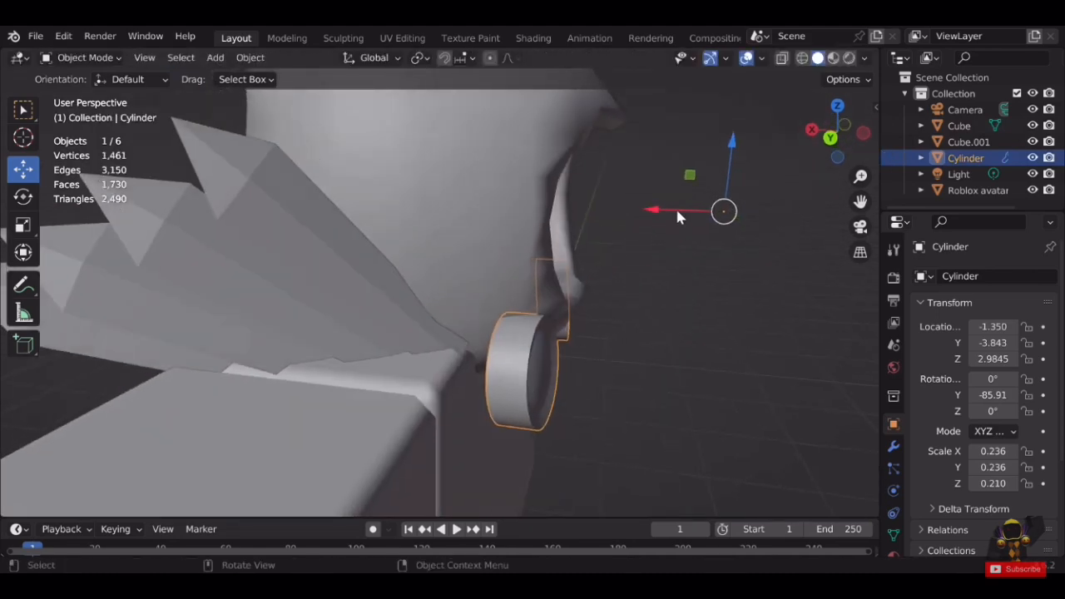
mouse_move(676, 213)
mouse_down()
mouse_move(654, 222)
mouse_move(691, 208)
mouse_up()
middle_drag(691, 209, 642, 286)
Select the entire disc mesh and scale it up uniformly.
key(Tab)
key(s)
click(638, 250)
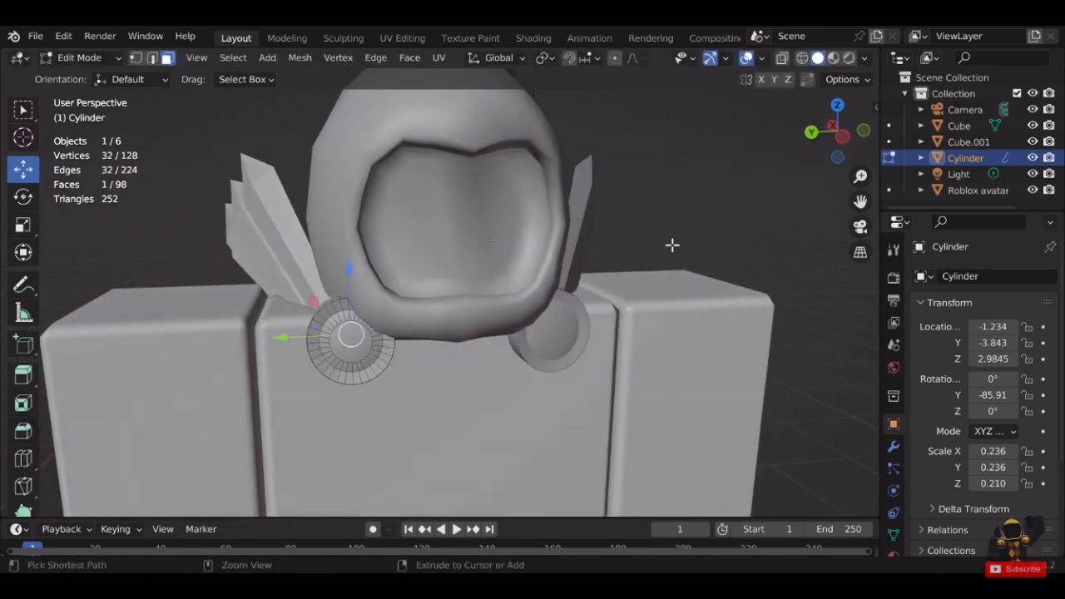
key(s)
click(678, 246)
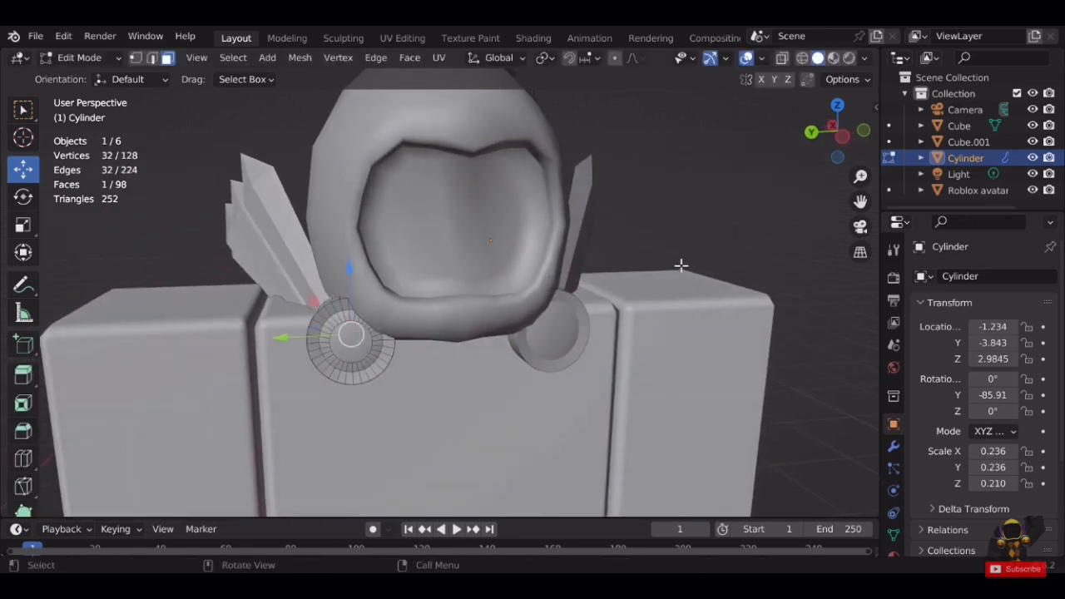
key(s)
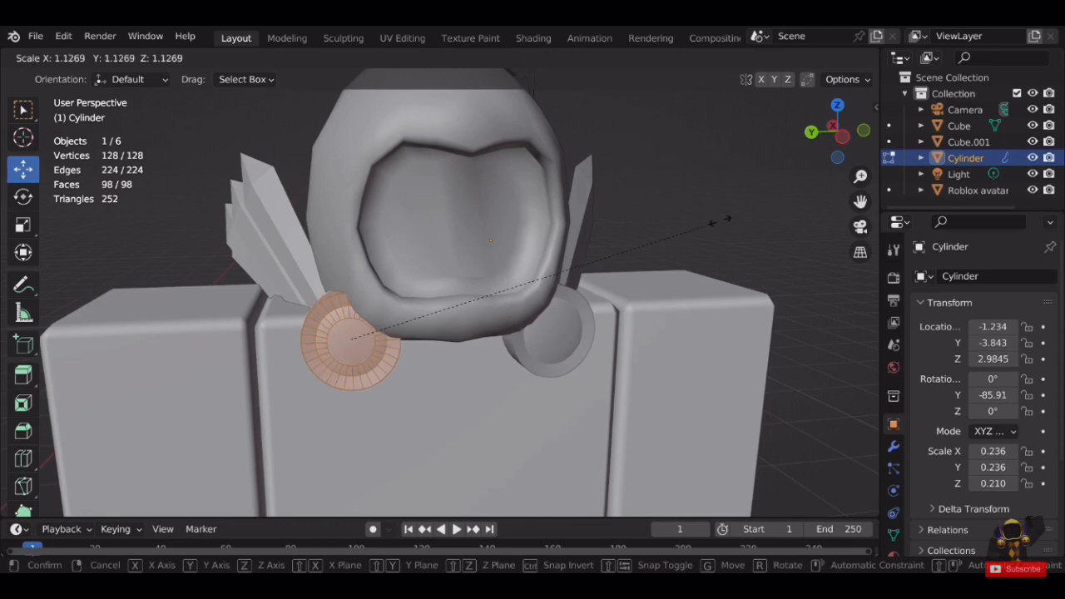
click(764, 210)
Move the disc mesh outward along Y and lower it slightly along Z.
shift+middle_drag(481, 291, 603, 275)
scroll(604, 275, up, 2)
drag(457, 348, 411, 351)
drag(454, 304, 452, 329)
Fine-tune the disc mesh's size, shift it about 0.02 m outward along Y and adjust its height slightly.
scroll(452, 329, down, 4)
key(s)
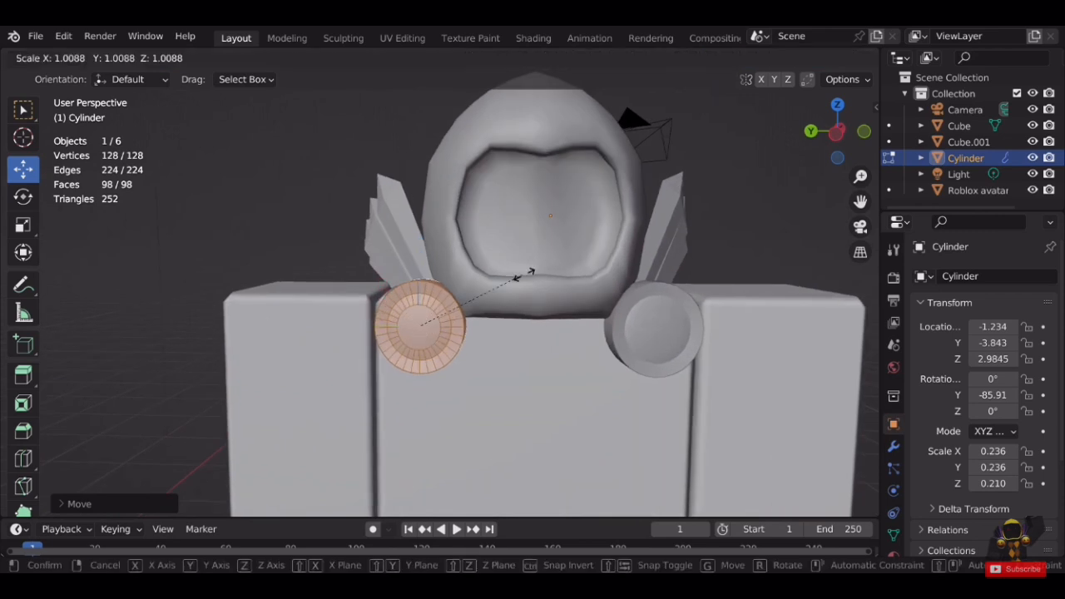
click(529, 276)
drag(425, 297, 392, 332)
key(s)
click(504, 265)
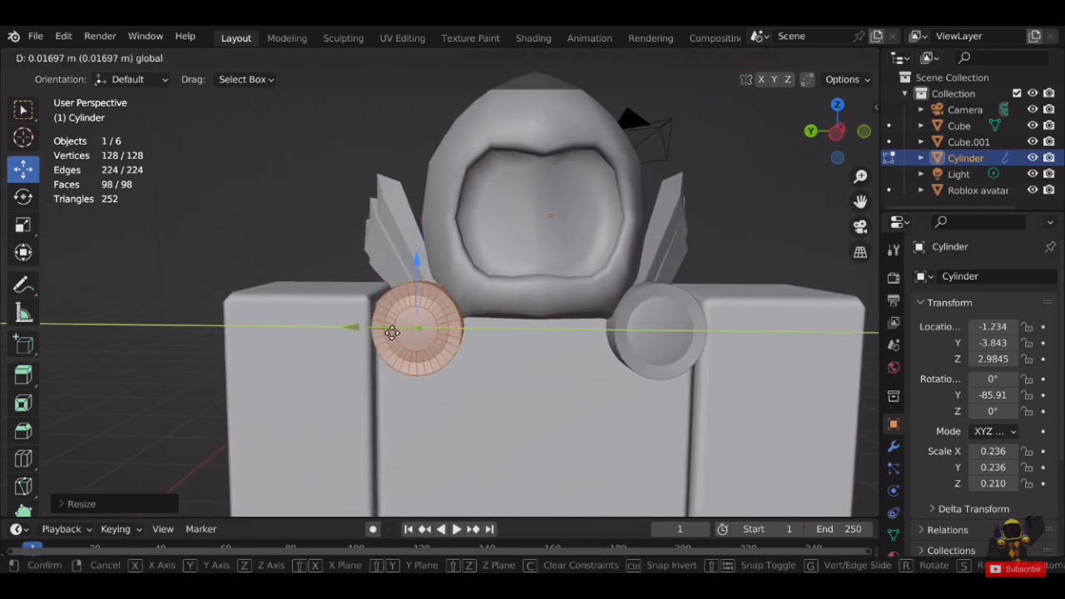
click(395, 332)
scroll(656, 278, down, 6)
scroll(429, 288, up, 4)
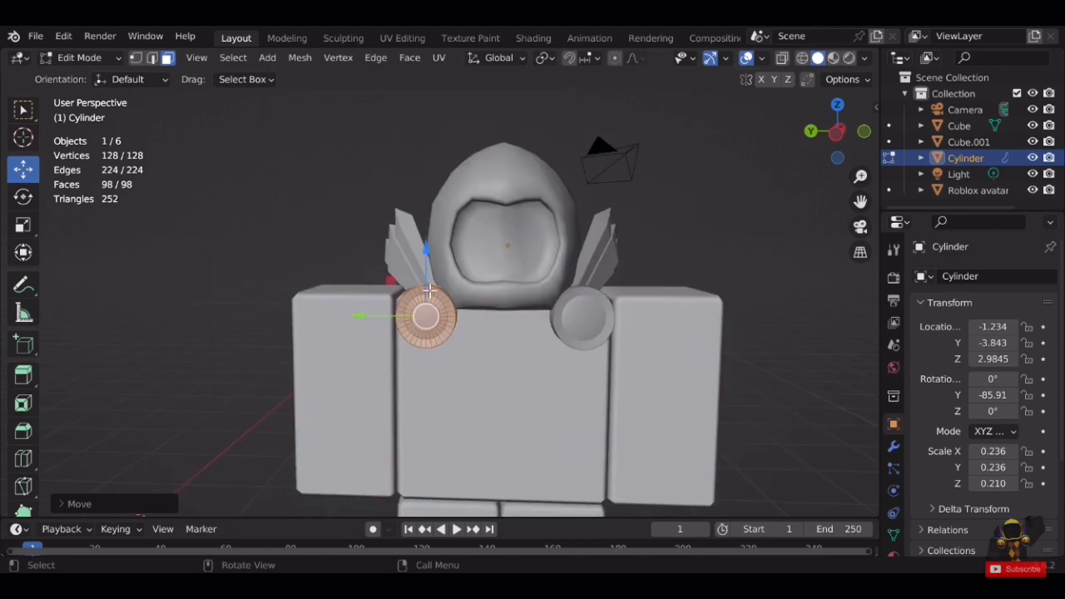
drag(432, 281, 431, 278)
Check the avatar from behind, finish editing the disc mesh and clear the selection.
middle_drag(431, 277, 544, 378)
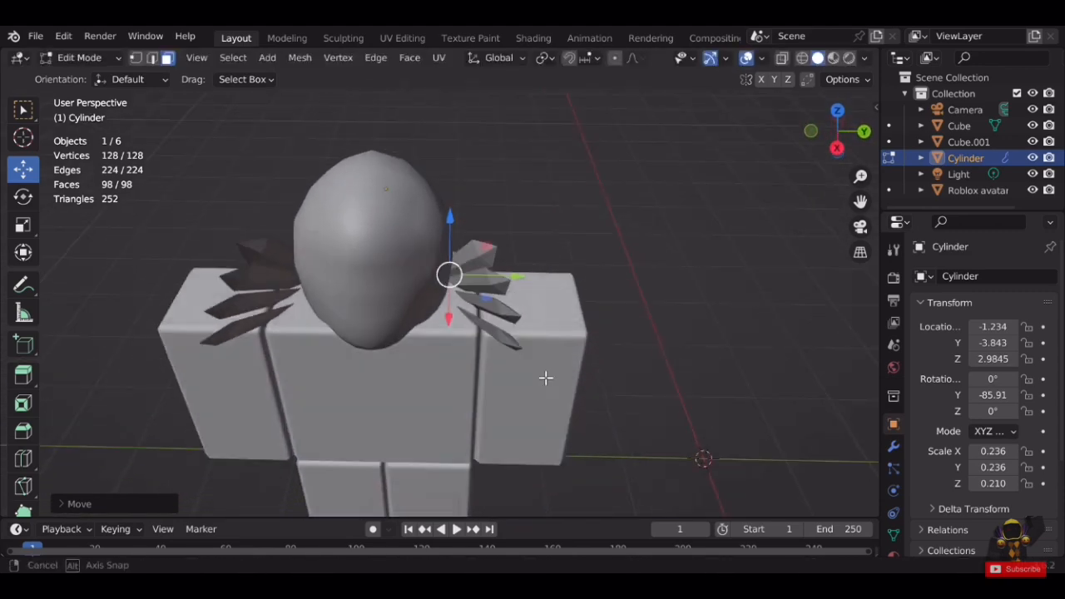
scroll(545, 374, down, 3)
mouse_move(573, 330)
middle_down()
mouse_move(561, 261)
mouse_move(358, 242)
mouse_move(575, 257)
mouse_move(680, 304)
mouse_move(524, 291)
mouse_move(487, 340)
mouse_move(509, 337)
mouse_move(503, 316)
mouse_move(566, 319)
middle_up()
scroll(560, 261, up, 3)
key(Tab)
click(681, 301)
Edit the helmet mesh in vertex selection and lower five vertices of its front bottom rim about 0.03 m along Z.
click(524, 291)
key(Tab)
scroll(511, 274, up, 4)
scroll(503, 316, down, 2)
scroll(565, 319, up, 2)
middle_drag(566, 319, 558, 264)
scroll(546, 300, up, 2)
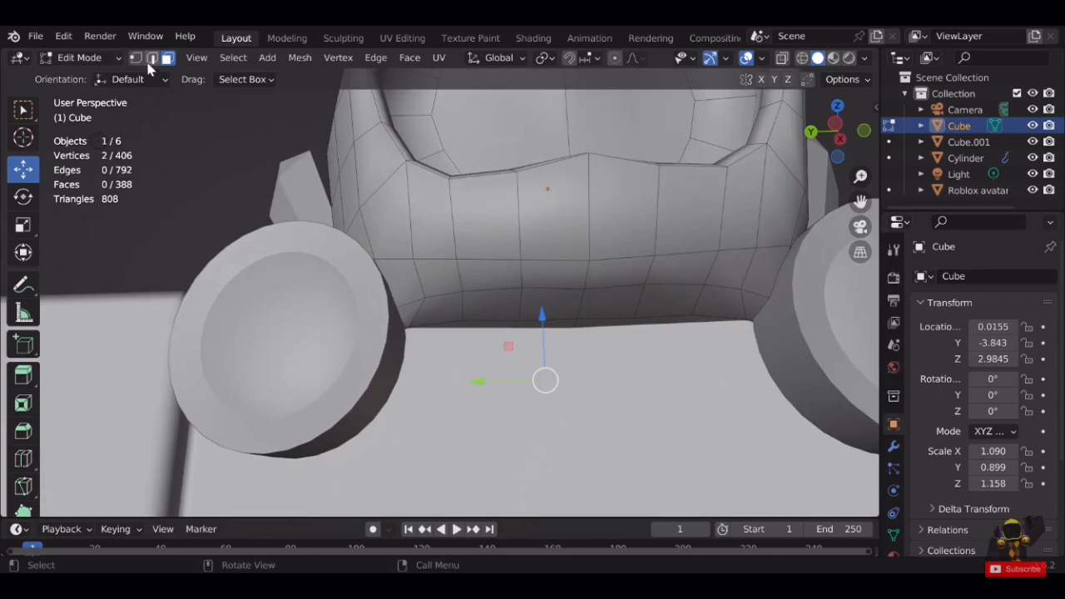
middle_drag(365, 310, 447, 245)
scroll(447, 245, up, 2)
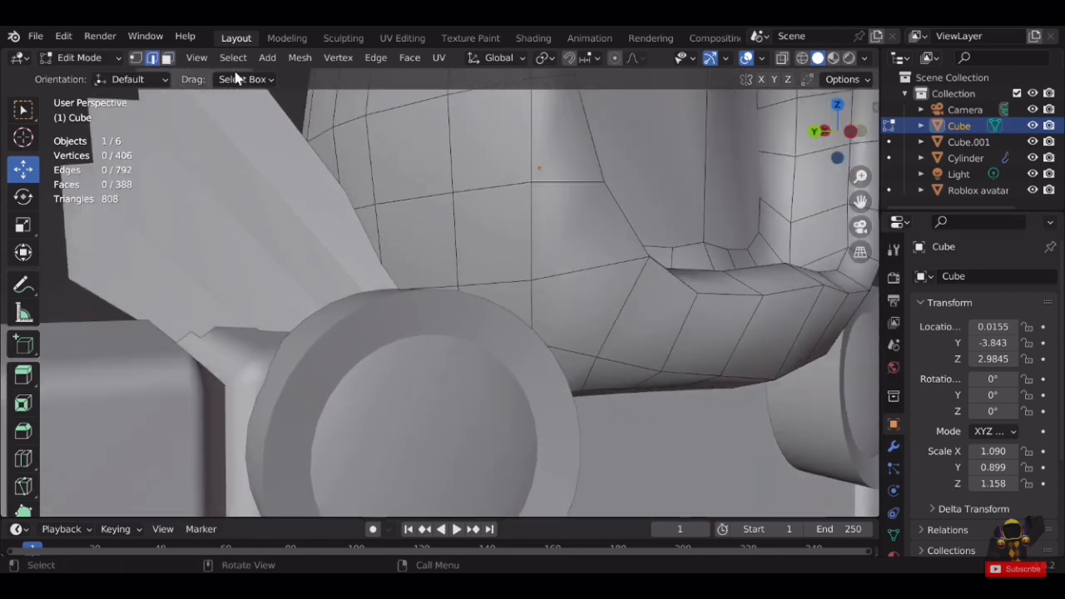
shift+middle_drag(543, 271, 403, 198)
middle_drag(574, 283, 419, 308)
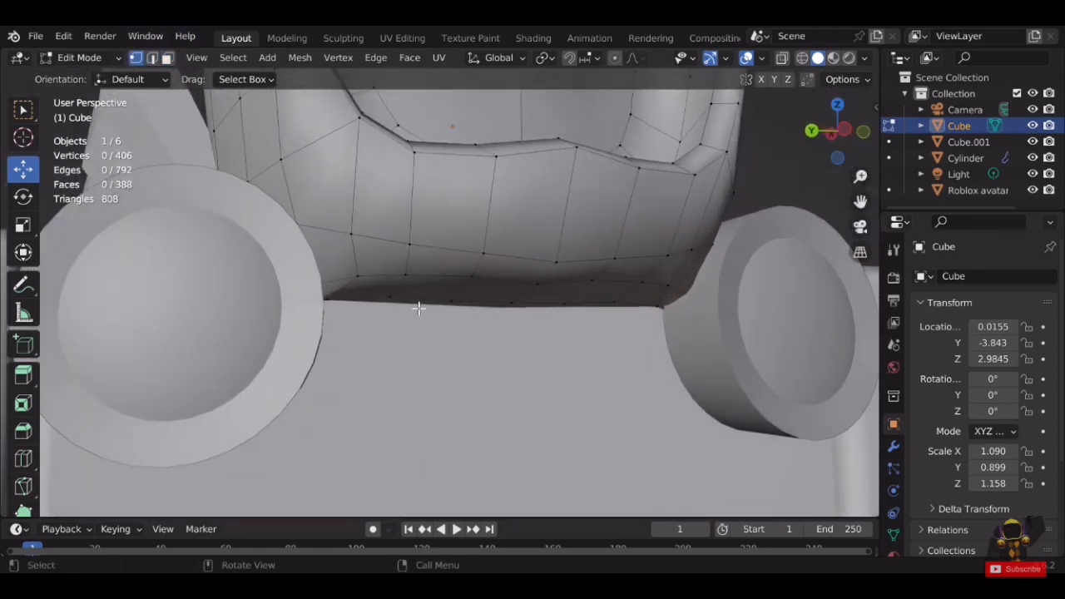
shift+click(642, 290)
middle_drag(642, 290, 483, 297)
key(g)
key(z)
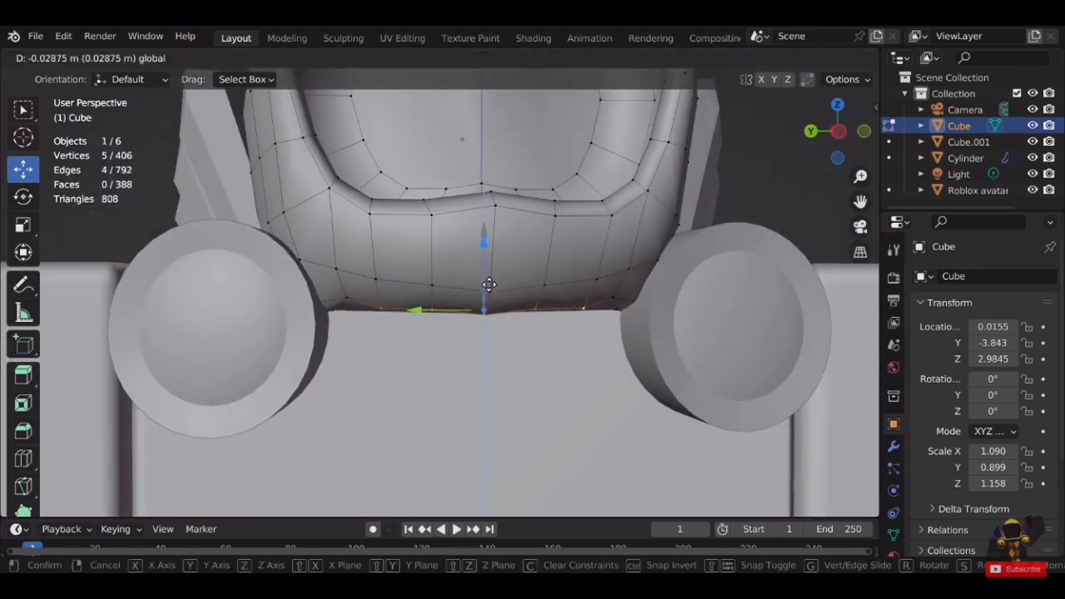
click(489, 283)
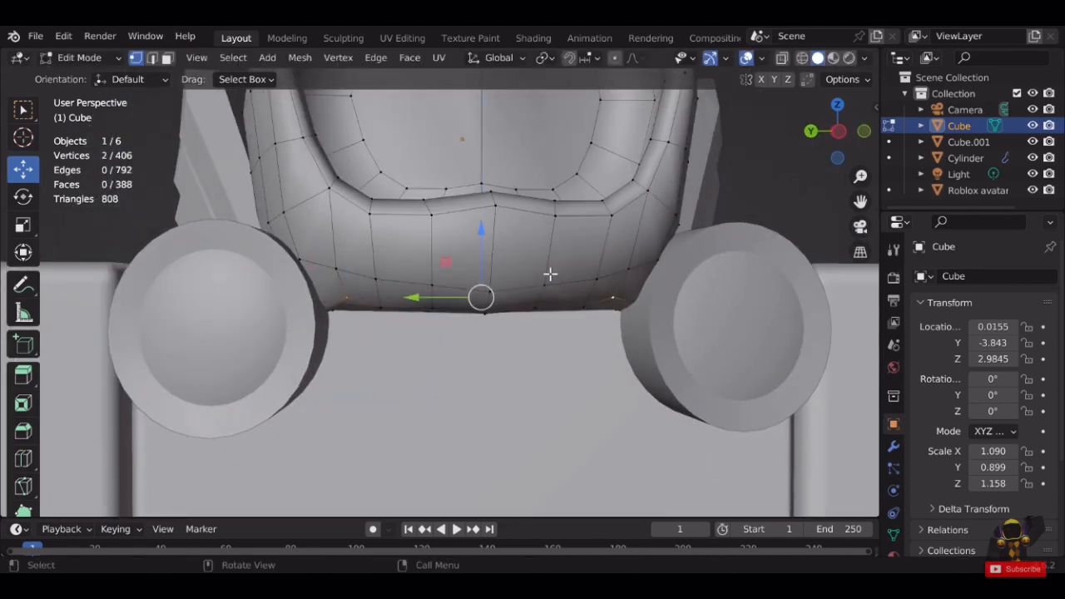
Lower the two vertices flanking the front bottom rim's middle section about 0.024 m along Z.
middle_drag(550, 273, 493, 269)
key(z)
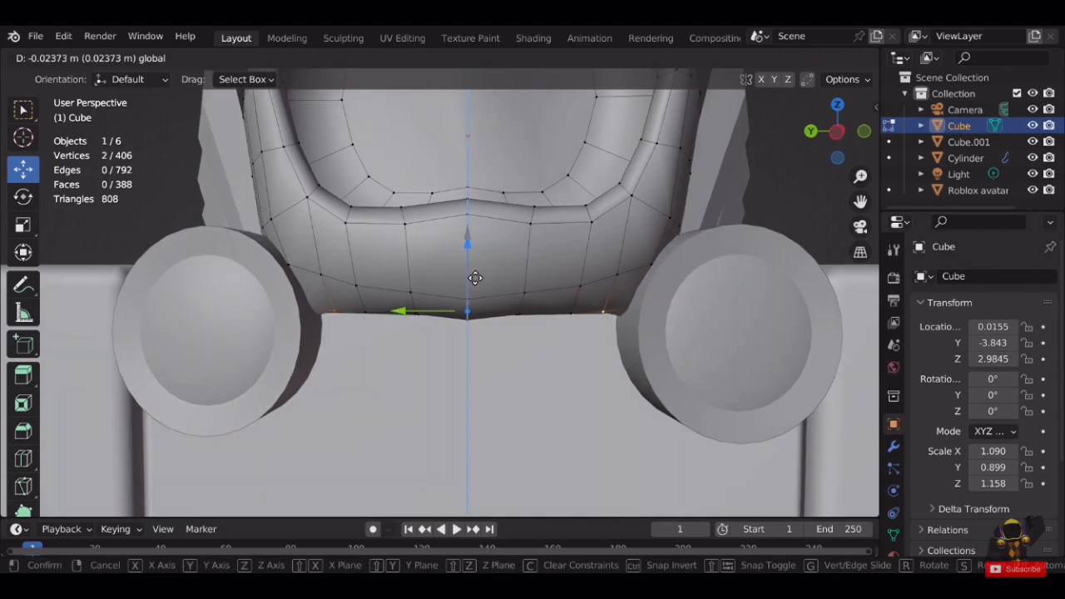
click(474, 277)
Smooth the helmet's front bottom rim by nudging a vertex pair and the centre vertex along Z, and finish editing the mesh.
scroll(527, 252, up, 3)
shift+click(412, 288)
middle_drag(460, 289, 468, 300)
drag(481, 294, 484, 297)
middle_drag(502, 291, 493, 312)
click(488, 289)
drag(485, 308, 486, 302)
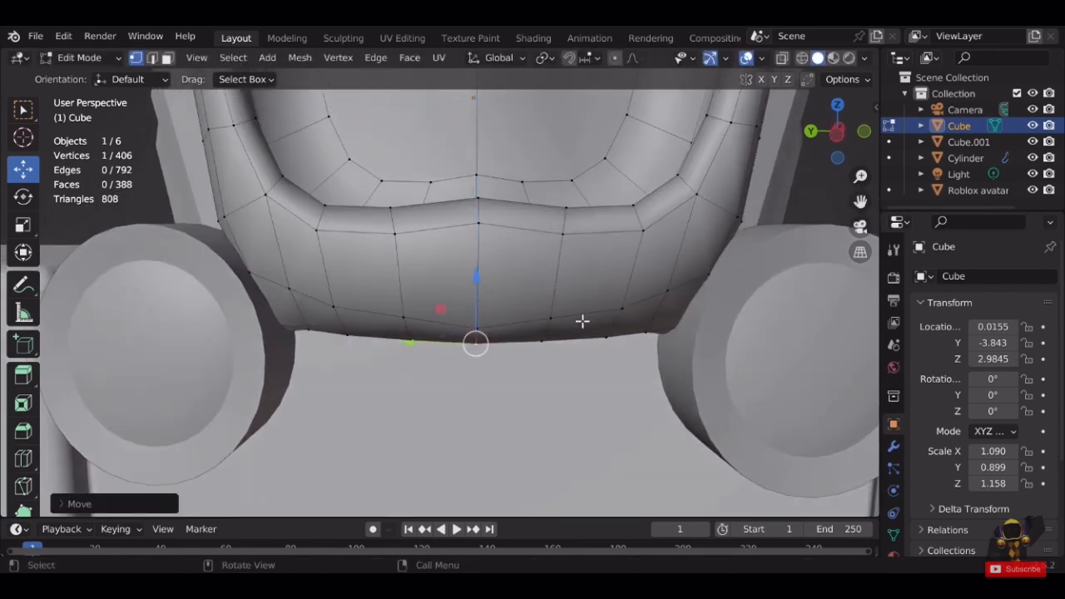
scroll(642, 316, down, 4)
key(Tab)
scroll(732, 224, down, 2)
click(736, 214)
Reopen the helmet mesh and raise a pair of vertices on its lower rim near the discs about 0.04 m along Z.
scroll(592, 232, down, 3)
middle_drag(591, 238, 450, 264)
scroll(450, 264, up, 3)
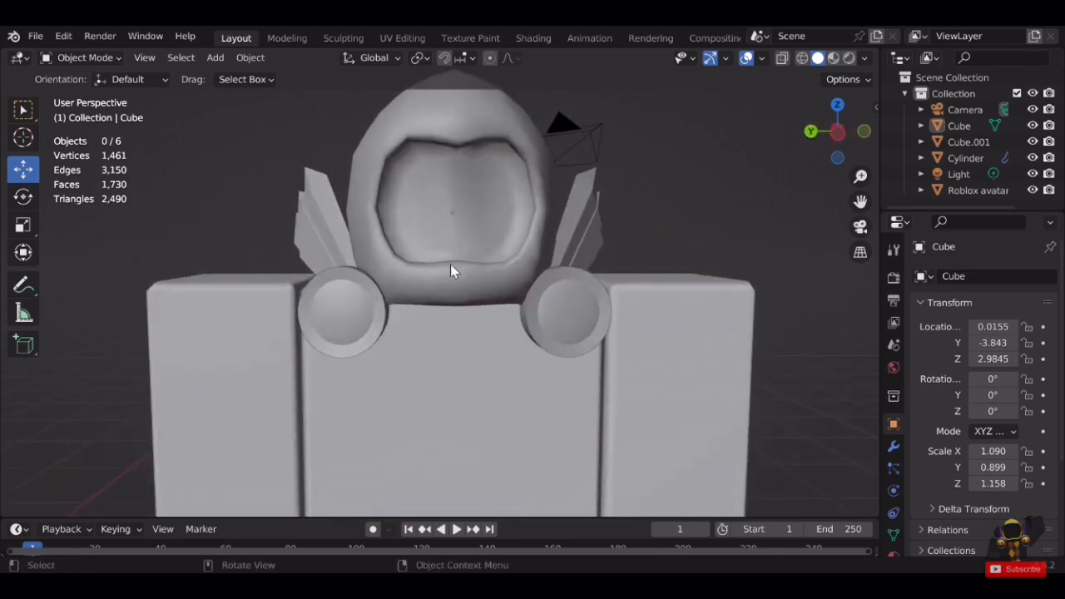
click(449, 265)
scroll(488, 268, up, 3)
key(Tab)
scroll(406, 320, up, 2)
middle_drag(406, 319, 666, 336)
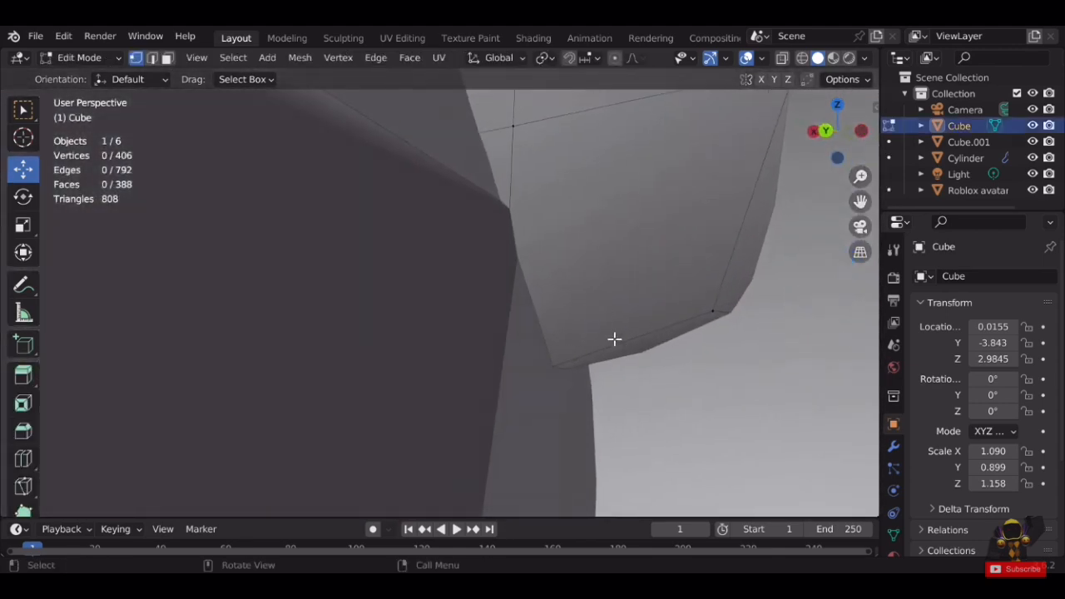
middle_drag(674, 295, 382, 309)
shift+click(213, 320)
middle_drag(213, 321, 620, 269)
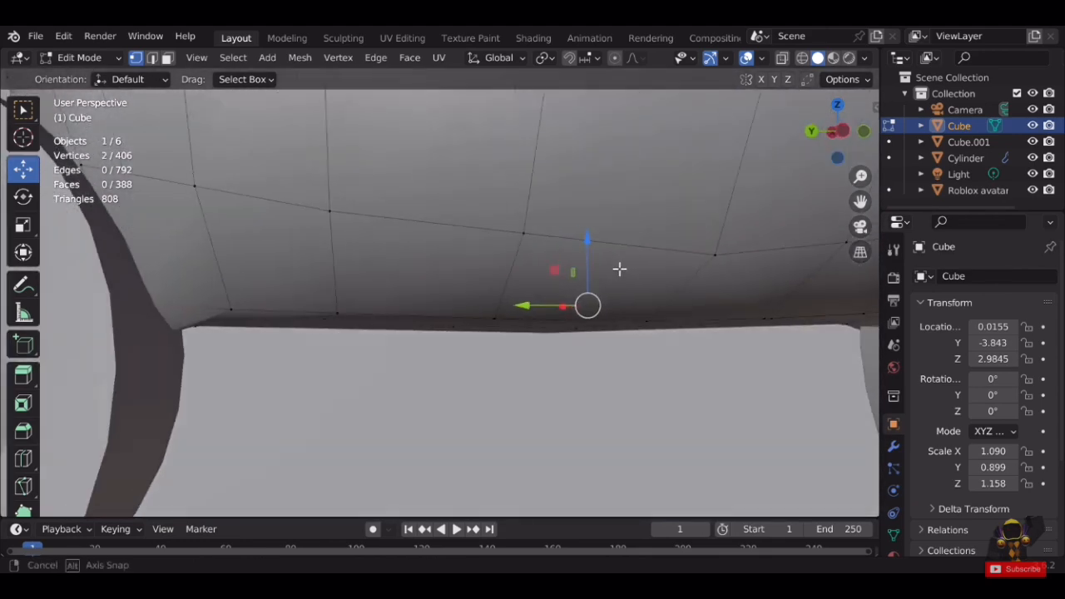
scroll(620, 269, down, 4)
drag(514, 275, 516, 264)
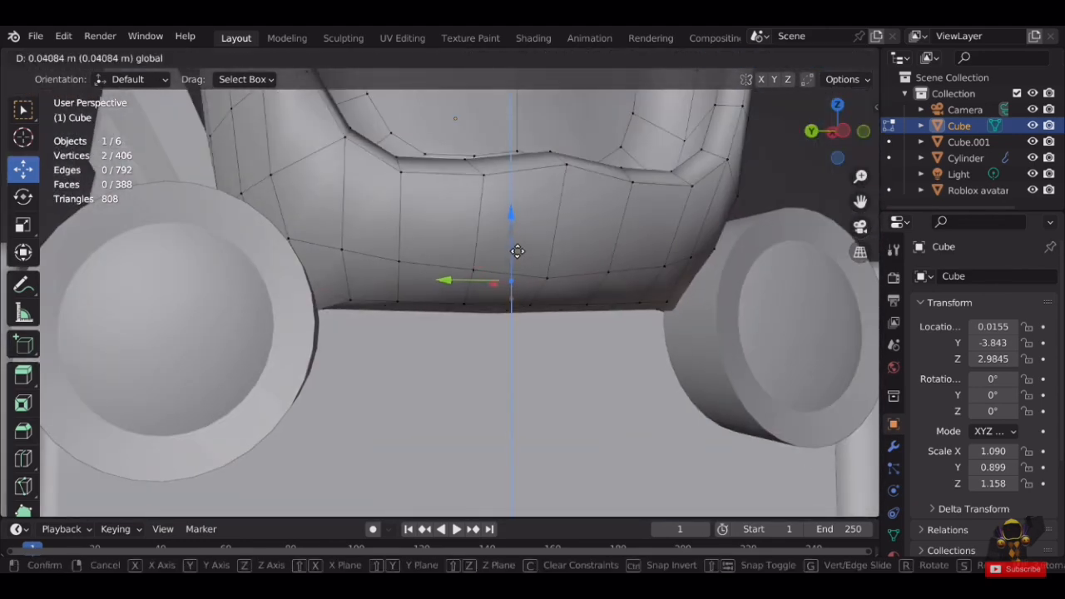
click(518, 257)
Raise another pair of vertices on the helmet's lower rim slightly along Z and finish editing the mesh.
middle_drag(518, 257, 670, 370)
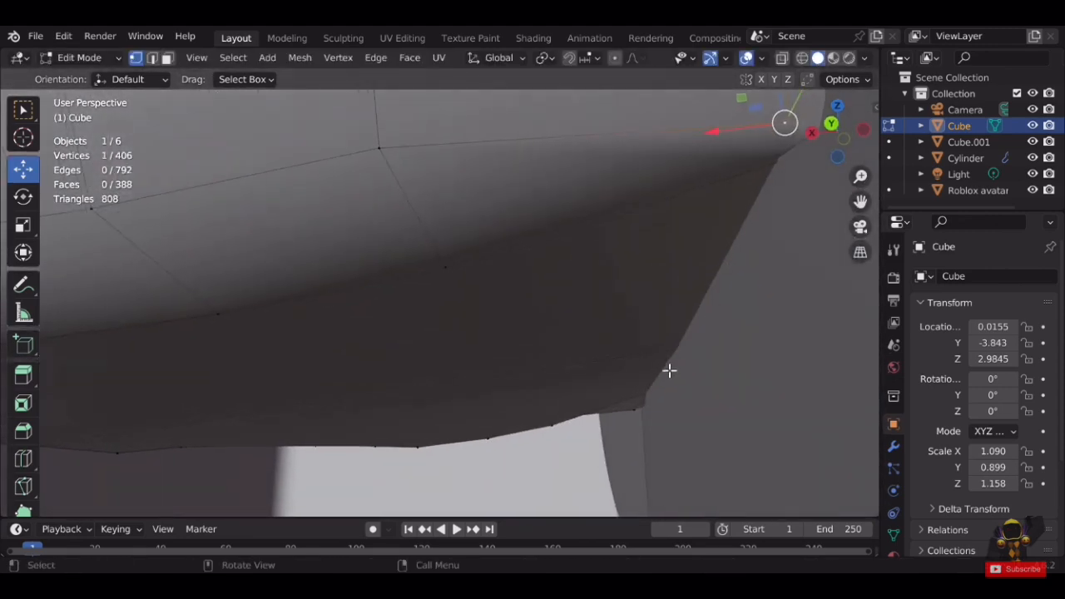
shift+click(640, 415)
middle_drag(640, 415, 522, 283)
scroll(463, 352, down, 7)
scroll(523, 283, up, 2)
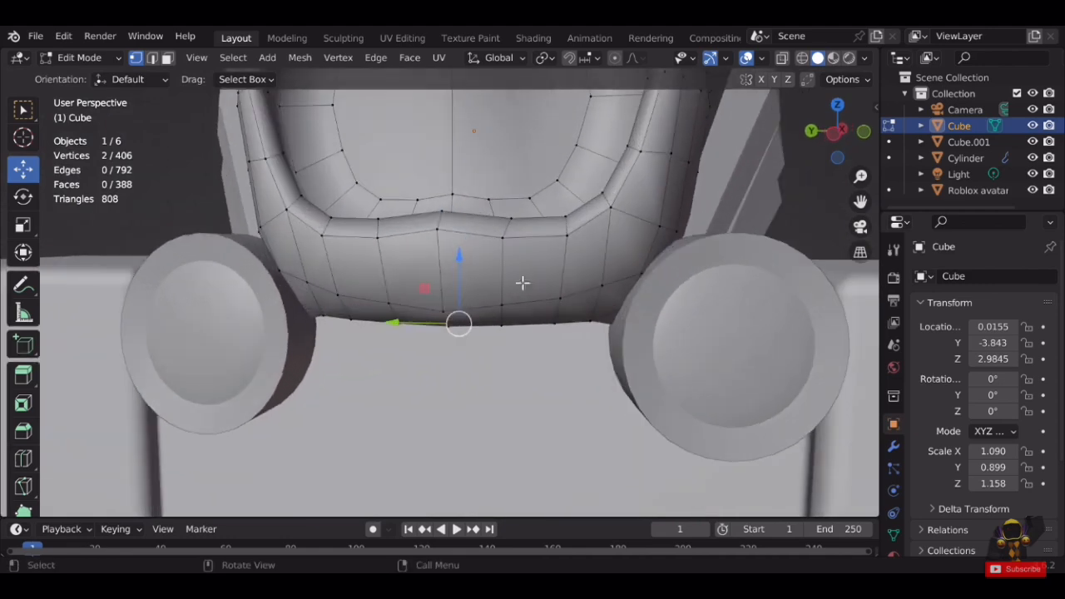
drag(462, 283, 468, 267)
middle_drag(529, 284, 550, 350)
scroll(549, 297, down, 4)
key(Tab)
click(775, 193)
Examine the fitted helmet, discs and blade fans on the avatar from several sides.
scroll(520, 230, down, 3)
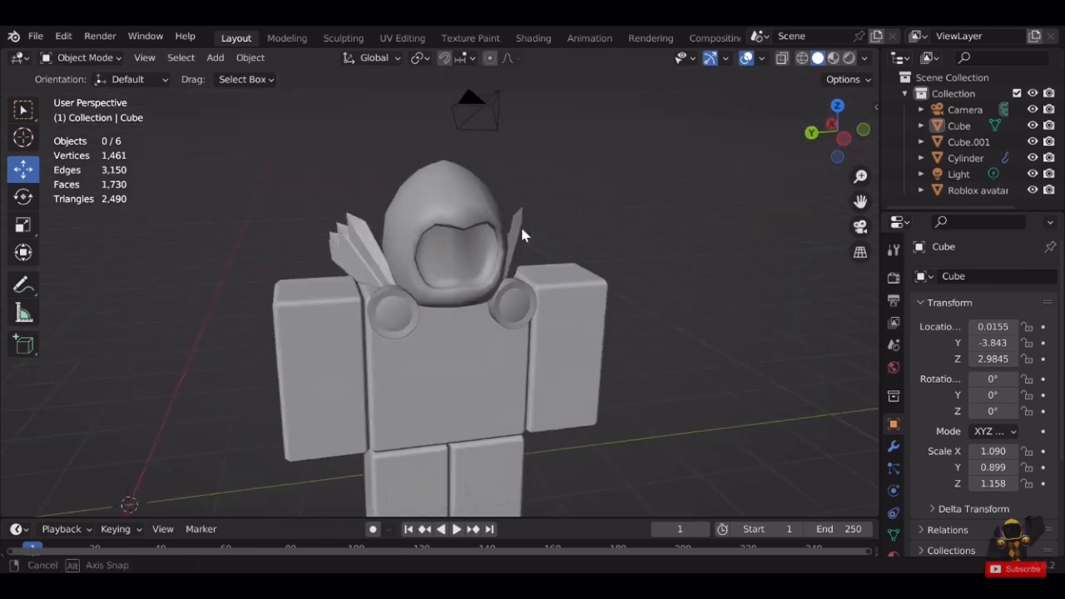
middle_drag(520, 230, 447, 225)
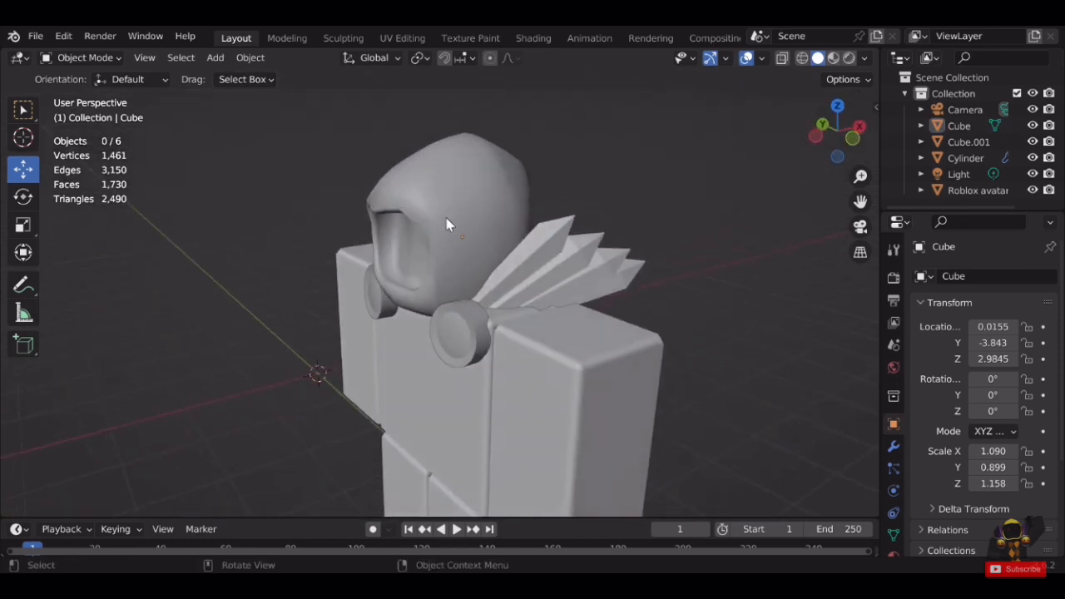
click(683, 169)
middle_drag(683, 170, 603, 205)
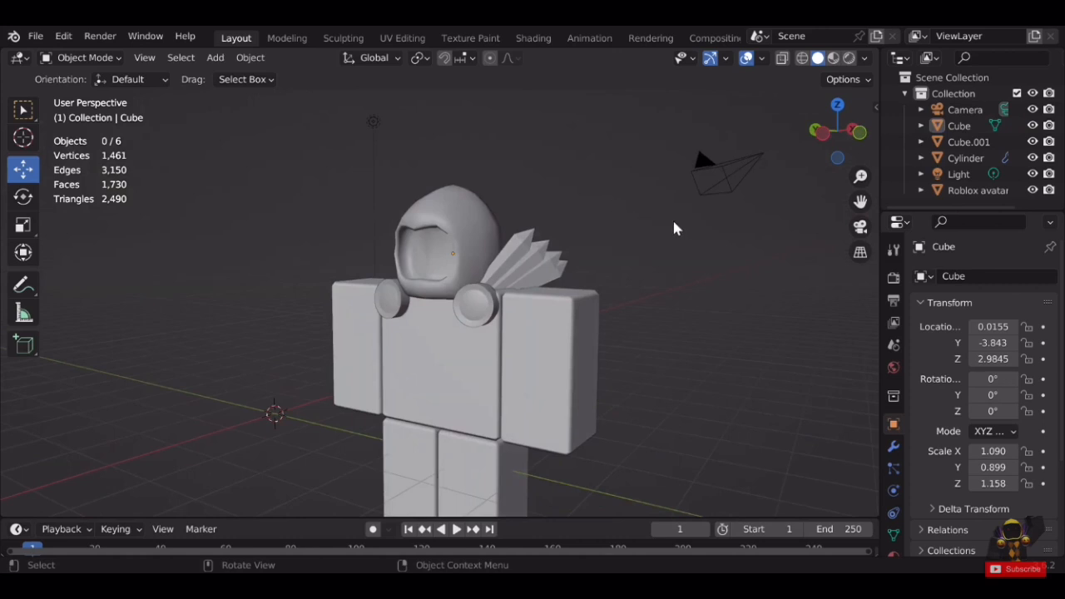
middle_drag(674, 228, 699, 222)
scroll(579, 239, up, 3)
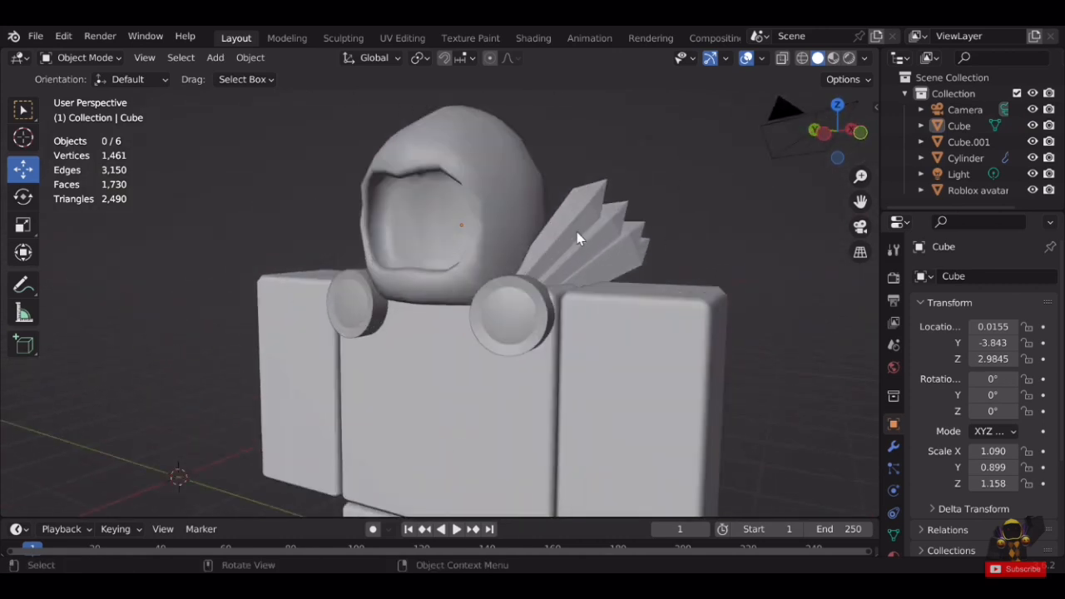
Compare the helmet, discs and blade fans with the whole avatar's proportions, from near and far.
scroll(580, 239, down, 2)
middle_drag(580, 239, 535, 230)
scroll(647, 240, down, 3)
scroll(563, 265, up, 4)
scroll(559, 257, down, 4)
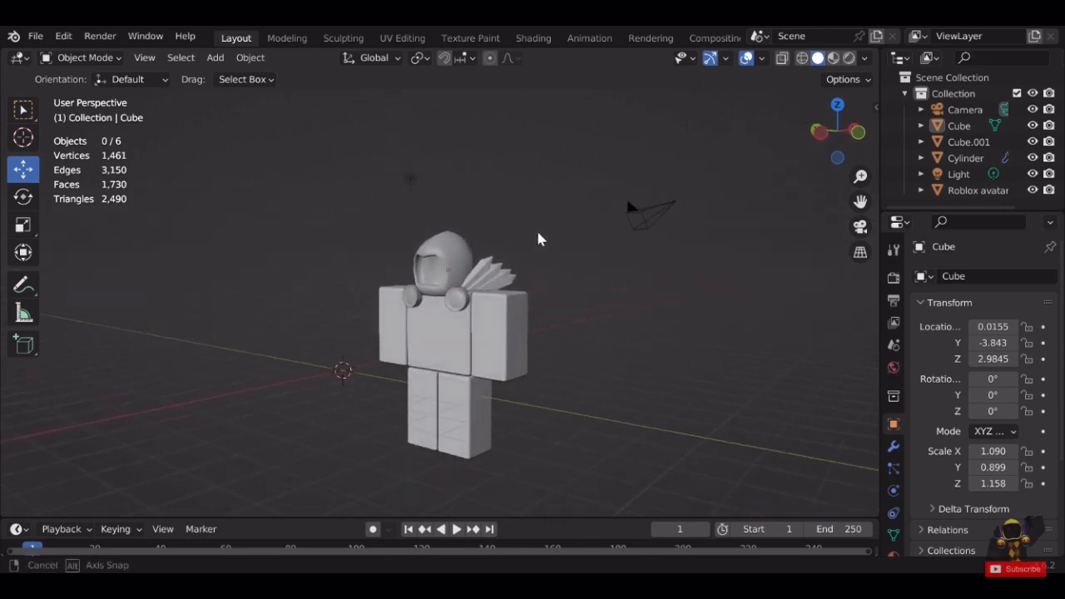
scroll(550, 262, up, 4)
shift+middle_drag(566, 290, 552, 250)
scroll(552, 249, down, 2)
scroll(552, 249, down, 1)
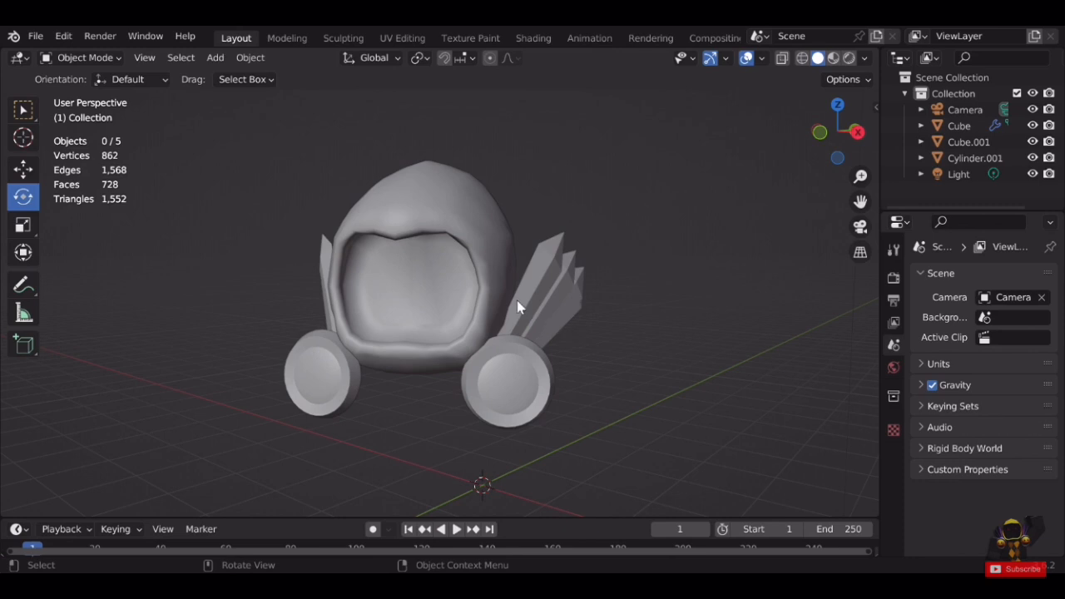
Separate the recessed inner faces of the helmet's face opening into their own object and finish editing the mesh.
scroll(516, 307, up, 2)
middle_drag(517, 307, 689, 310)
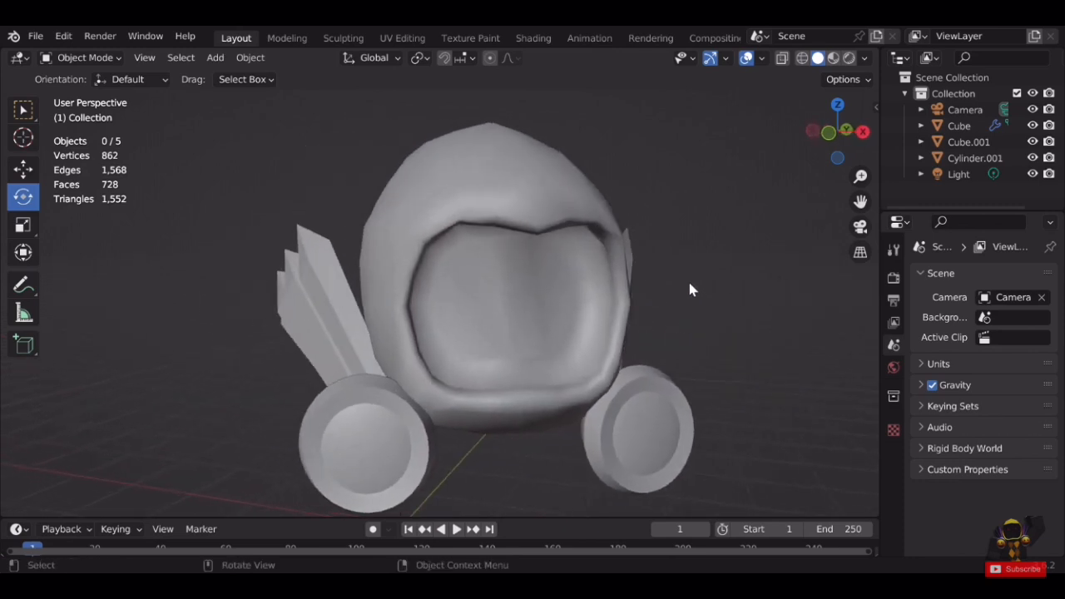
click(554, 202)
middle_drag(565, 202, 403, 137)
scroll(605, 218, up, 2)
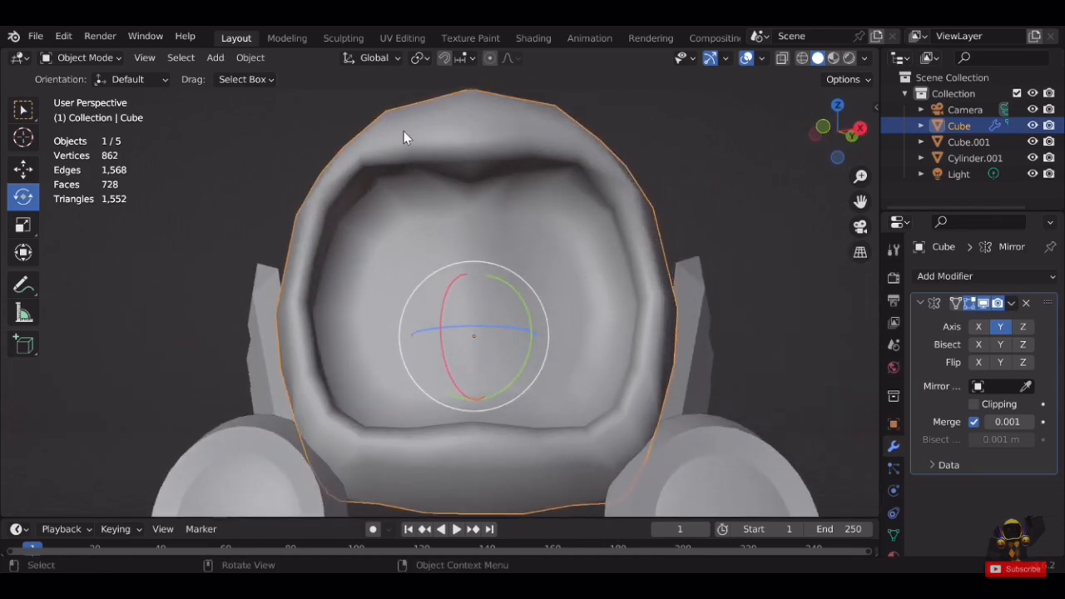
middle_drag(464, 254, 535, 270)
key(Tab)
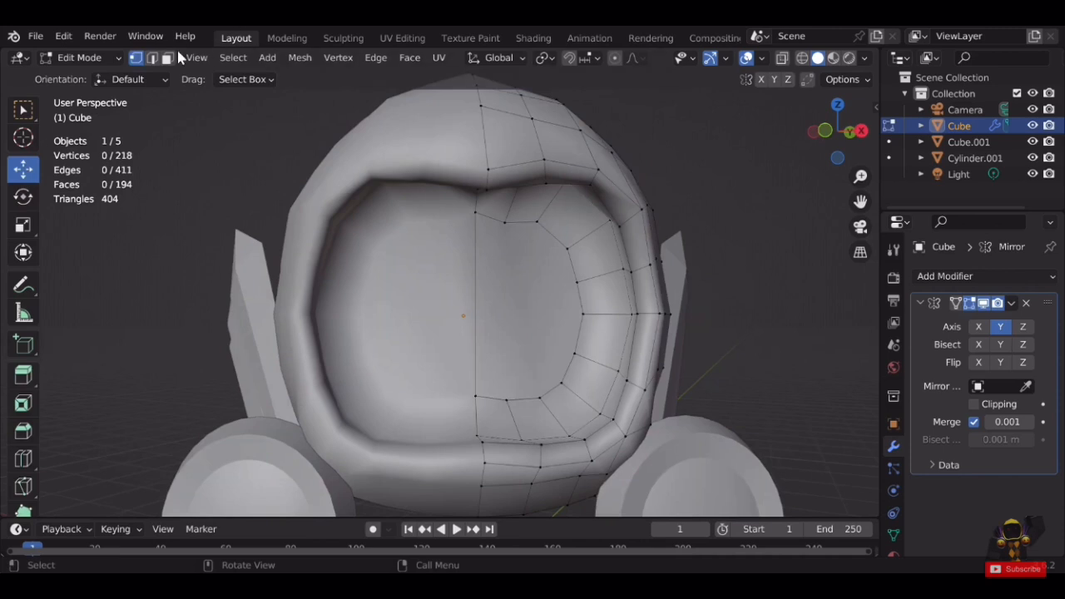
scroll(502, 238, up, 3)
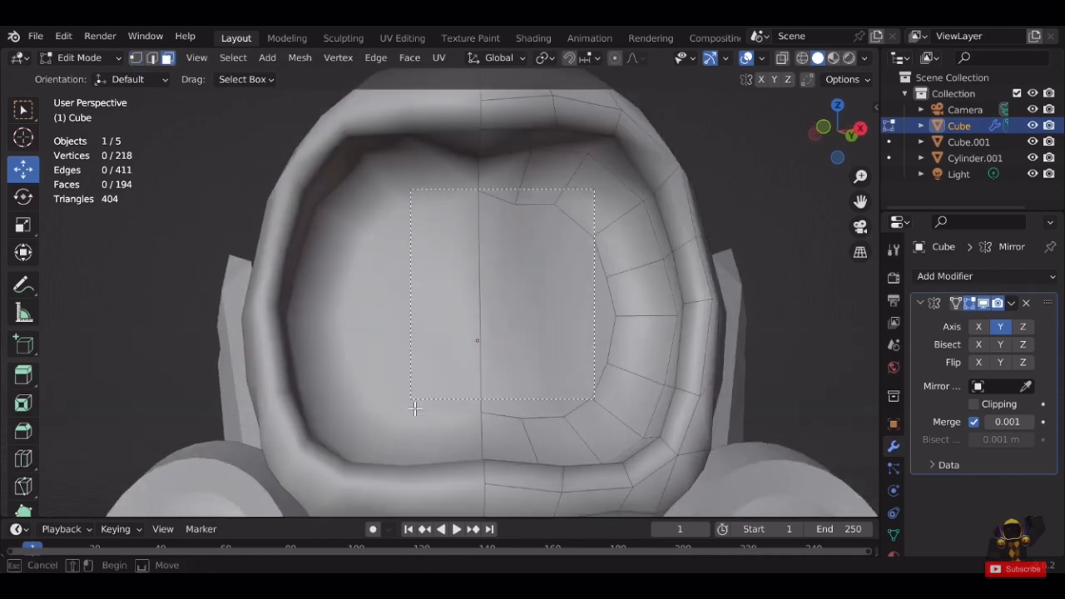
drag(401, 442, 401, 442)
middle_drag(507, 391, 562, 357)
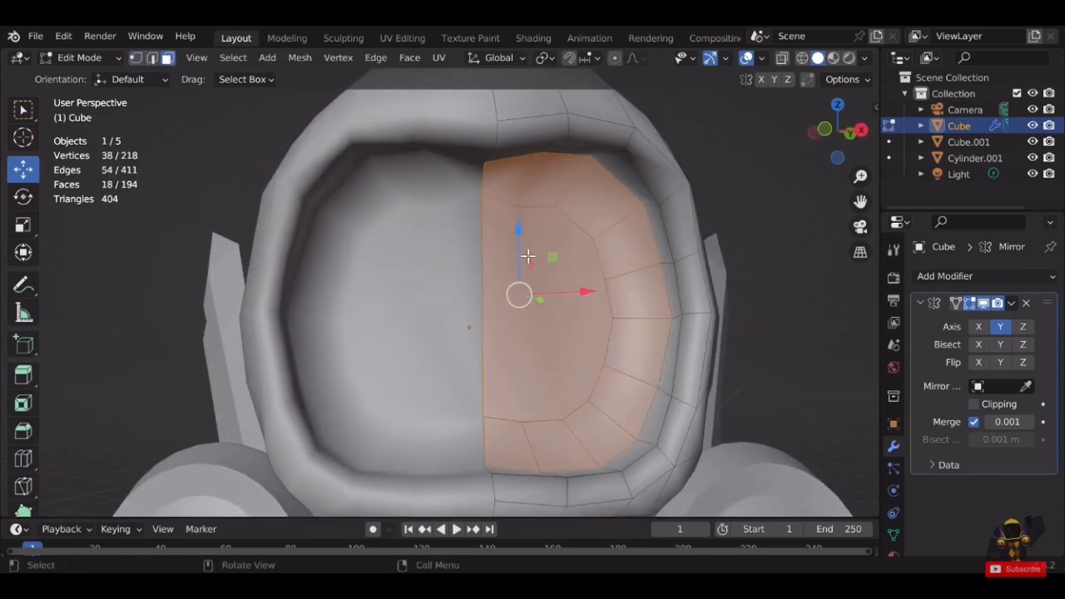
middle_drag(574, 273, 507, 237)
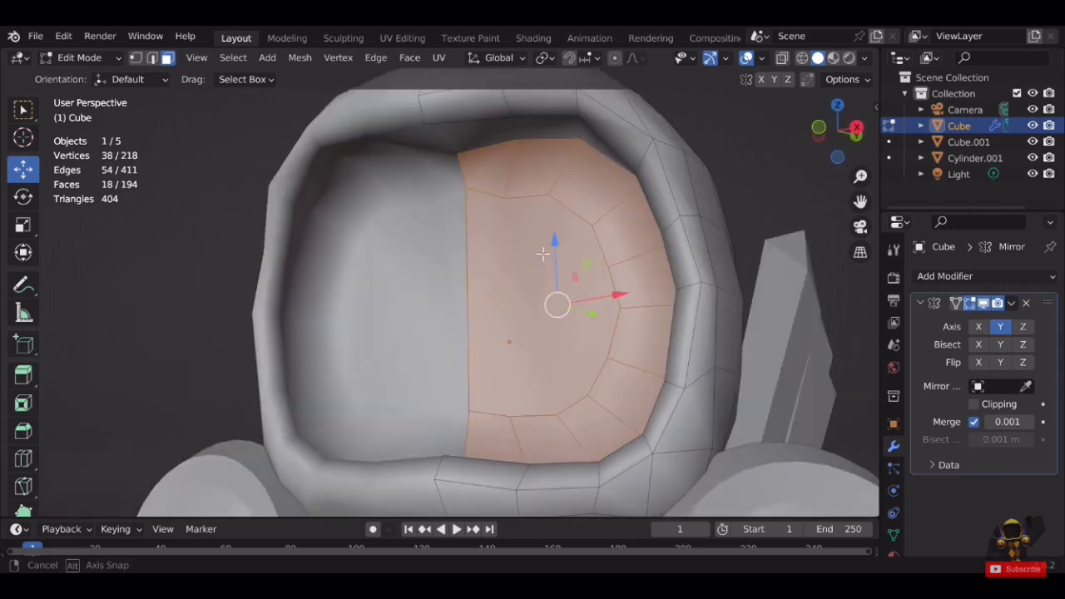
right_click(503, 231)
middle_drag(718, 184, 522, 266)
right_click(522, 266)
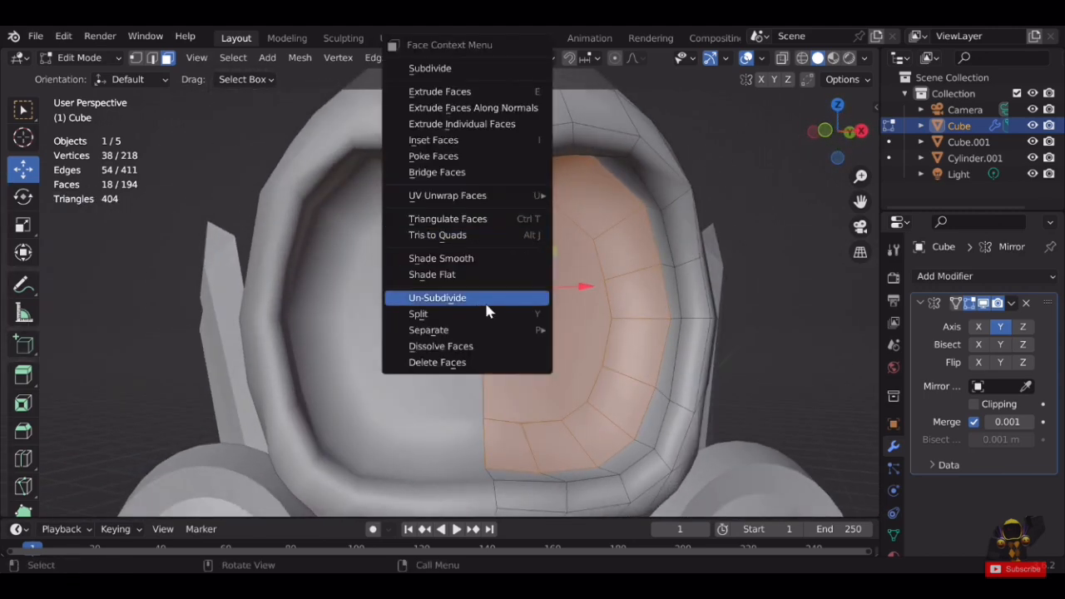
mouse_move(461, 331)
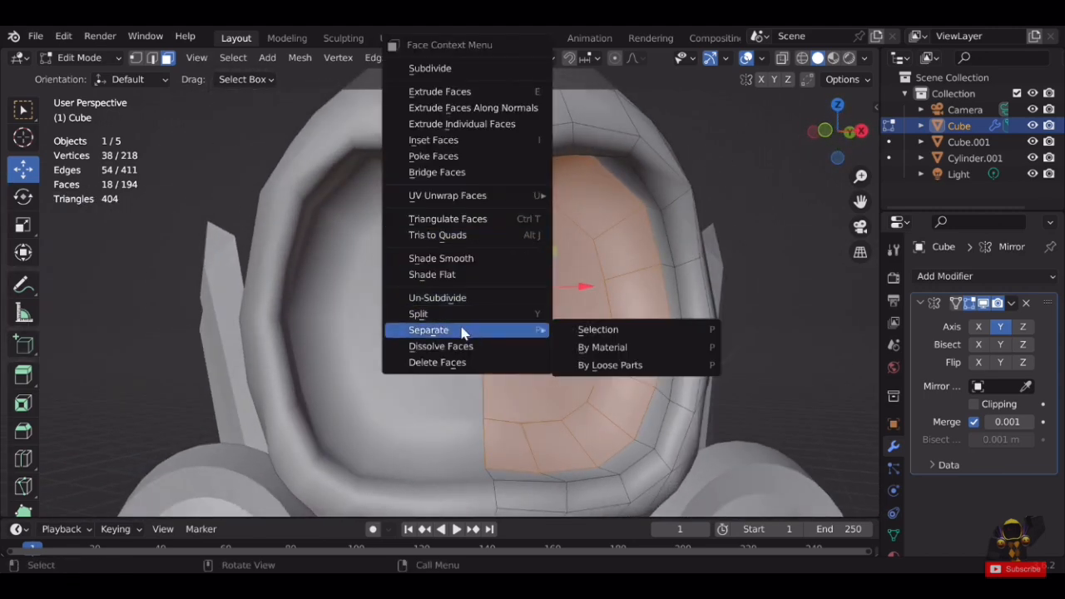
click(600, 331)
middle_drag(529, 289, 549, 288)
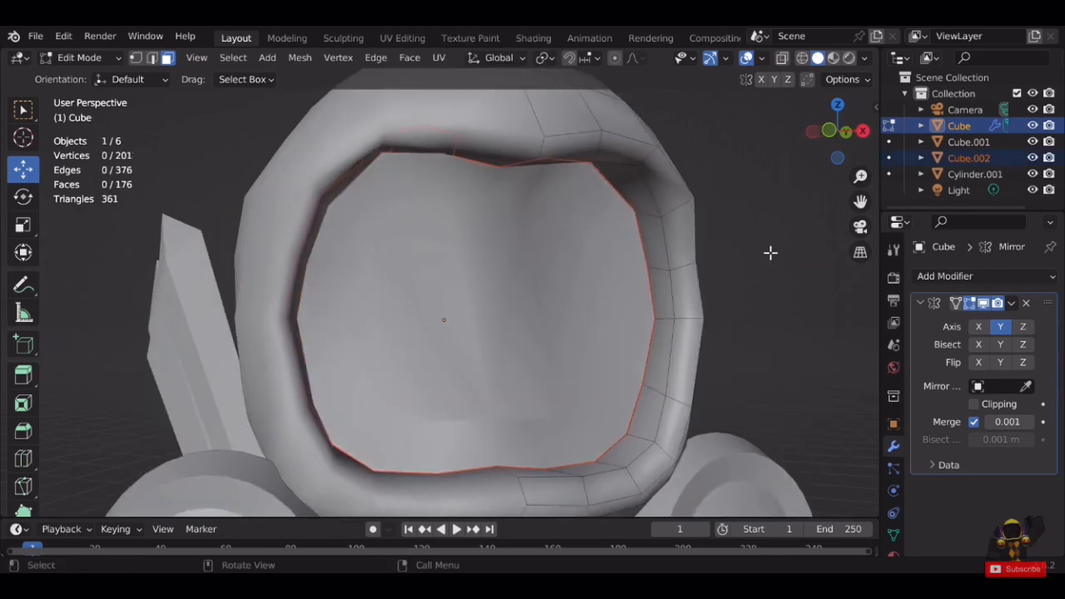
key(Tab)
Join the separated inner face panel back into the helmet object and clear the selection.
click(558, 242)
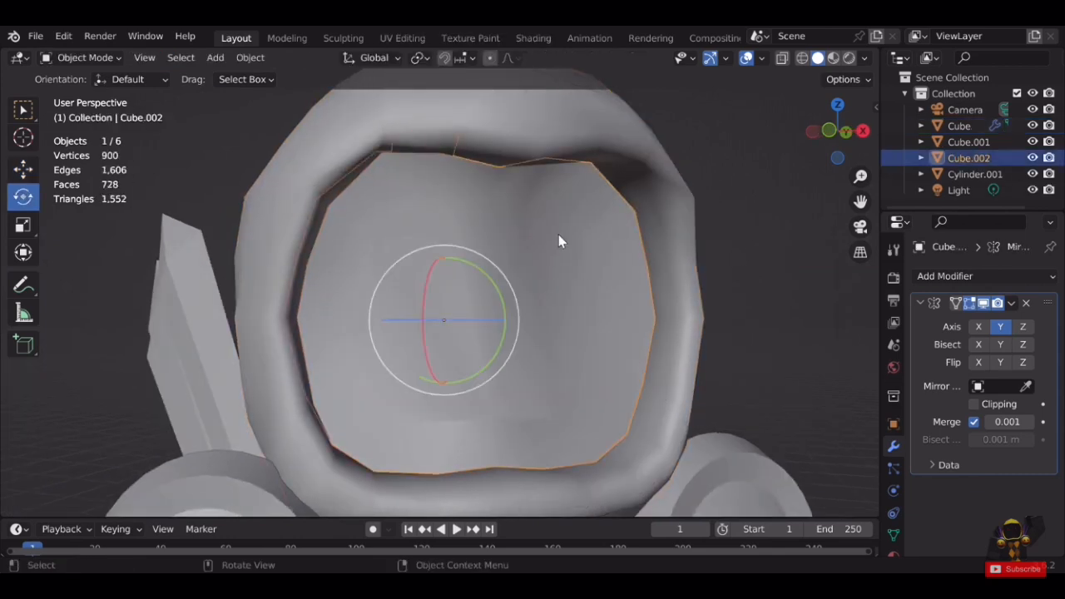
shift+click(626, 143)
middle_drag(625, 143, 539, 202)
right_click(412, 336)
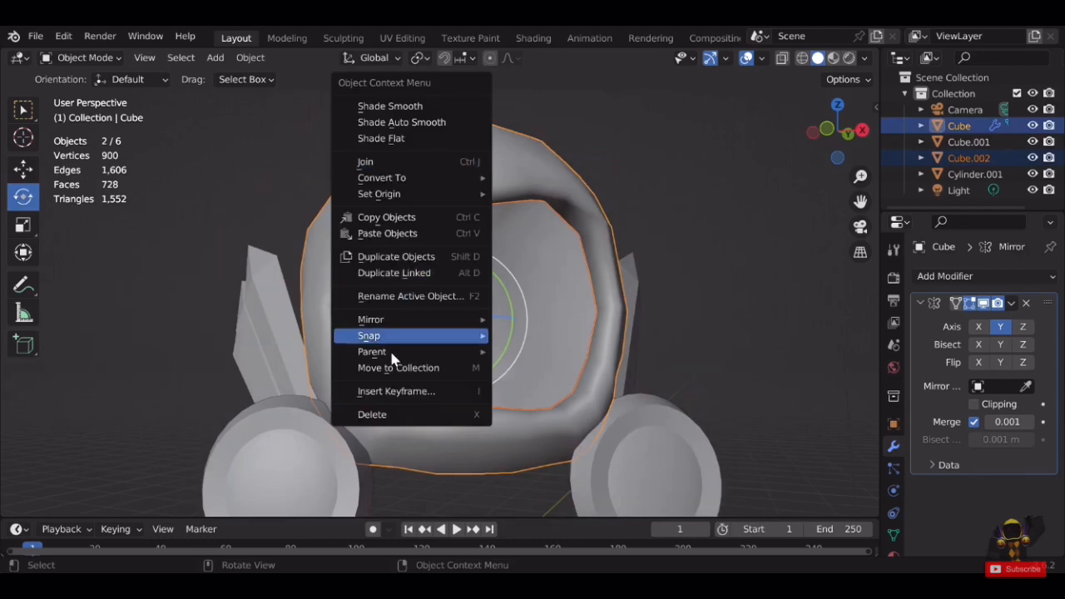
click(385, 158)
click(703, 227)
Separate the ring of rim faces around the helmet's face opening into its own object and finish editing the mesh.
scroll(689, 227, up, 3)
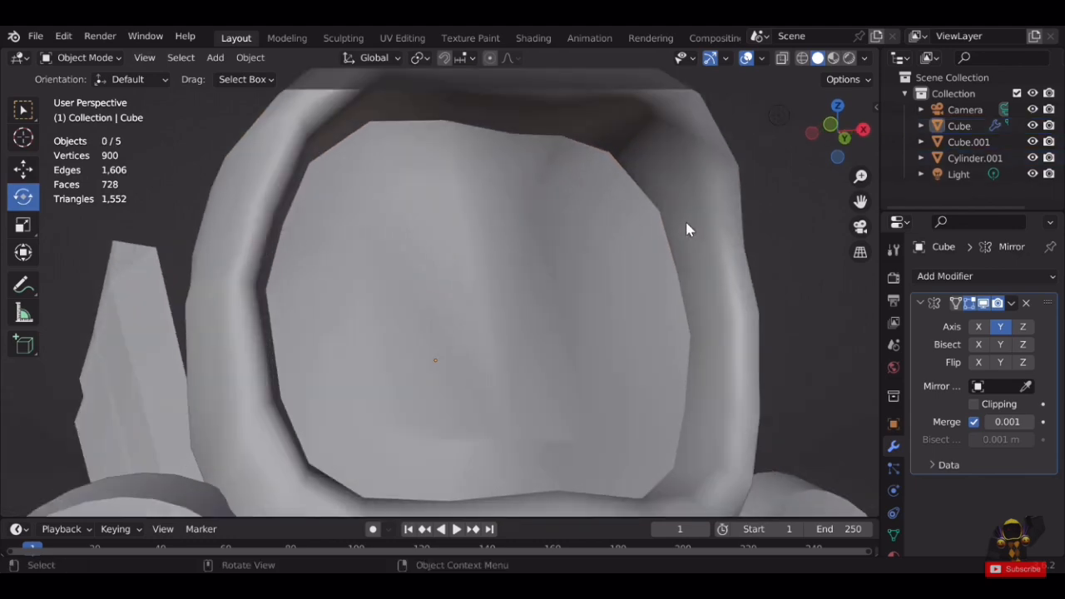
middle_drag(687, 228, 607, 257)
scroll(553, 253, down, 2)
click(542, 253)
middle_drag(542, 253, 520, 155)
key(Tab)
click(528, 148)
shift+click(585, 151)
shift+click(617, 183)
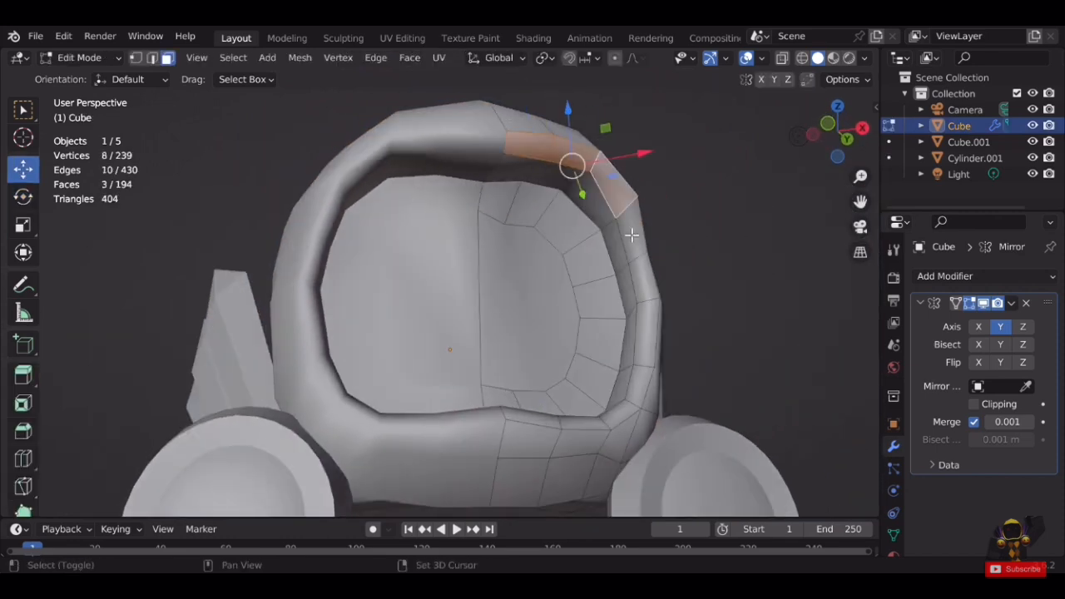
shift+click(632, 229)
shift+click(645, 283)
shift+click(648, 333)
shift+click(649, 350)
shift+click(644, 356)
middle_drag(643, 356, 531, 446)
shift+click(535, 467)
shift+click(585, 466)
shift+click(610, 451)
shift+click(642, 422)
right_click(521, 489)
mouse_move(495, 492)
click(597, 483)
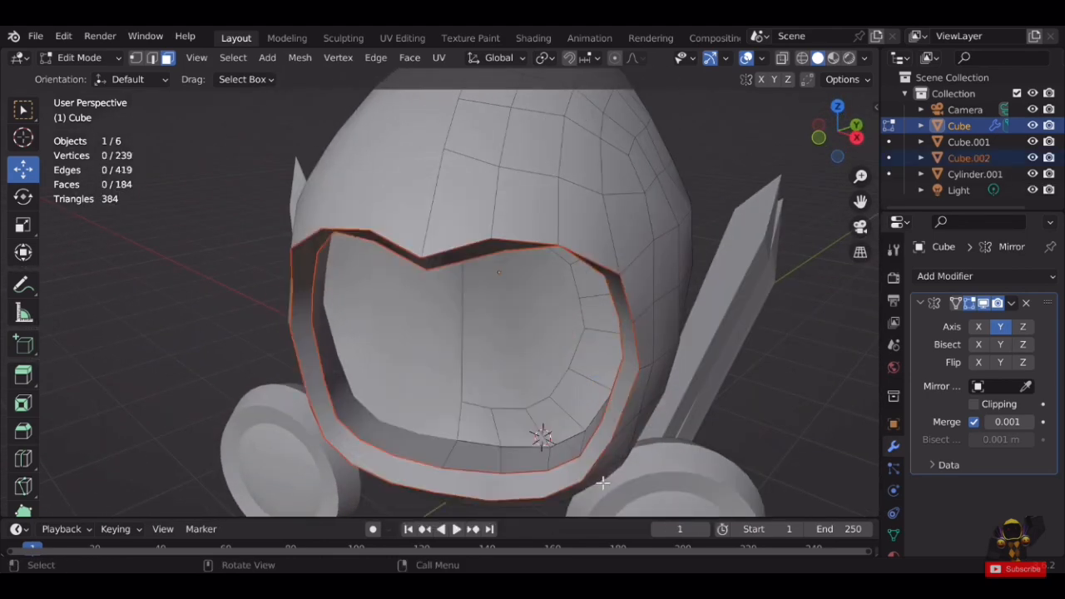
middle_drag(691, 407, 637, 287)
key(Tab)
Join the separated rim ring back into the helmet object and check the opening's edges.
click(626, 218)
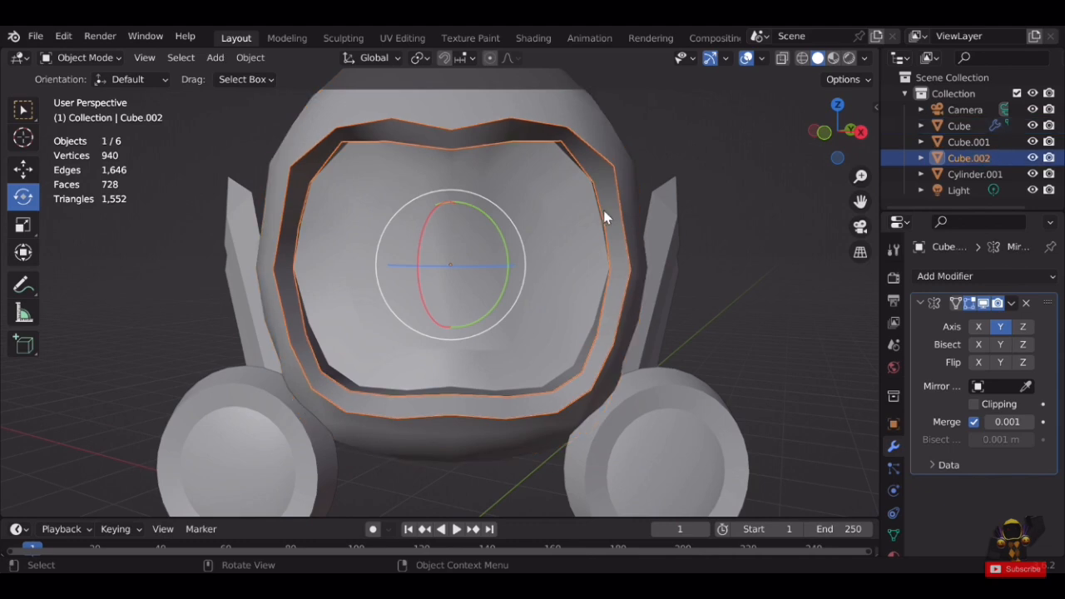
middle_drag(607, 214, 586, 213)
shift+click(623, 166)
right_click(554, 151)
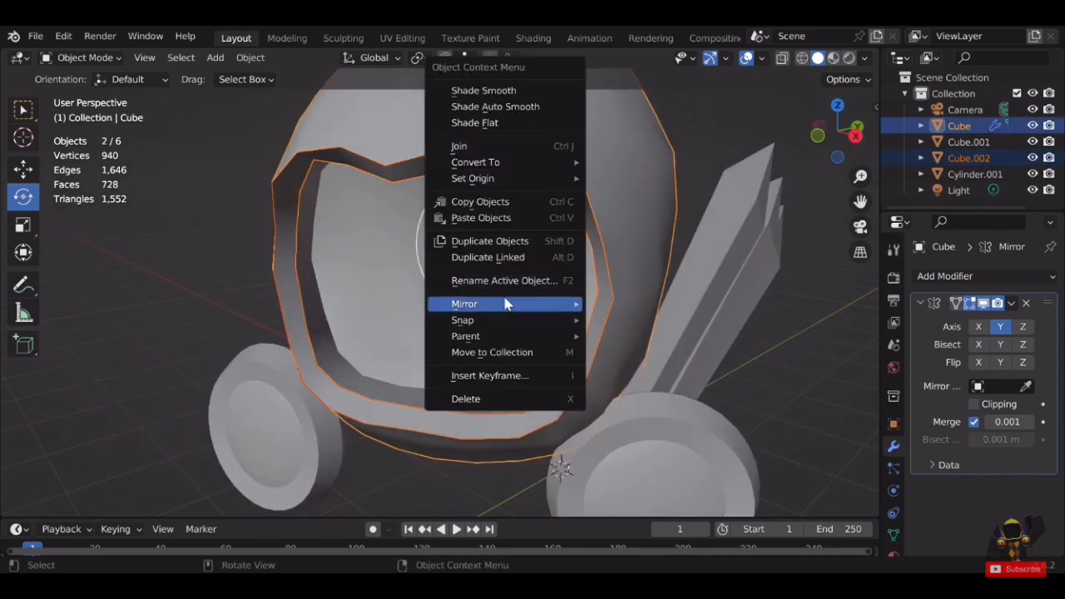
click(555, 146)
click(749, 326)
middle_drag(748, 325, 710, 288)
scroll(710, 281, down, 1)
click(642, 273)
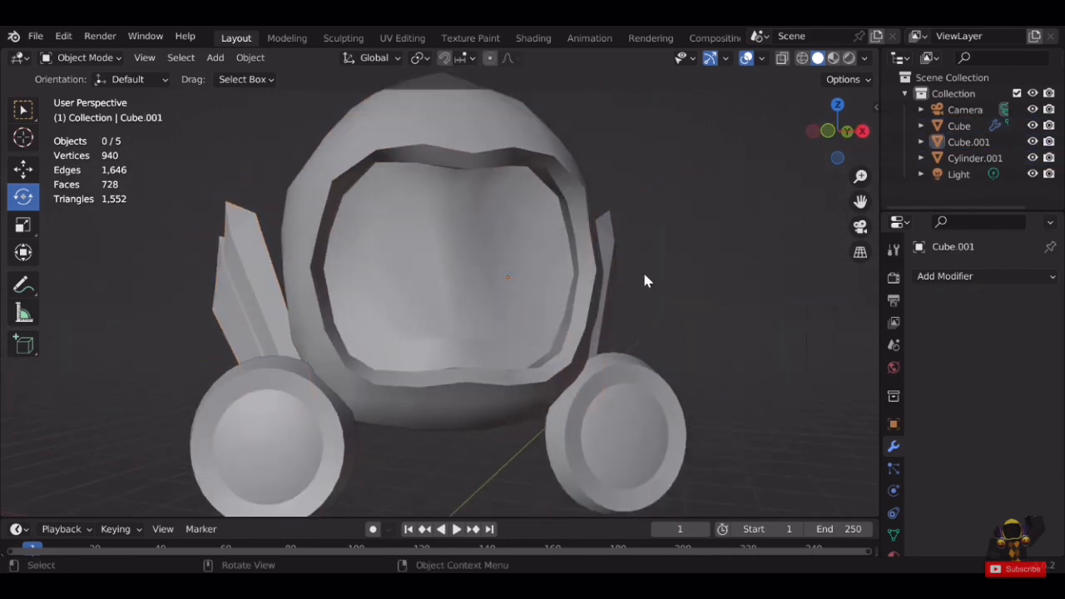
mouse_move(642, 274)
middle_down()
mouse_move(709, 282)
mouse_move(594, 259)
mouse_move(656, 269)
mouse_move(547, 275)
mouse_move(597, 287)
mouse_move(639, 274)
middle_up()
scroll(710, 282, down, 2)
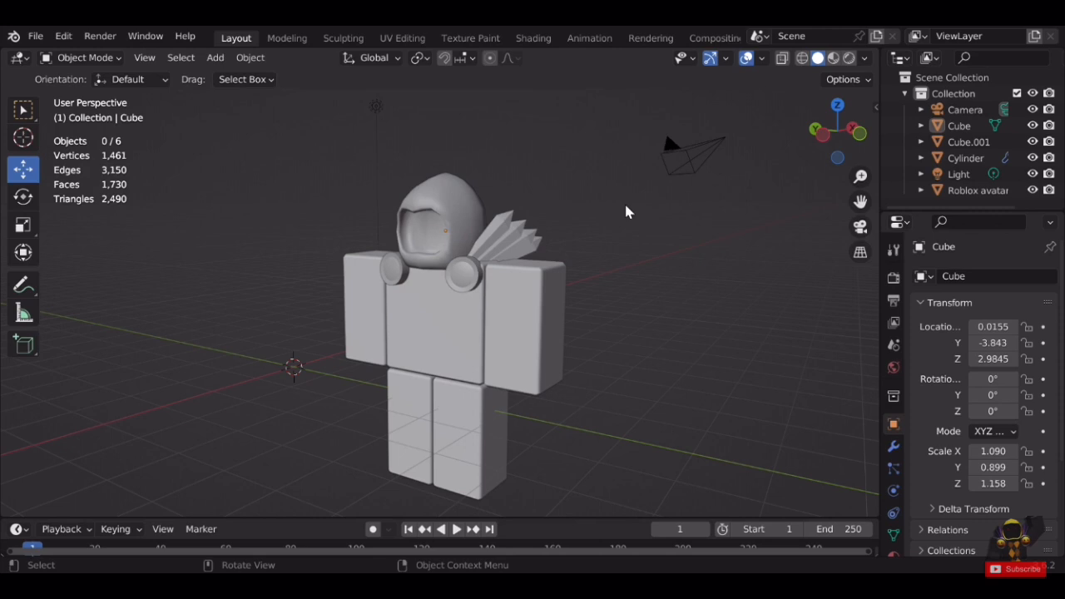
middle_drag(635, 208, 570, 268)
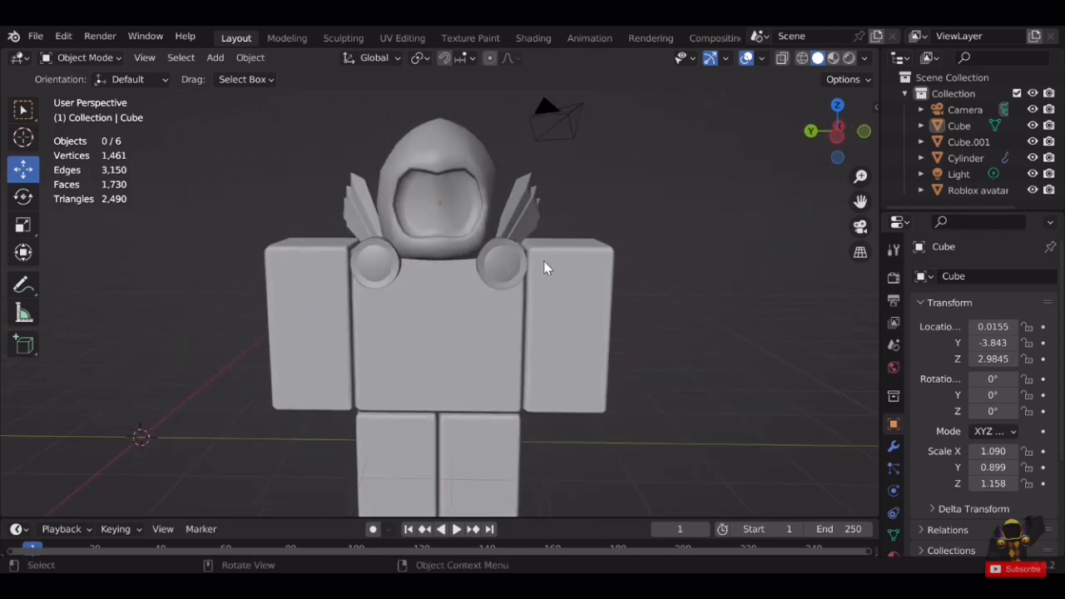
scroll(599, 246, down, 2)
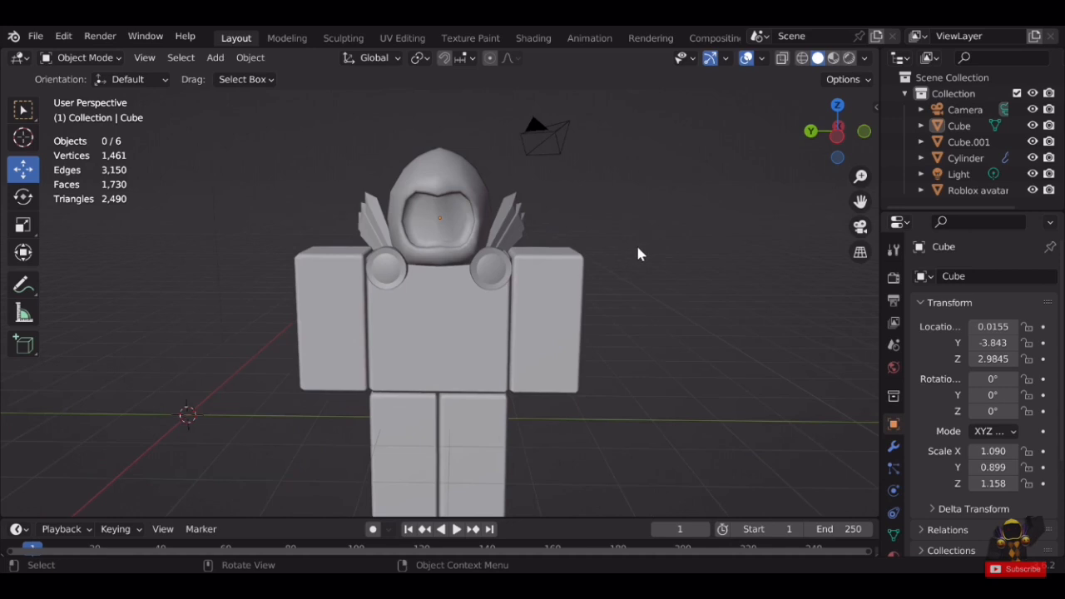
mouse_move(635, 243)
middle_down()
mouse_move(684, 238)
mouse_move(637, 240)
mouse_move(645, 228)
middle_up()
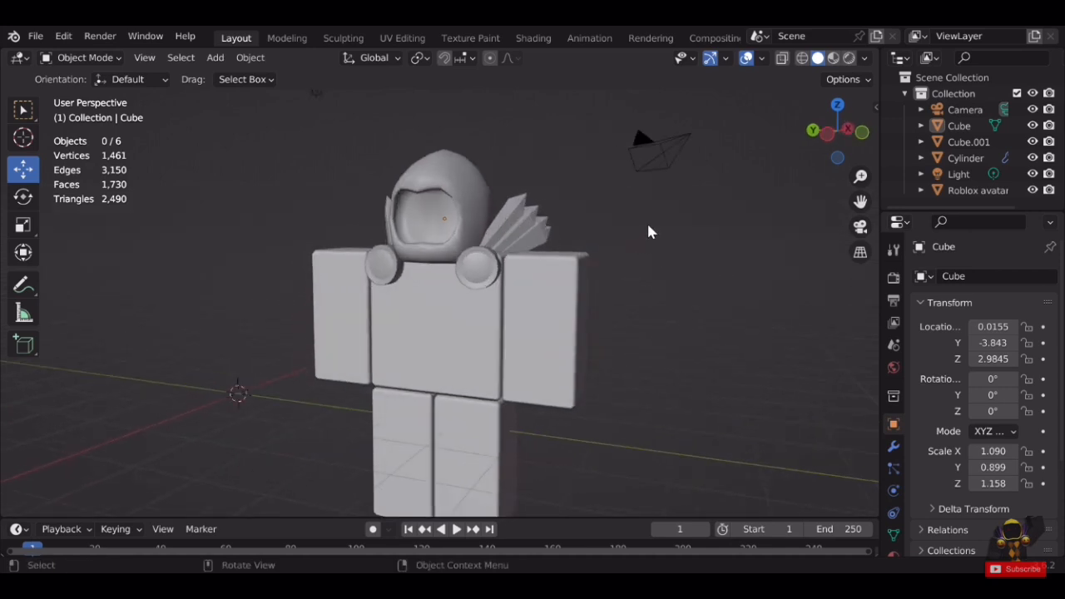